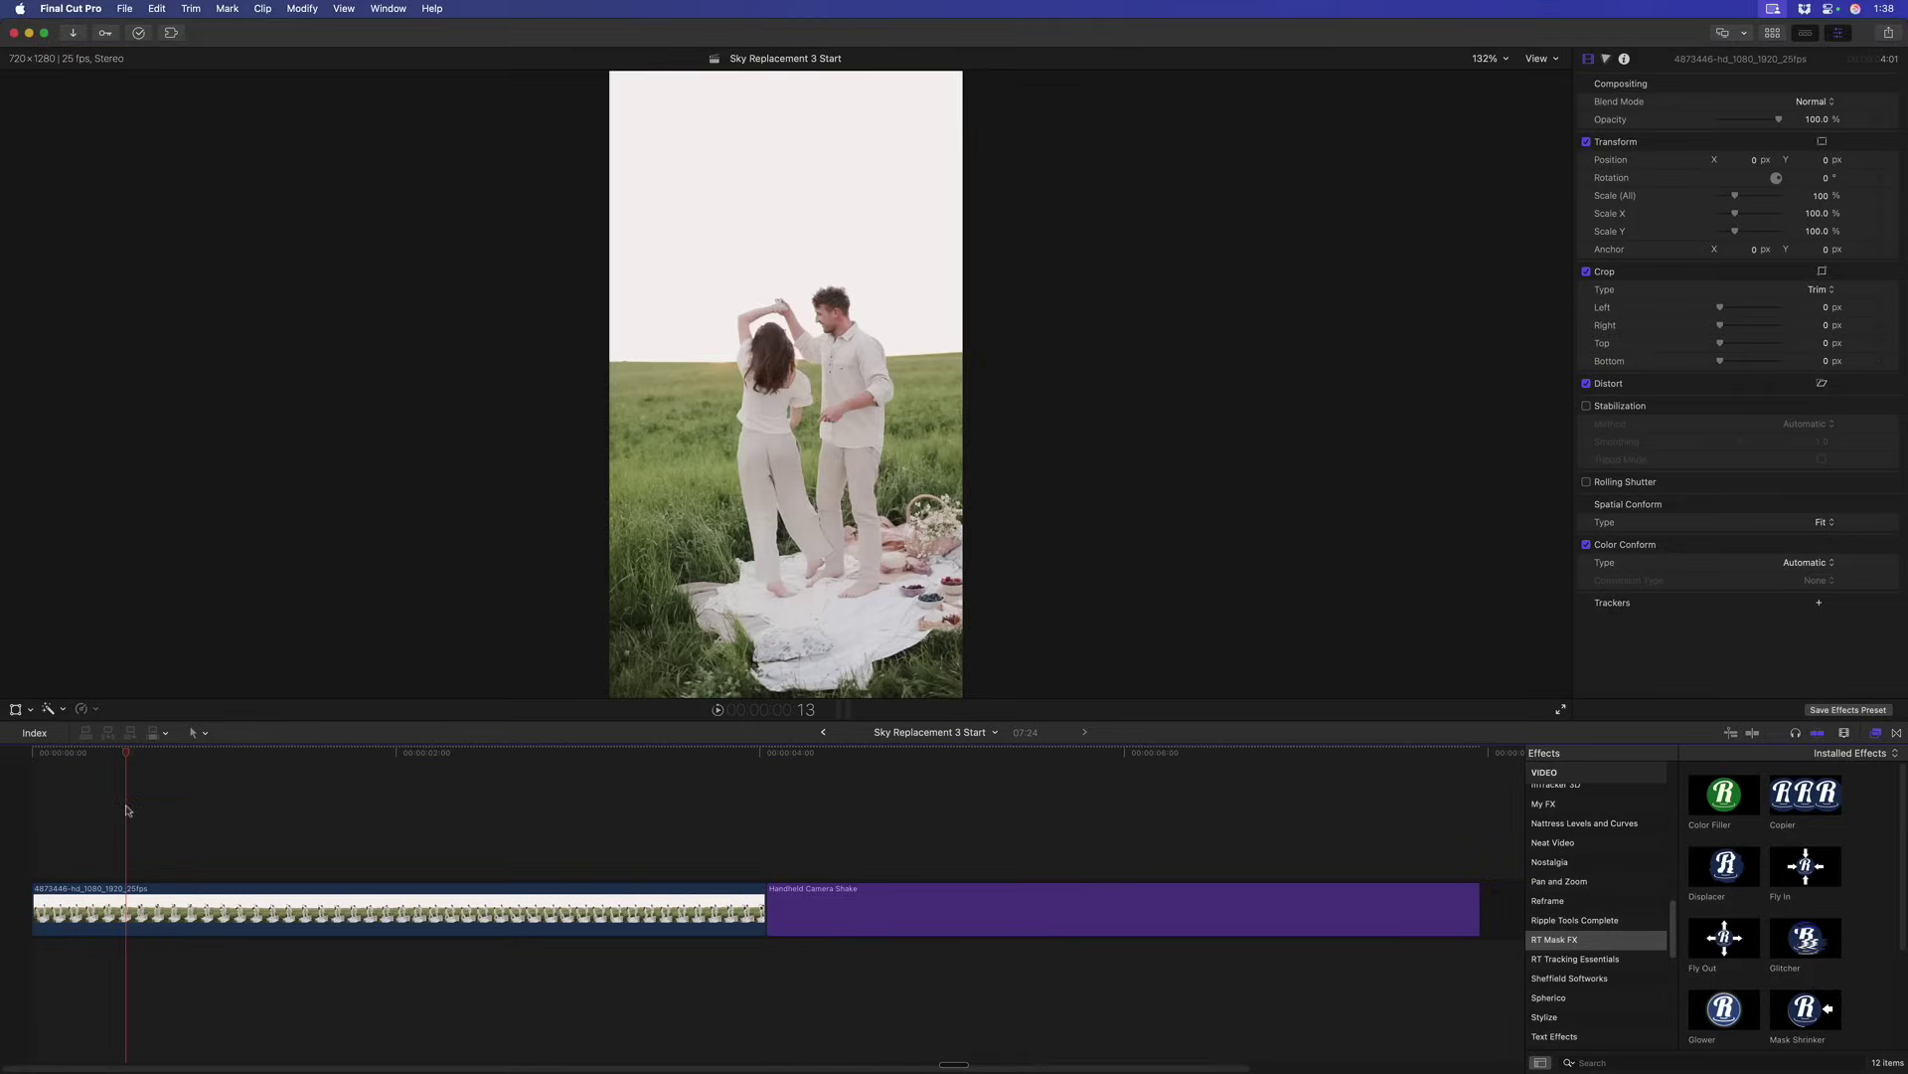
# - Turn on Automatic stabilization (smoothing 1.0) for the dancing couple clip and scrub to review it
pyautogui.click(150, 903)
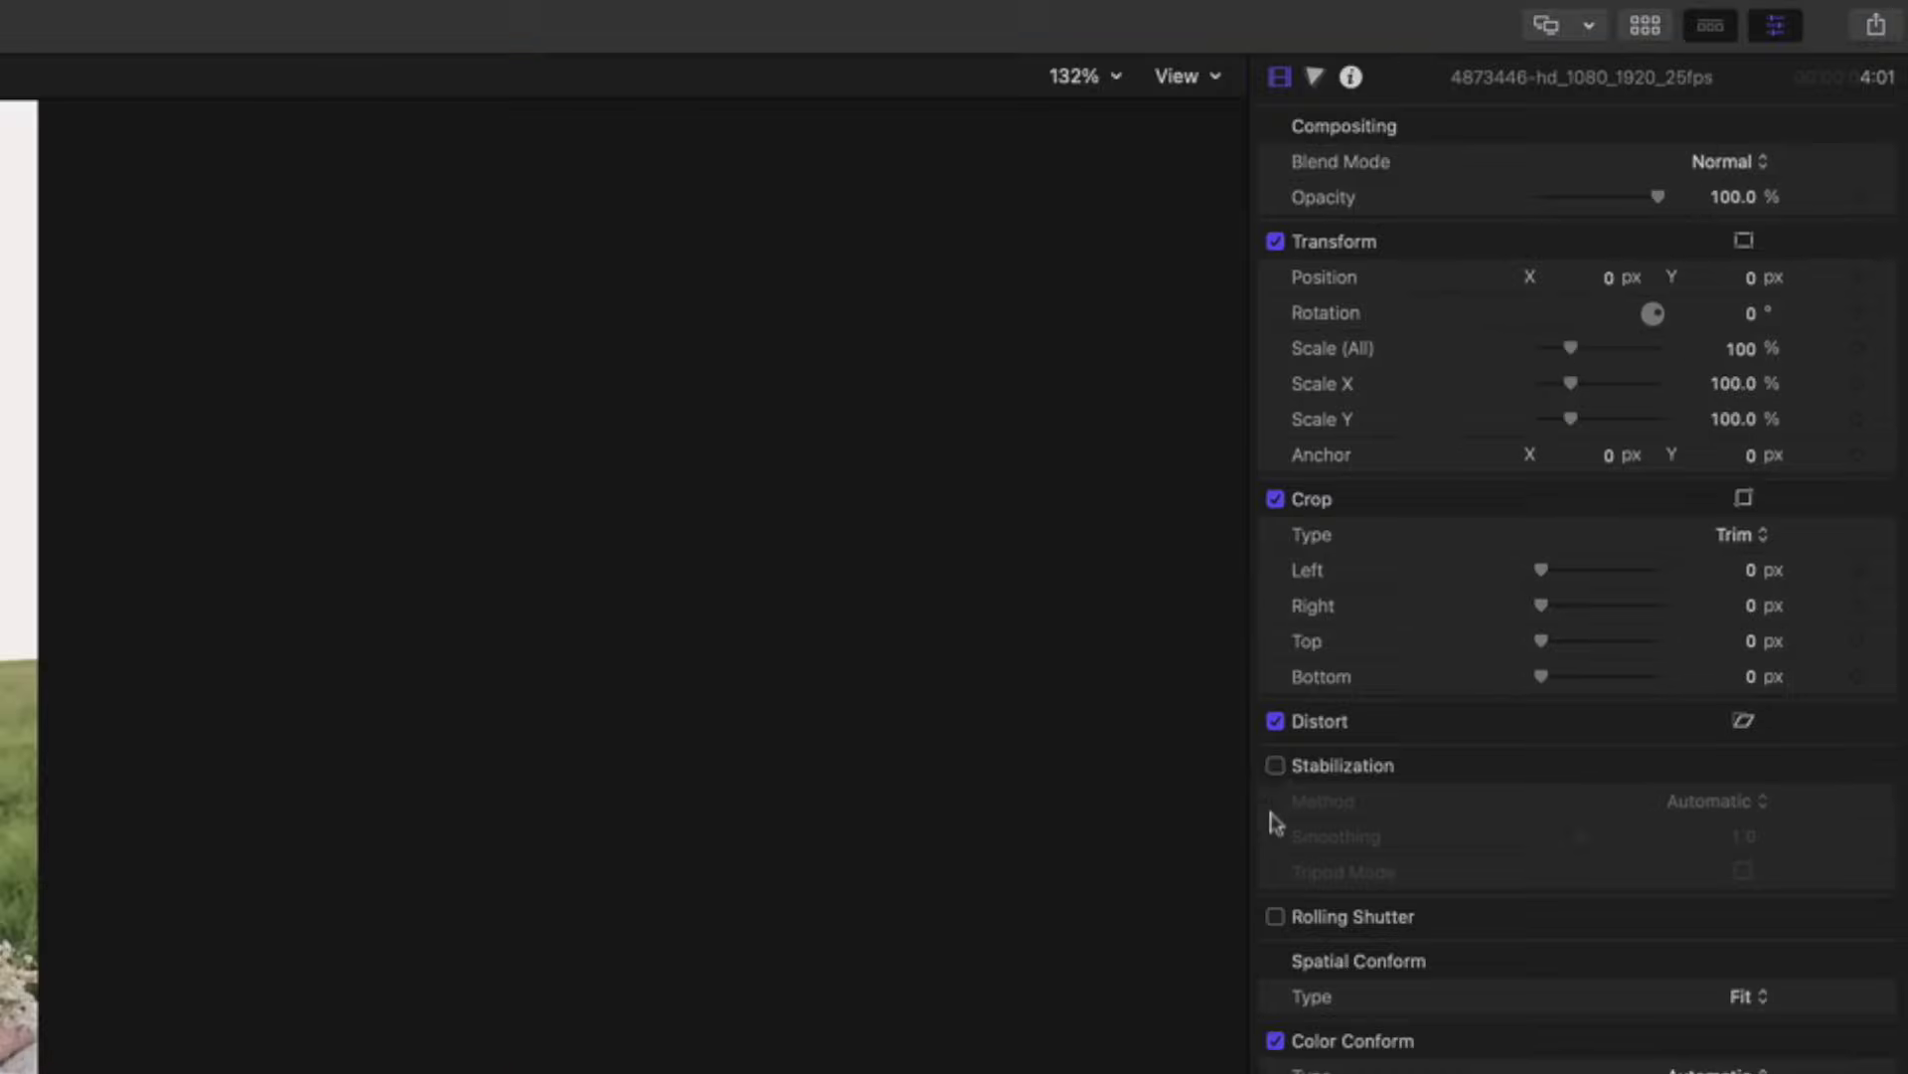
pyautogui.click(1586, 406)
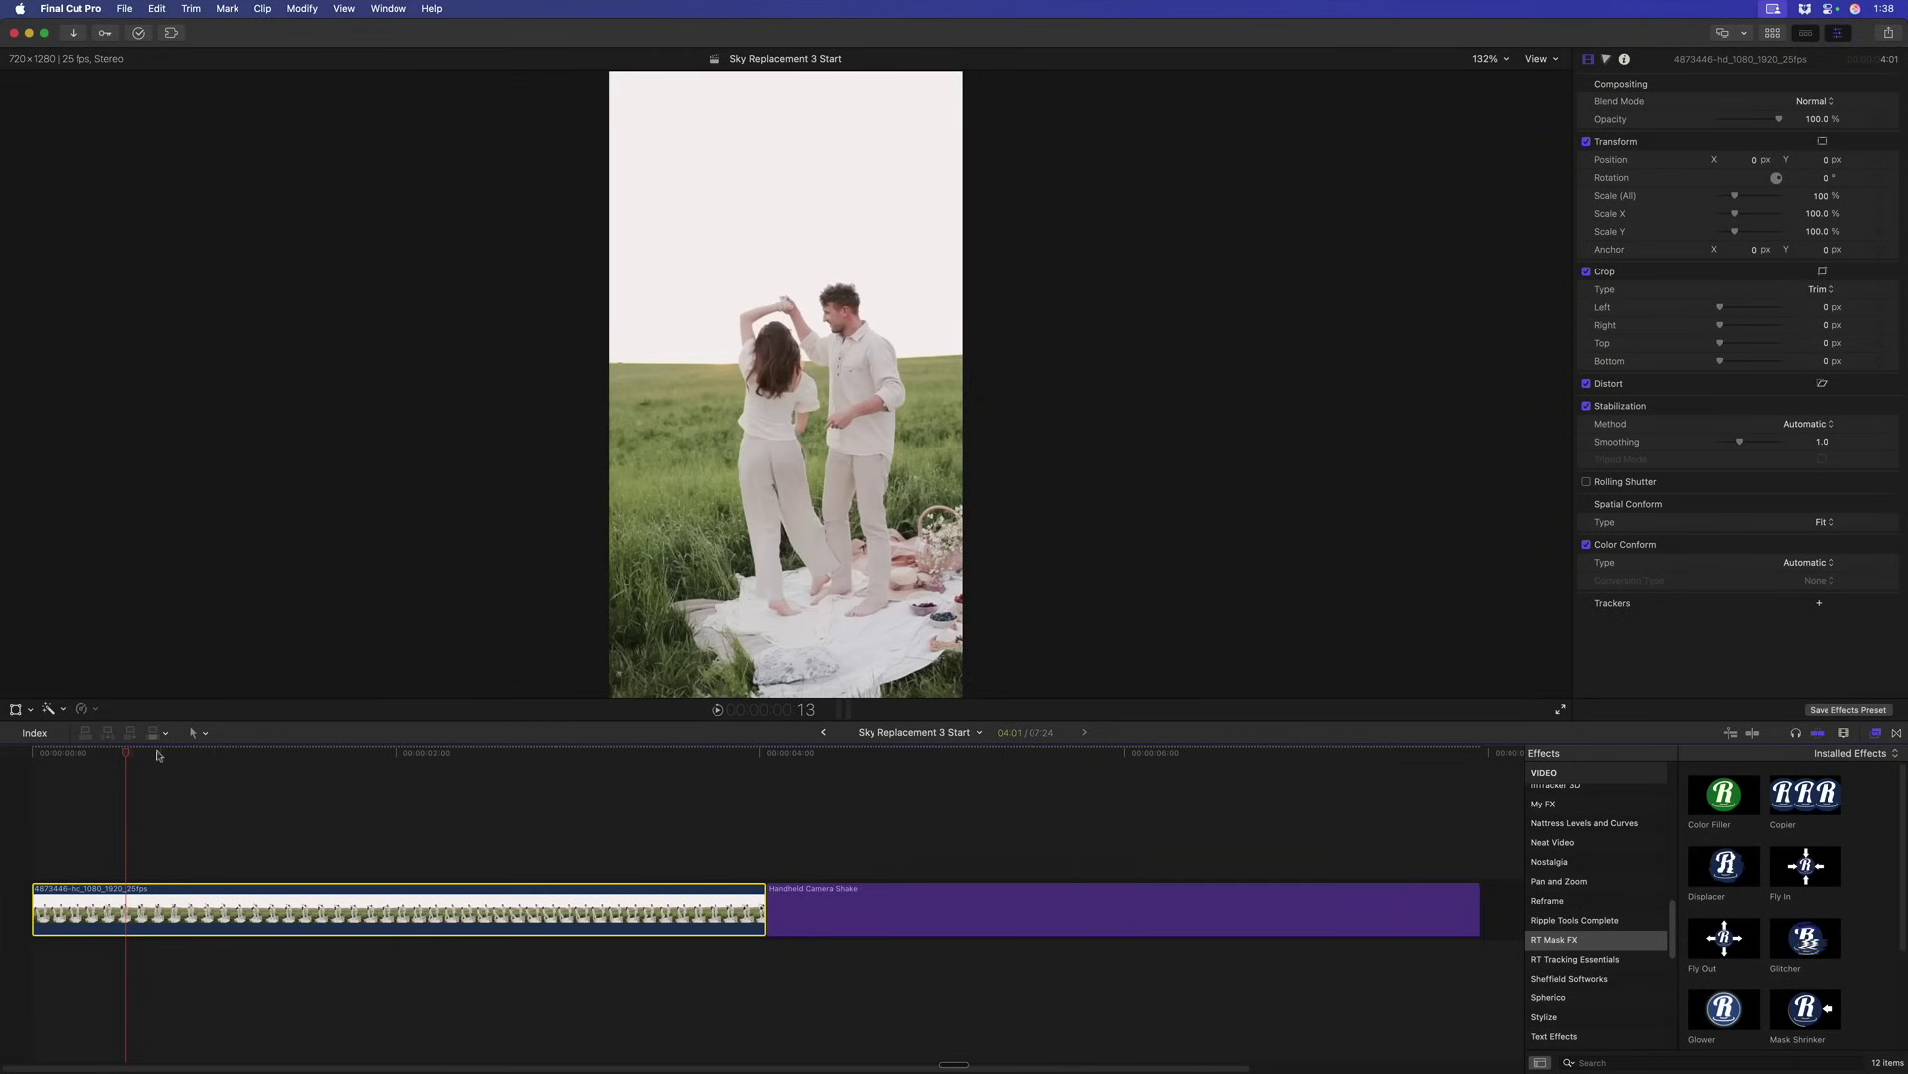
pyautogui.moveTo(156, 755); pyautogui.dragTo(314, 790)
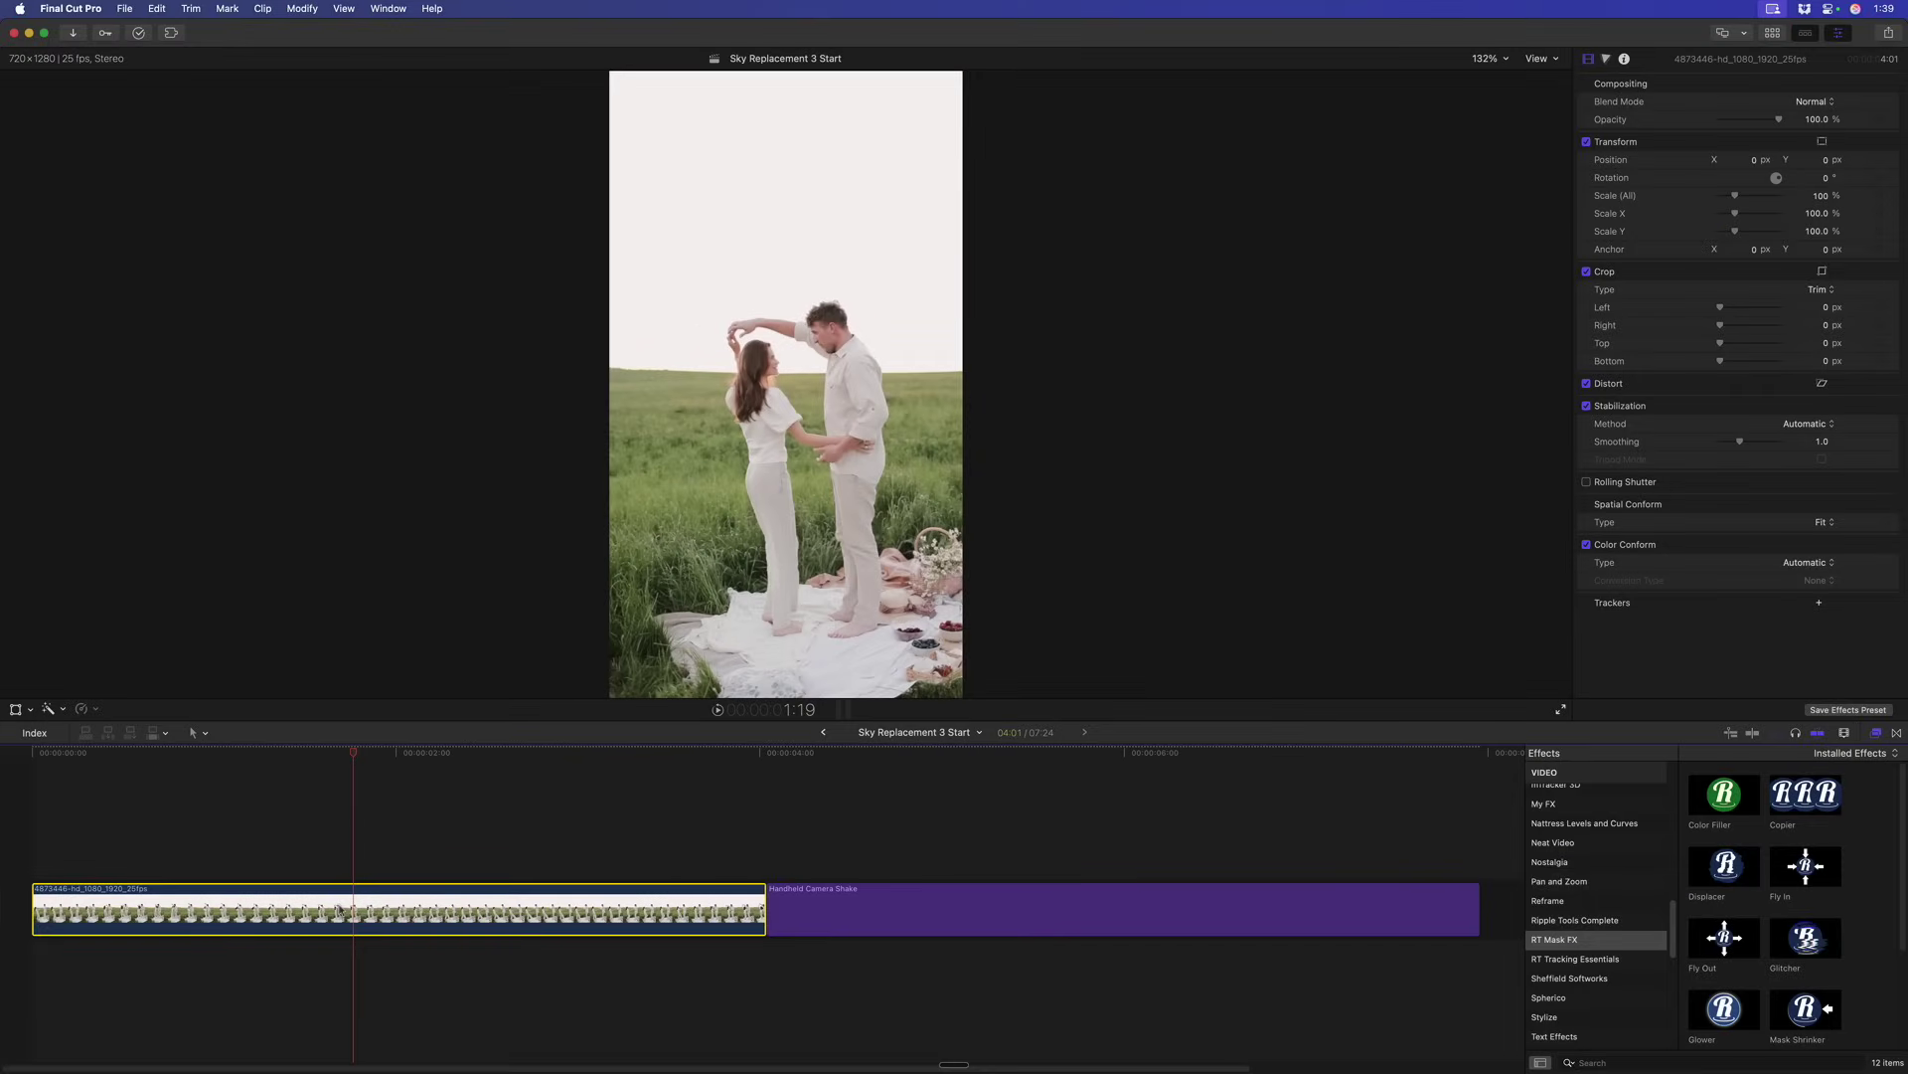
# - Duplicate the couple clip after itself and flip the copy with Scale (All) at -100
pyautogui.press('cmd+minus')
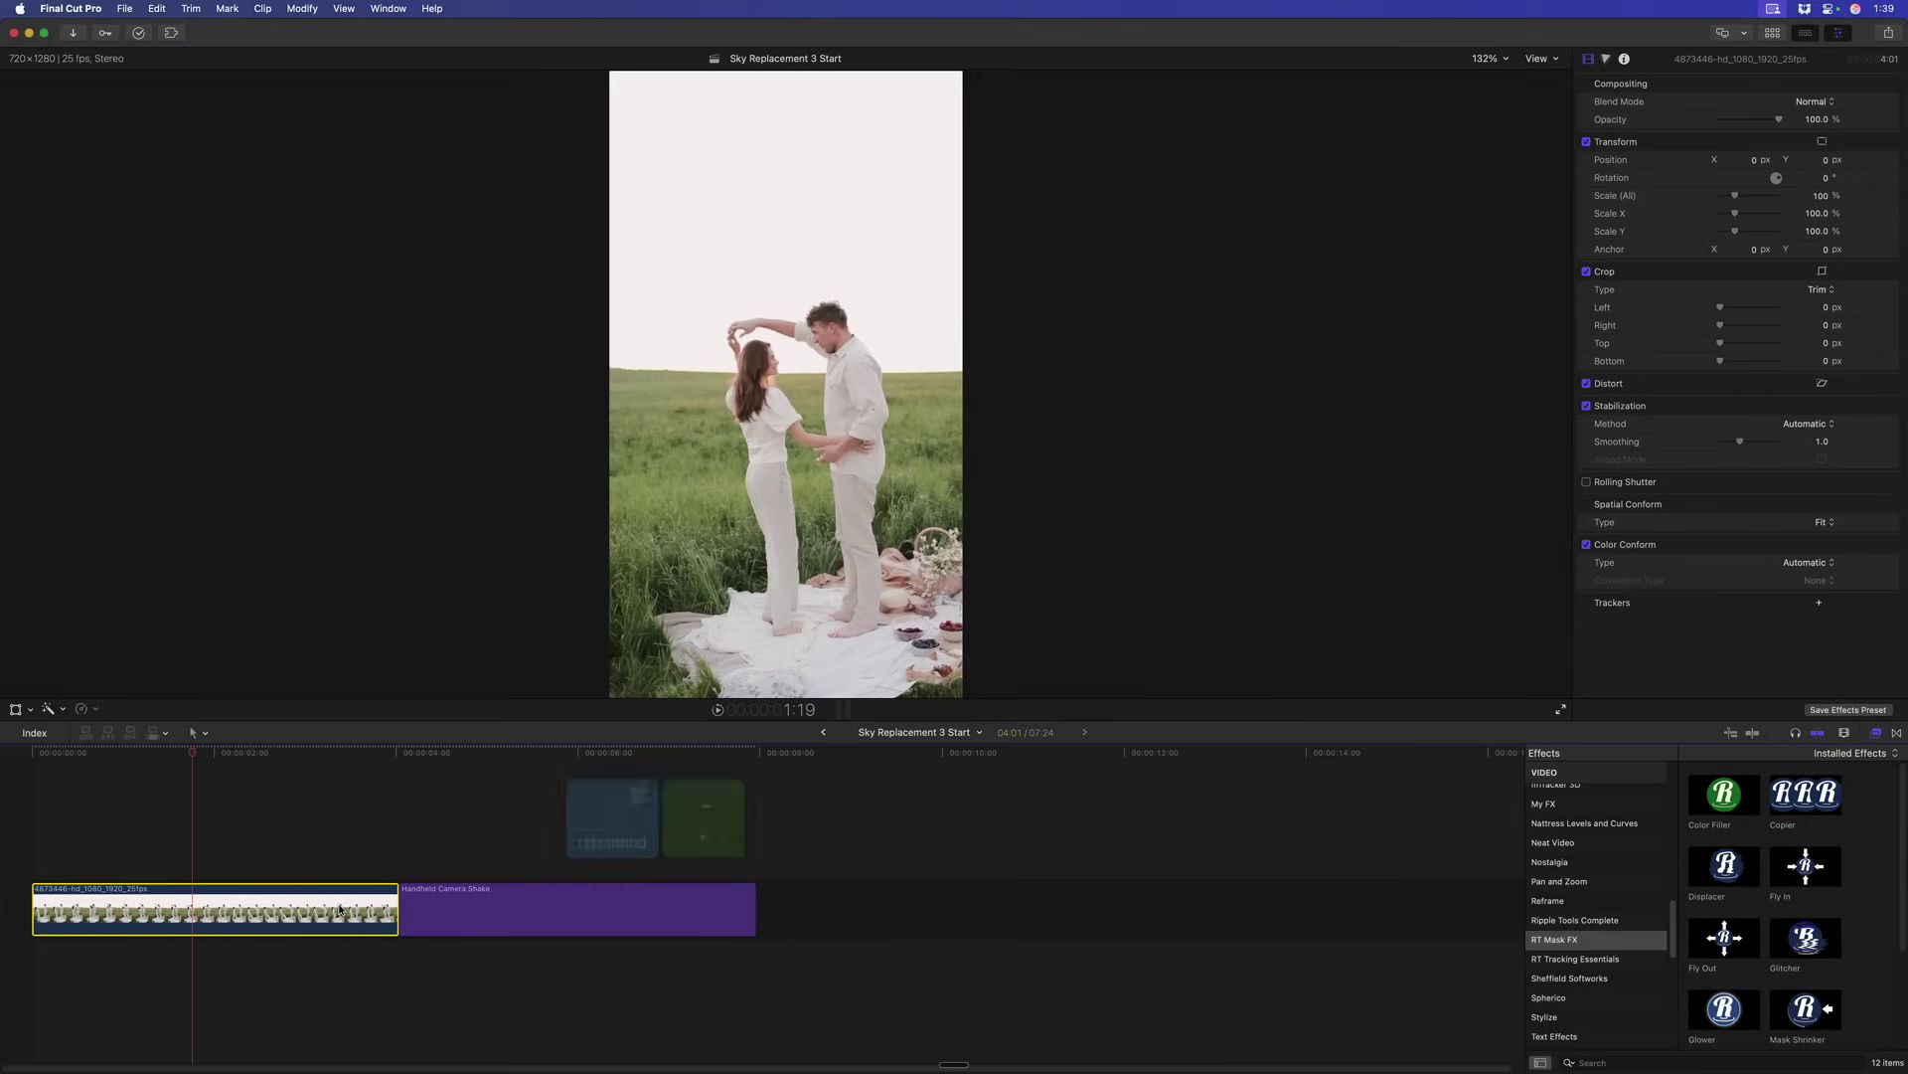
pyautogui.moveTo(340, 909); pyautogui.dragTo(611, 905)
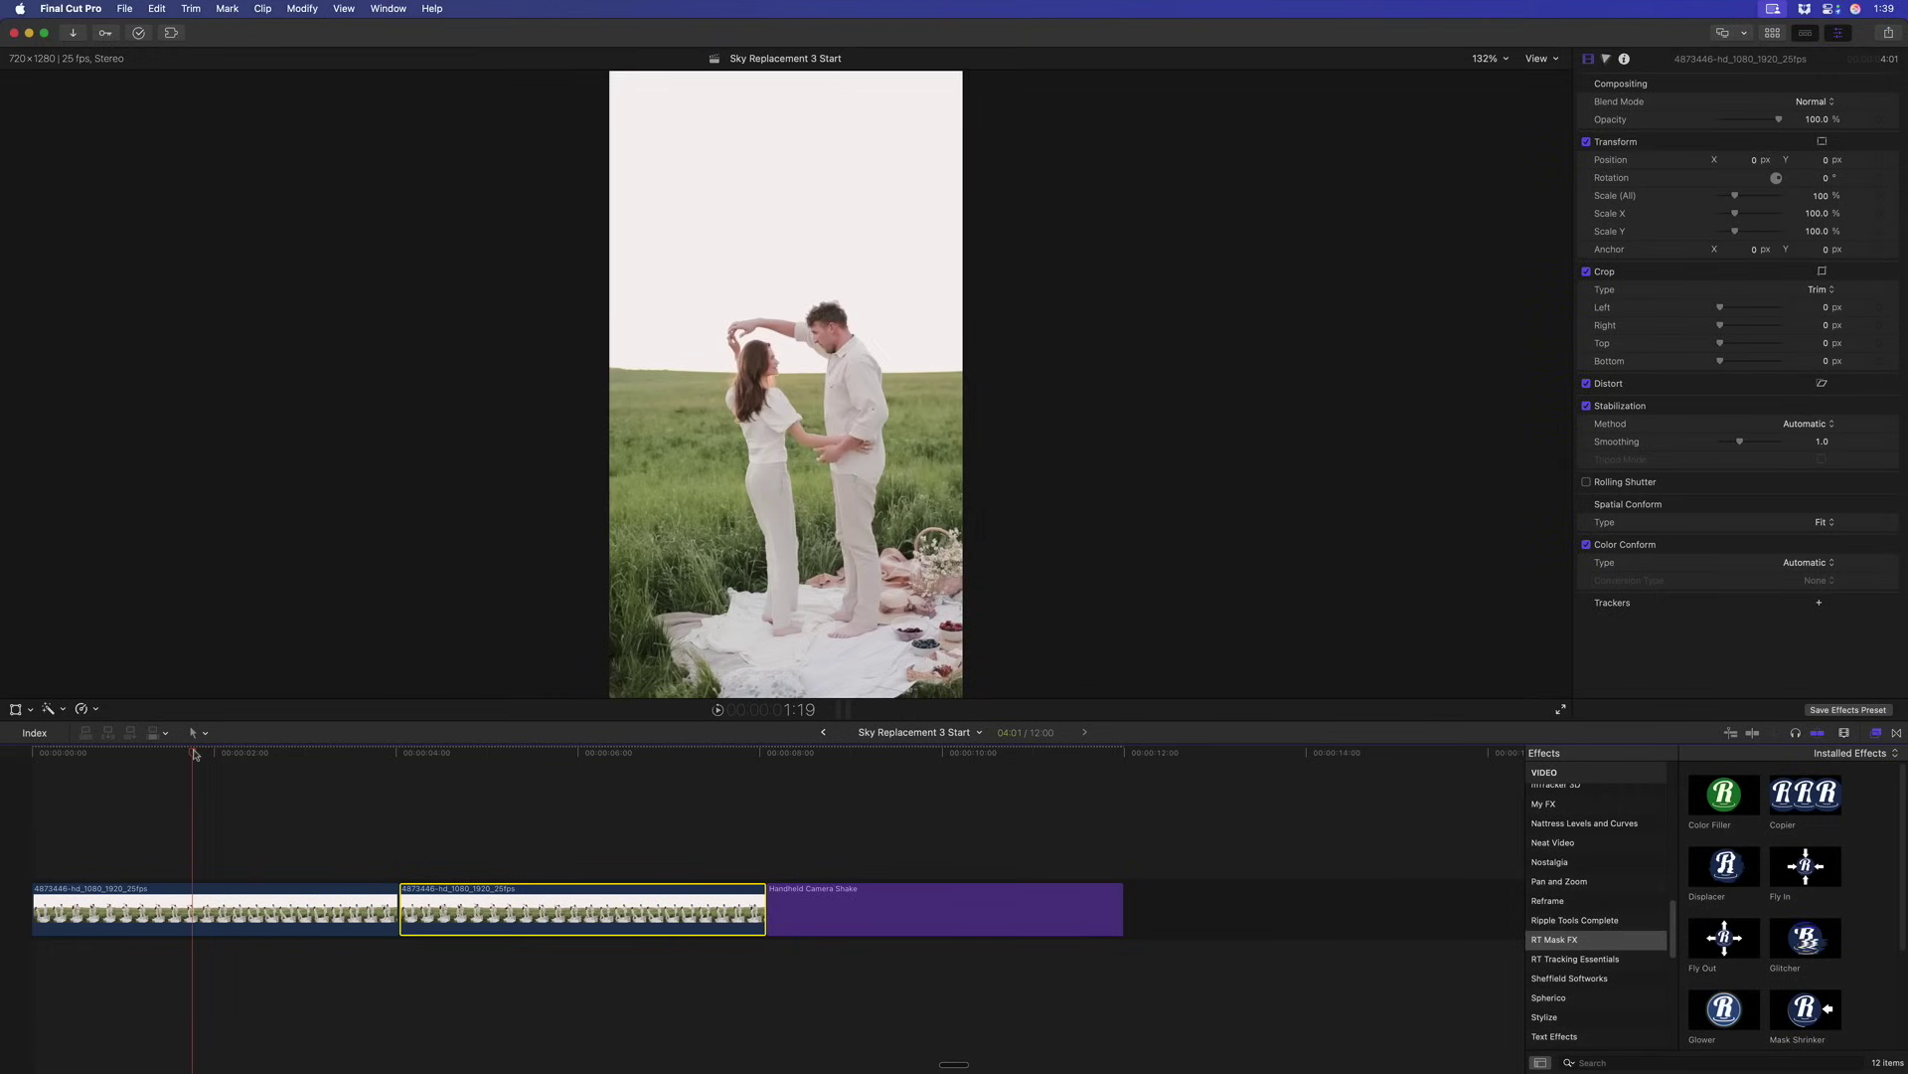
pyautogui.click(557, 821)
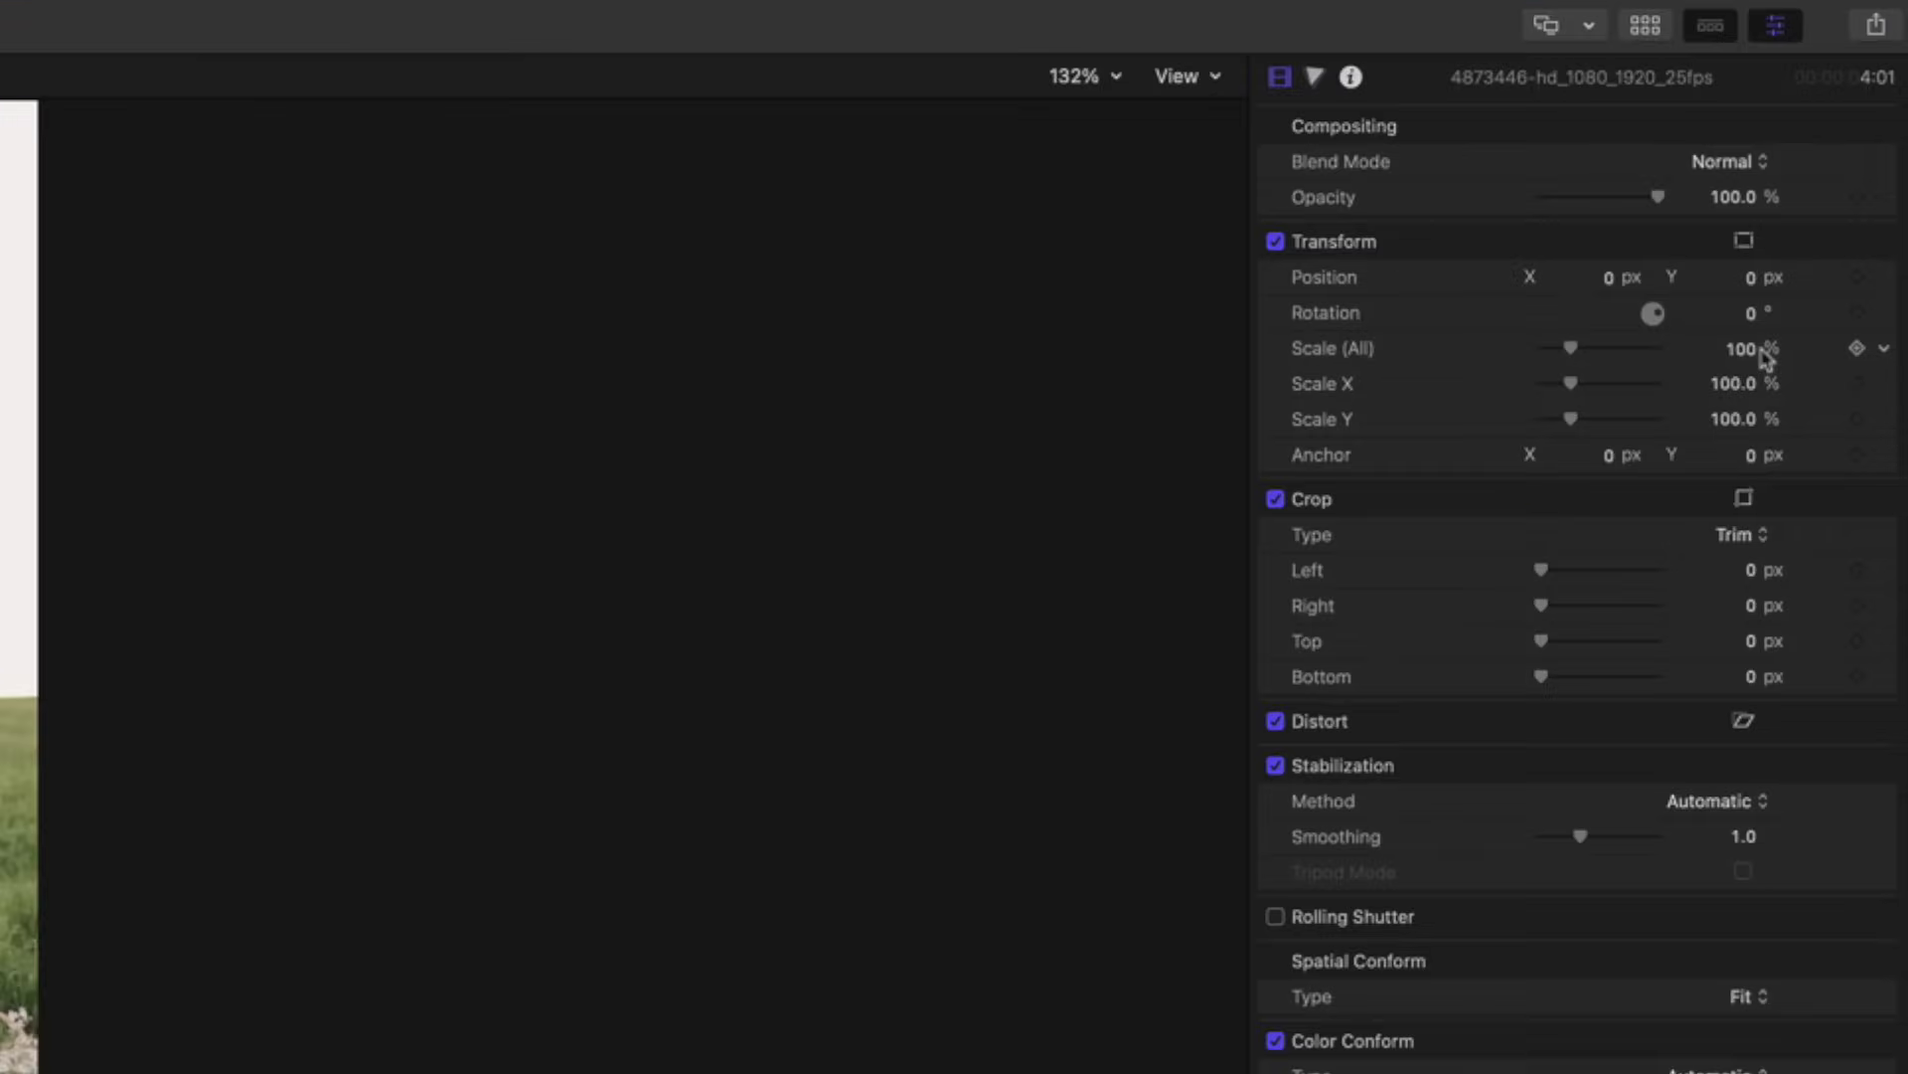
pyautogui.click(1827, 199)
pyautogui.write('-1')
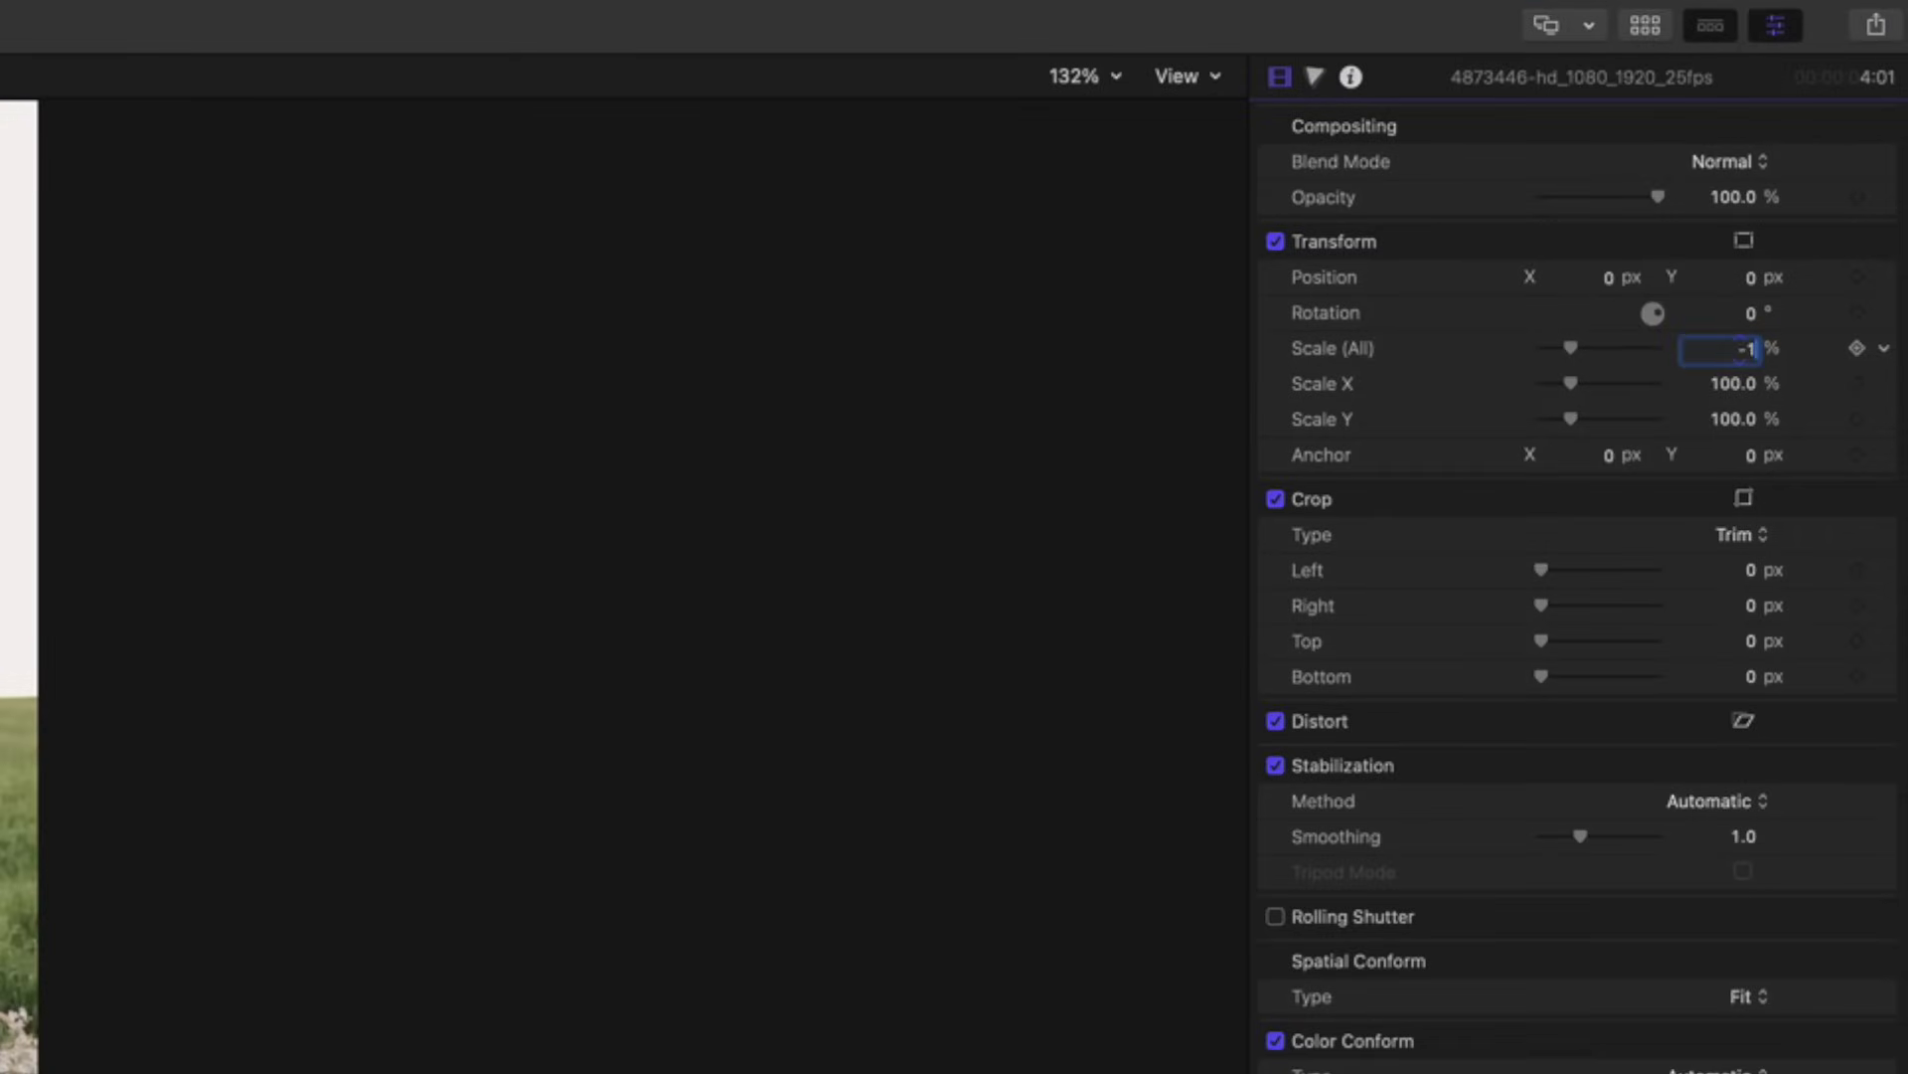
pyautogui.press('Return')
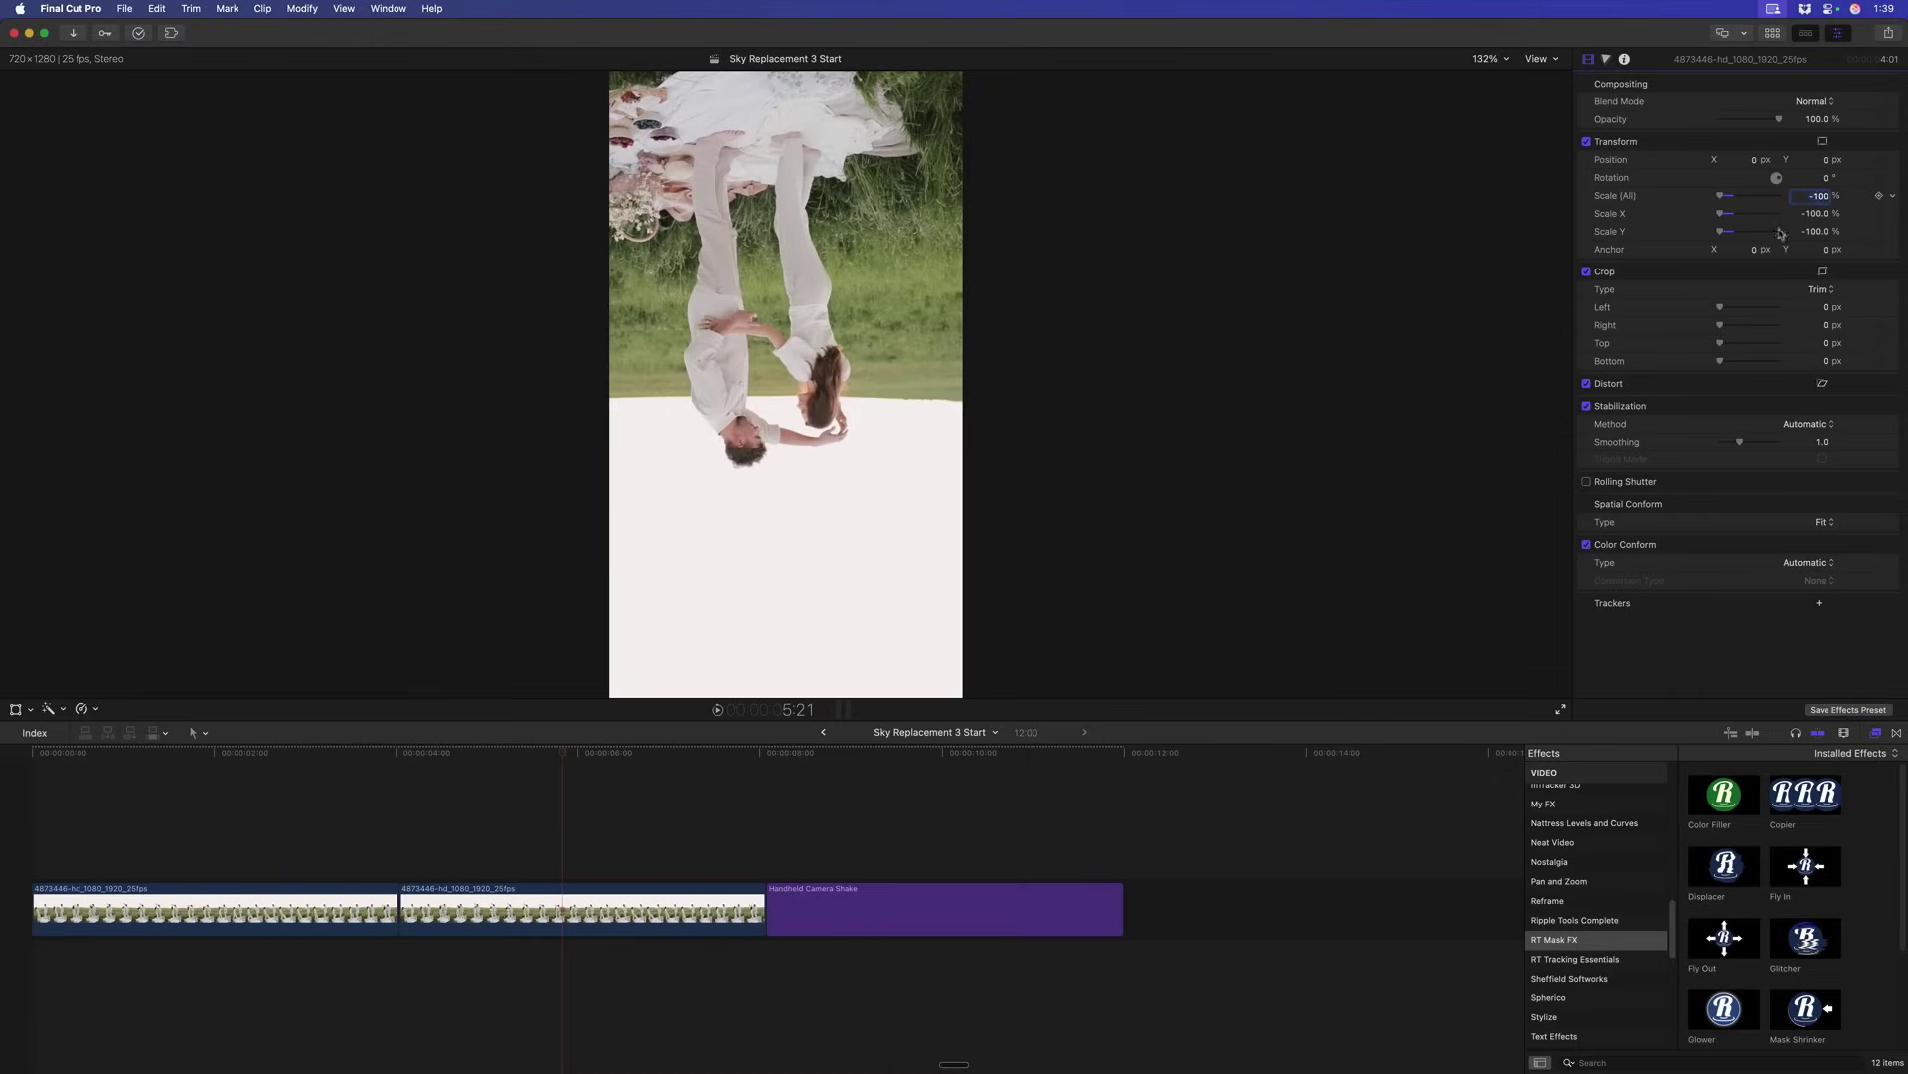
# - Duplicate the flipped clip again, placing the copy after it
pyautogui.click(564, 904)
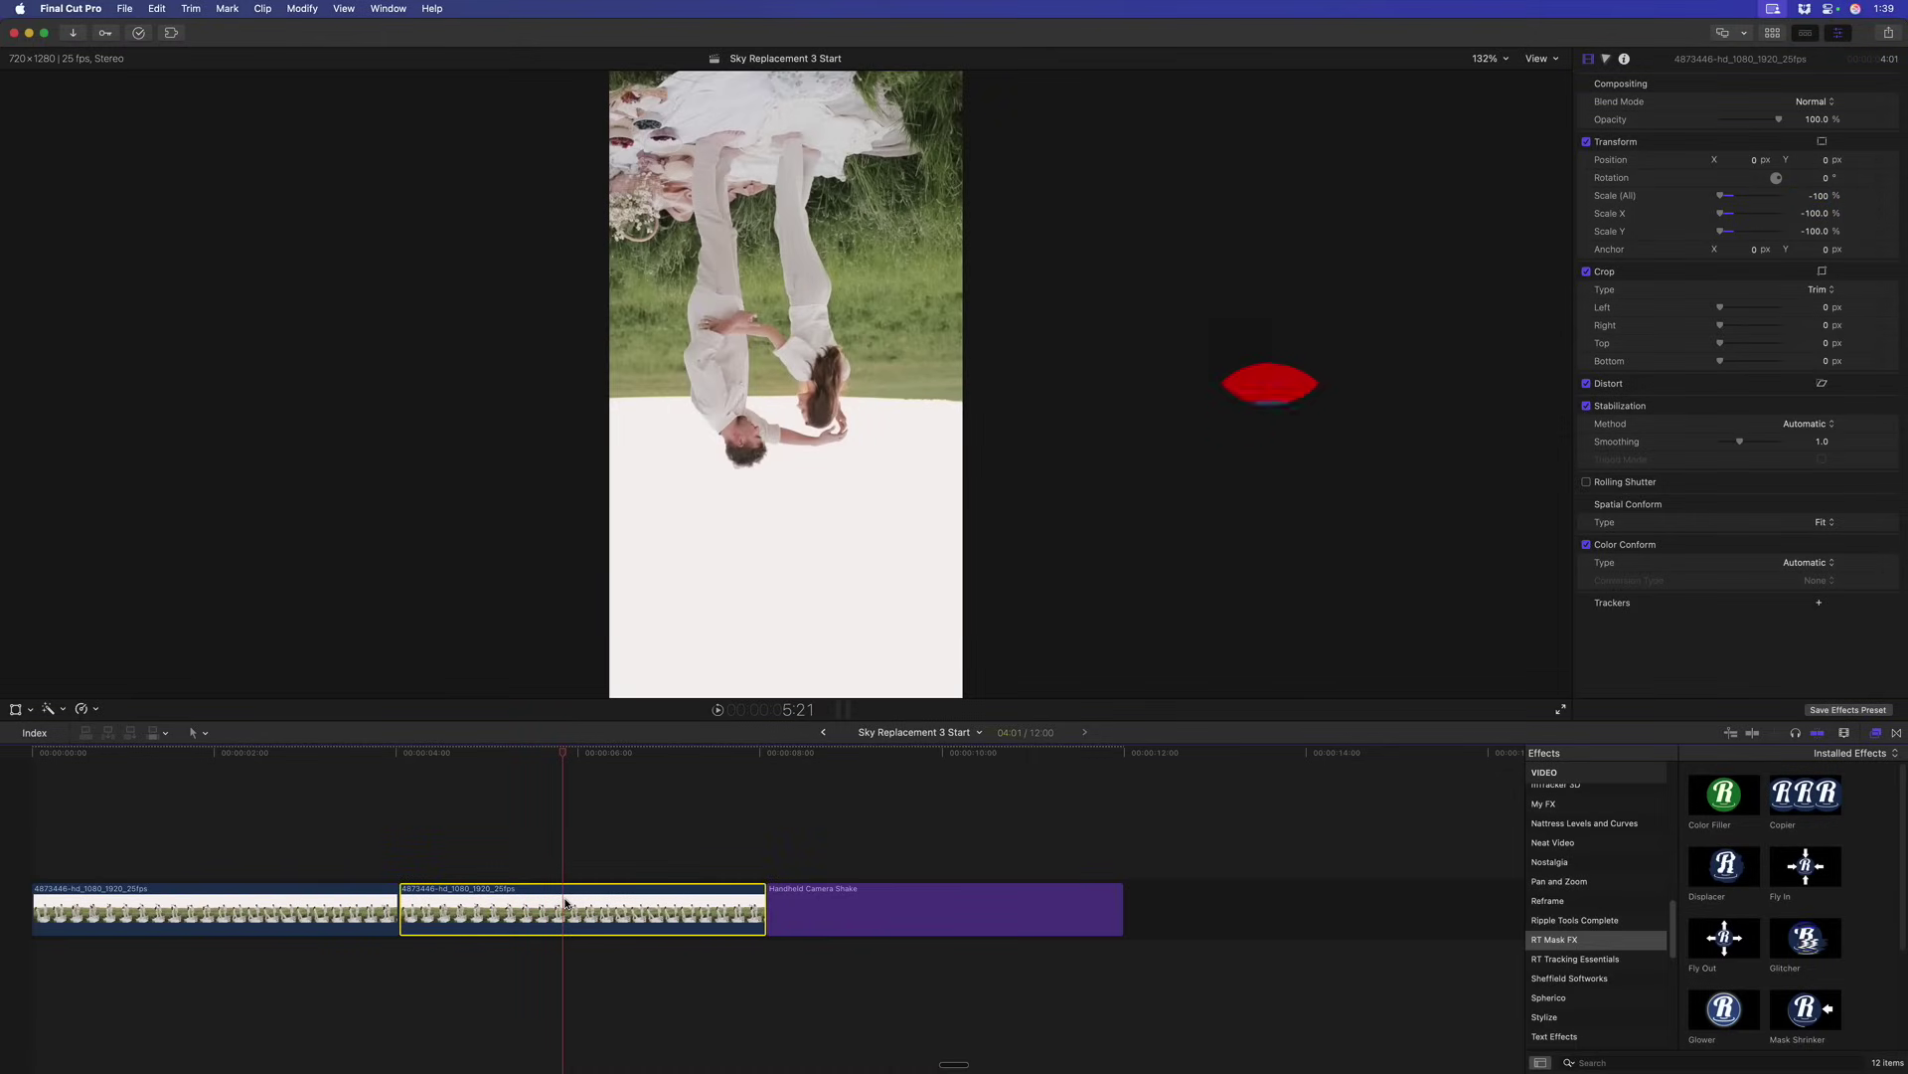
pyautogui.moveTo(565, 905); pyautogui.dragTo(950, 909)
pyautogui.click(550, 792)
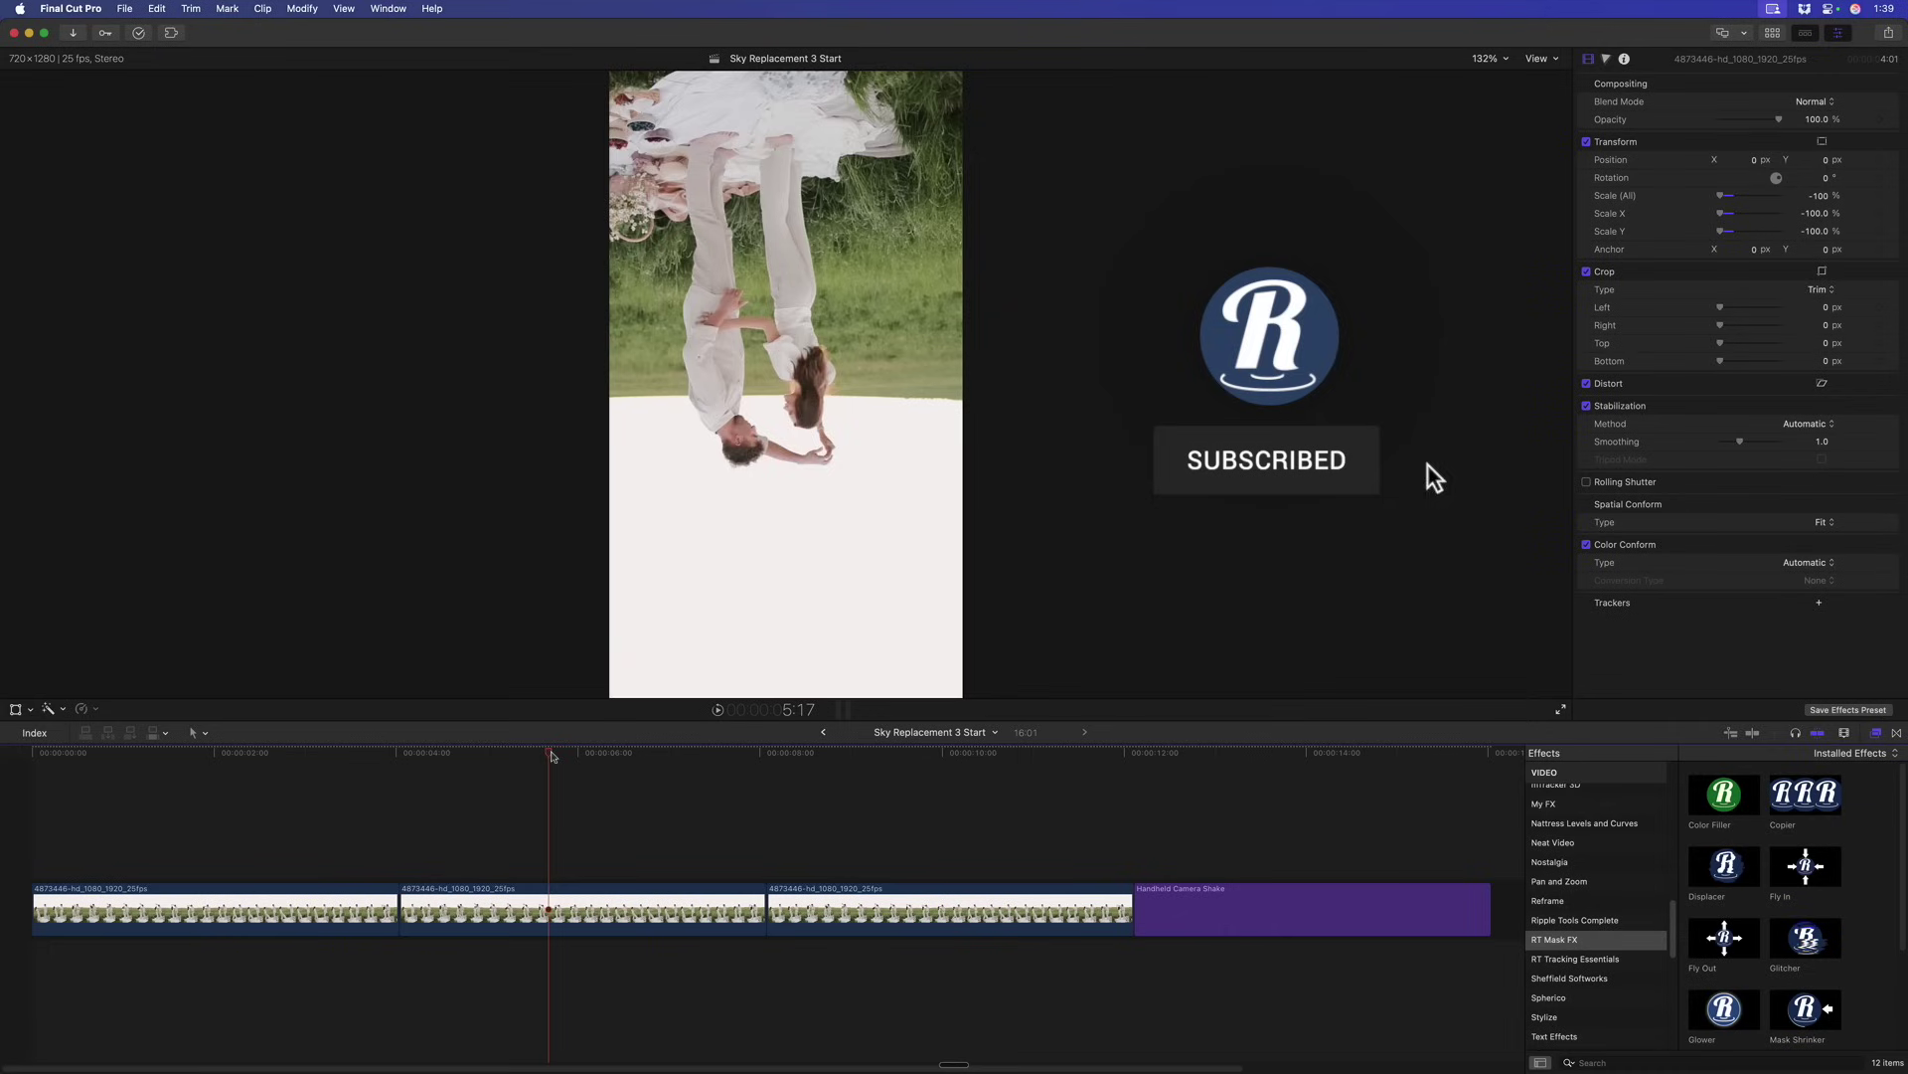
pyautogui.click(568, 753)
# - Scrub through the frames of the flipped middle clip
pyautogui.moveTo(569, 754); pyautogui.dragTo(587, 795)
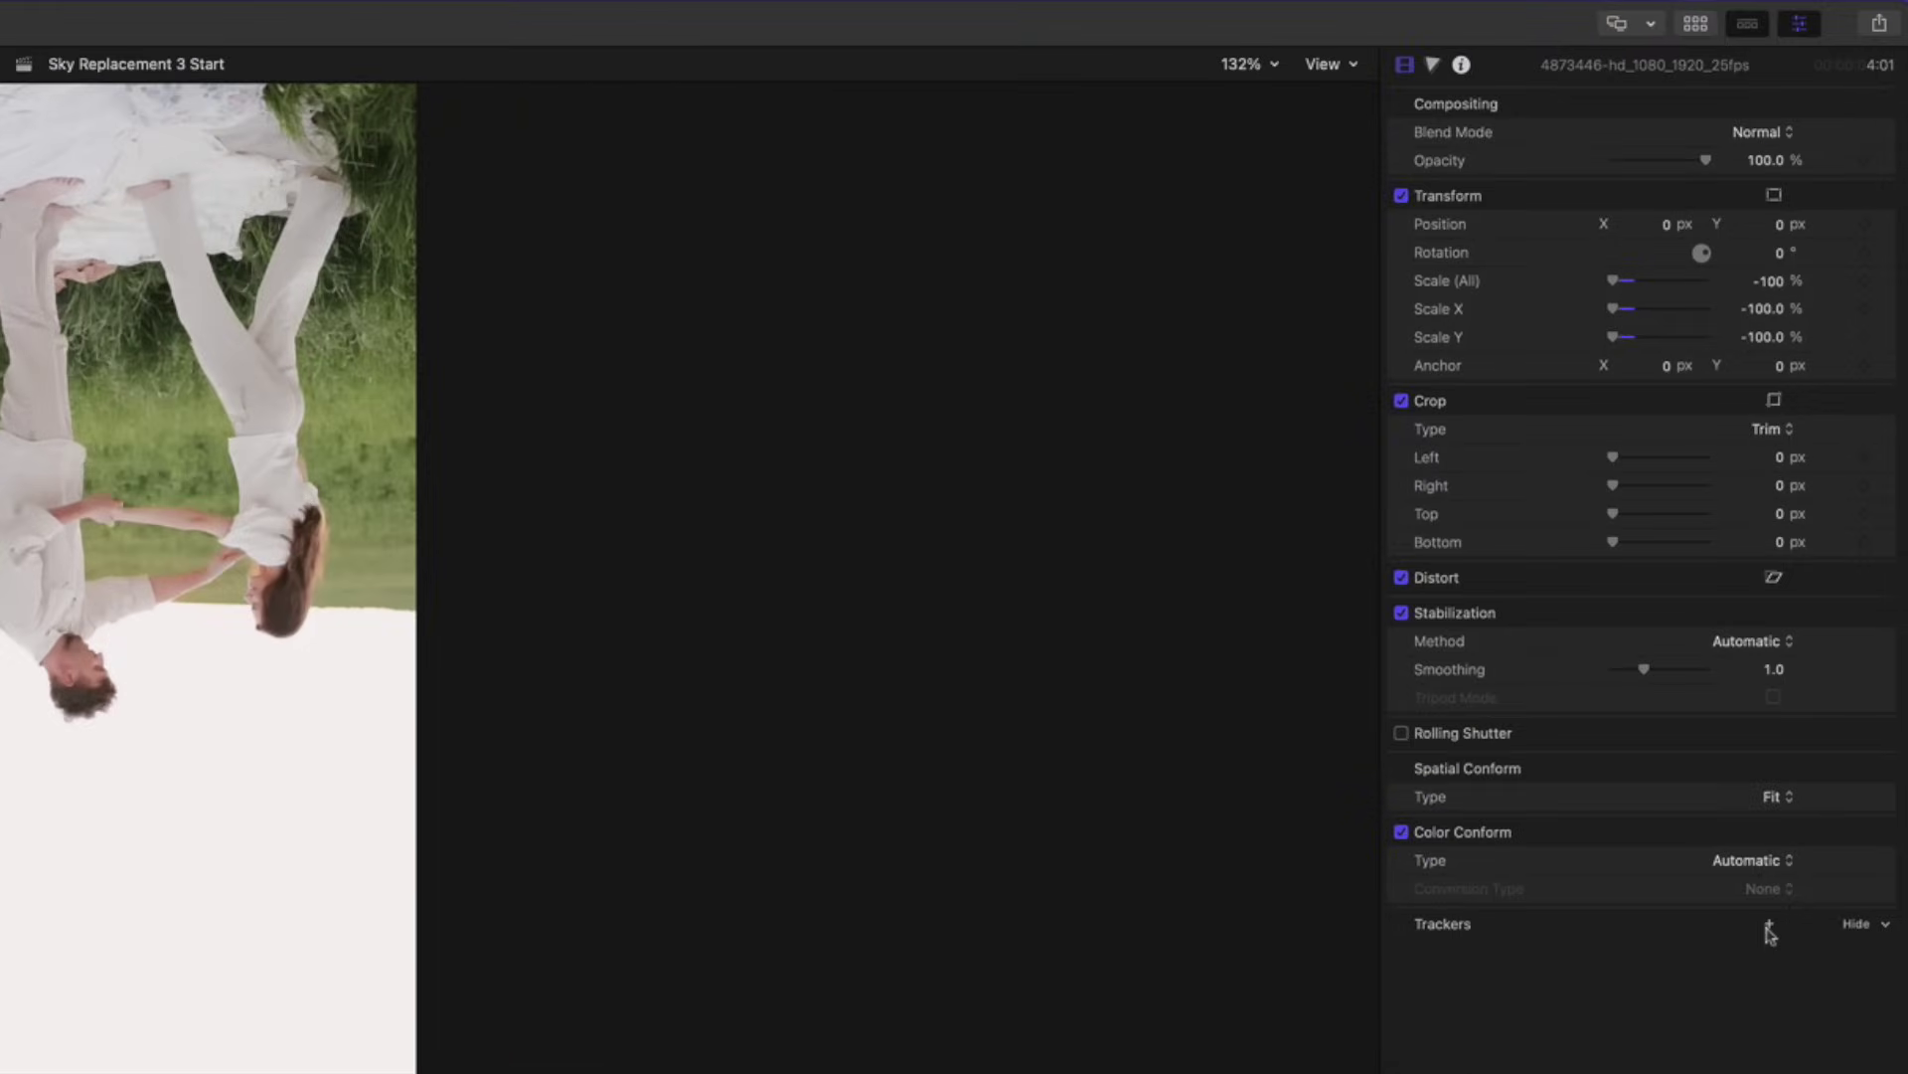
# - Add an object tracker to the flipped clip, shrink it onto the dancers' toes, and analyze it
pyautogui.click(1770, 927)
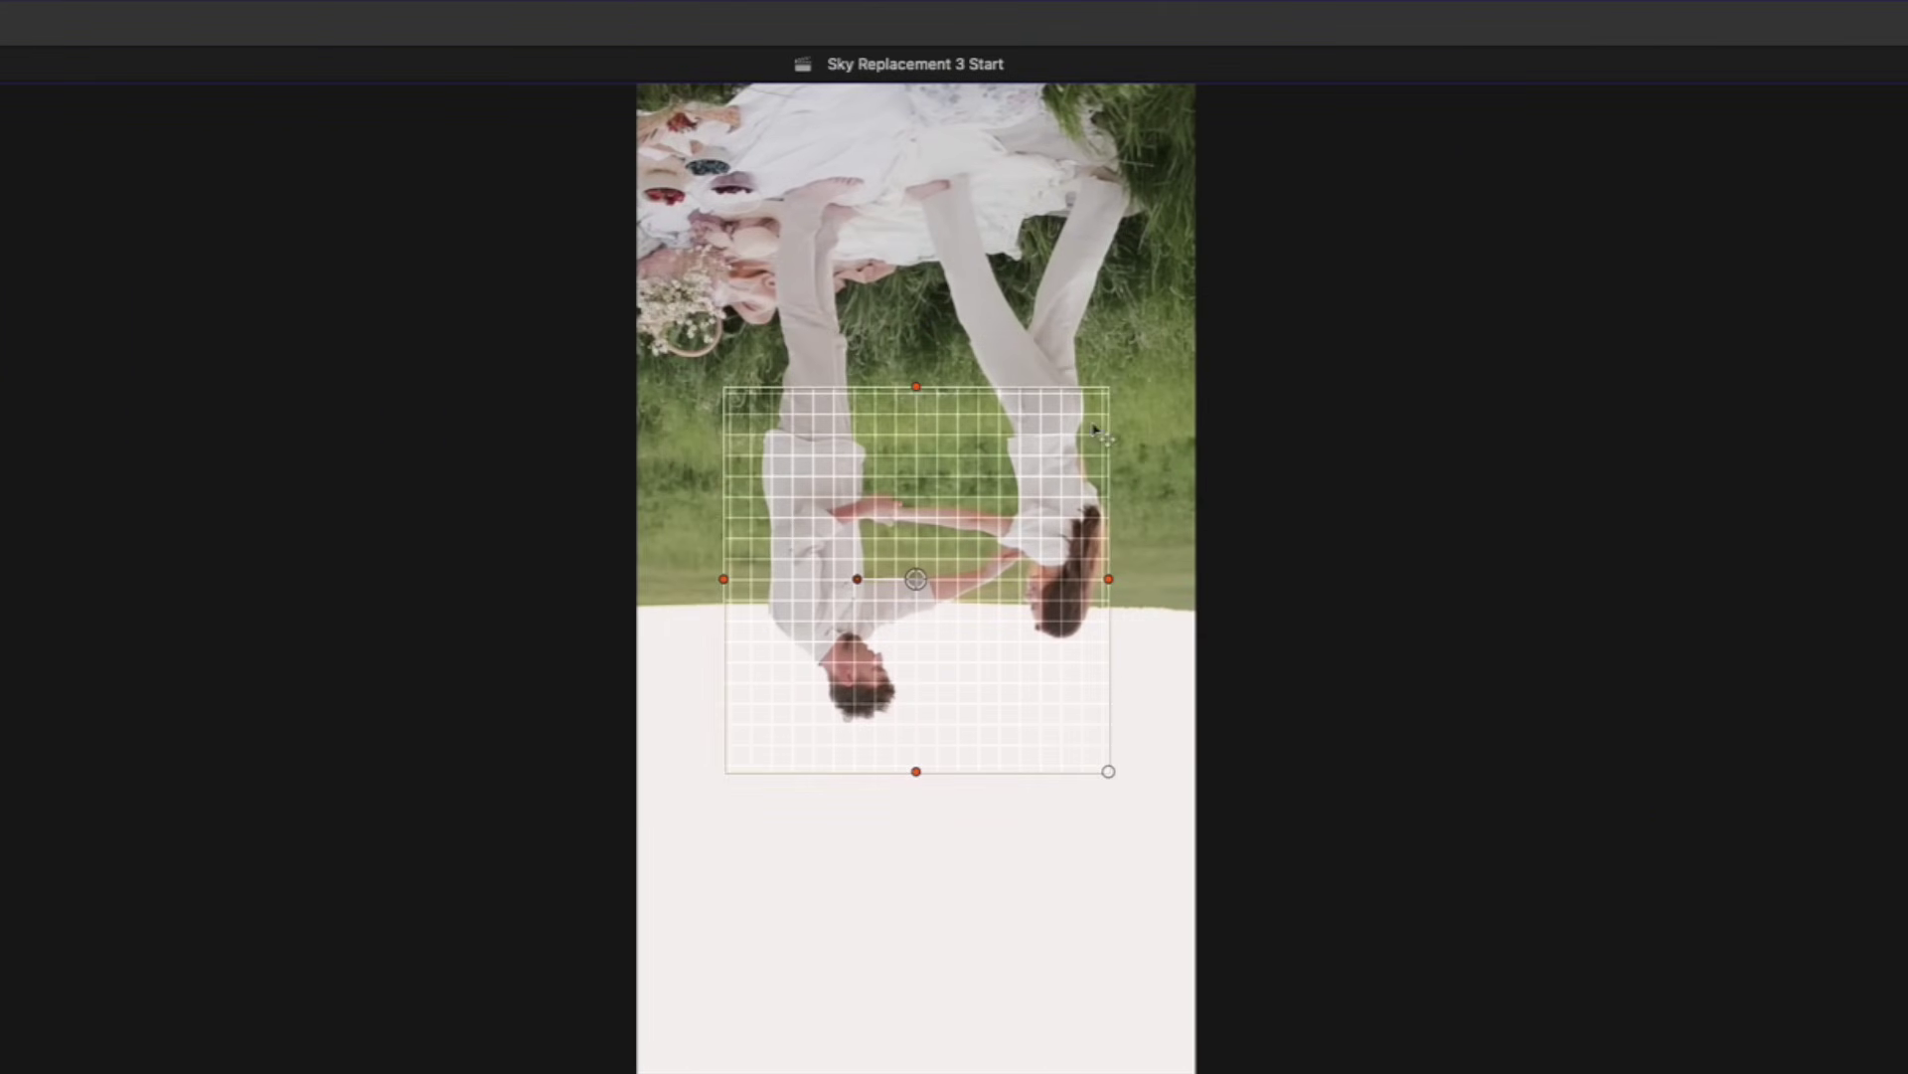
pyautogui.moveTo(1109, 771); pyautogui.dragTo(866, 196)
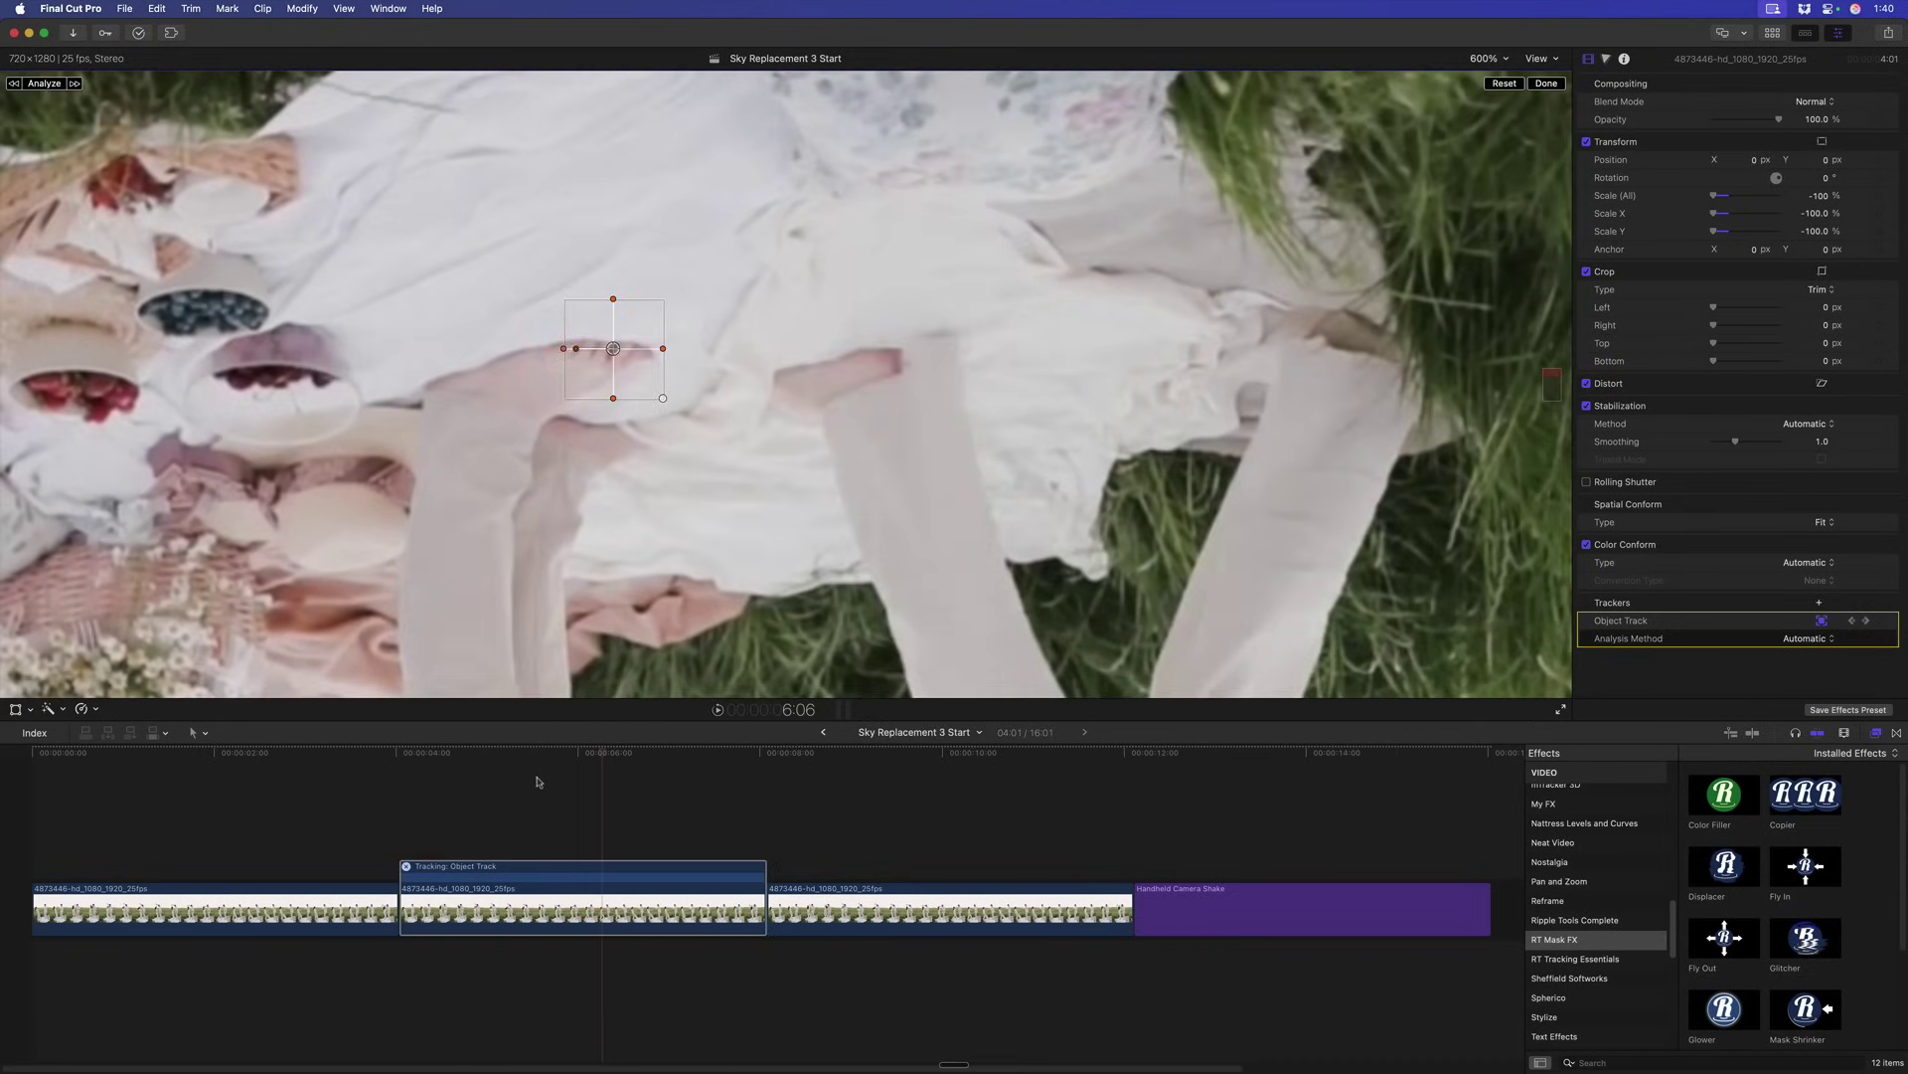
pyautogui.moveTo(597, 750)
pyautogui.mouseDown()
pyautogui.moveTo(403, 756)
pyautogui.moveTo(725, 772)
pyautogui.moveTo(584, 771)
pyautogui.mouseUp()
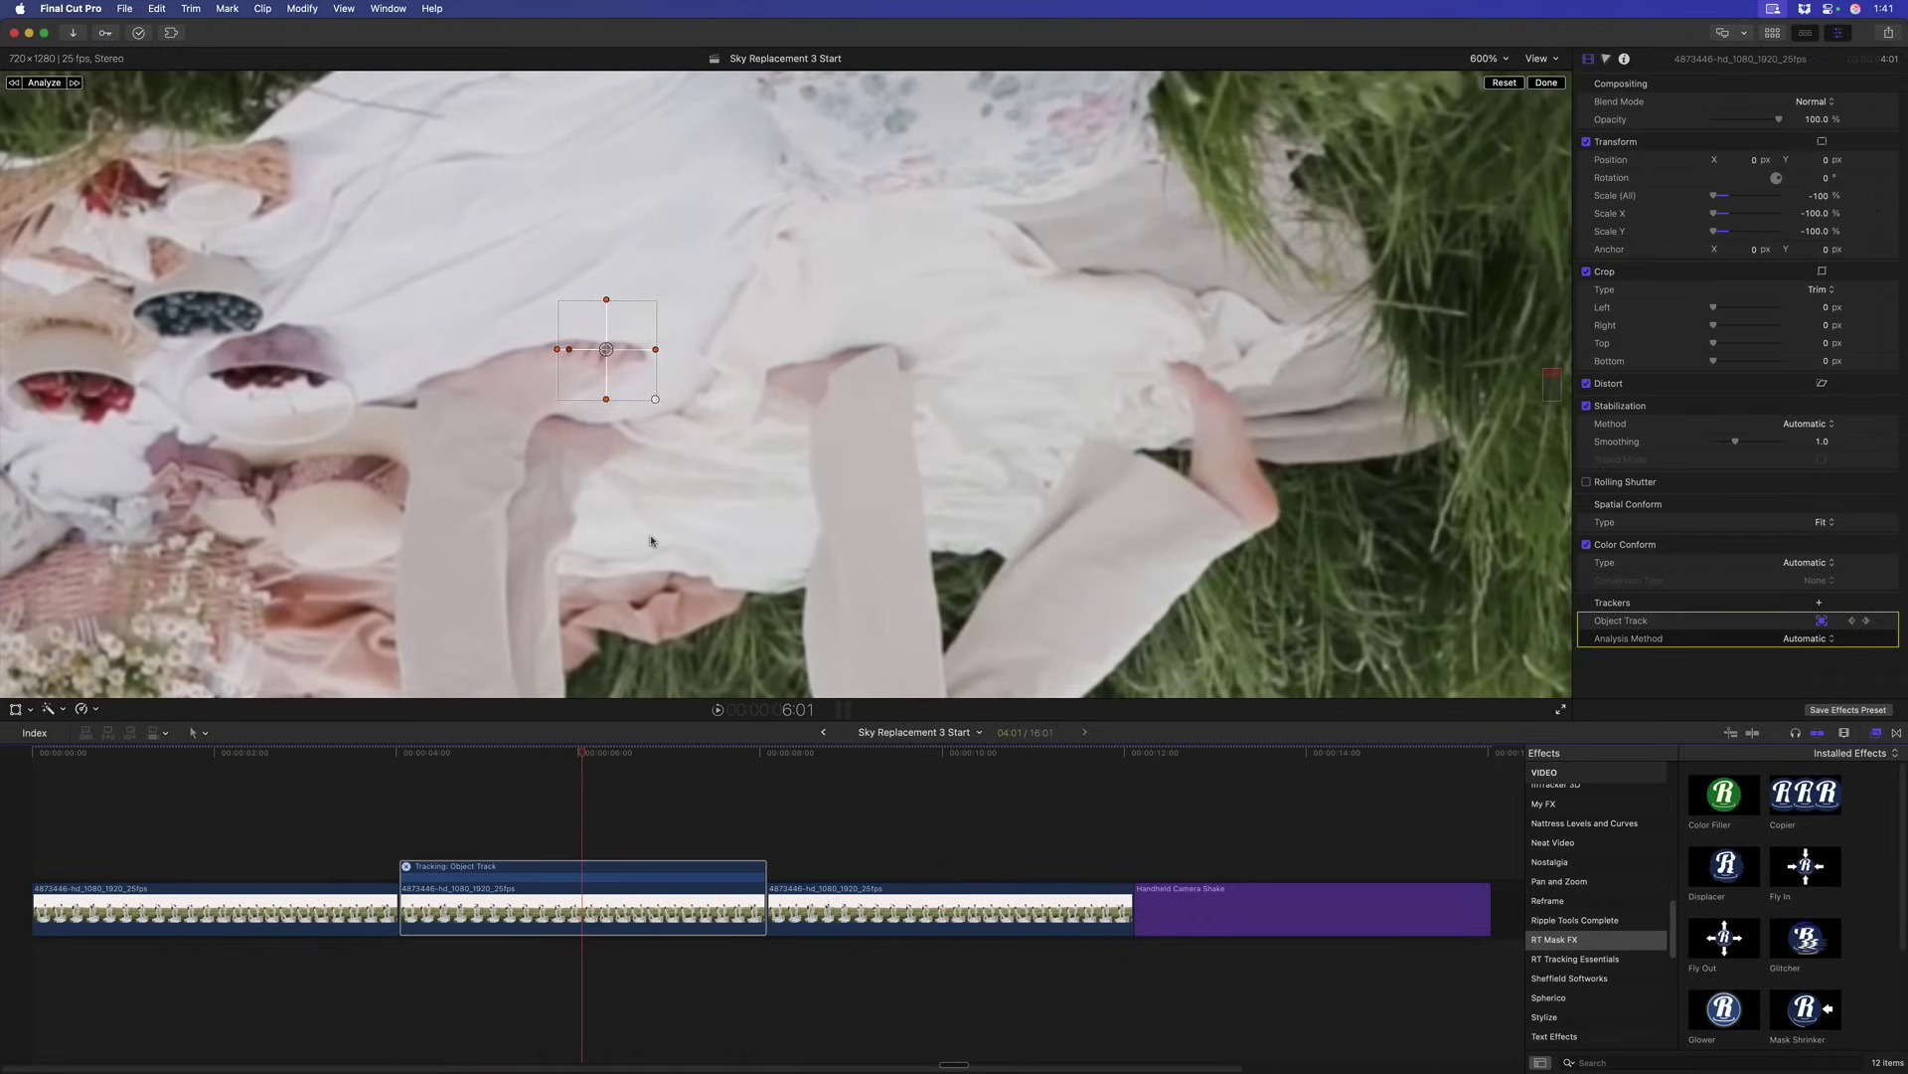
pyautogui.hotkey('shift', 'z')
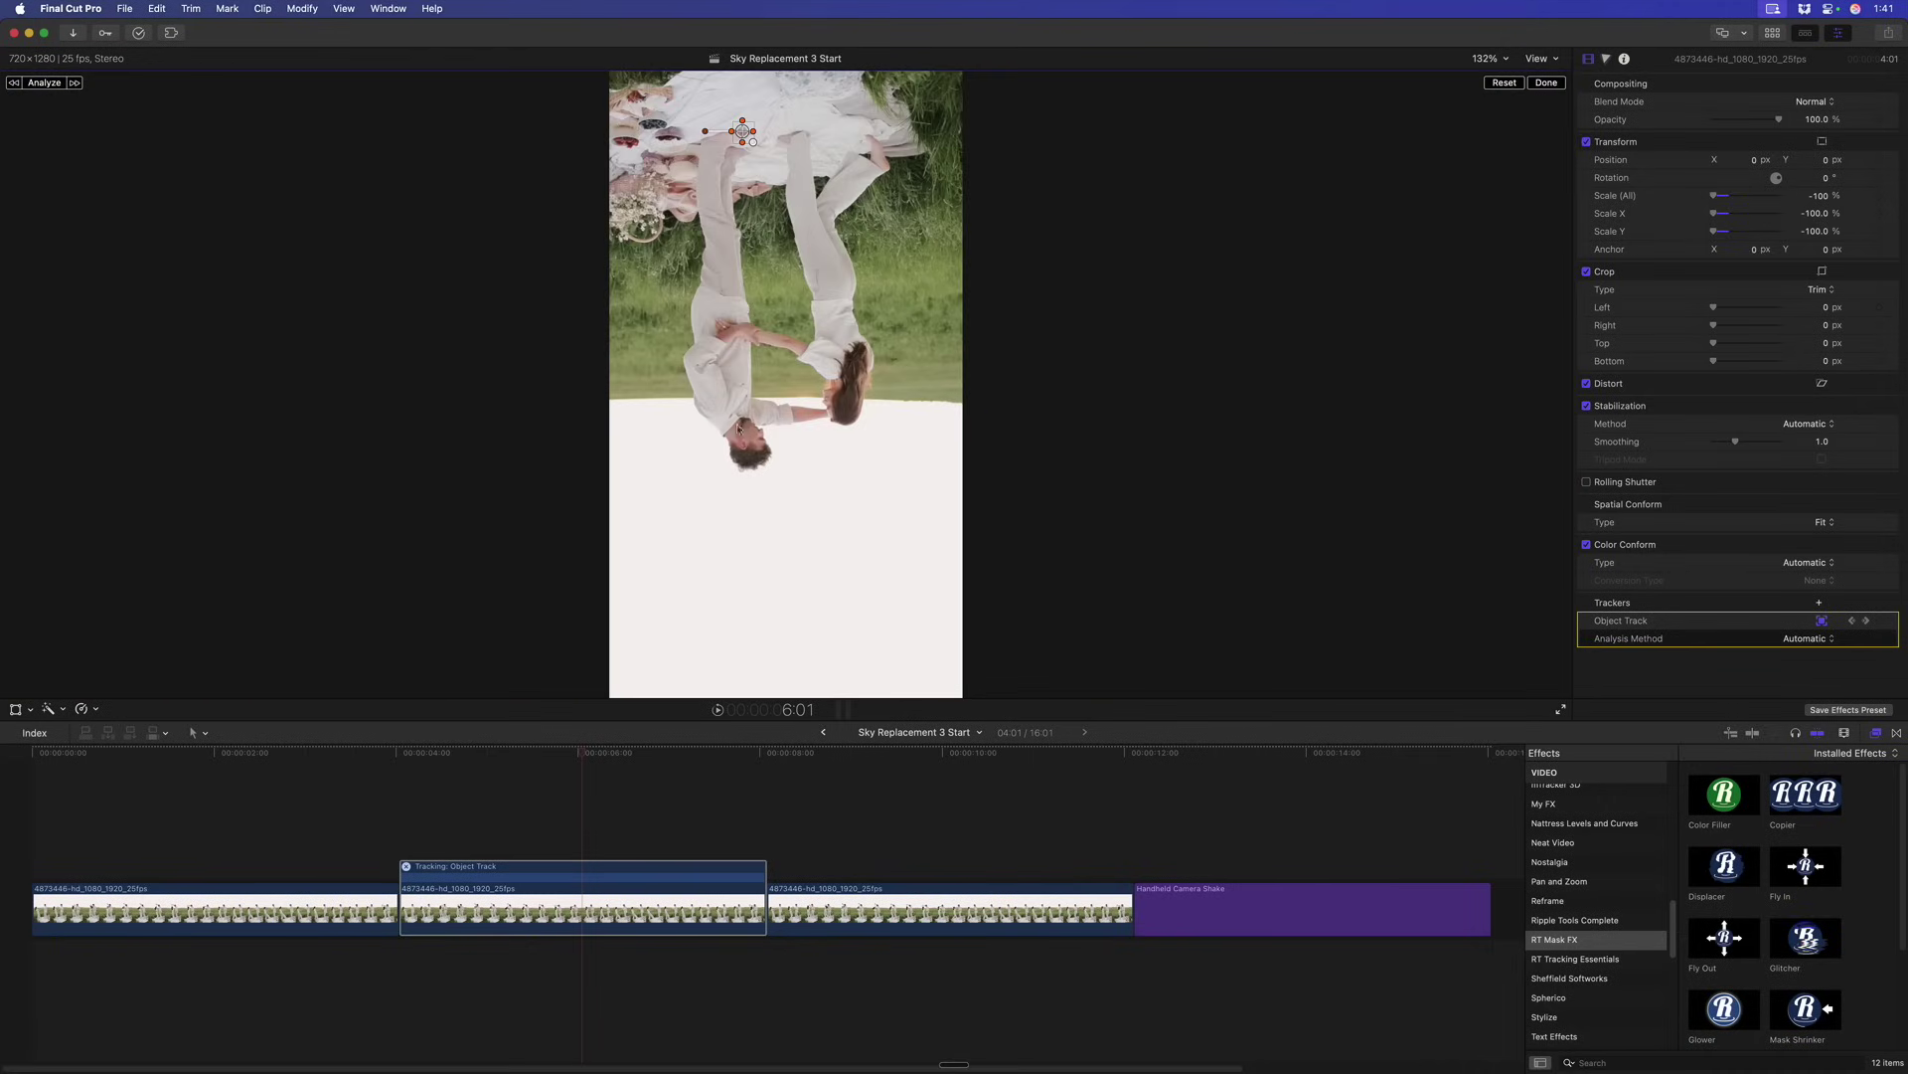
# - Rename the object tracker to 'Track Toes'
pyautogui.doubleClick(1646, 621)
pyautogui.write('Track Toes')
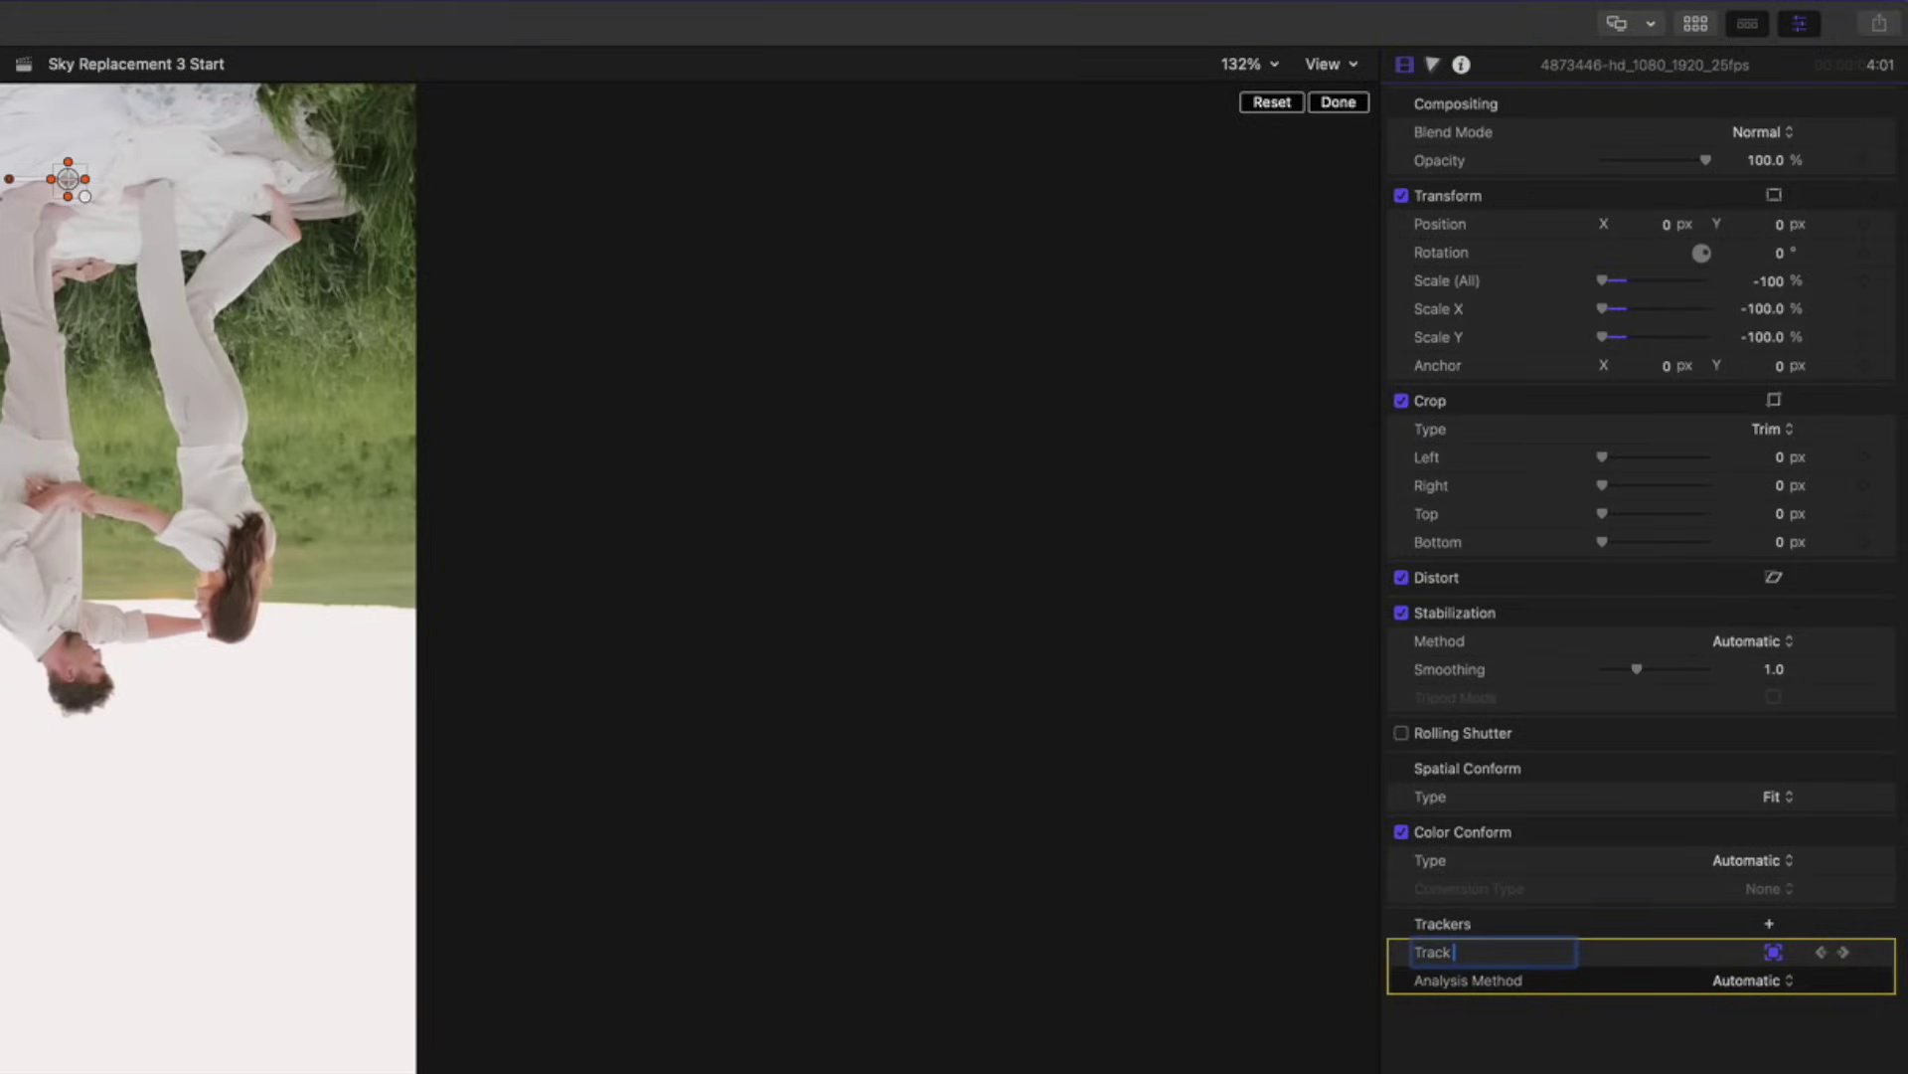
pyautogui.press('Return')
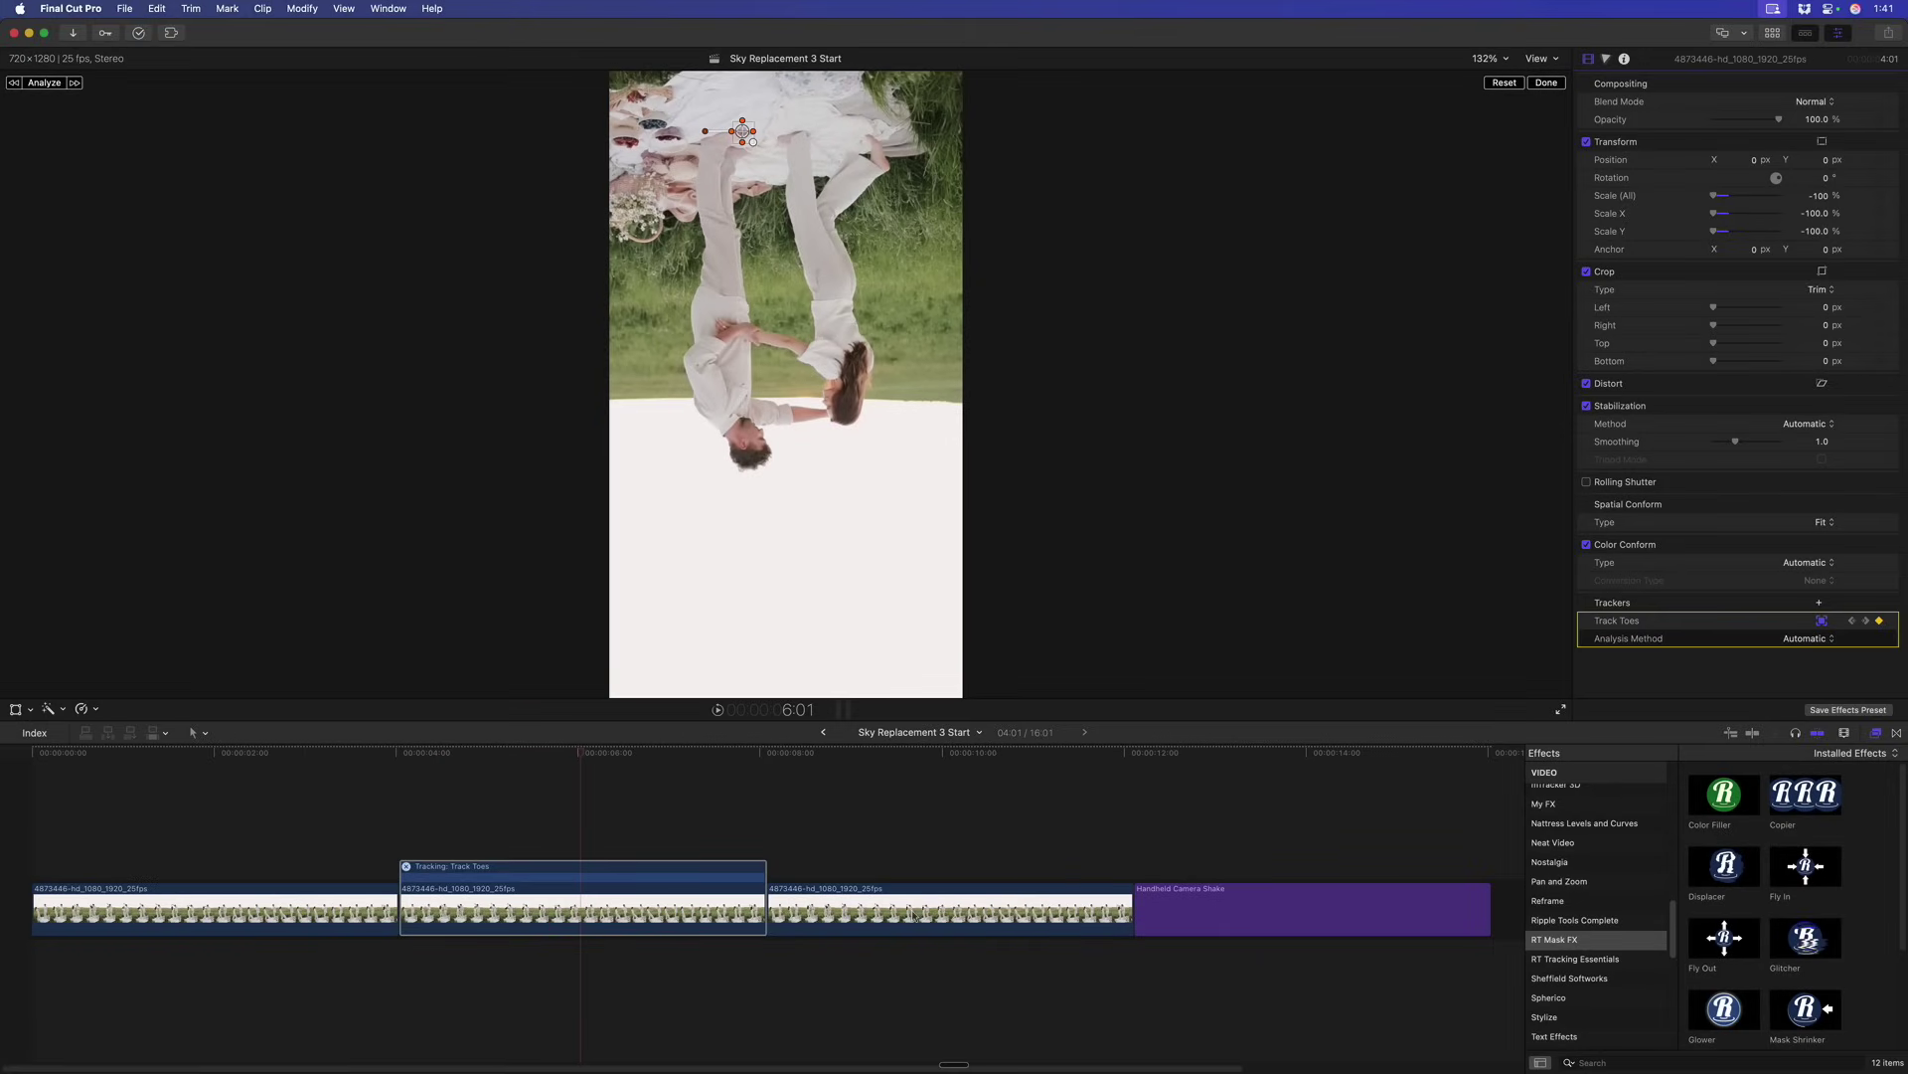
# - Connect the third copy above the second clip and attach it to the Track Toes tracker
pyautogui.moveTo(914, 915); pyautogui.dragTo(552, 831)
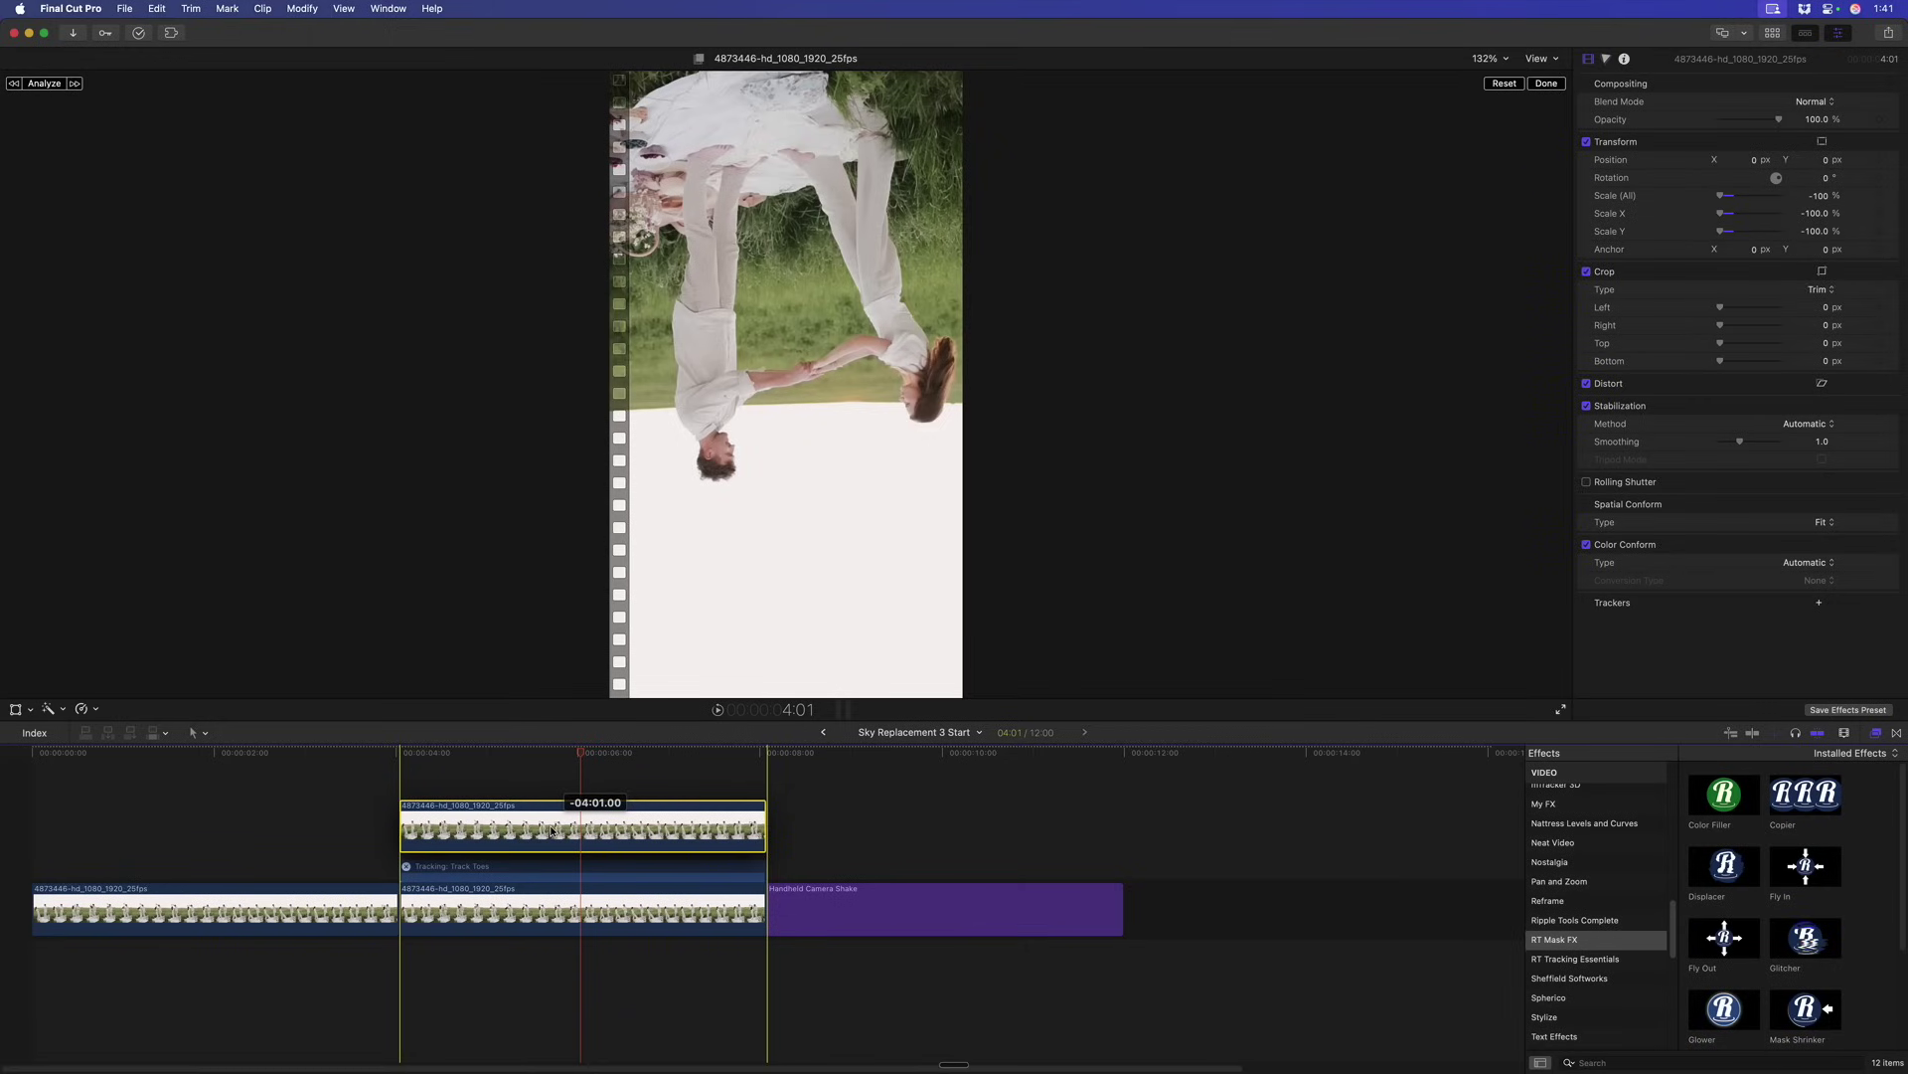
pyautogui.moveTo(551, 831); pyautogui.dragTo(552, 831)
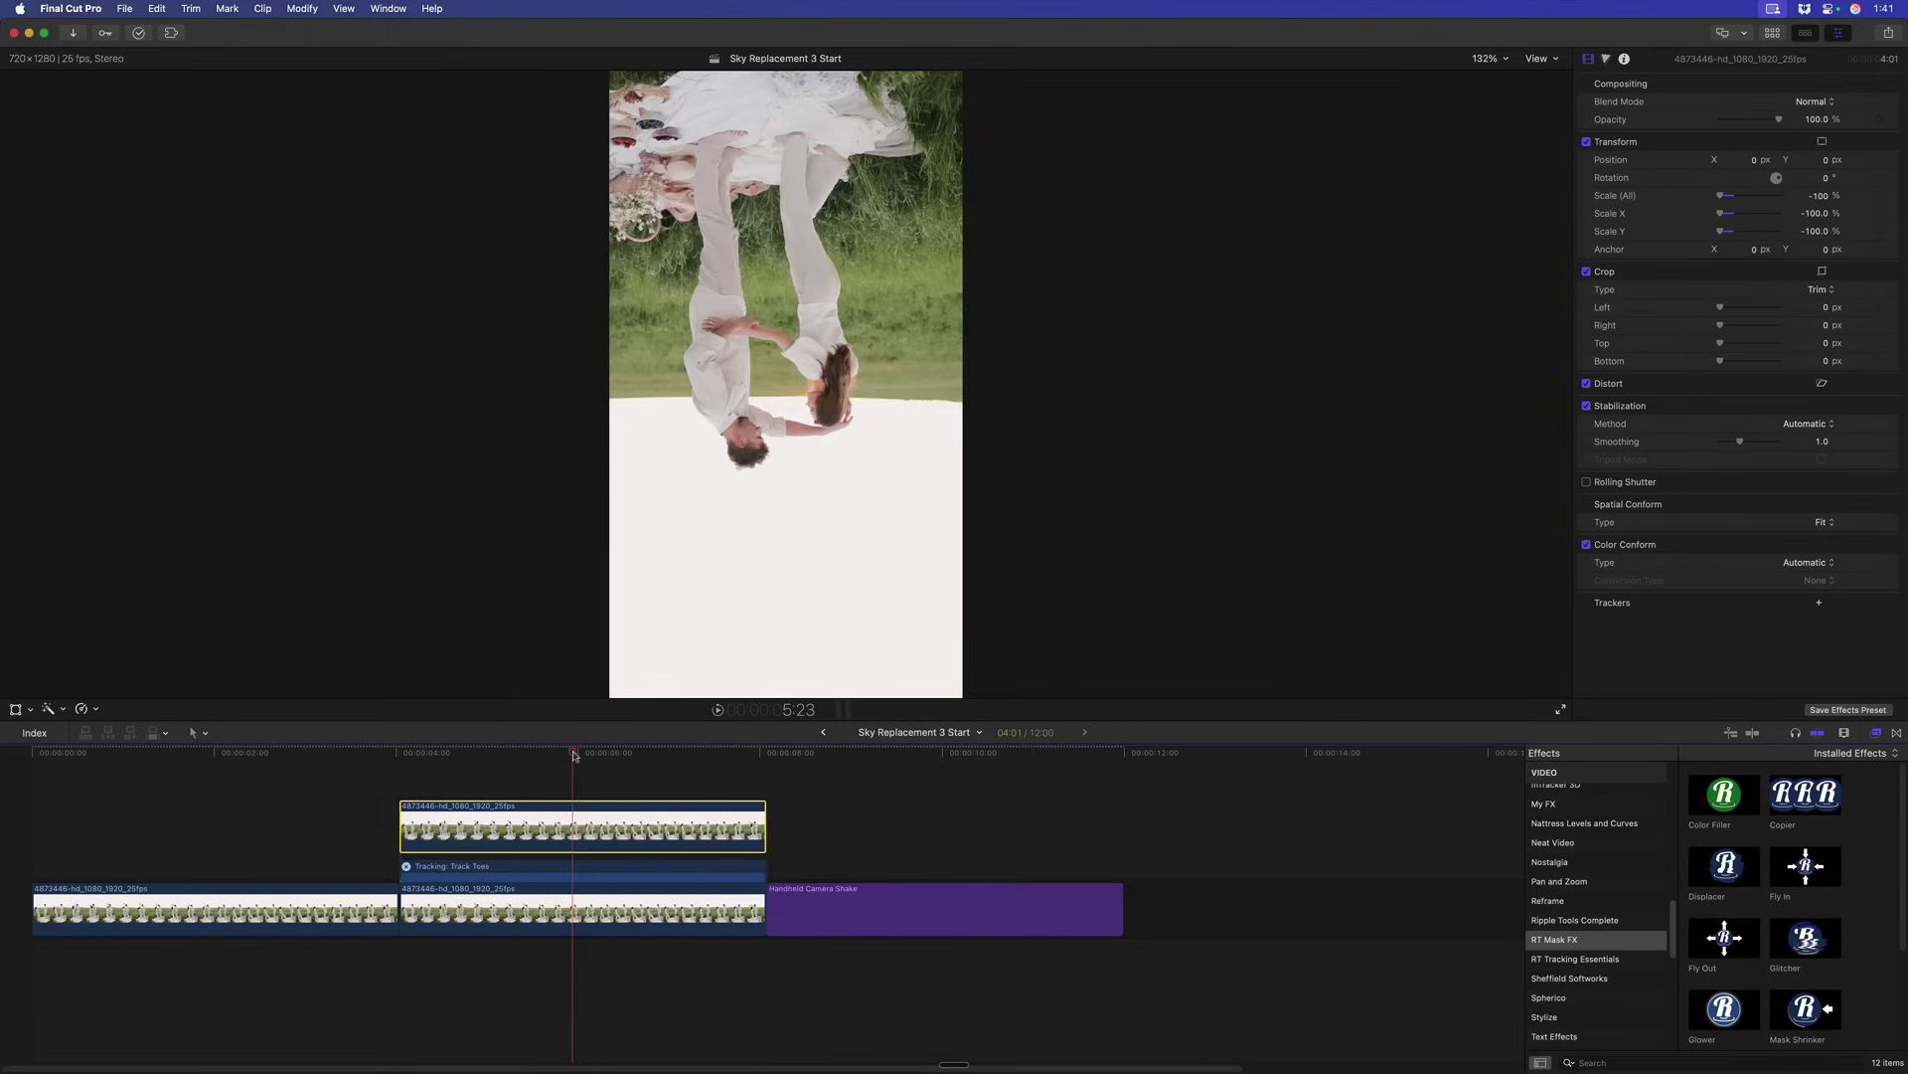
pyautogui.click(15, 711)
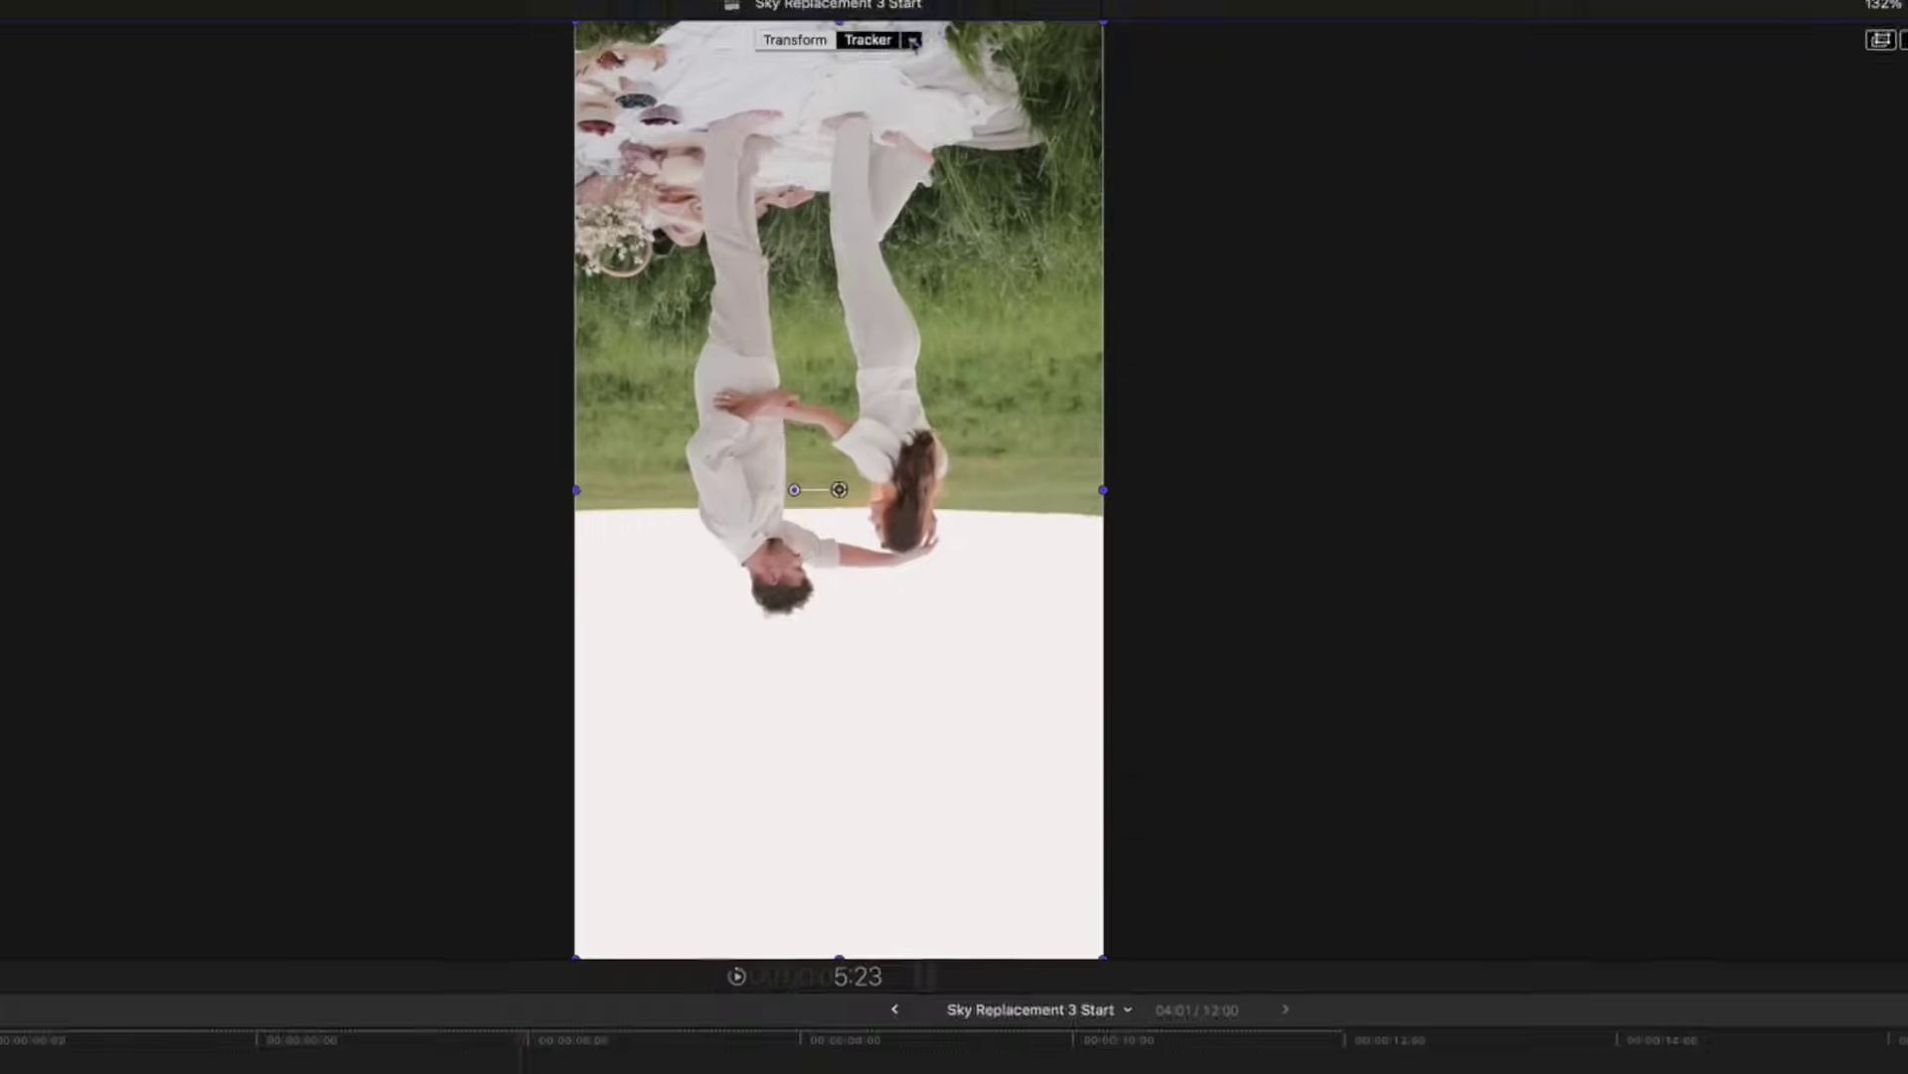
pyautogui.click(835, 83)
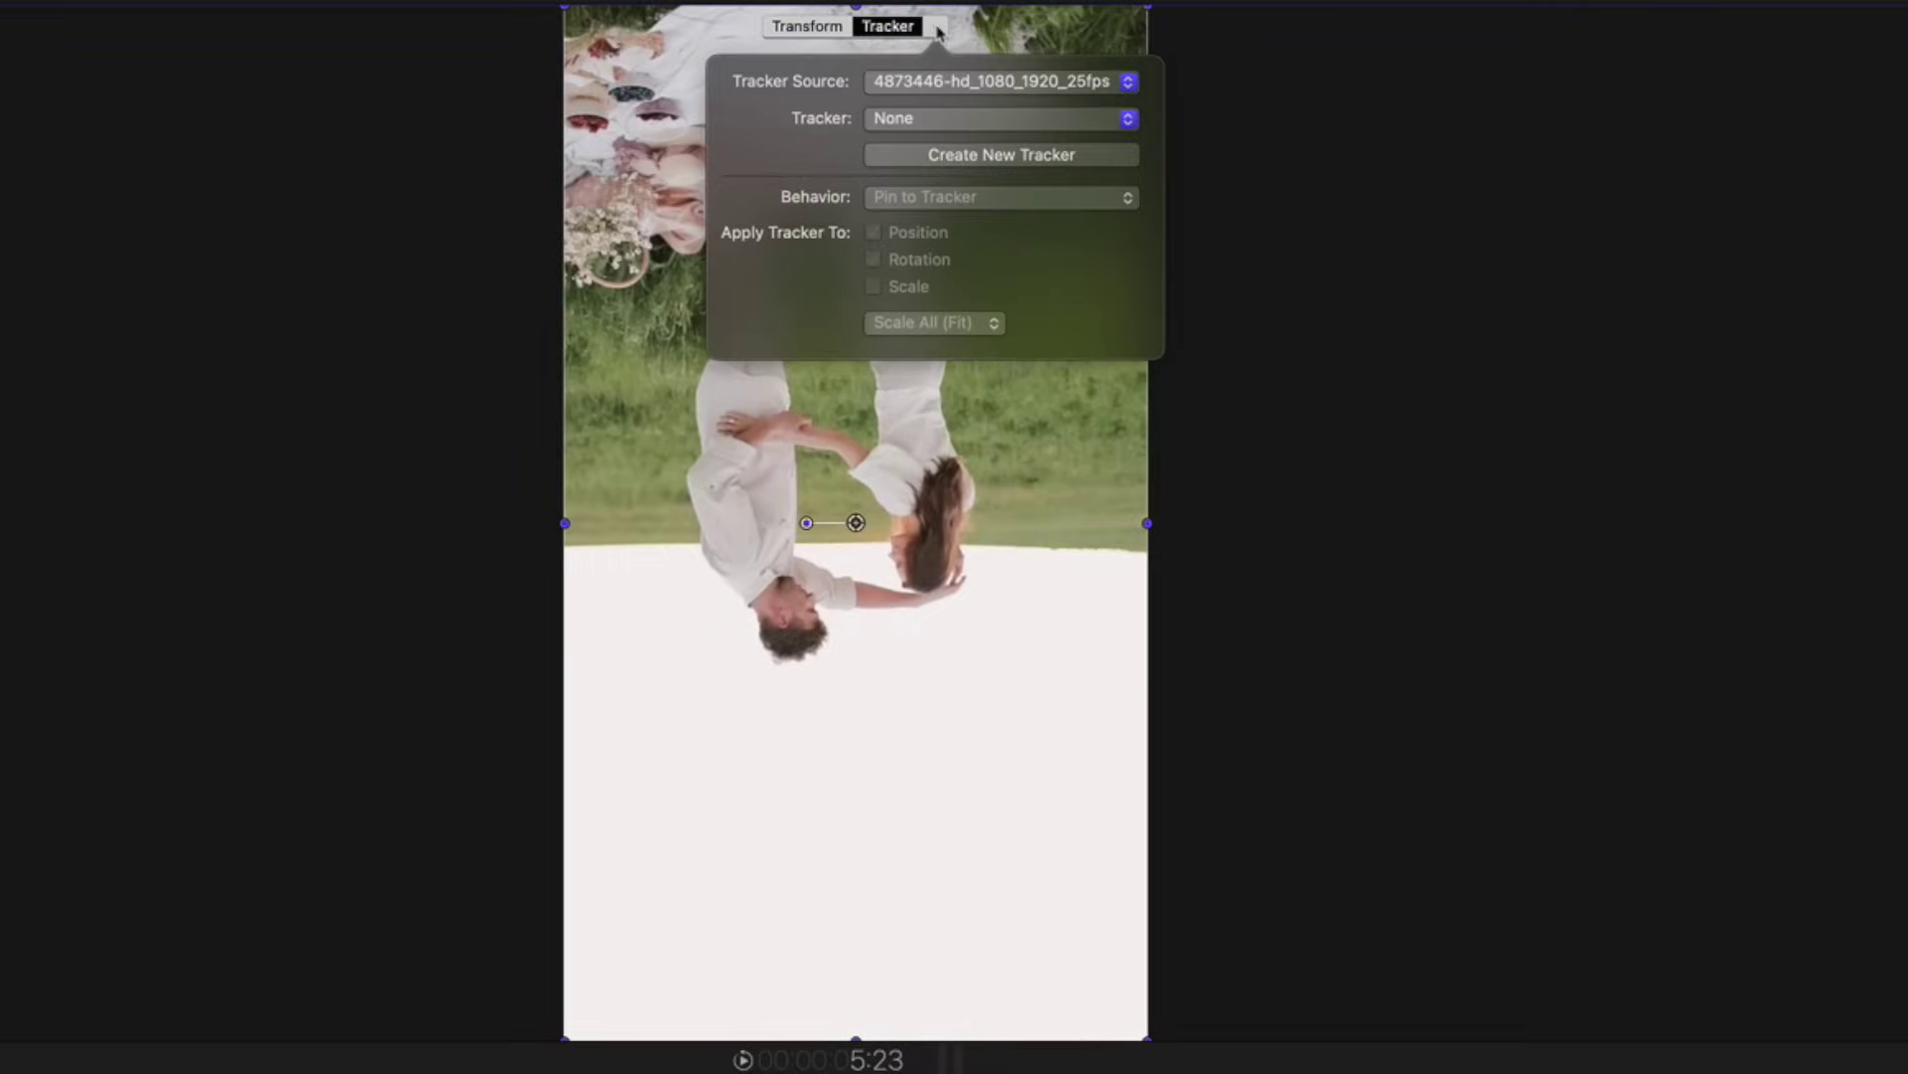
pyautogui.click(982, 120)
pyautogui.click(995, 151)
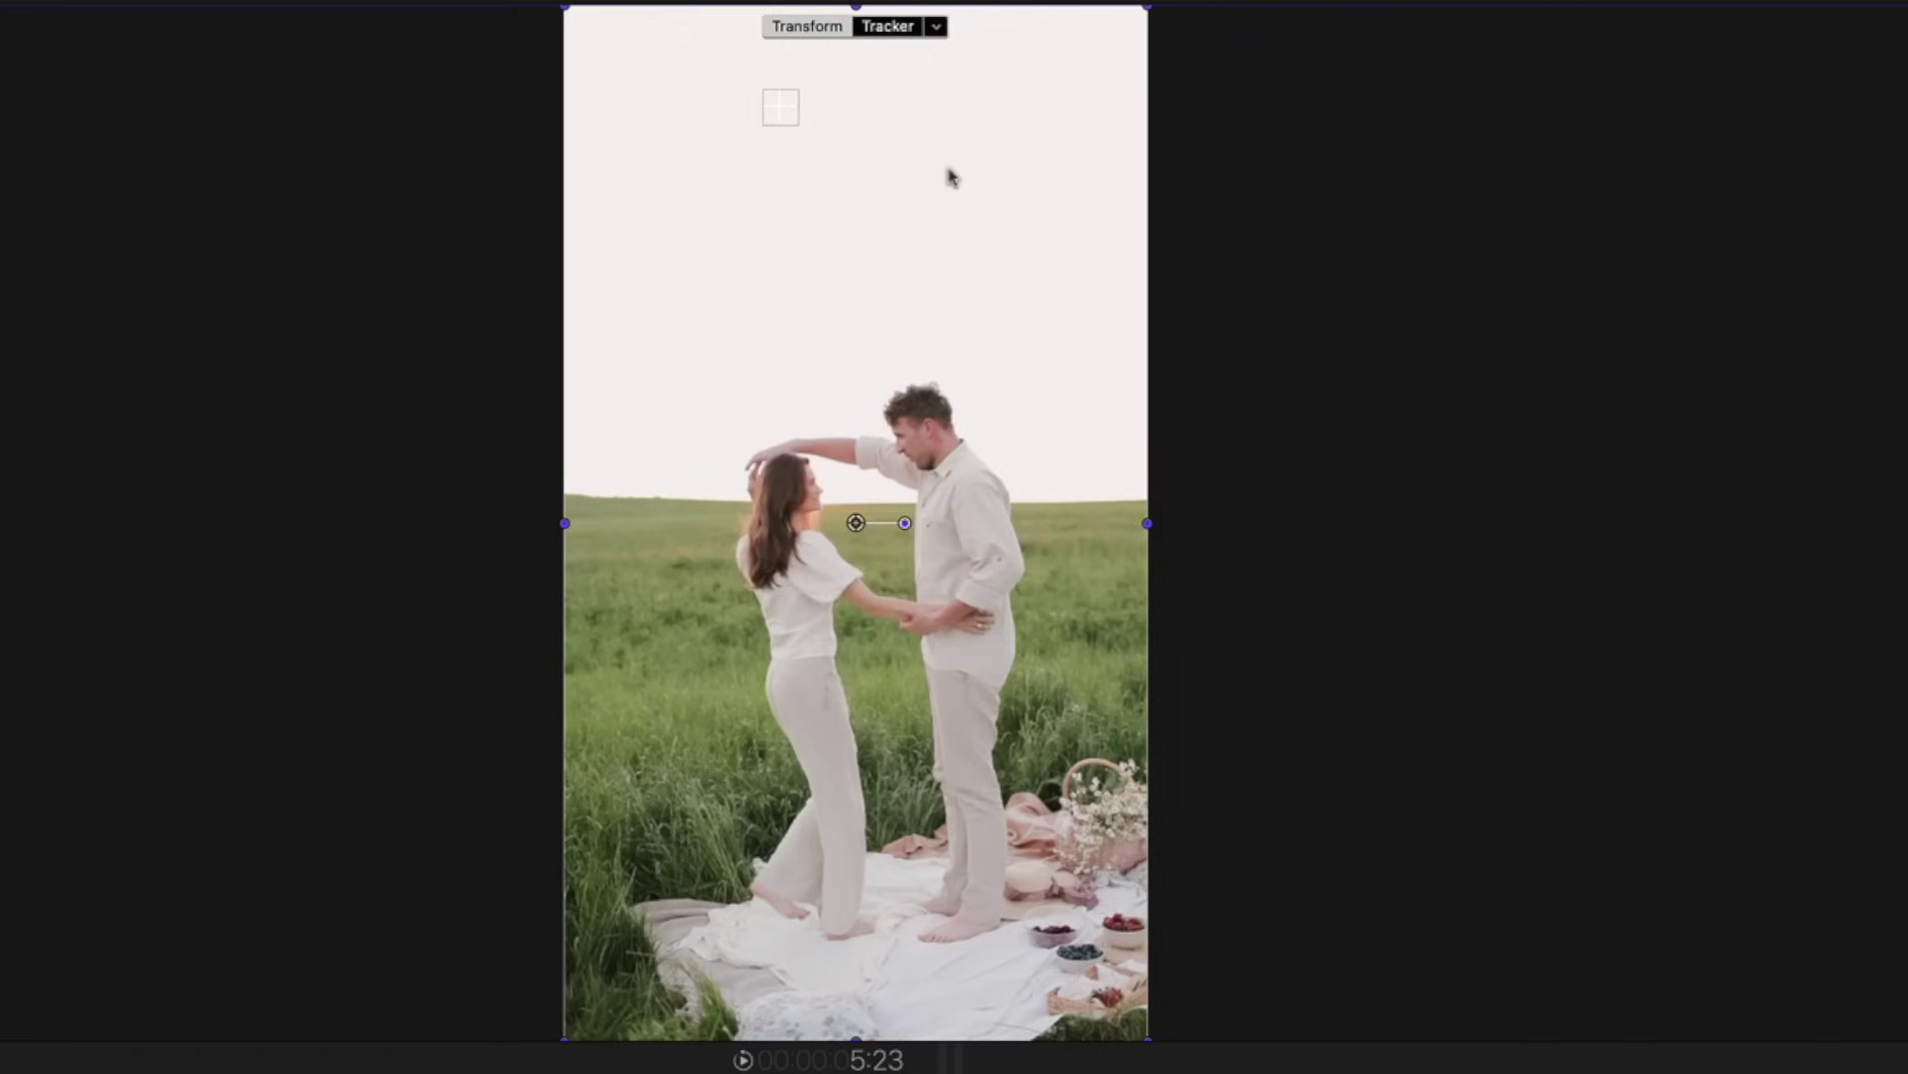
pyautogui.click(936, 29)
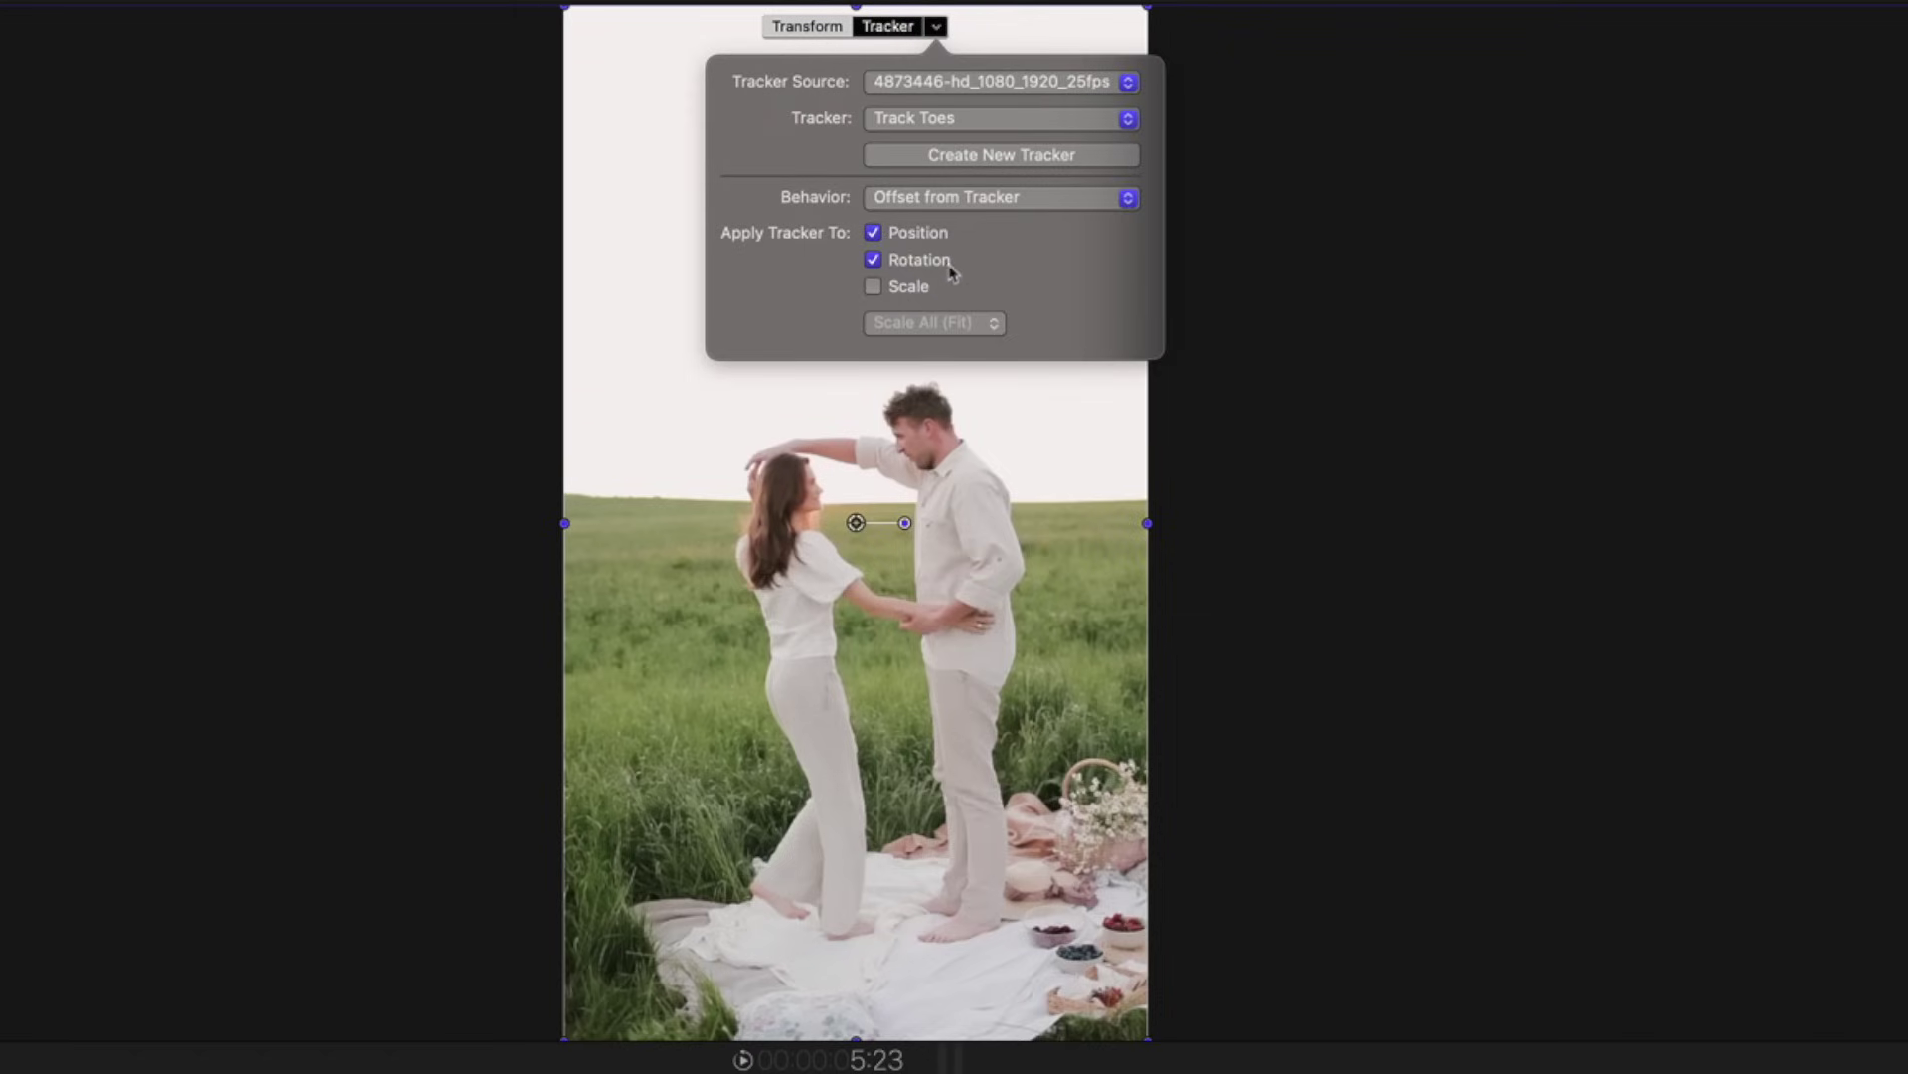
# - Play back the sequence and the stacked clip around 4:04–4:12 to review the tracking
pyautogui.press('Escape')
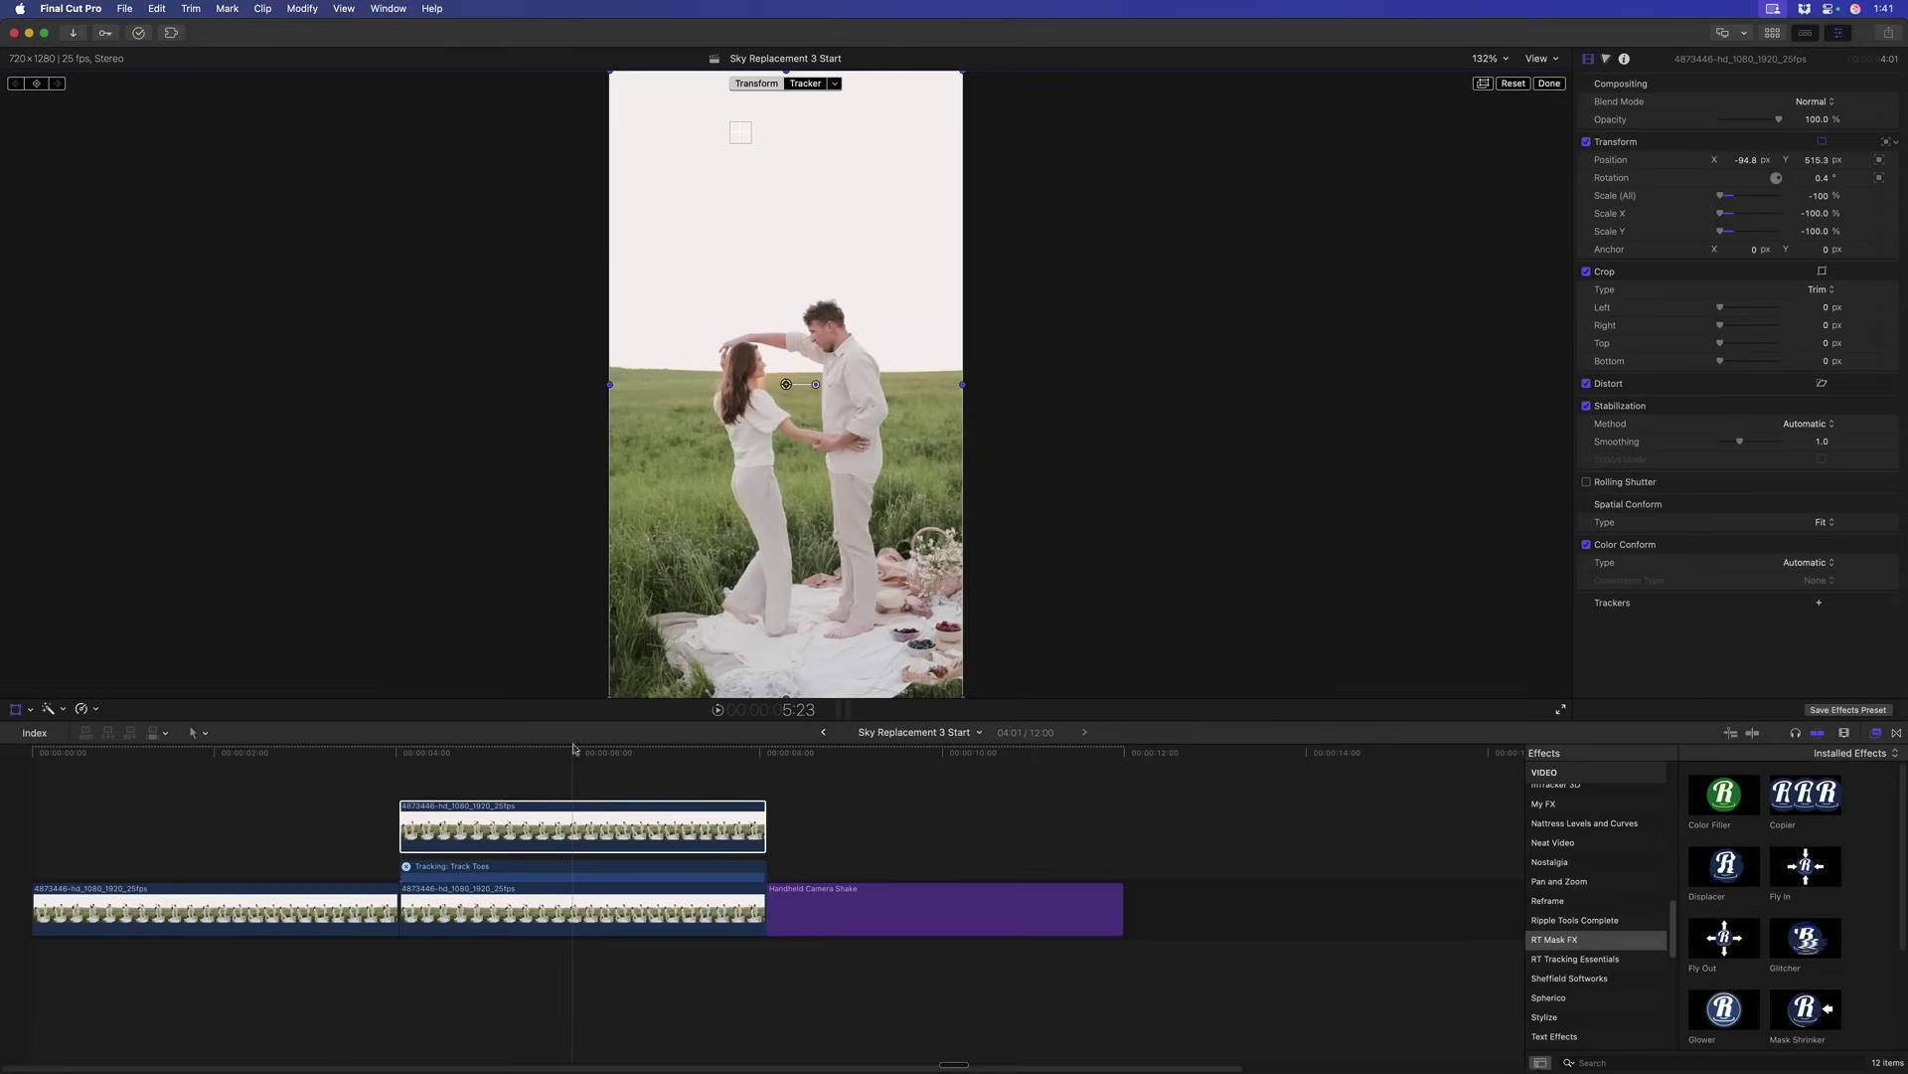
pyautogui.moveTo(572, 754); pyautogui.dragTo(509, 774)
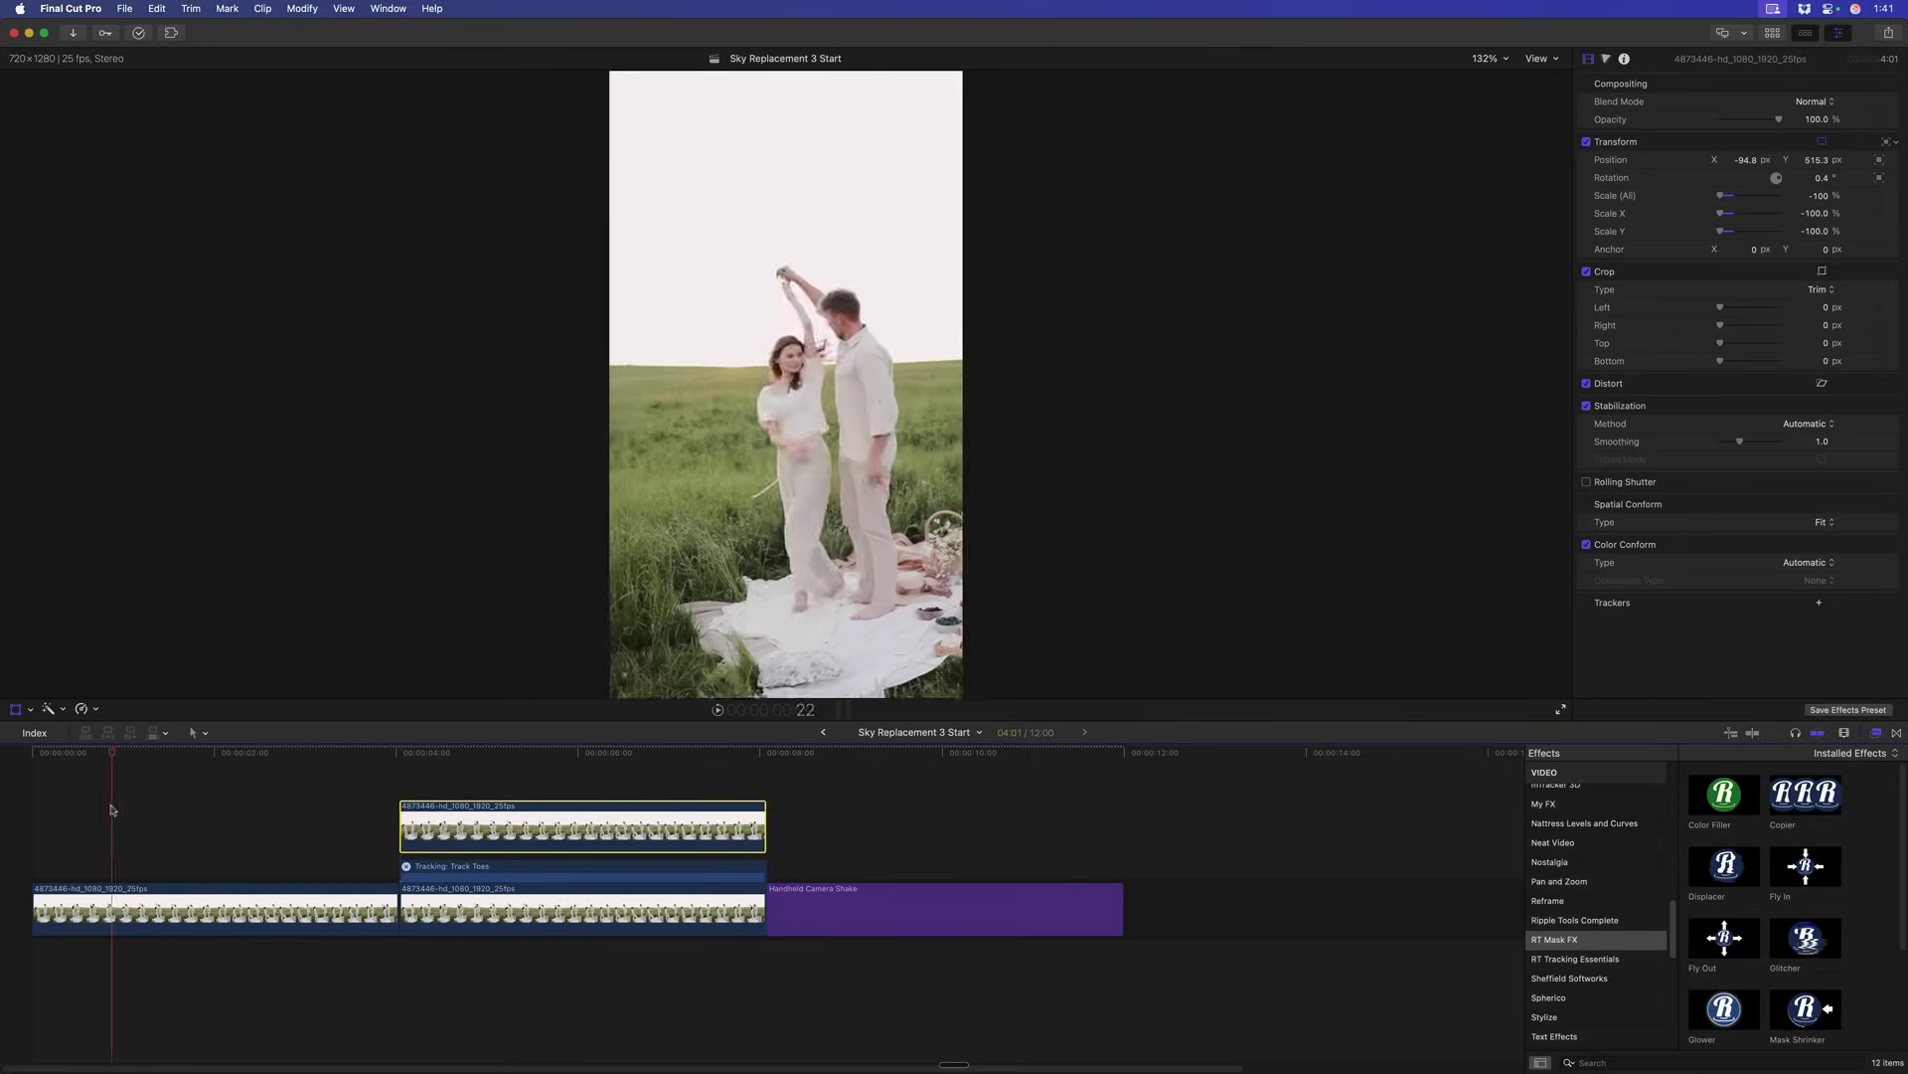
pyautogui.press('Home')
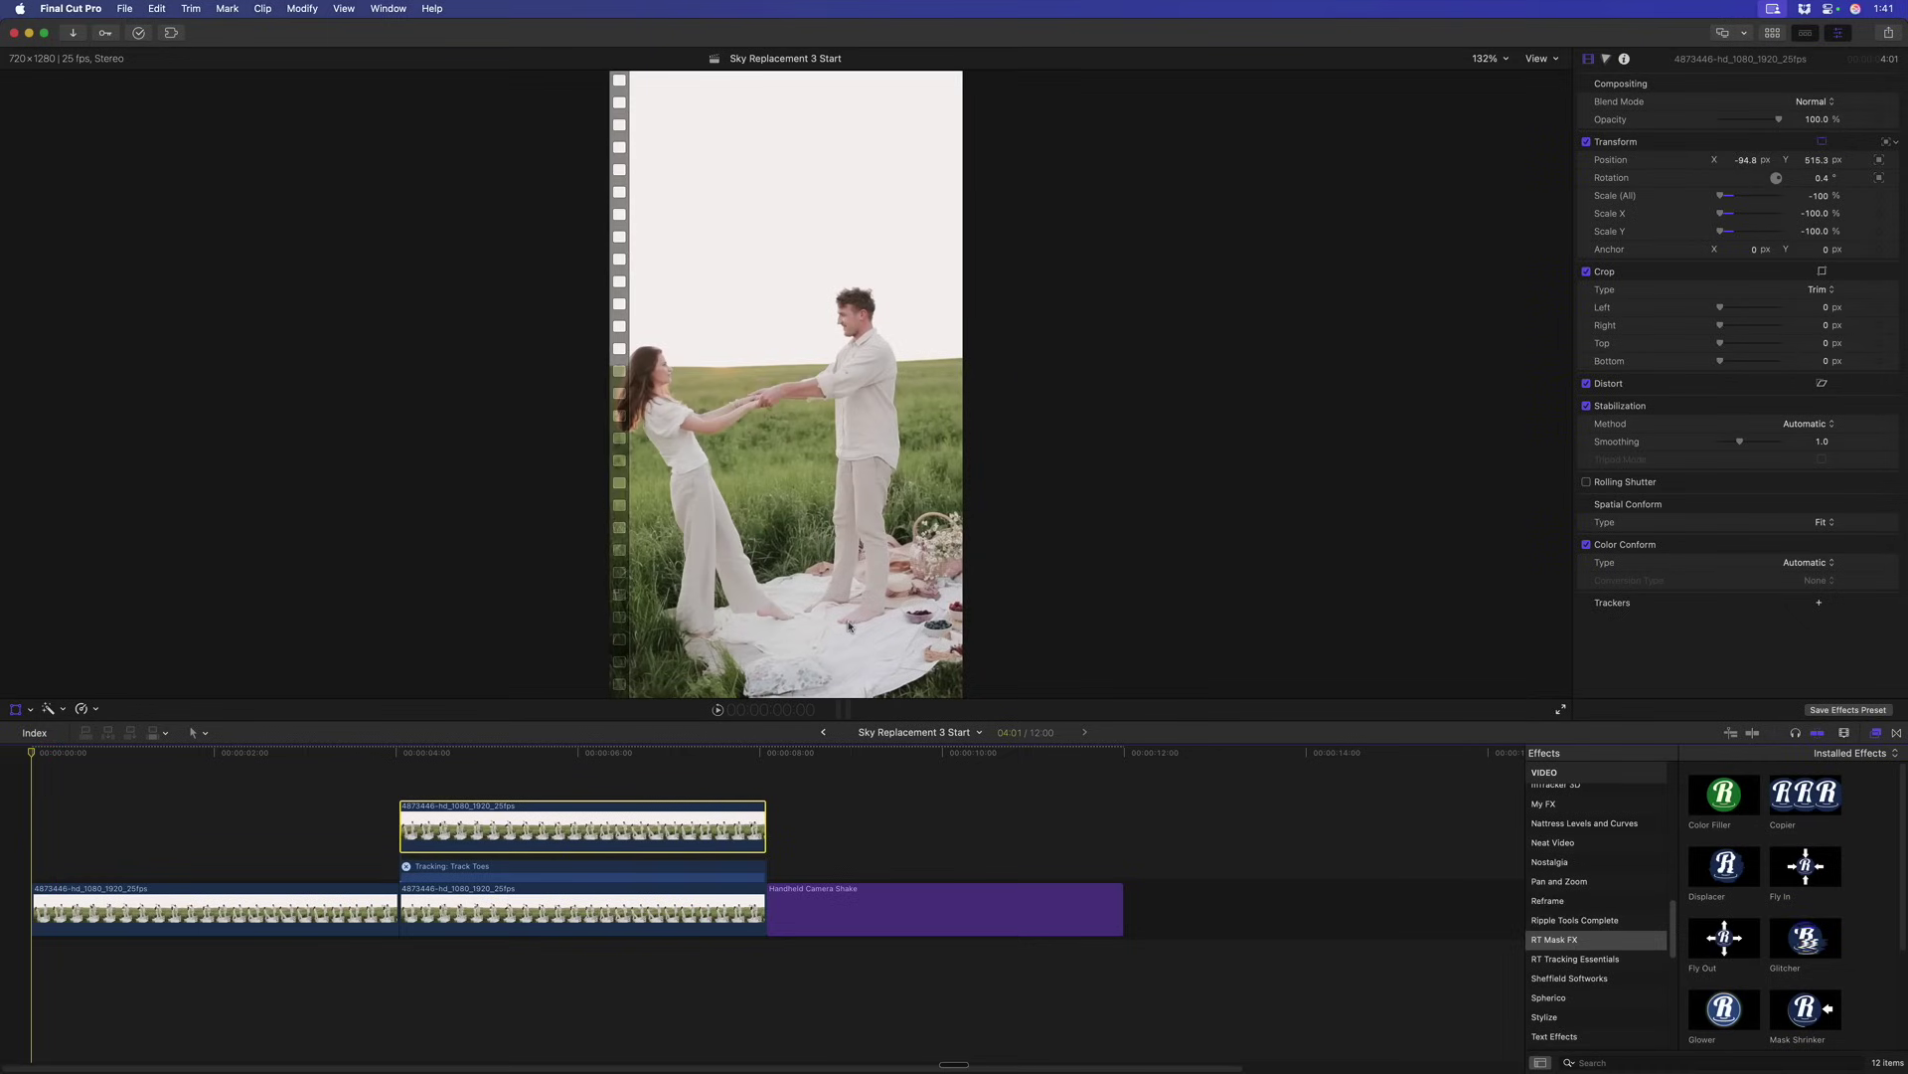
pyautogui.press('space')
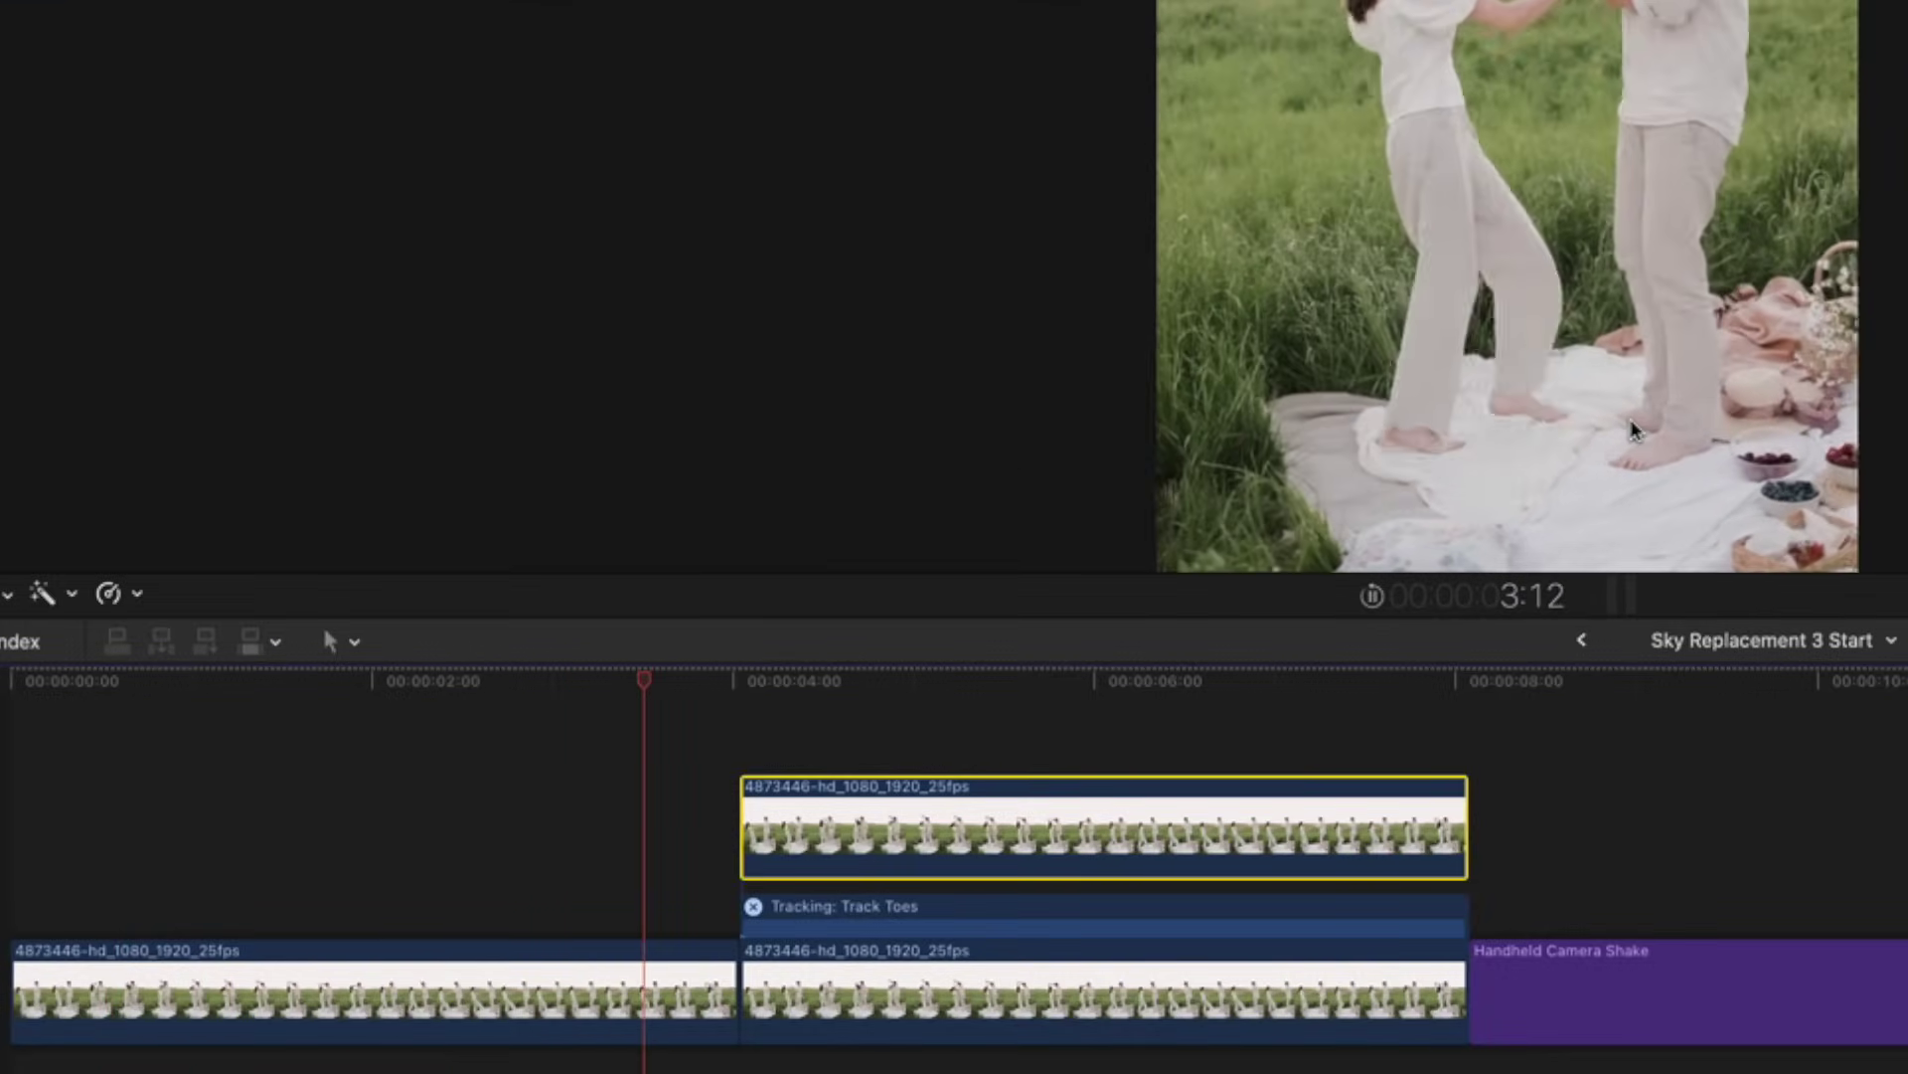
pyautogui.press('space')
pyautogui.click(747, 680)
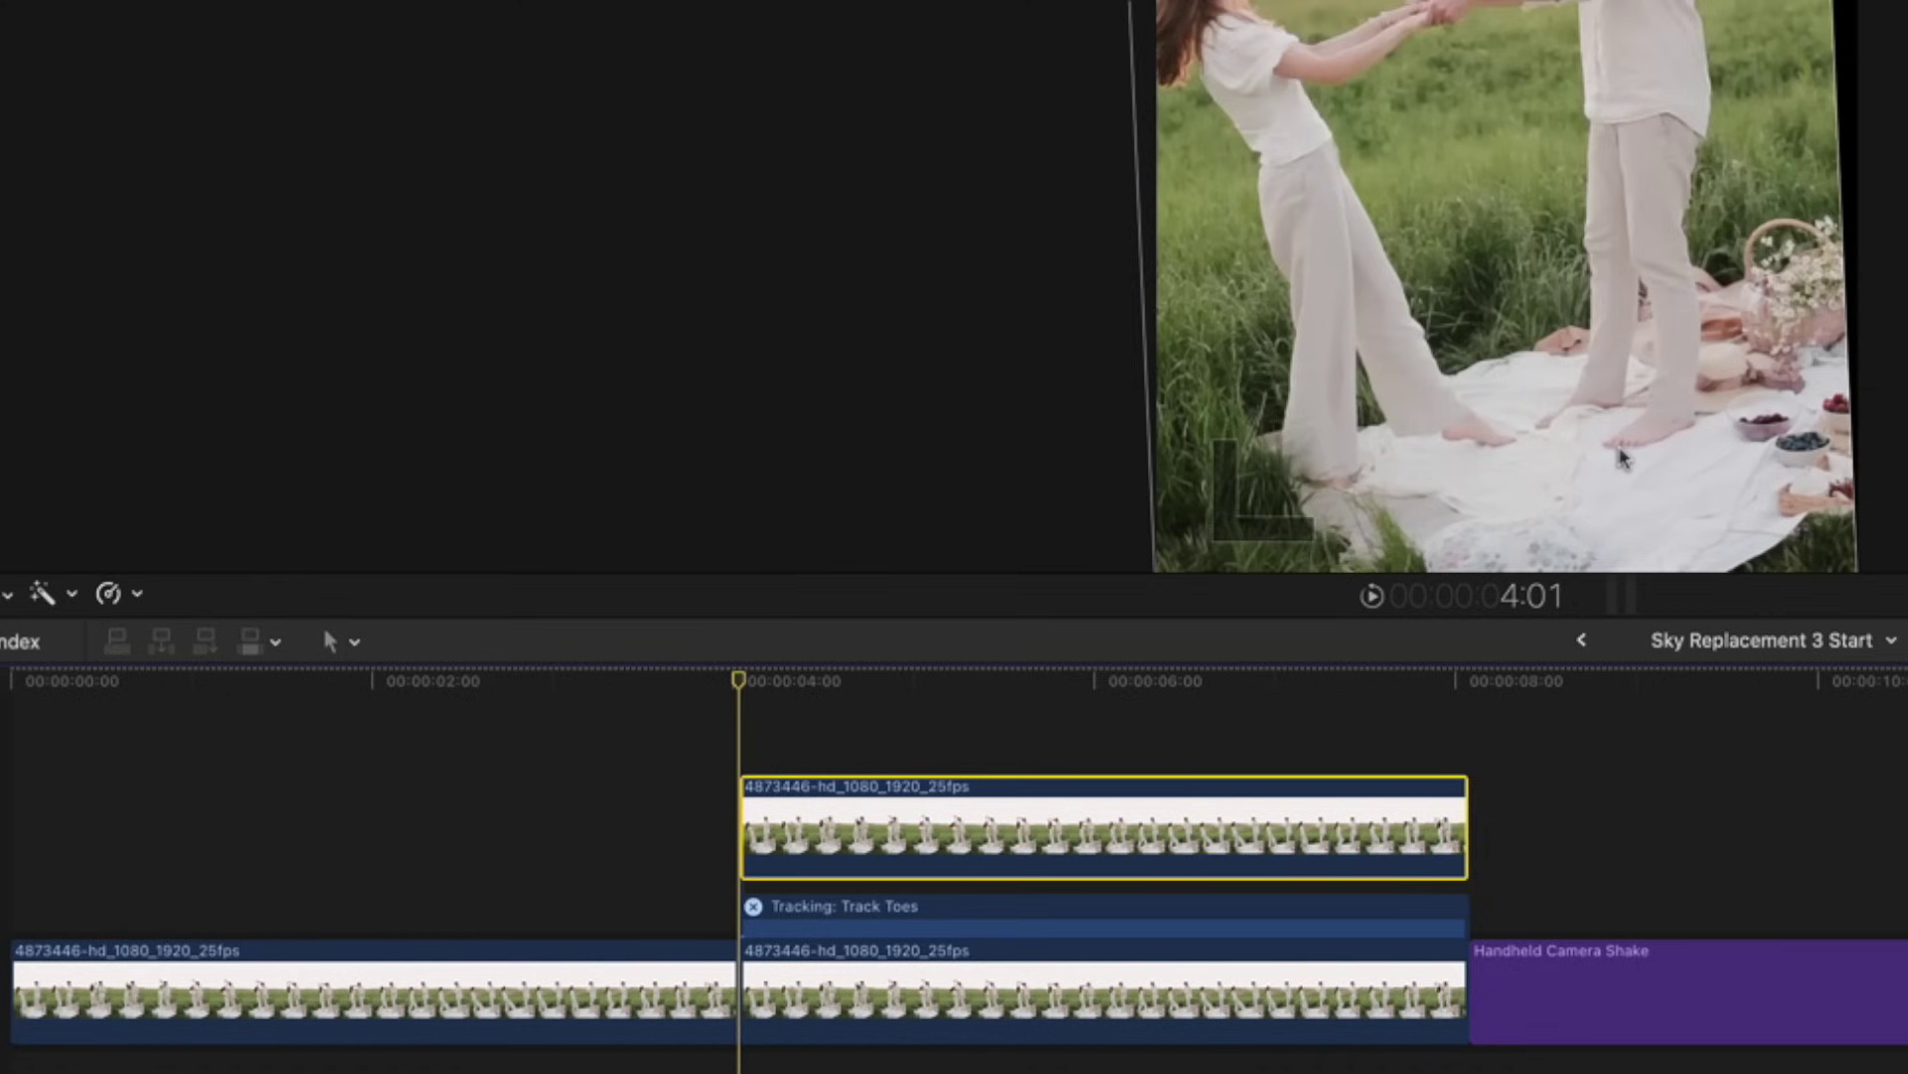
pyautogui.press('space')
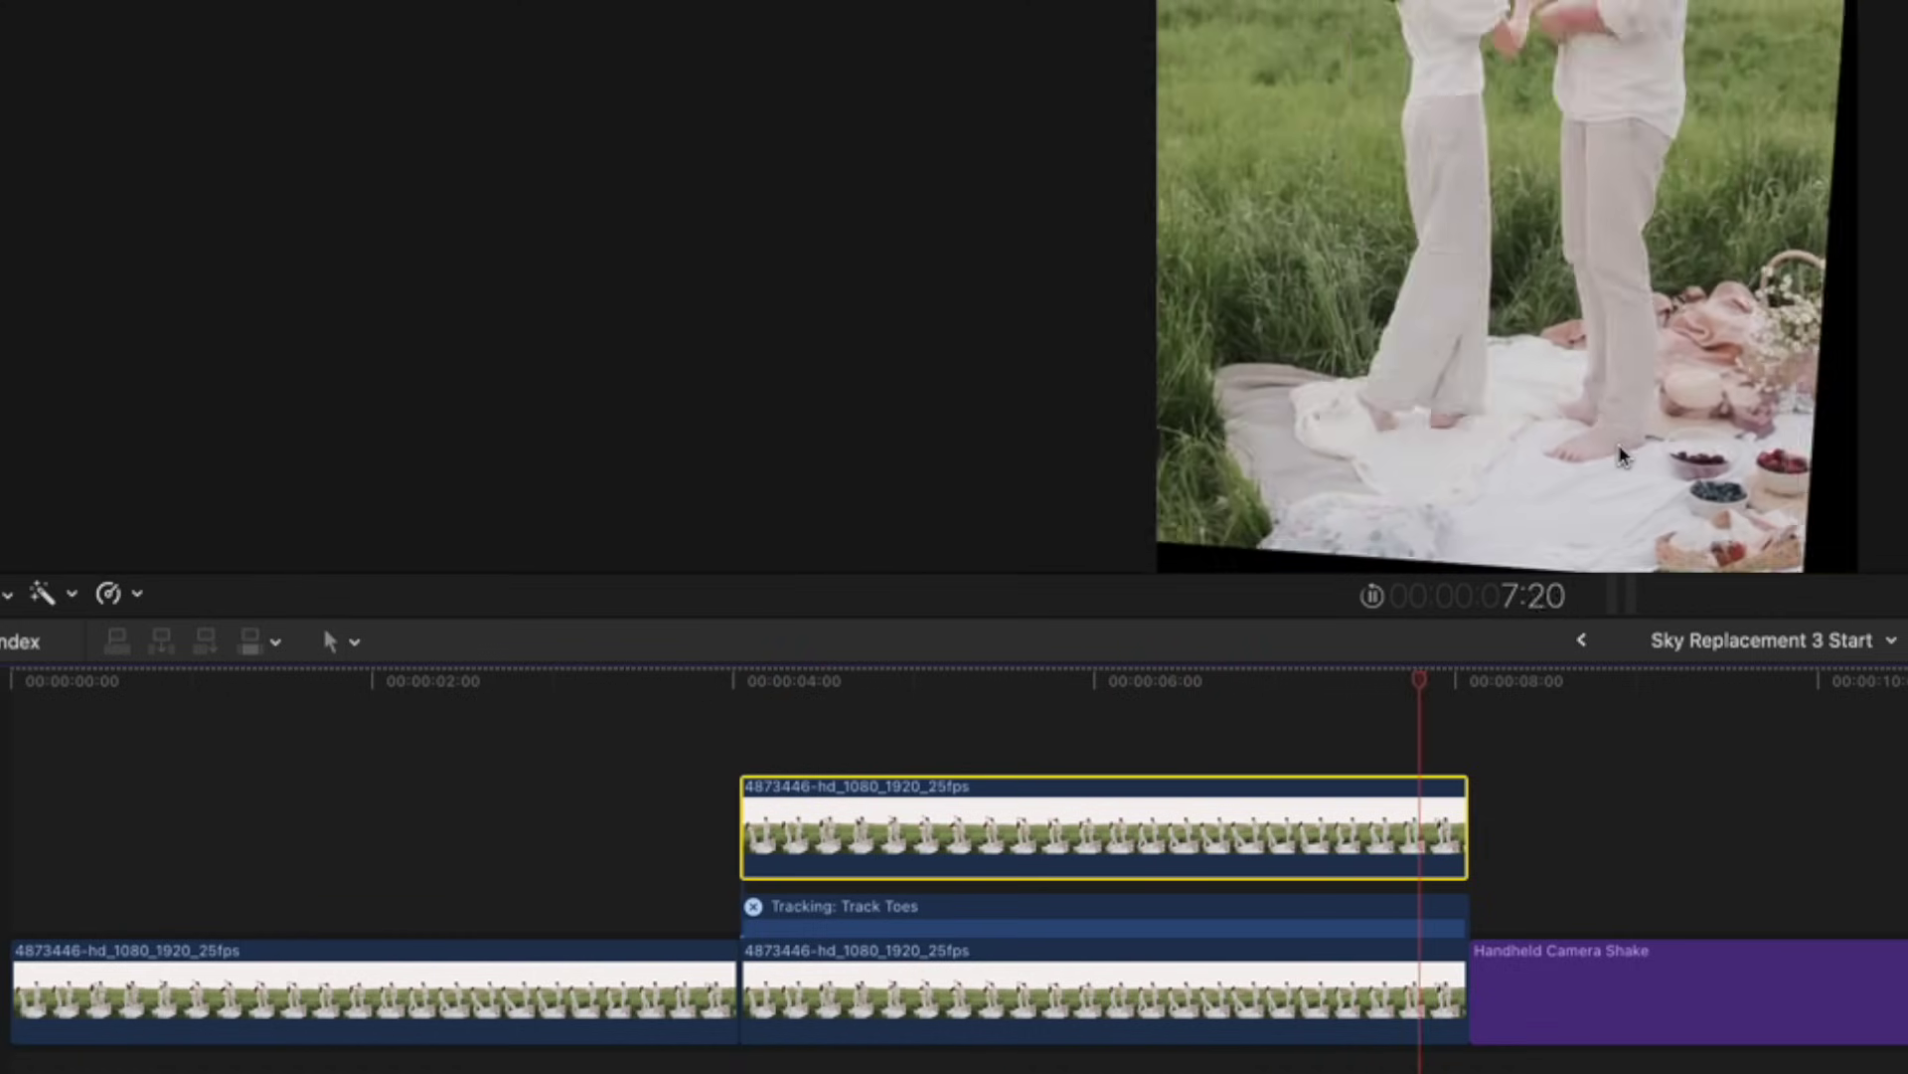
pyautogui.press('space')
pyautogui.click(762, 683)
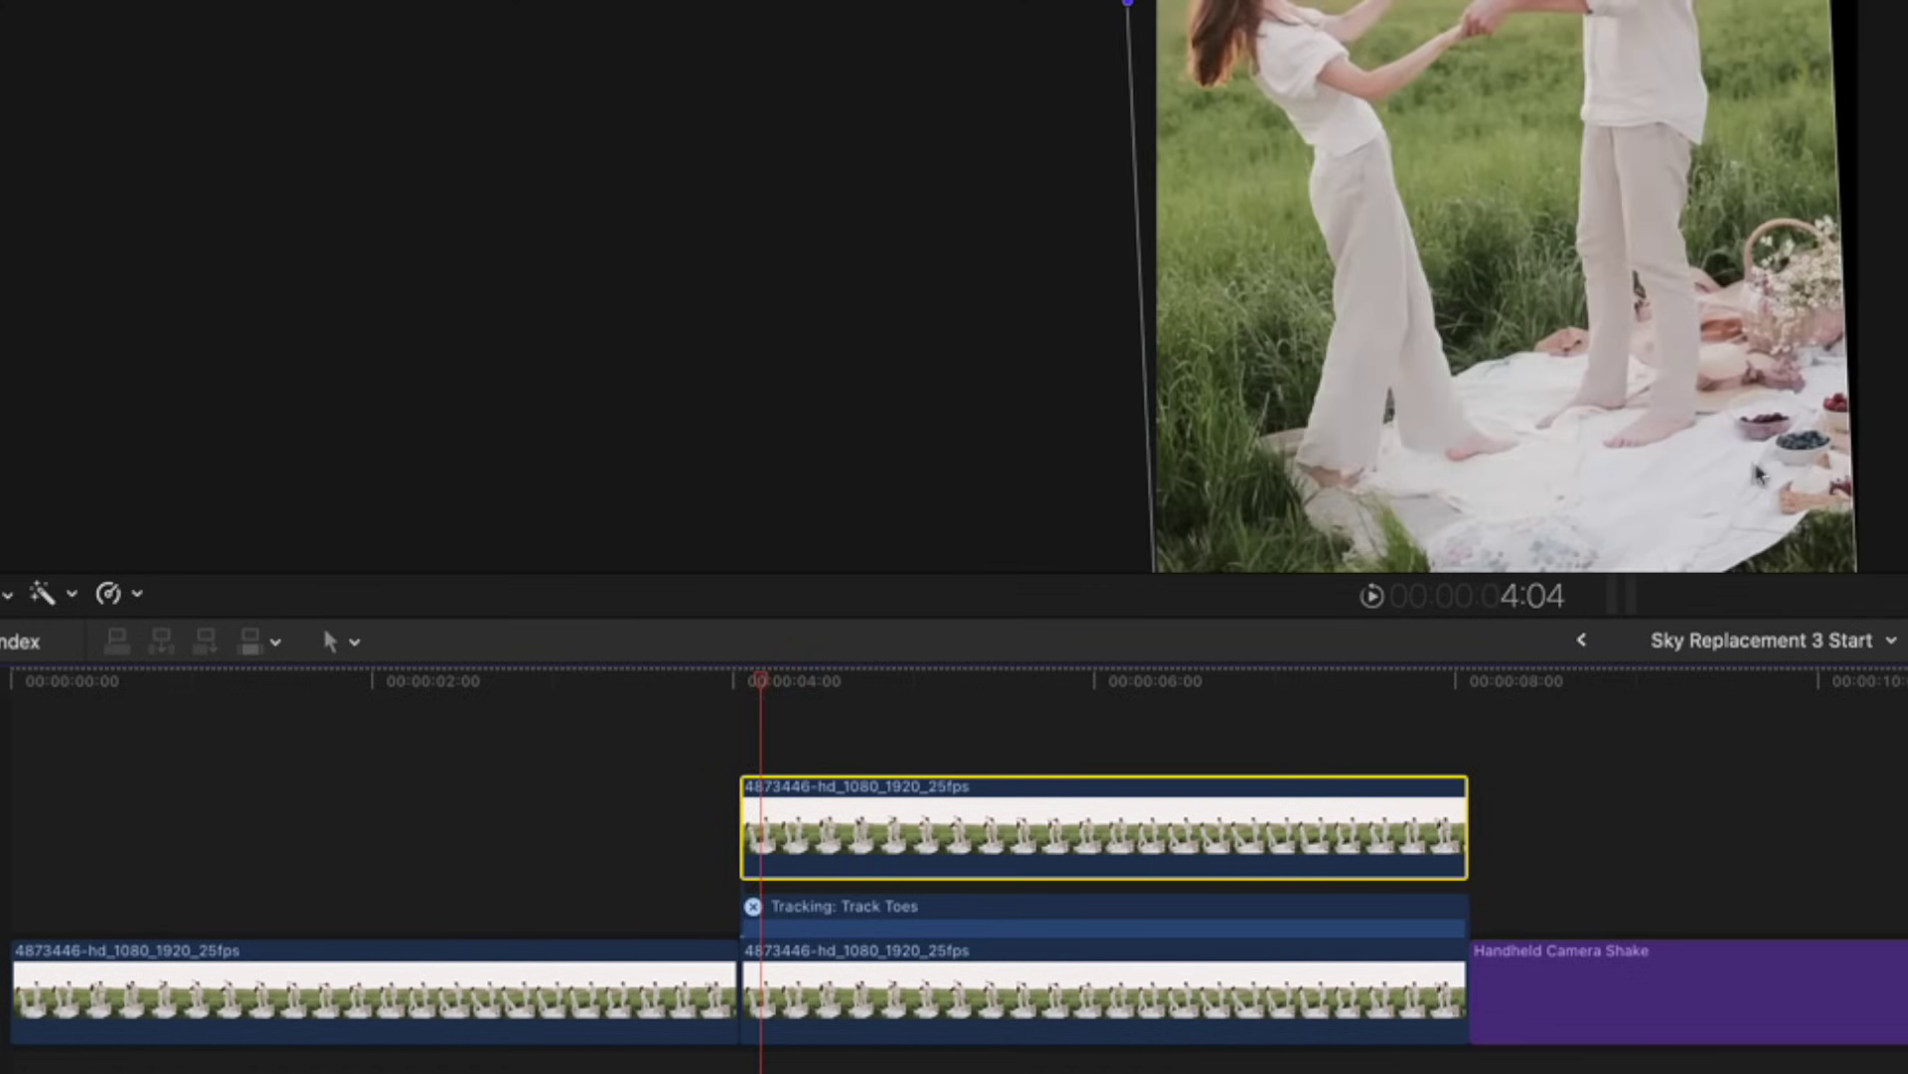
pyautogui.press('space')
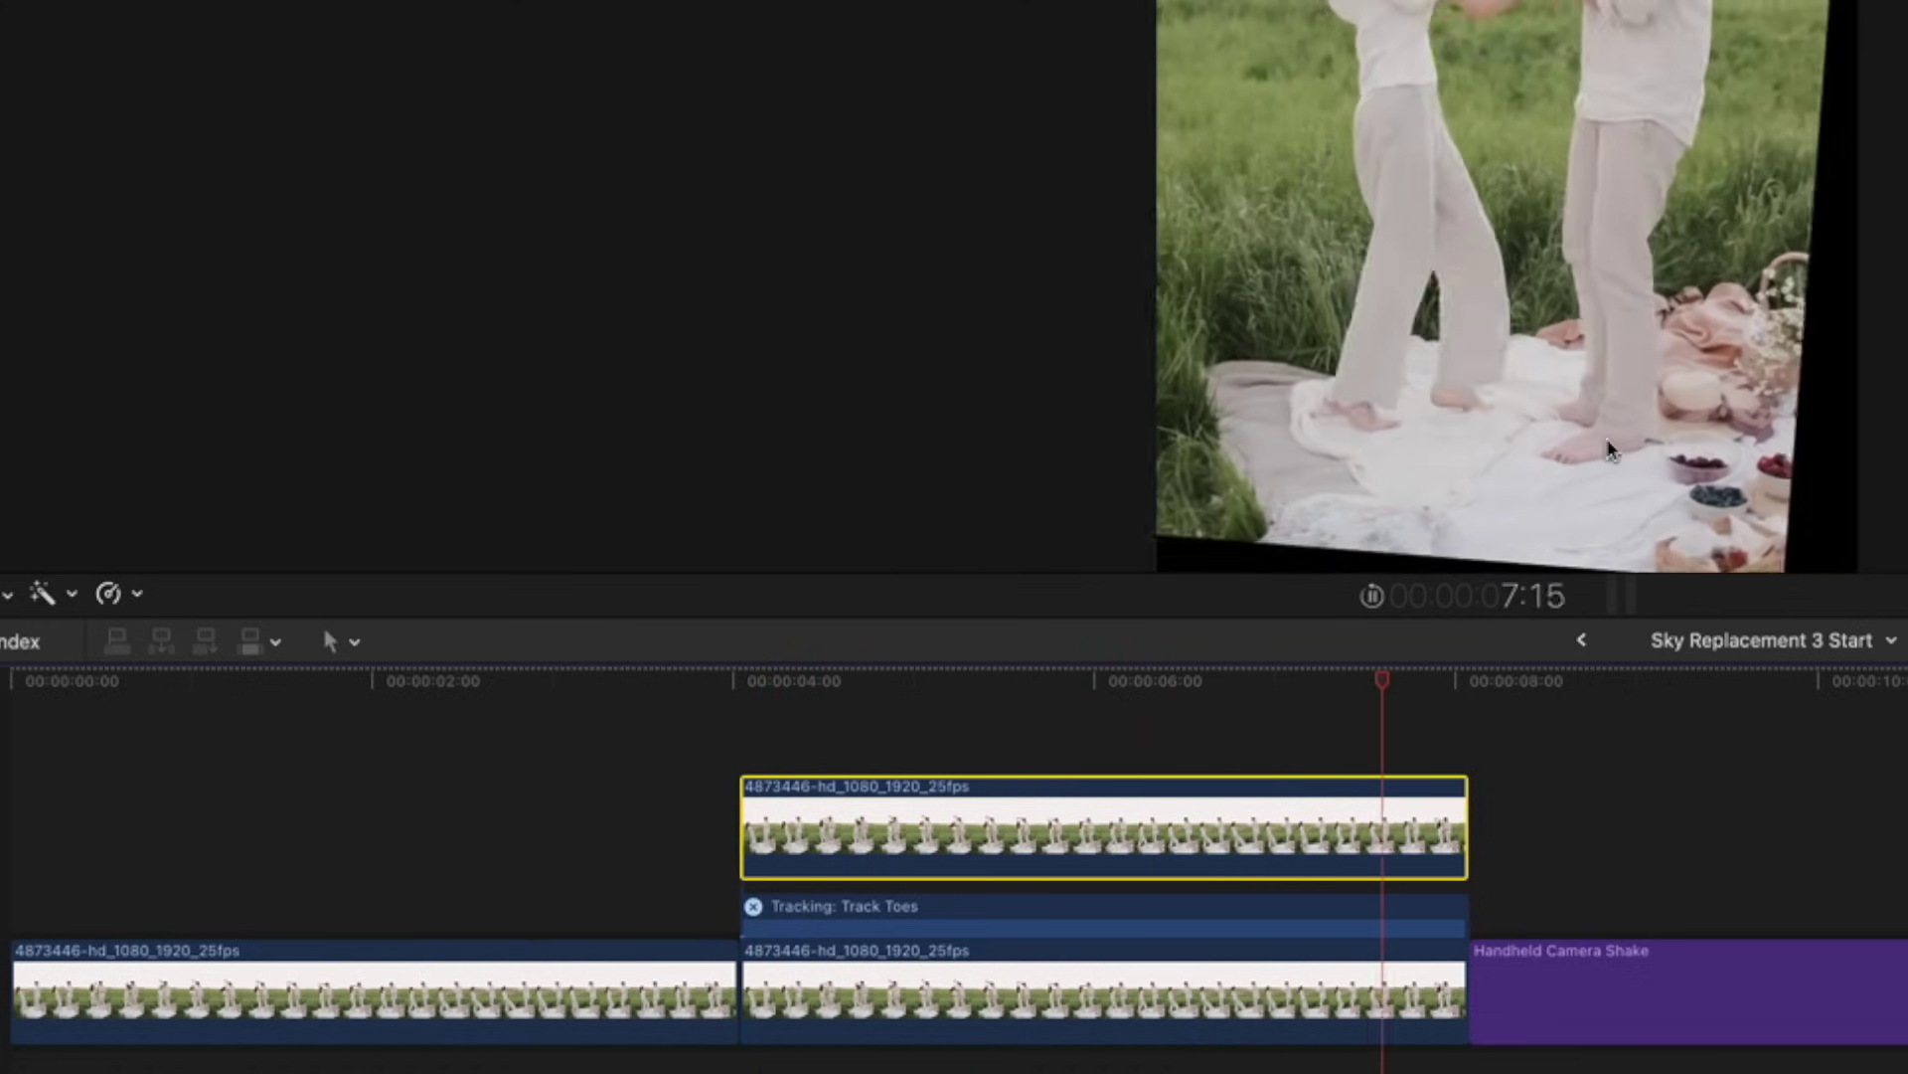
pyautogui.click(1002, 684)
pyautogui.click(817, 694)
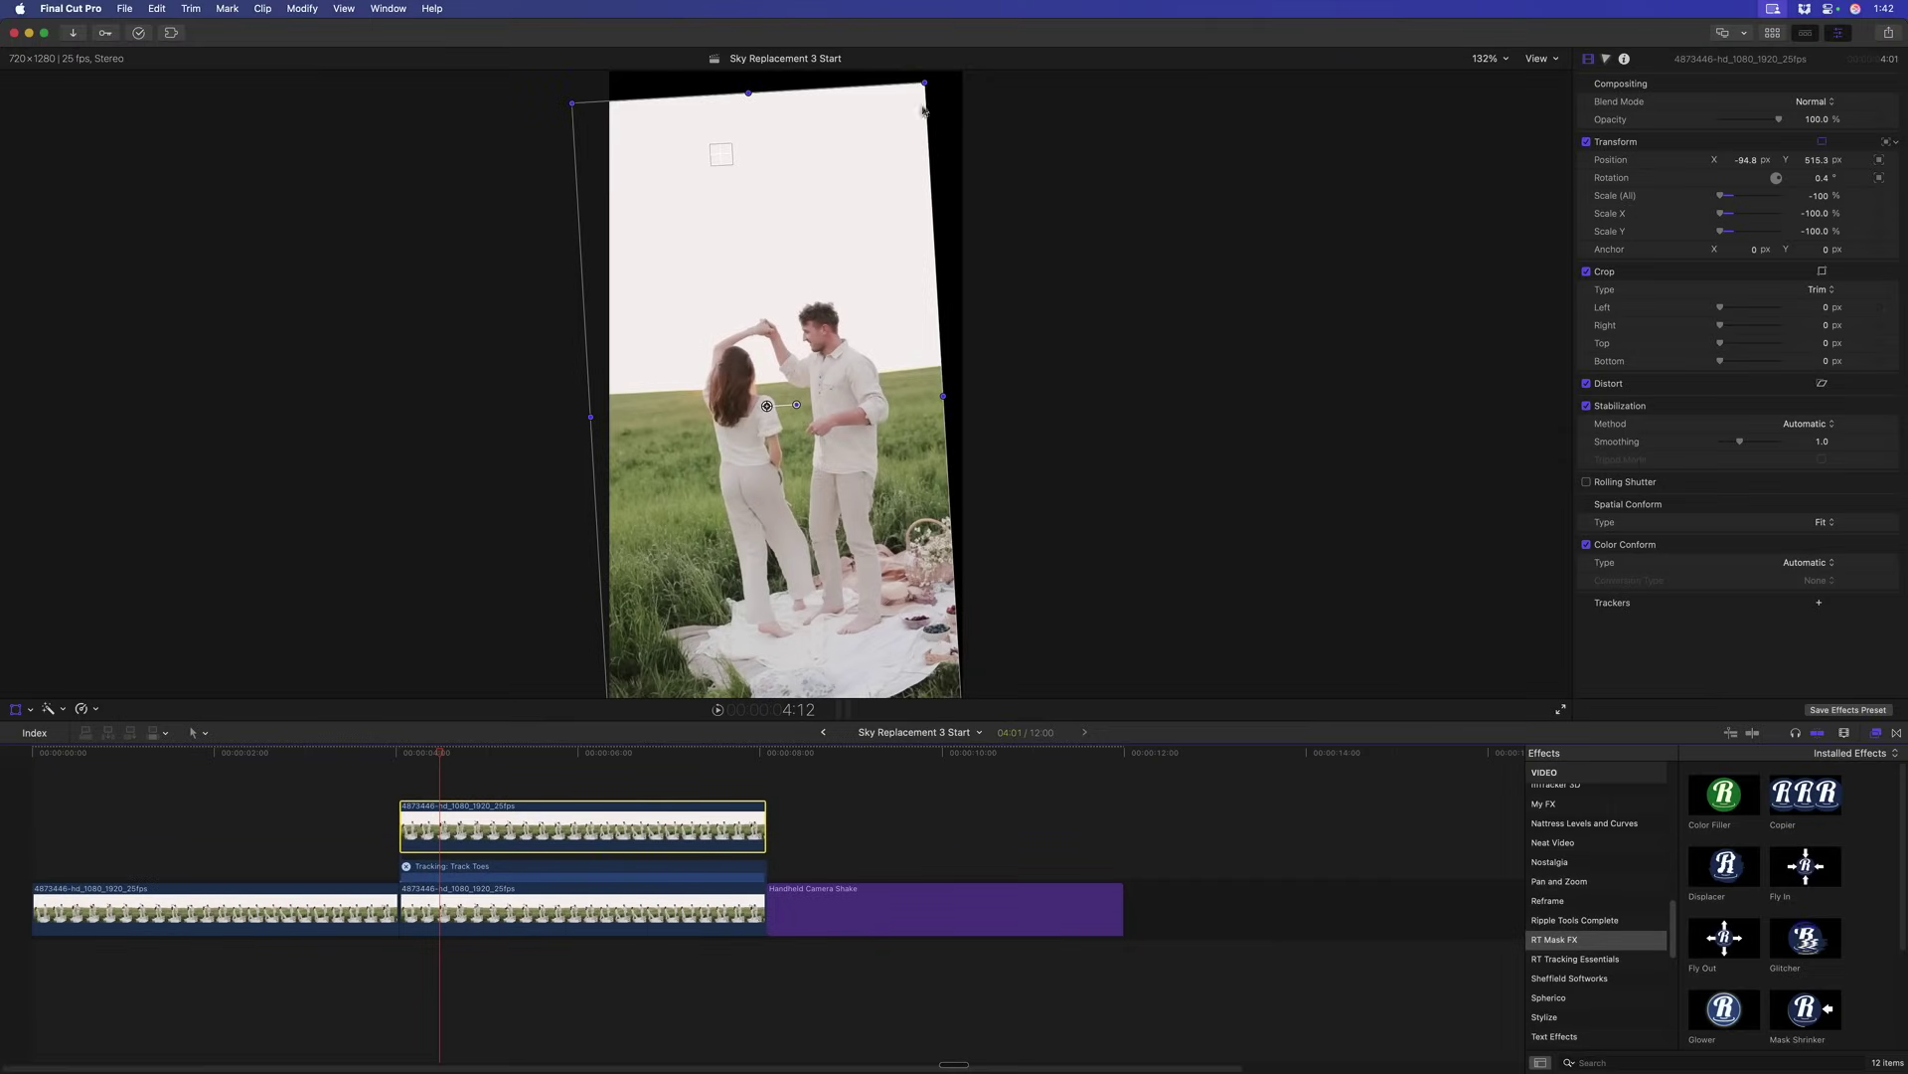
# - Uncheck Rotation under Apply Tracker To so the clip follows Track Toes by position only
pyautogui.click(16, 711)
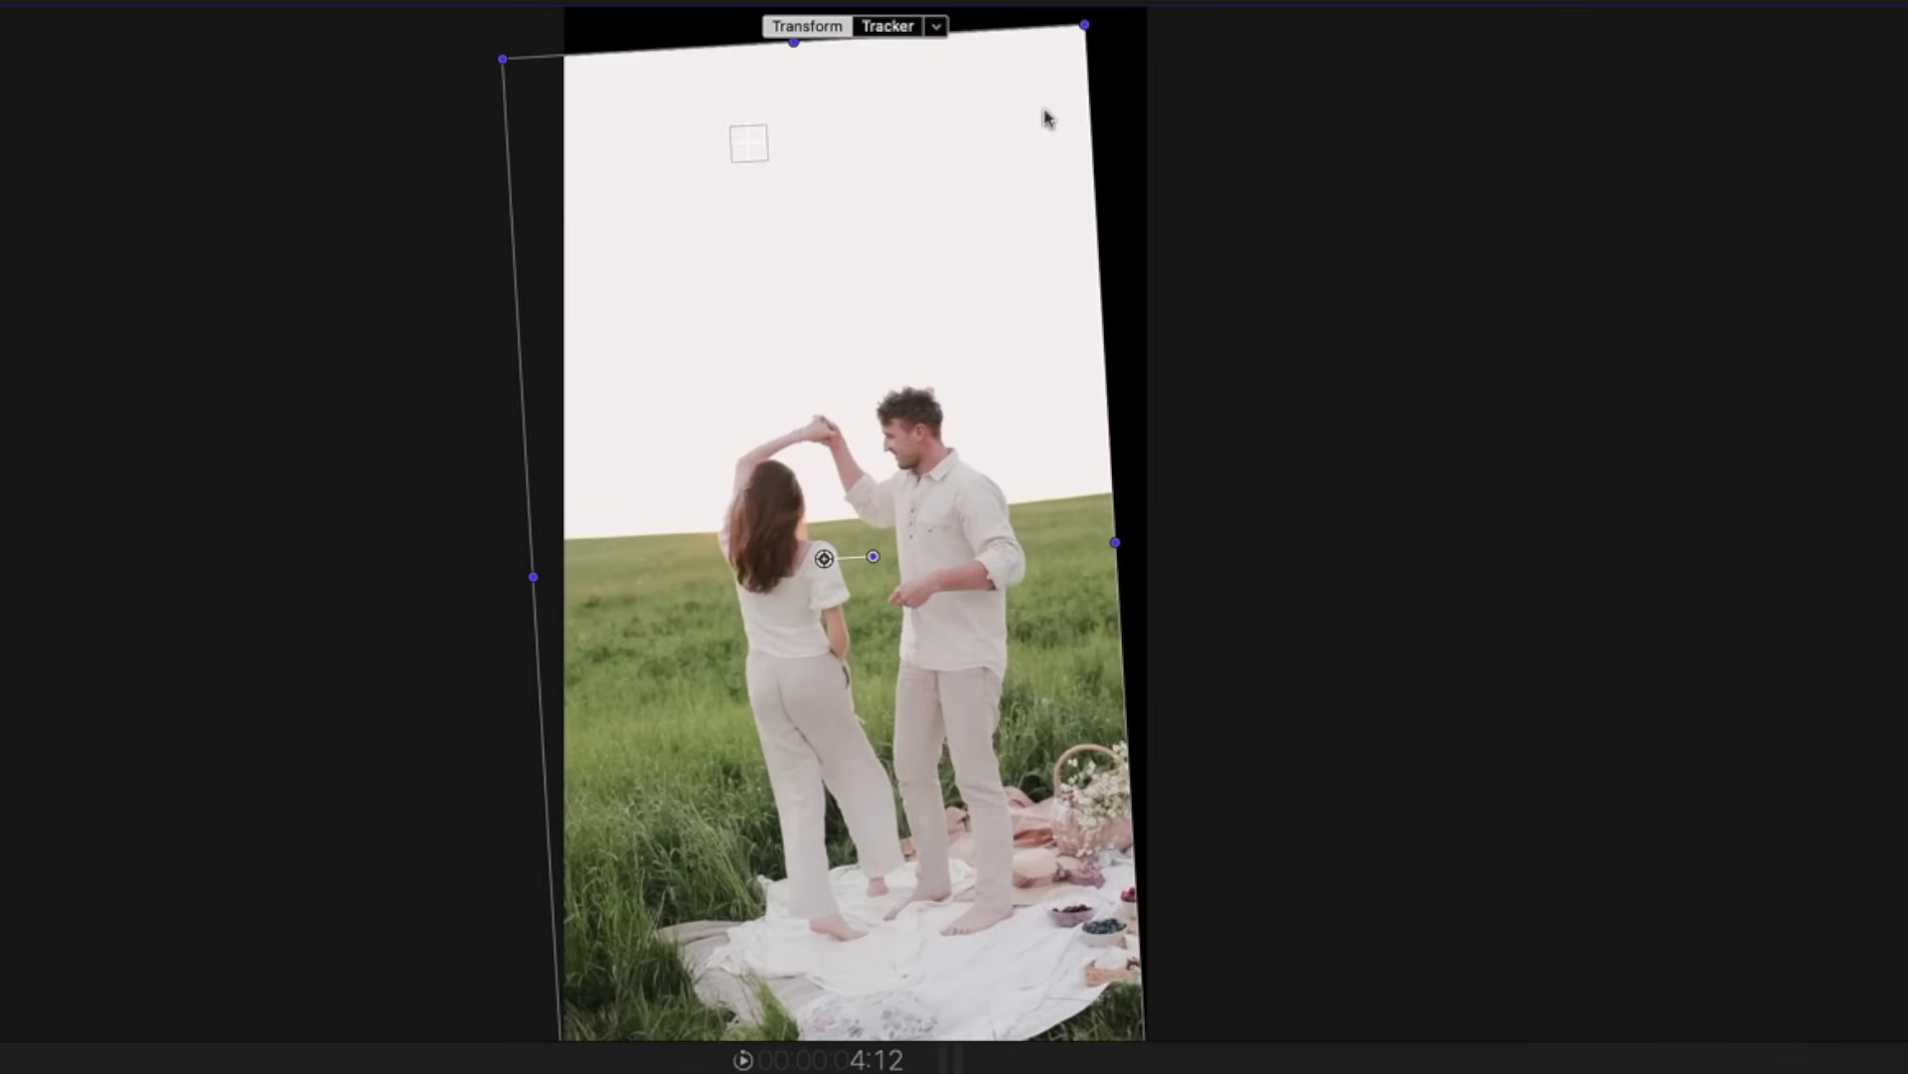
pyautogui.click(936, 28)
pyautogui.click(873, 259)
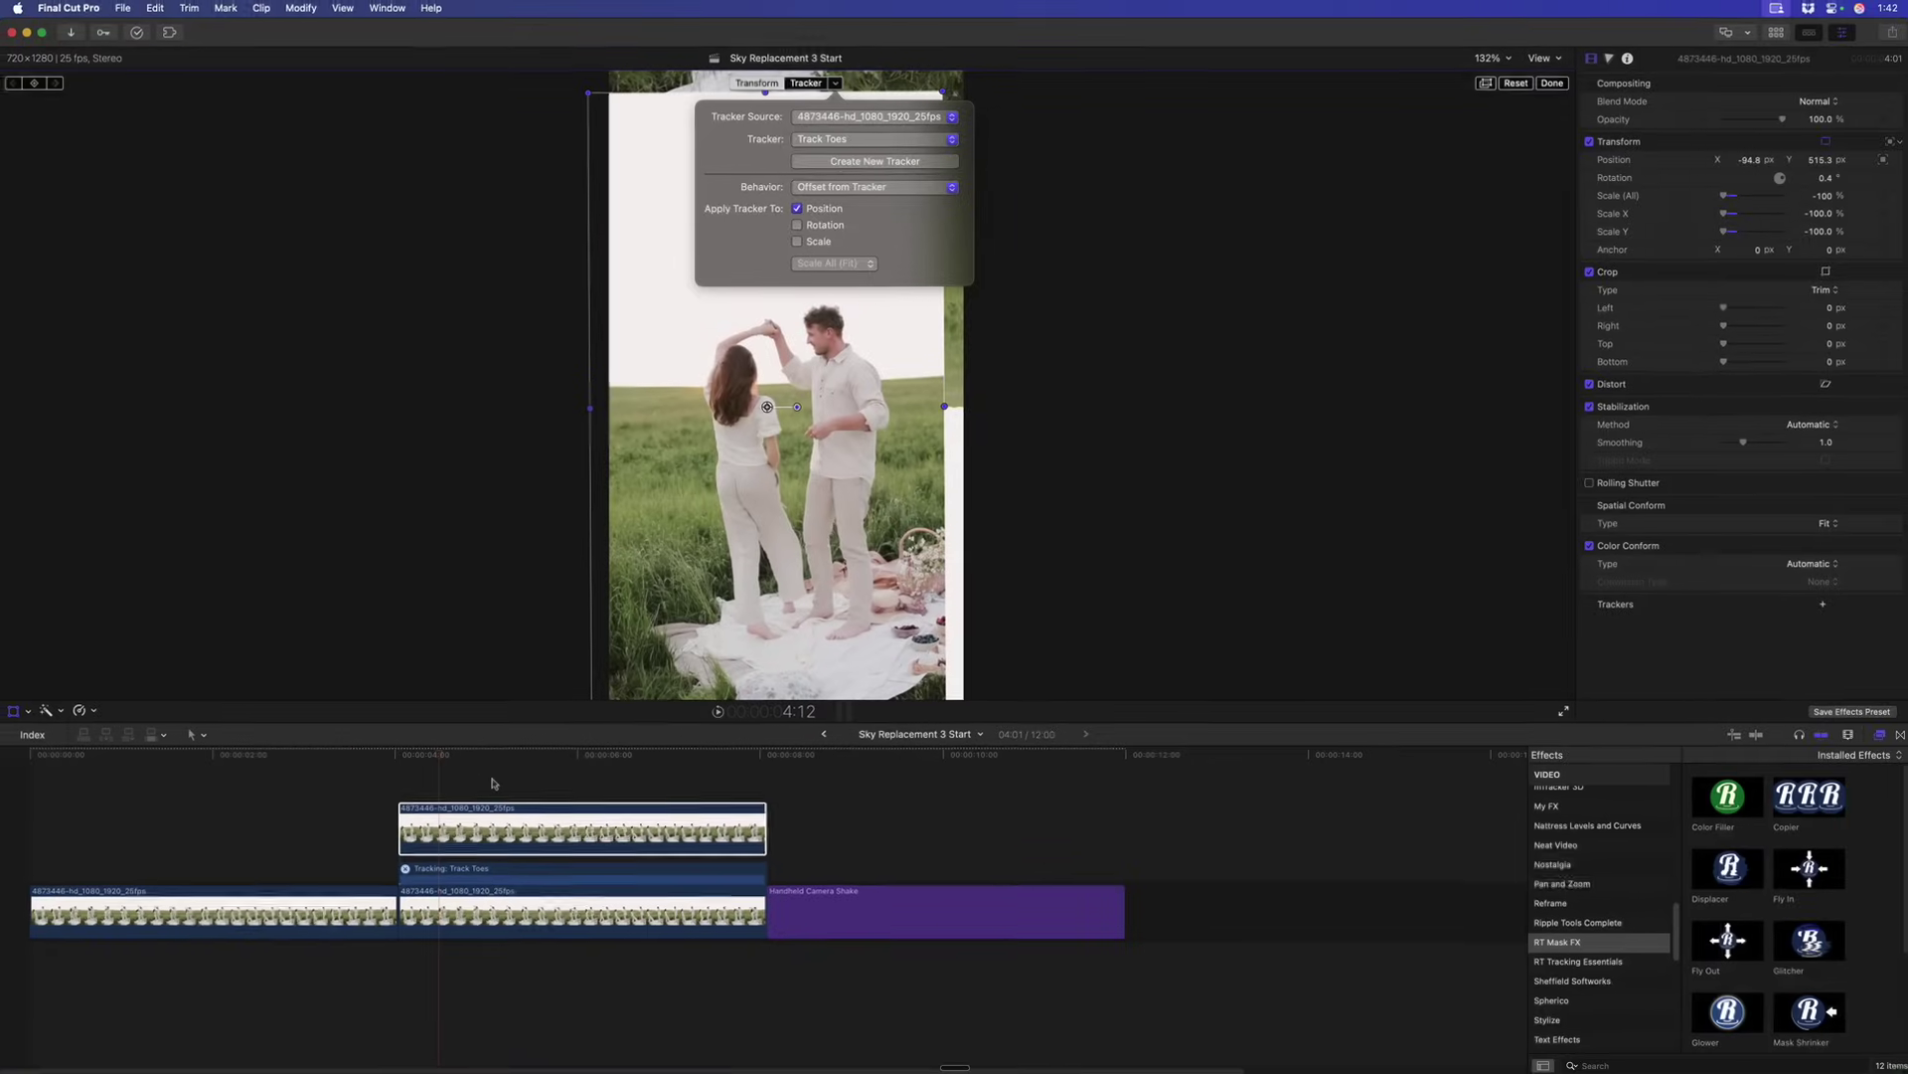
# - Shift the upper clip's Position X to -139.8 px to cover the edge gap
pyautogui.press('space')
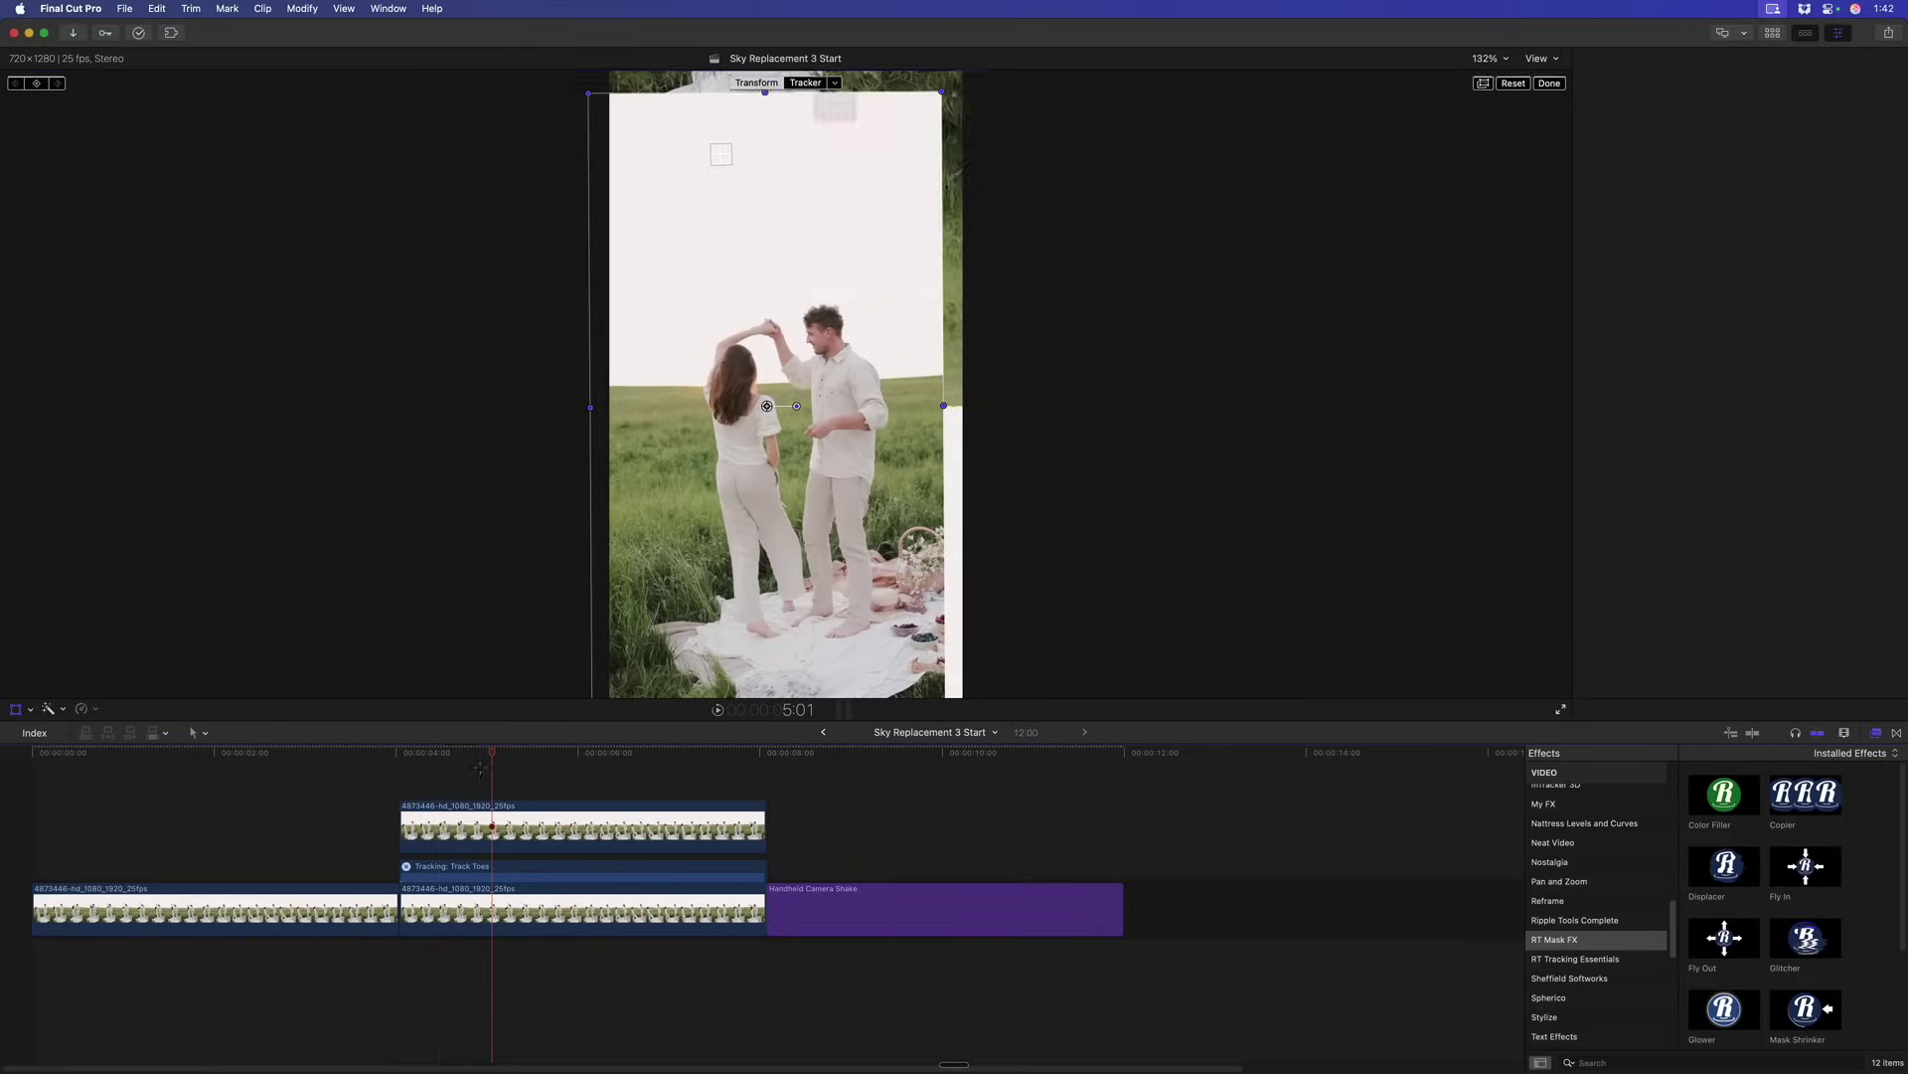
pyautogui.click(457, 753)
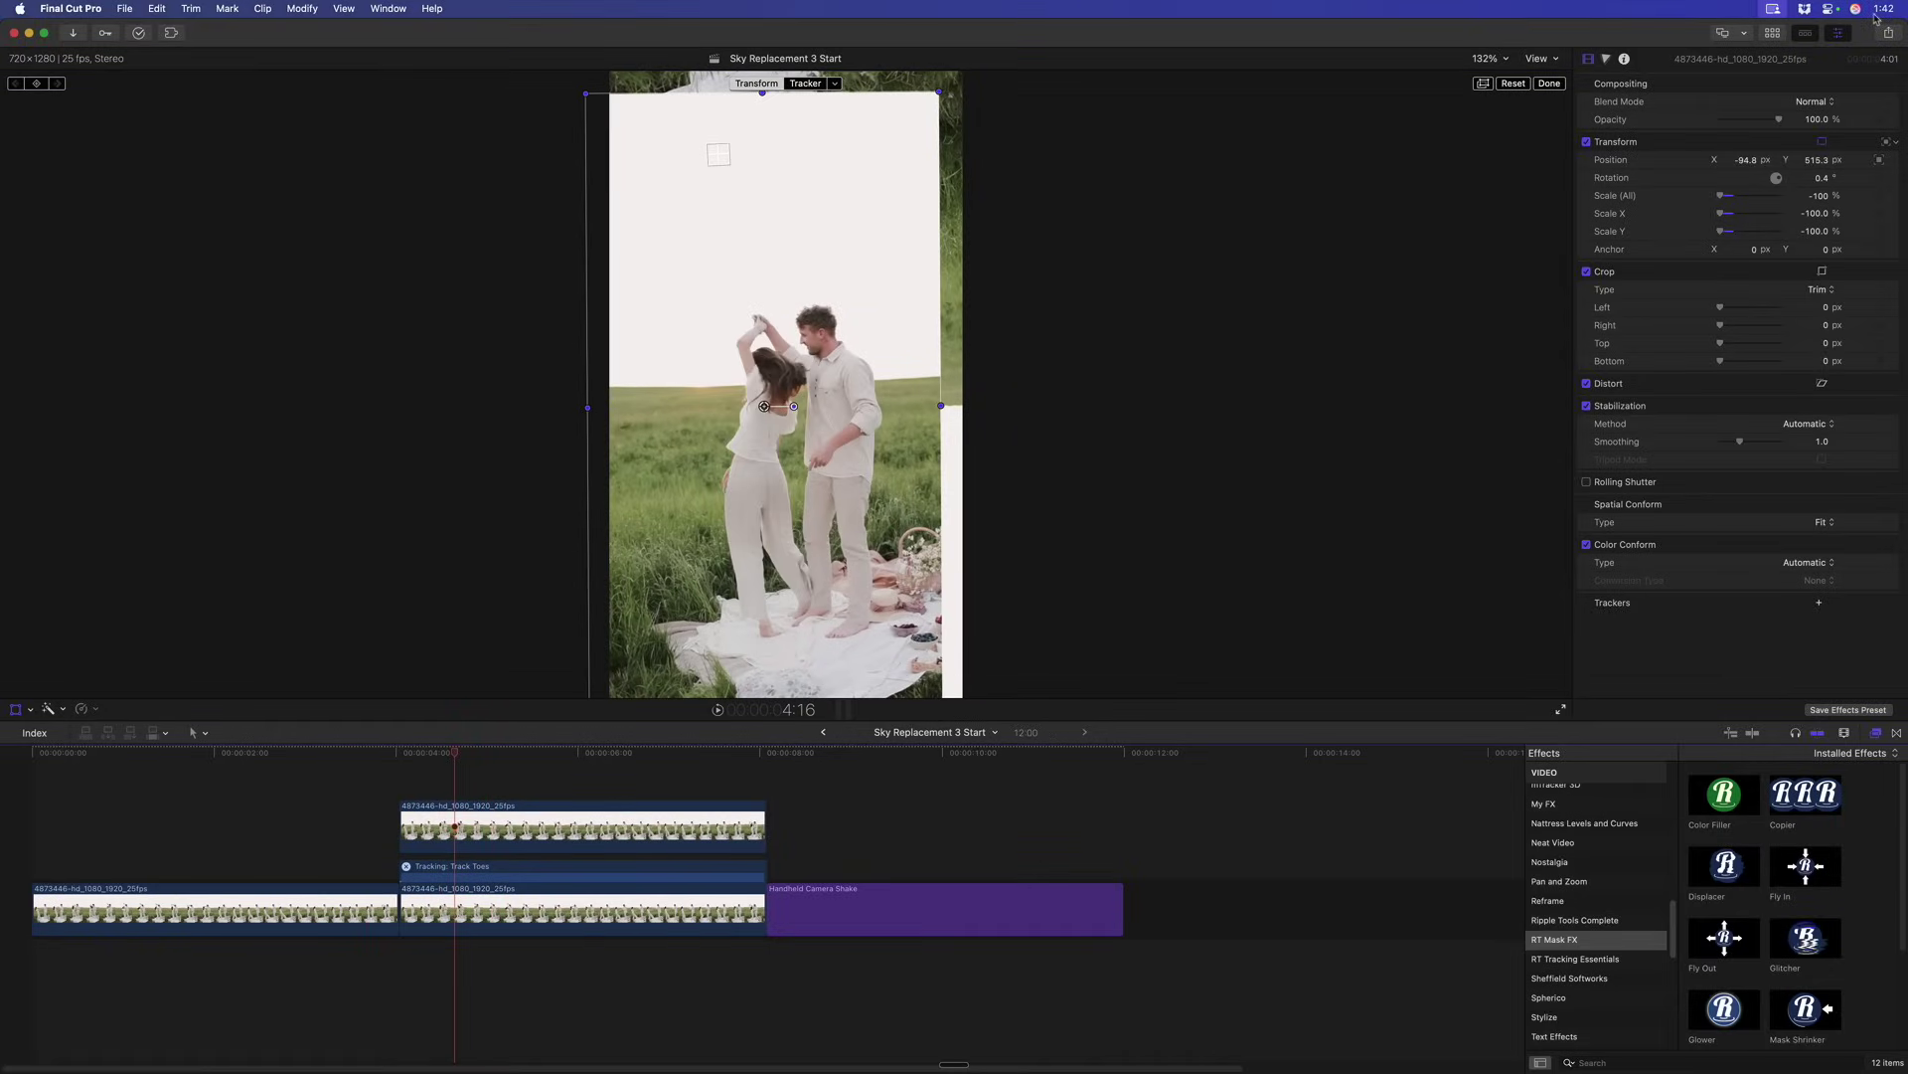
pyautogui.moveTo(1746, 164); pyautogui.dragTo(1815, 161)
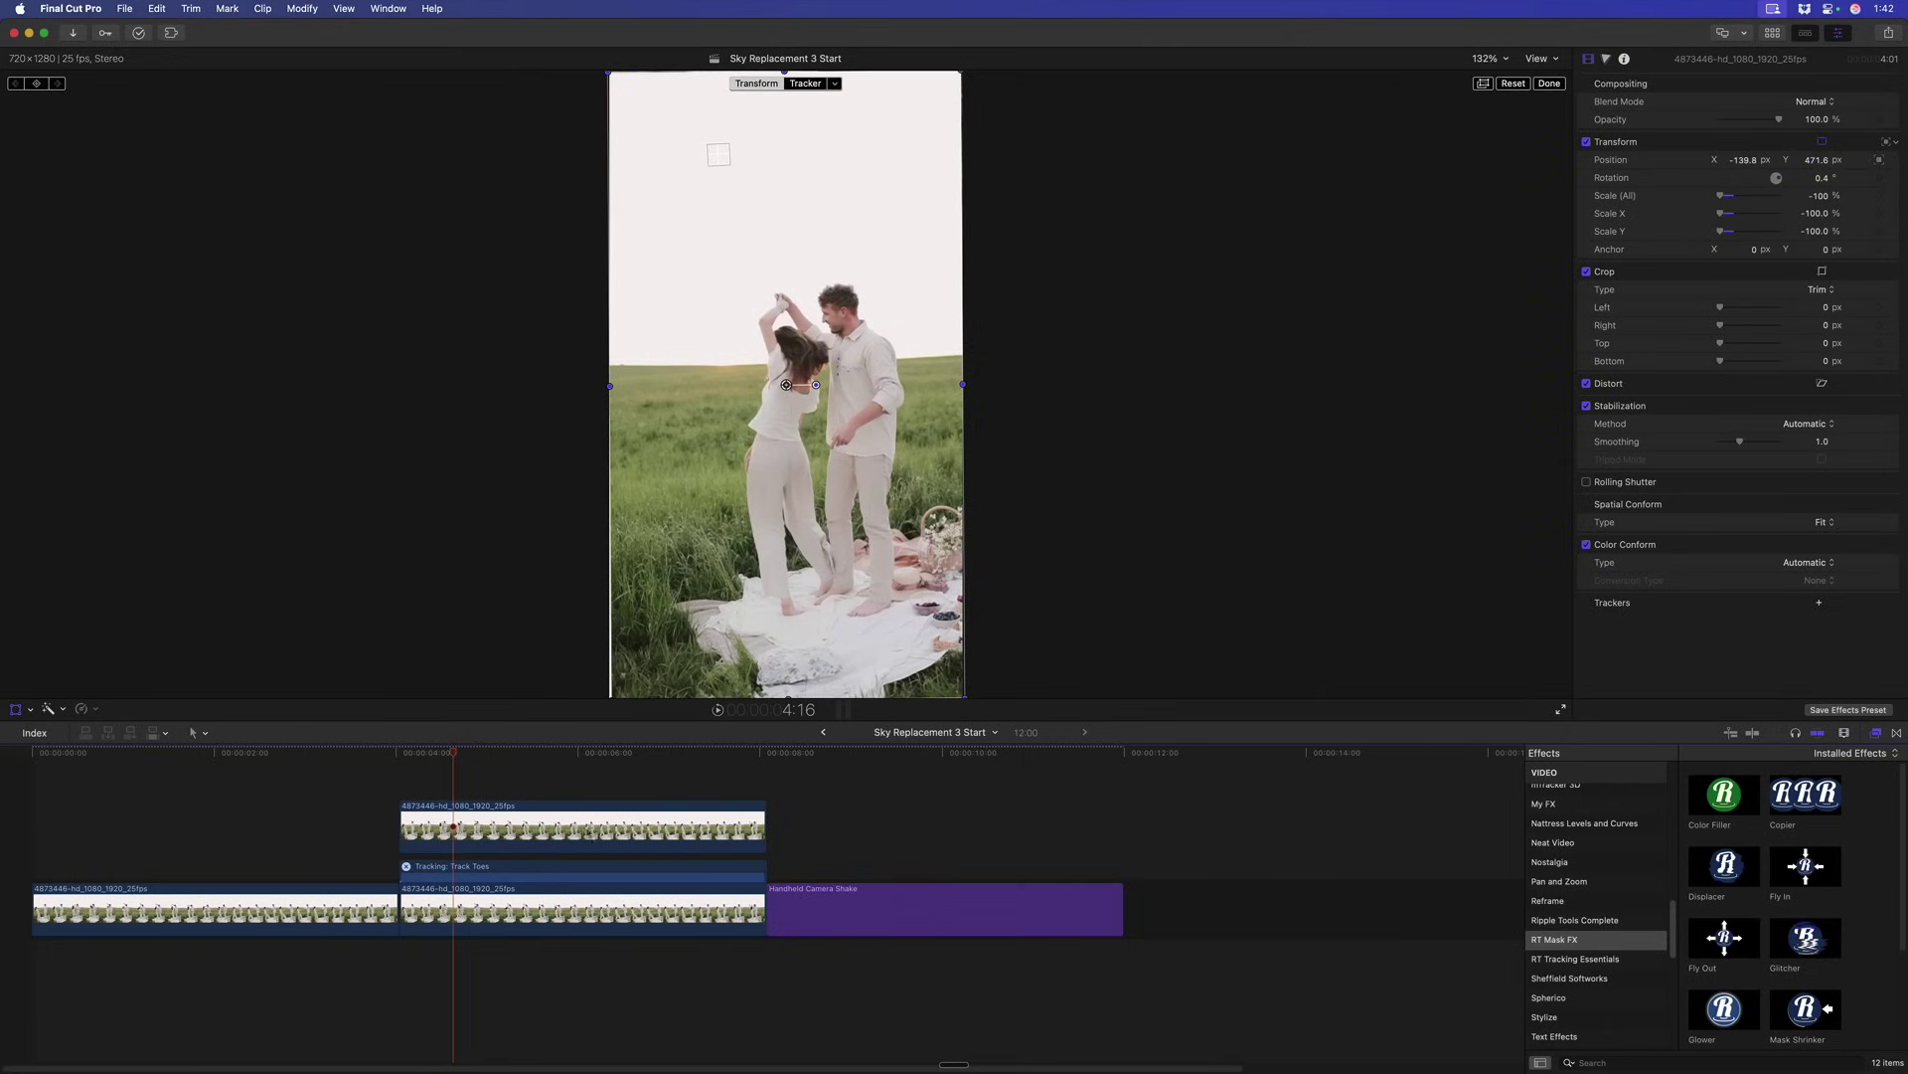
# - Replay the clip from 4:01 several times to check the edge coverage
pyautogui.click(403, 752)
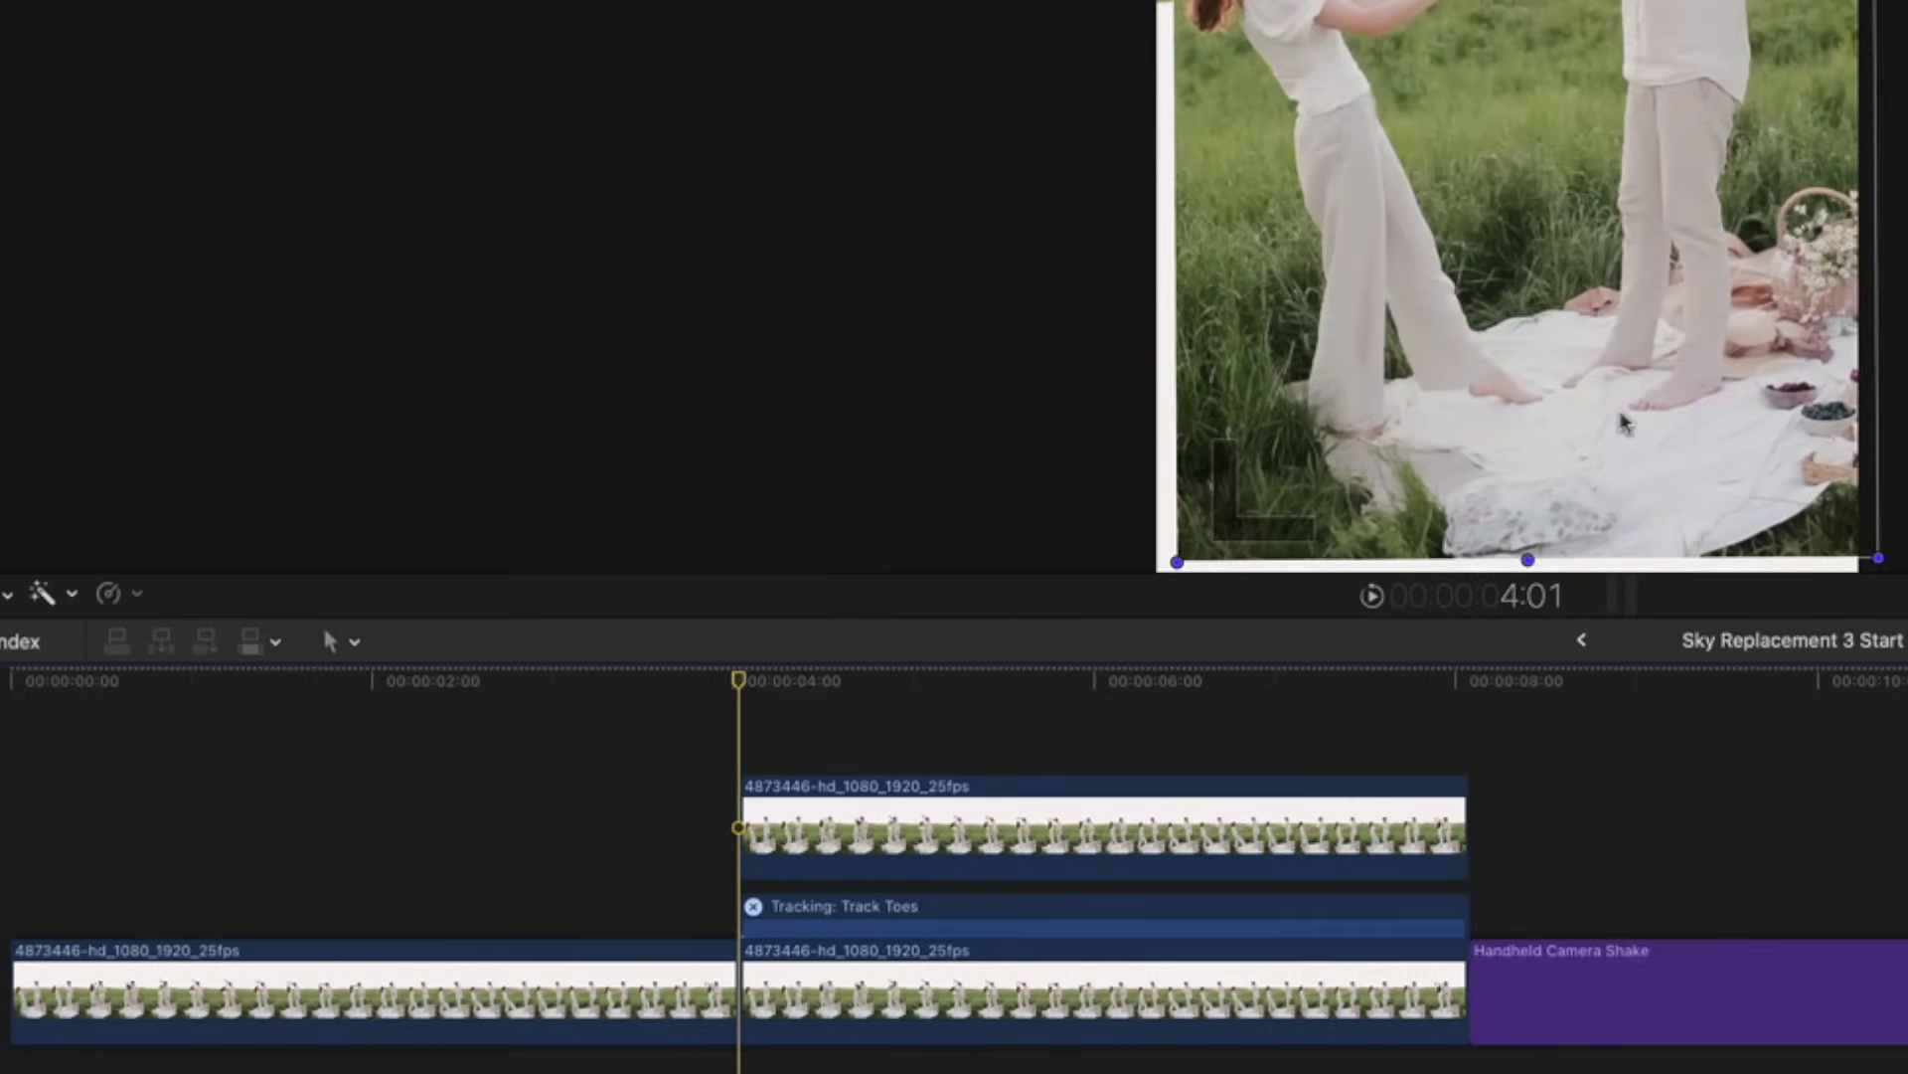
pyautogui.press('space')
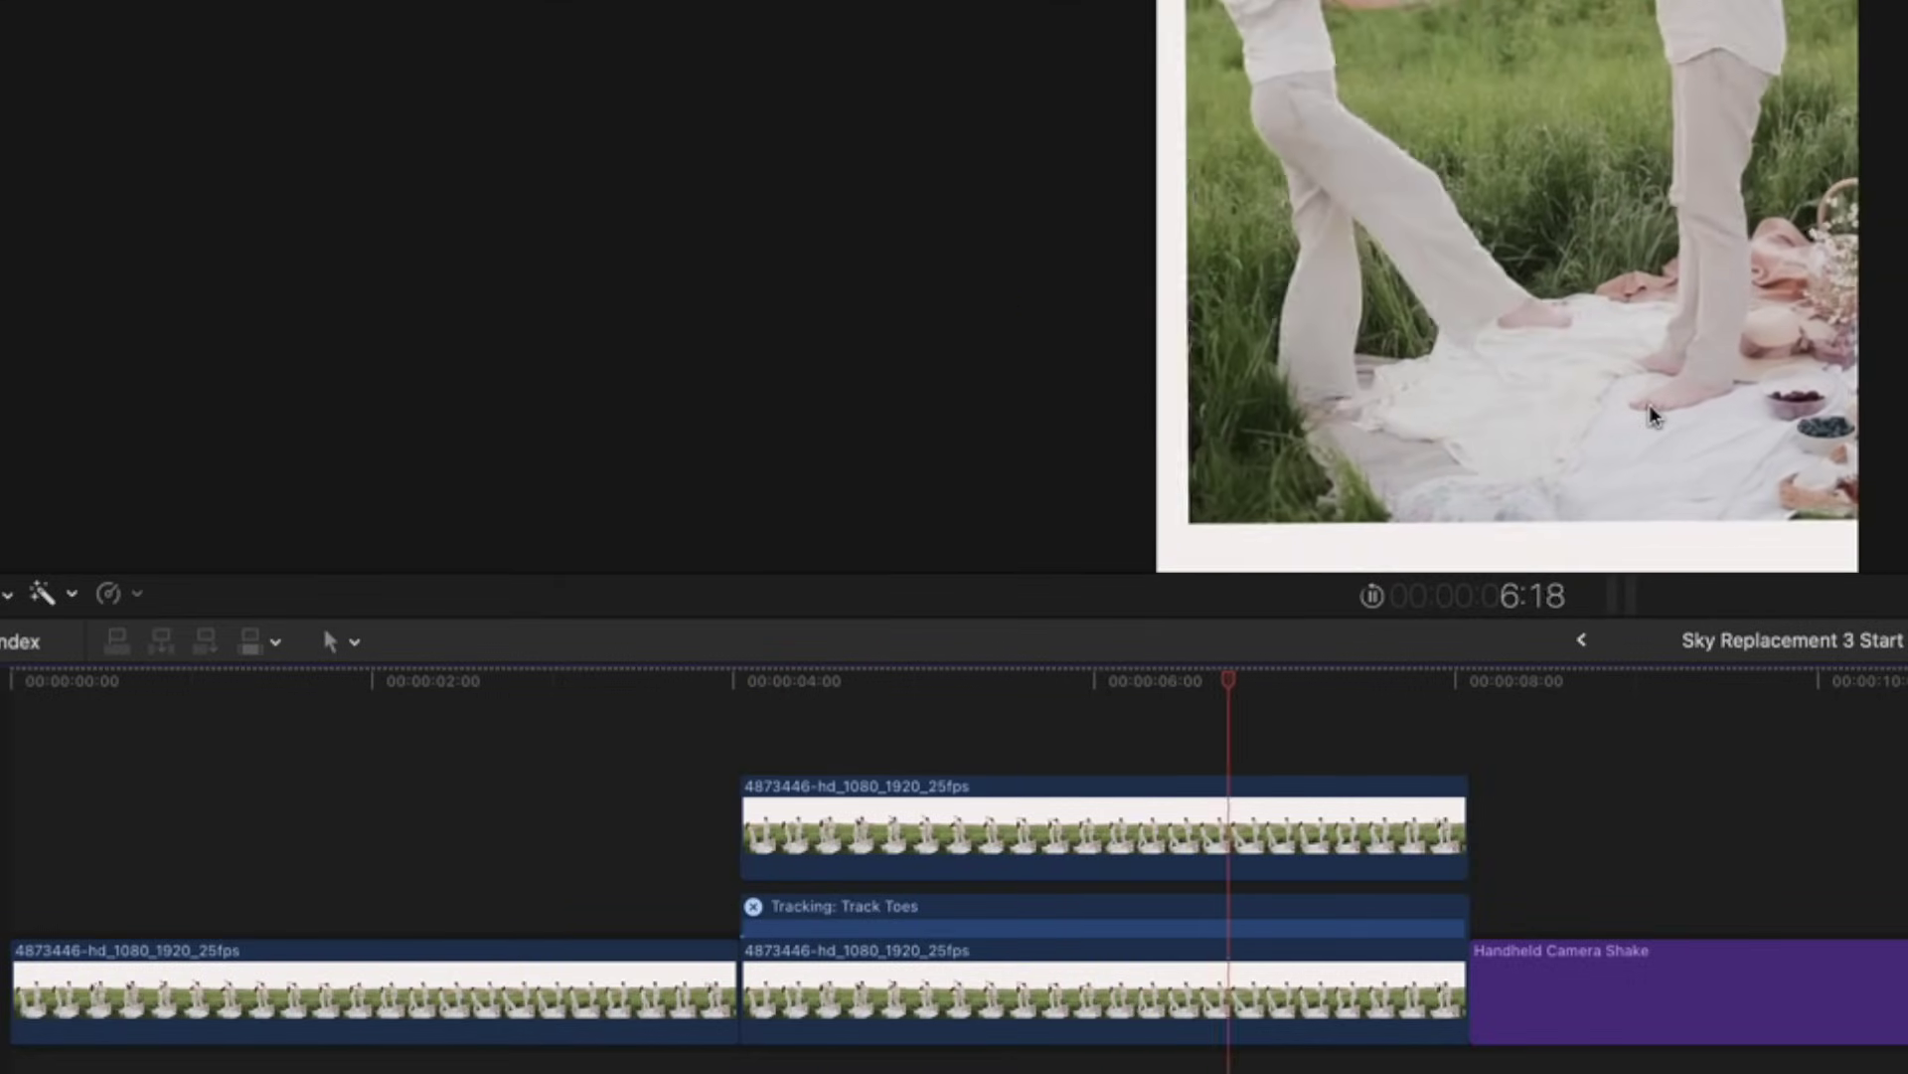
pyautogui.press('space')
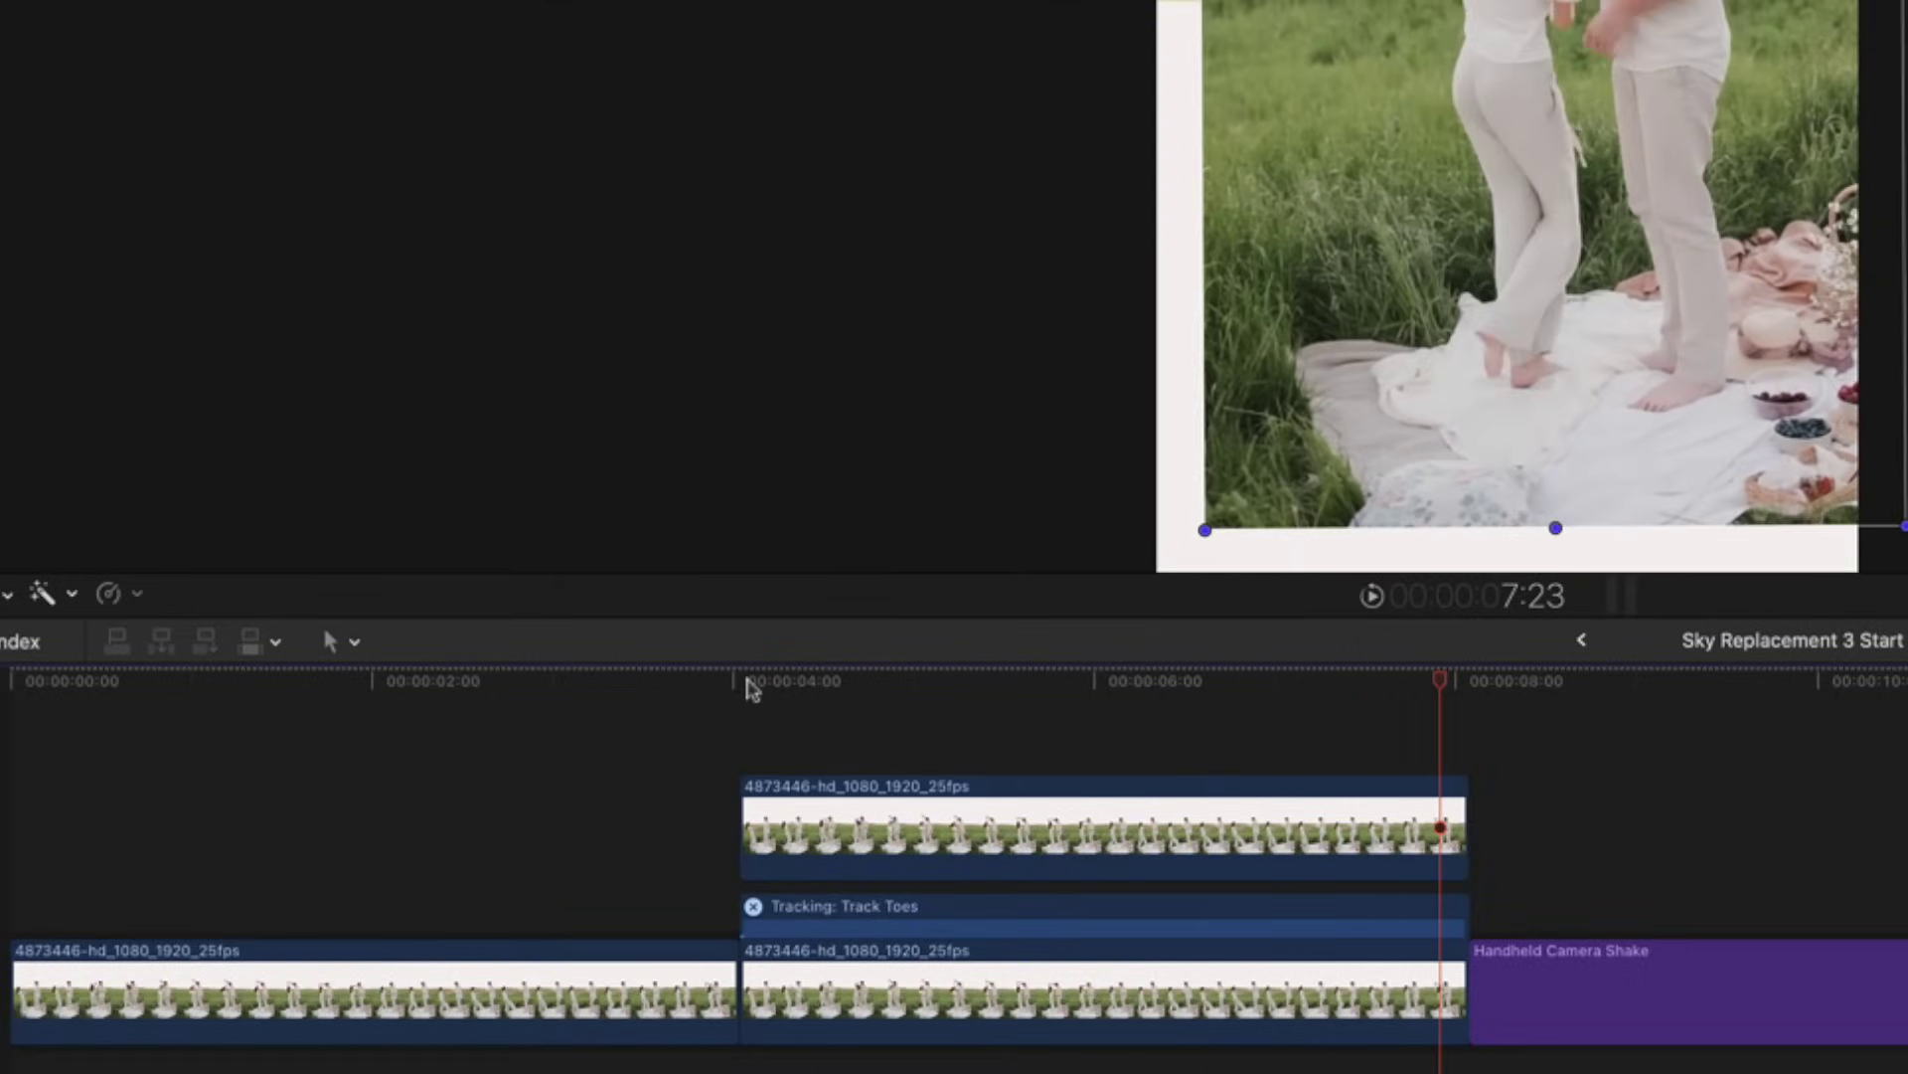
pyautogui.click(747, 680)
pyautogui.press('space')
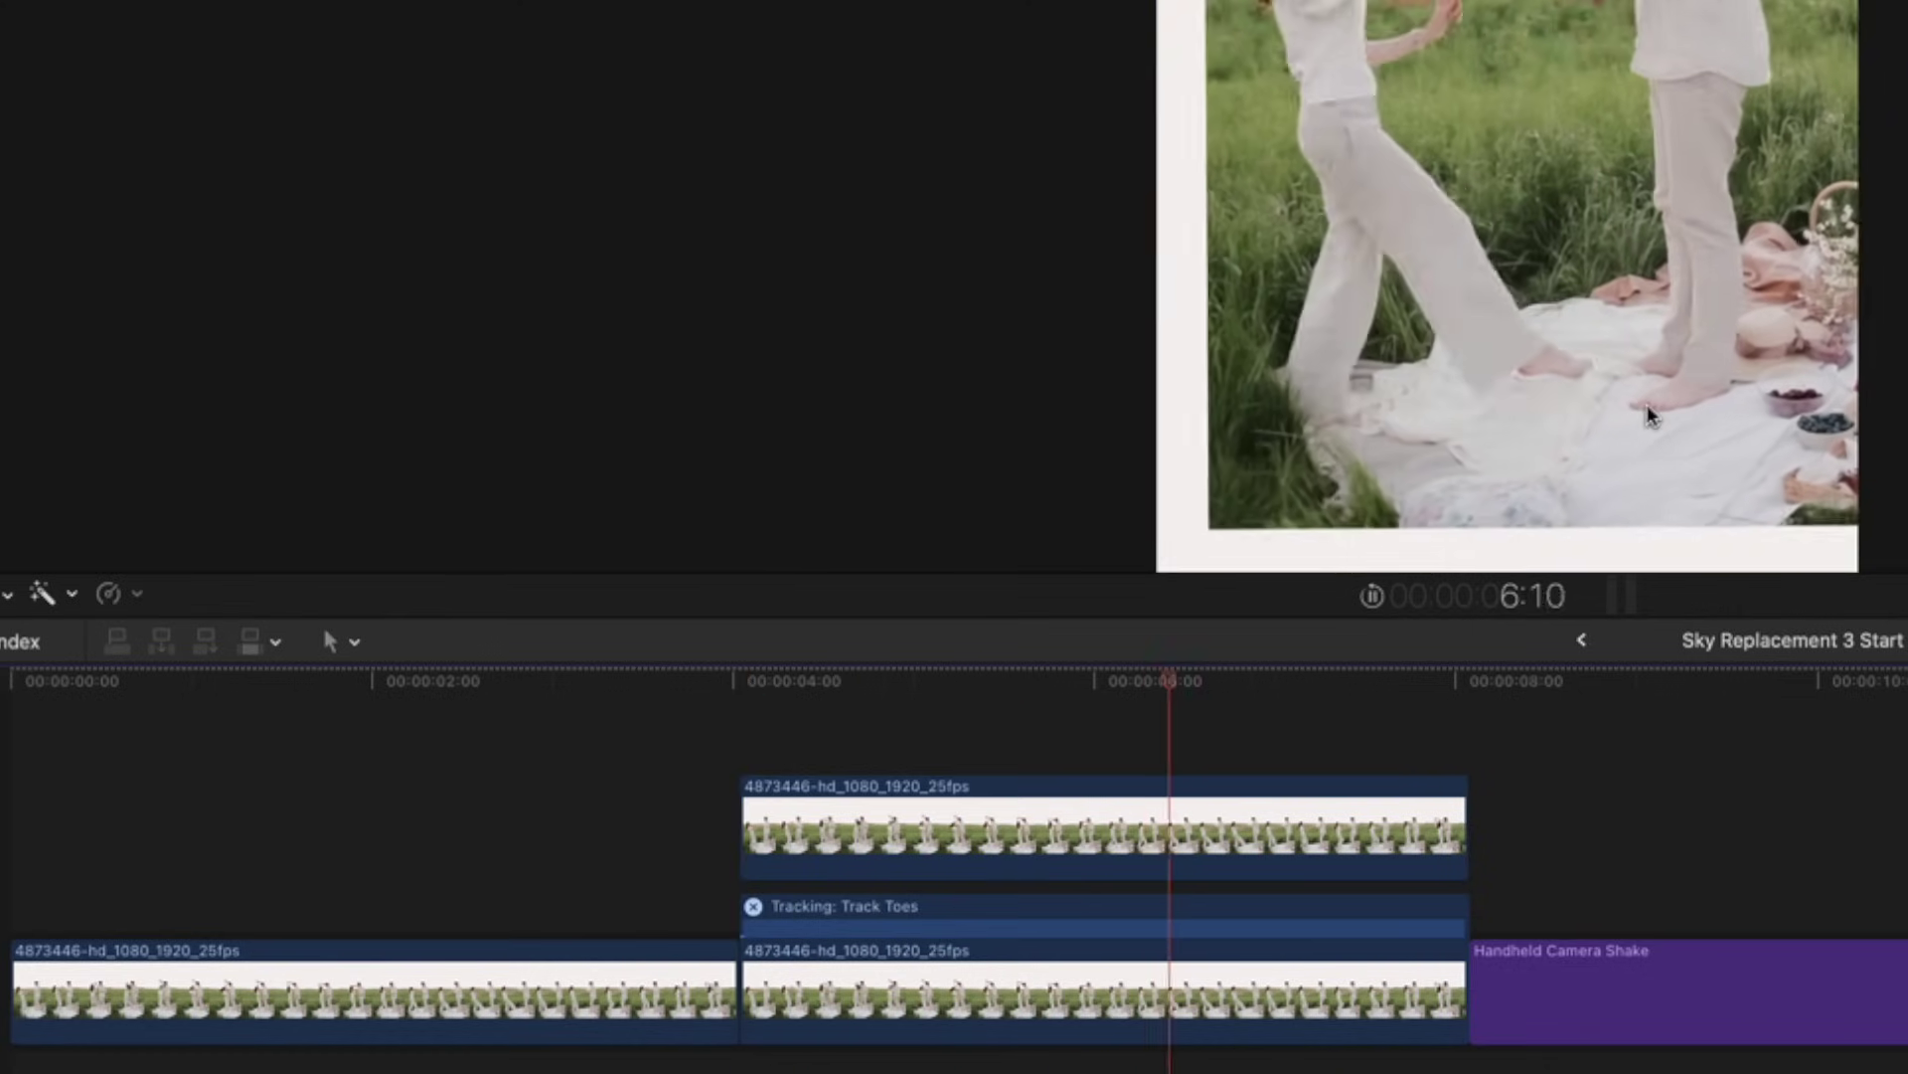
pyautogui.press('space')
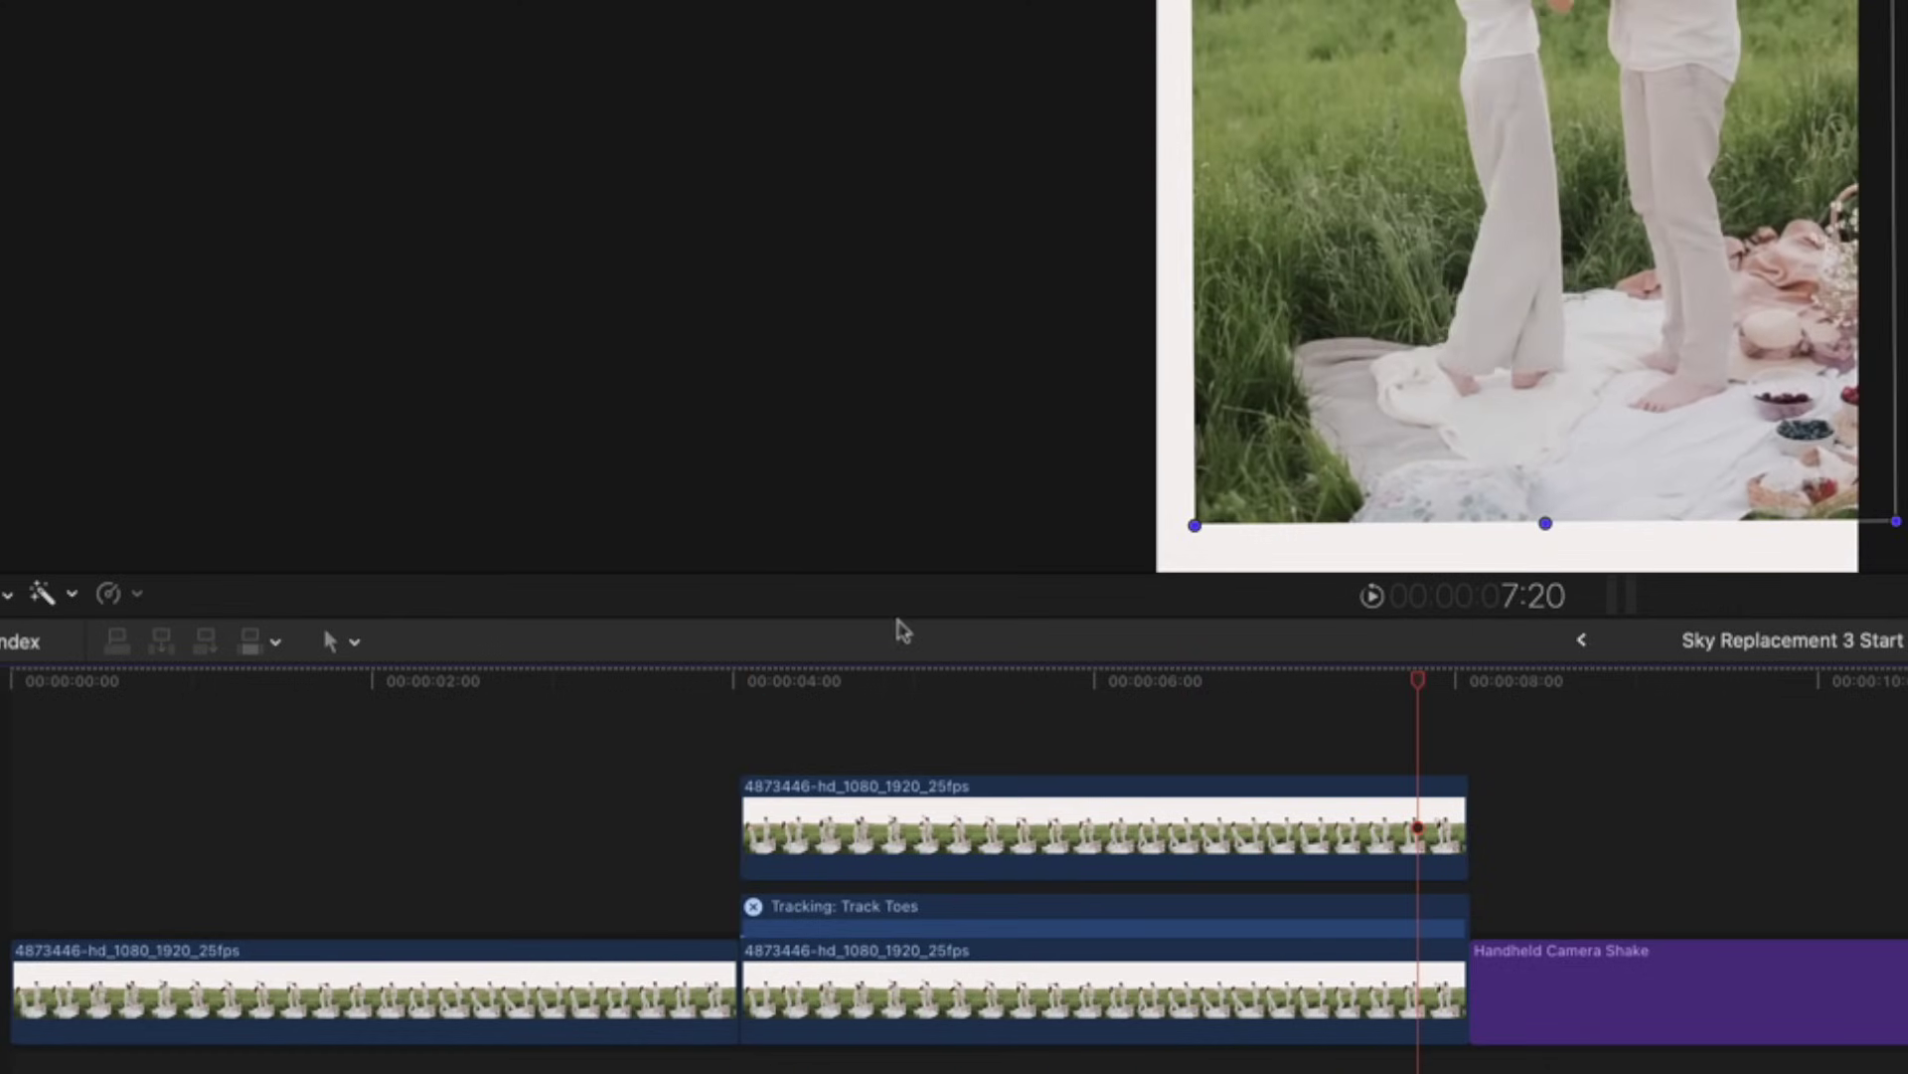
pyautogui.click(748, 680)
pyautogui.press('space')
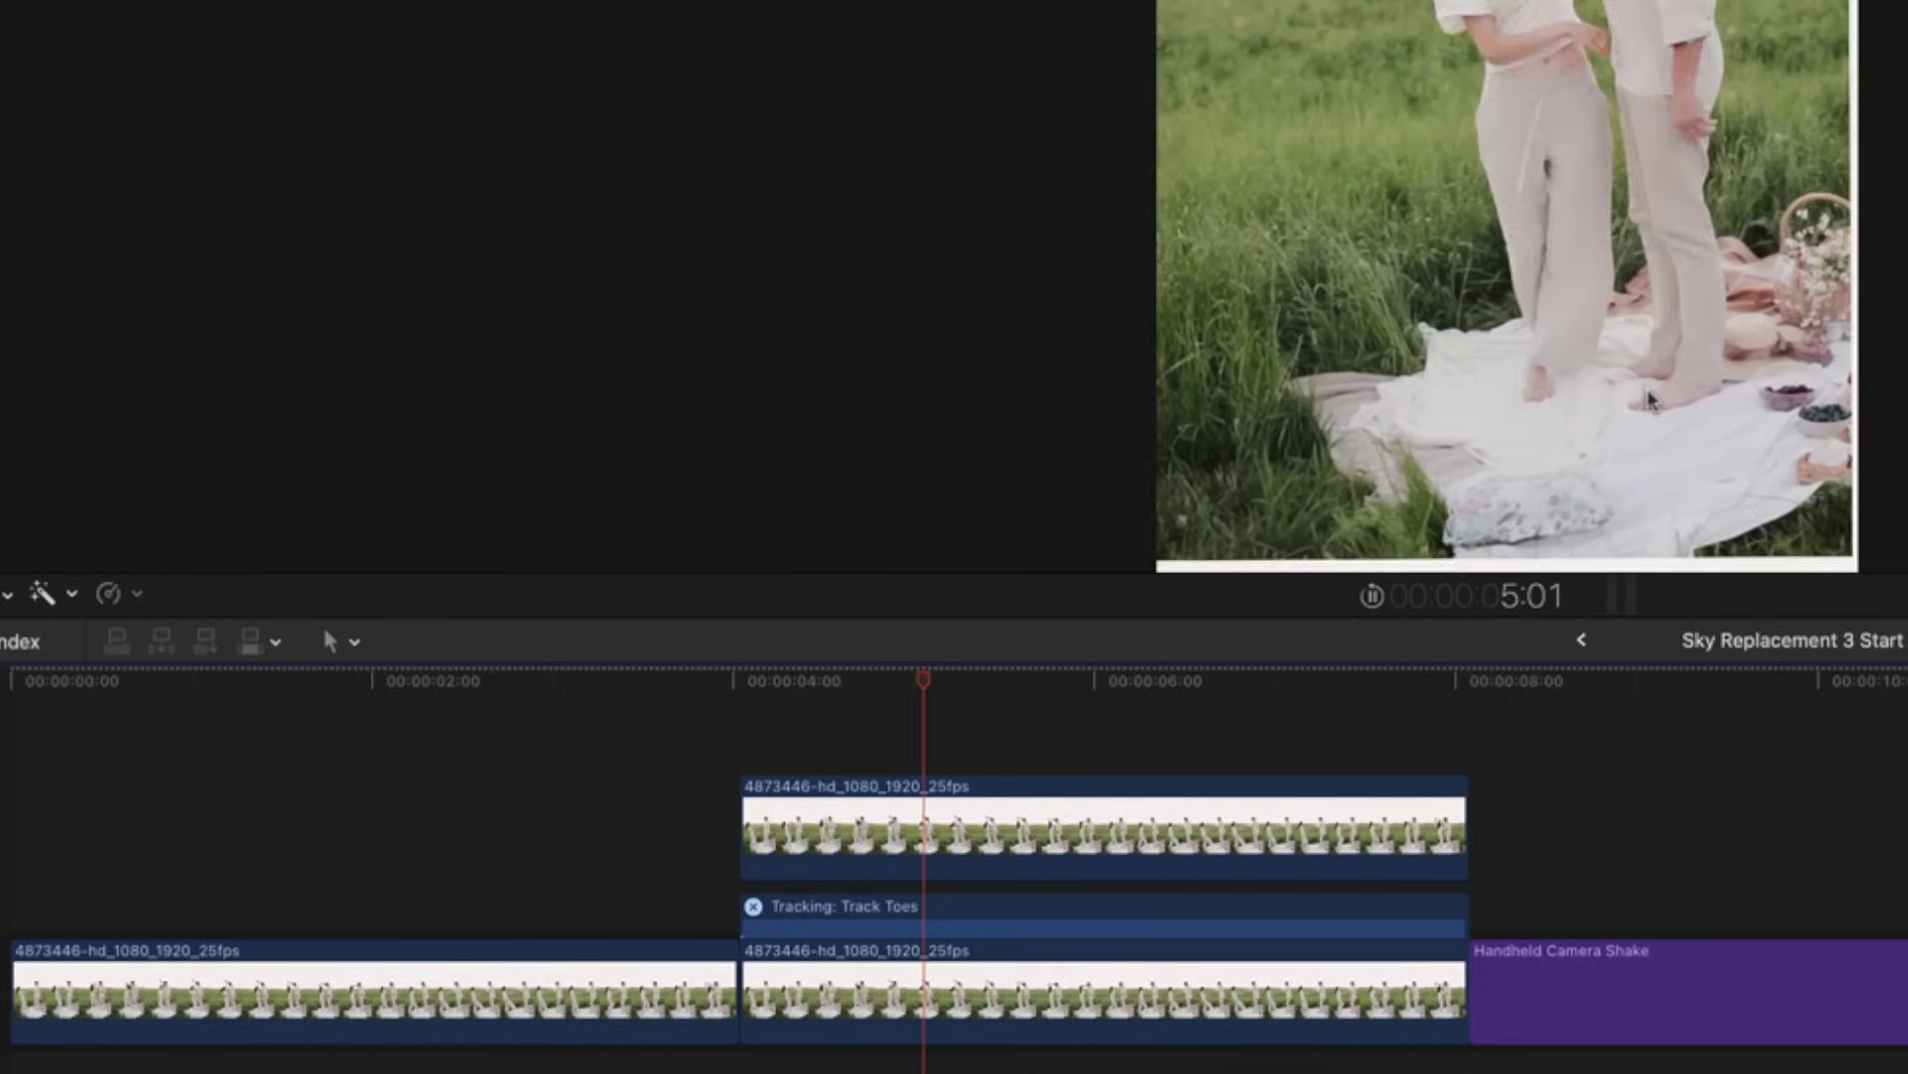
pyautogui.press('space')
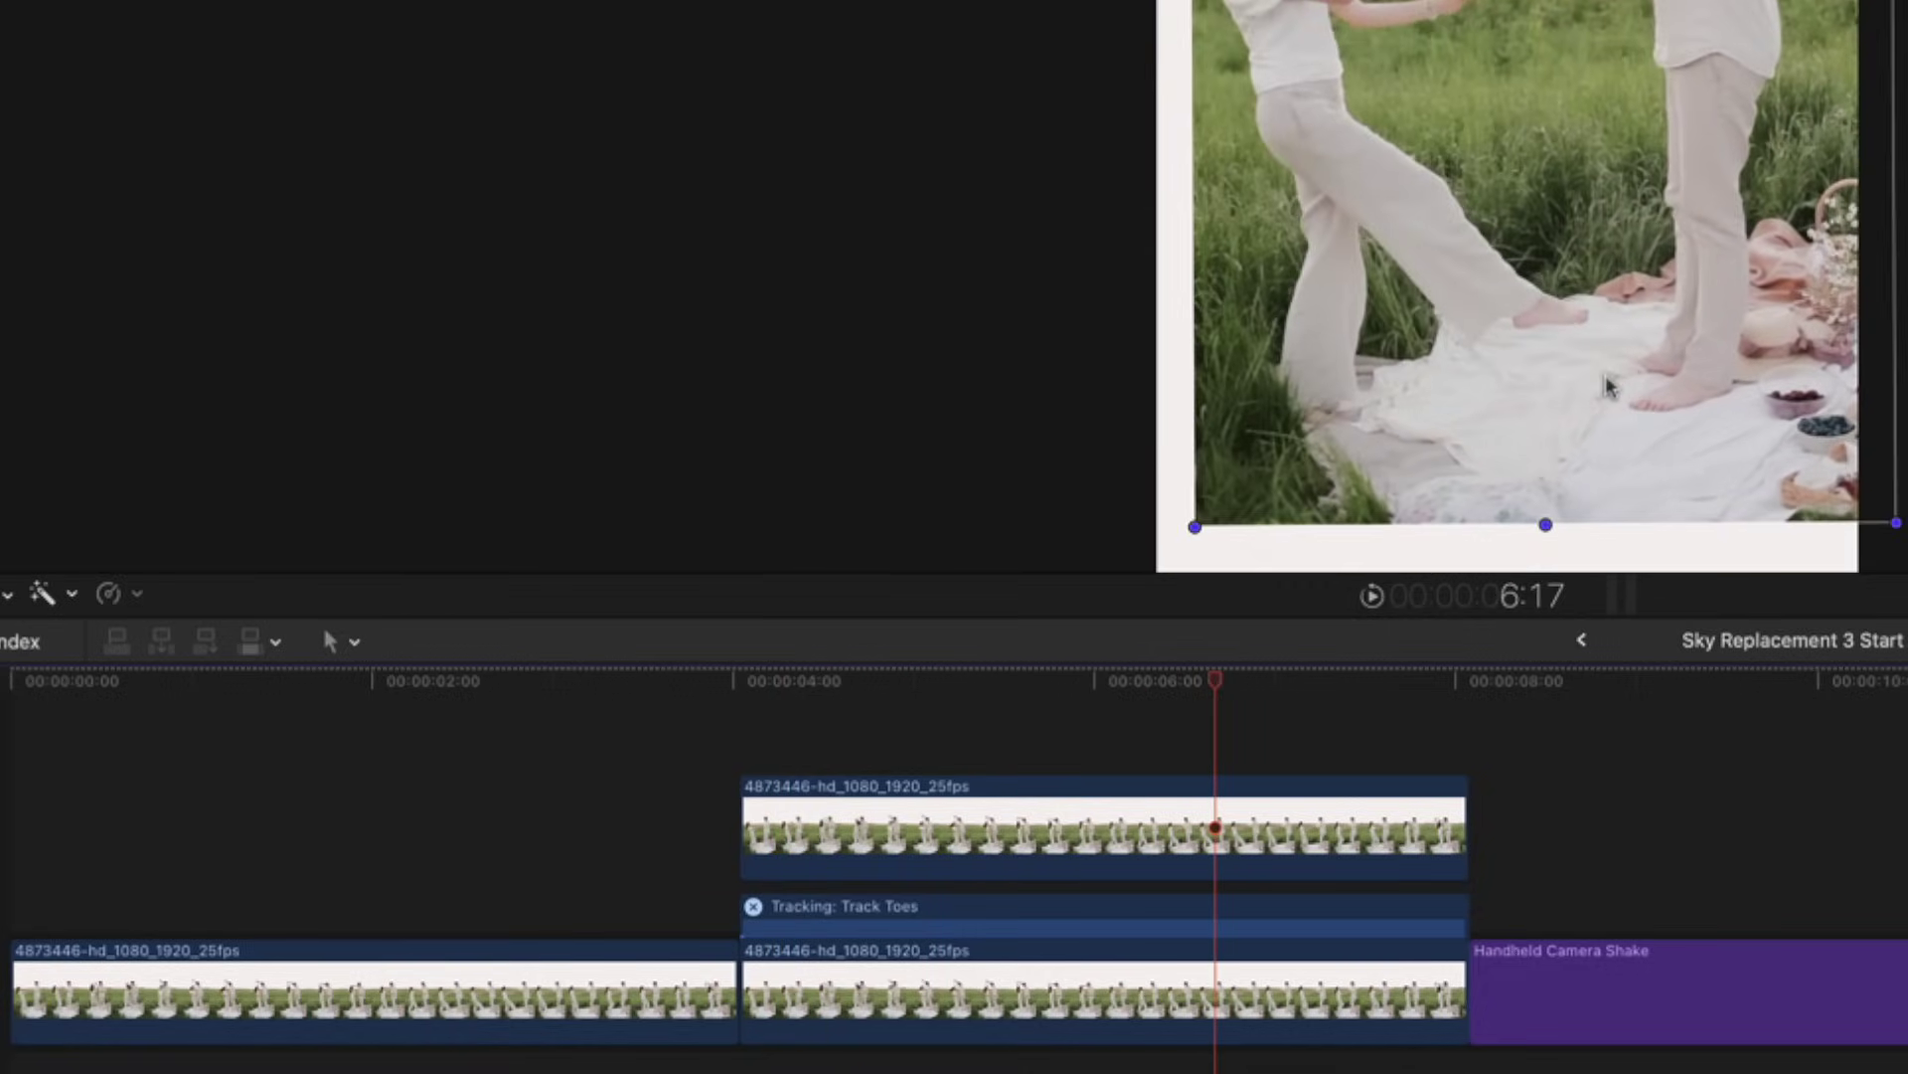
pyautogui.press('Up')
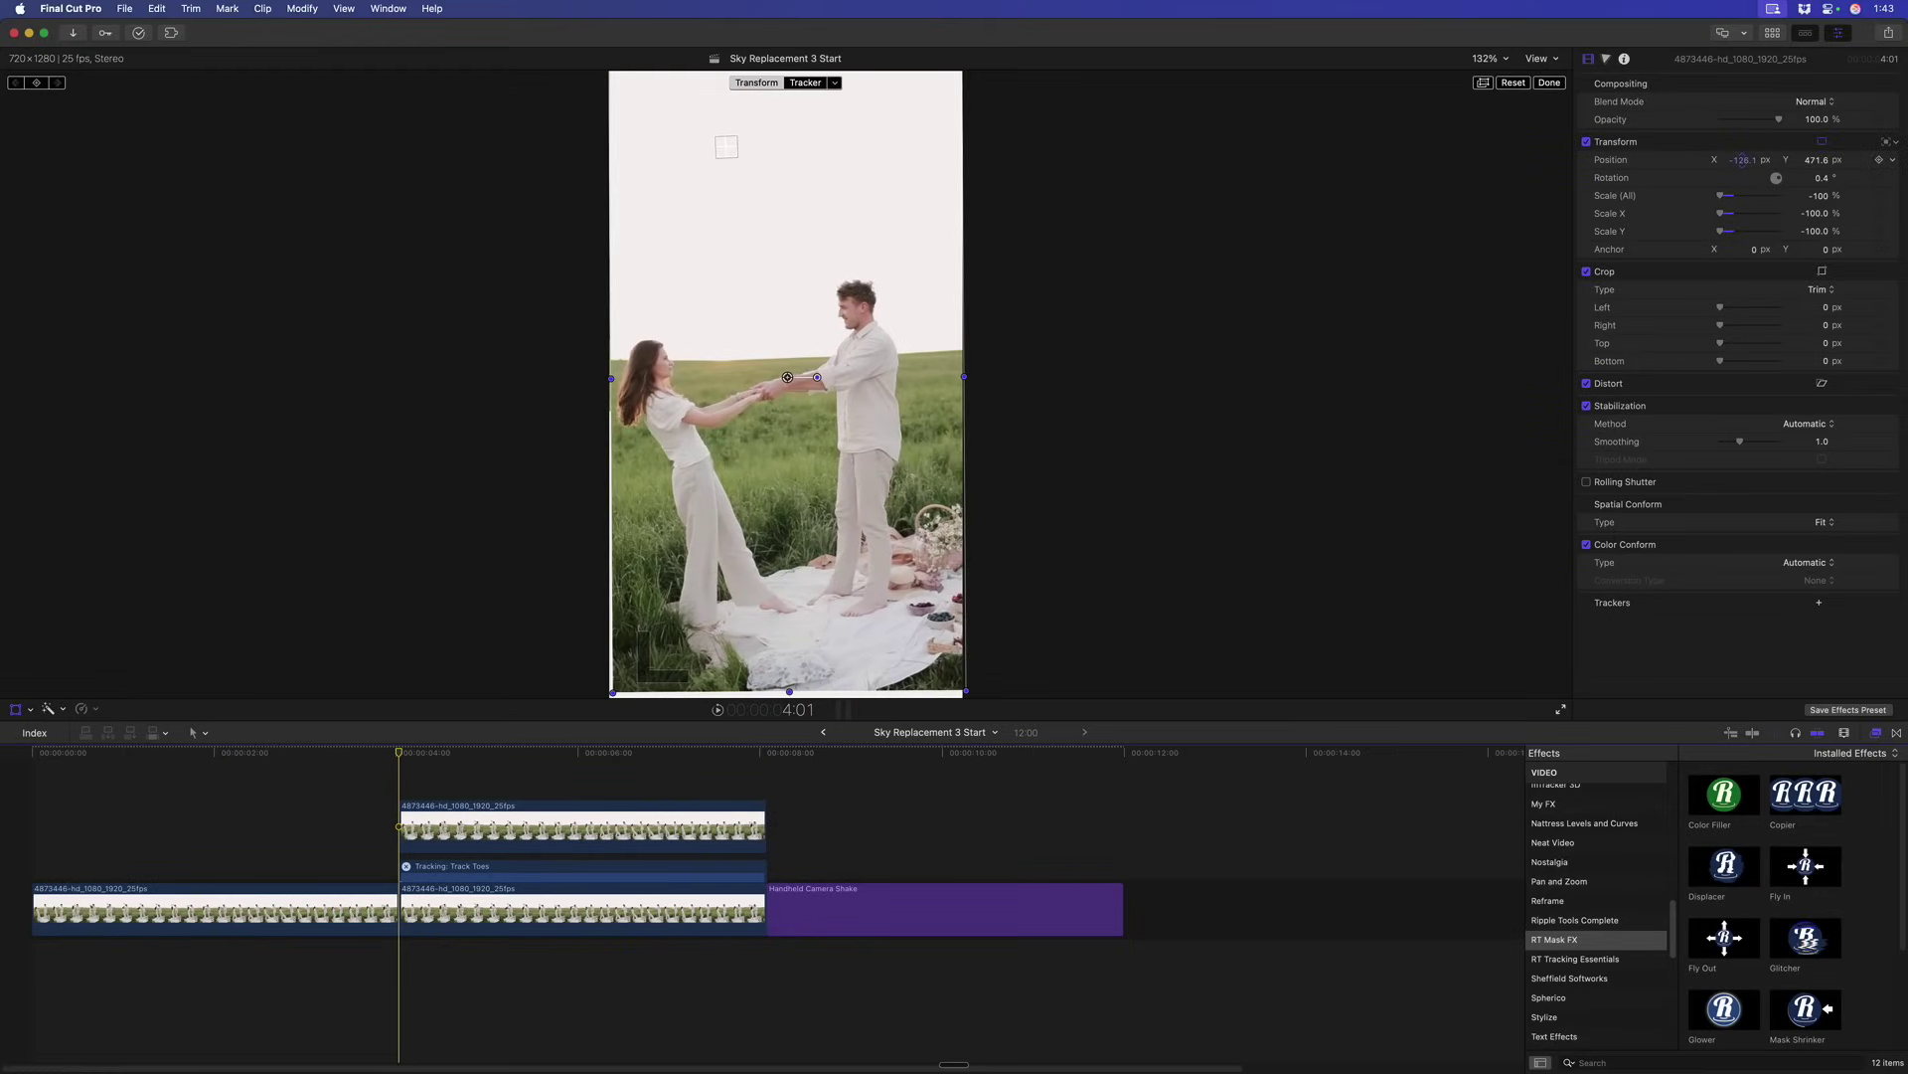
# - Set the upper clip's Position X to -124.1 px and Rotation to 0°, then finish transforming
pyautogui.moveTo(787, 377); pyautogui.dragTo(786, 385)
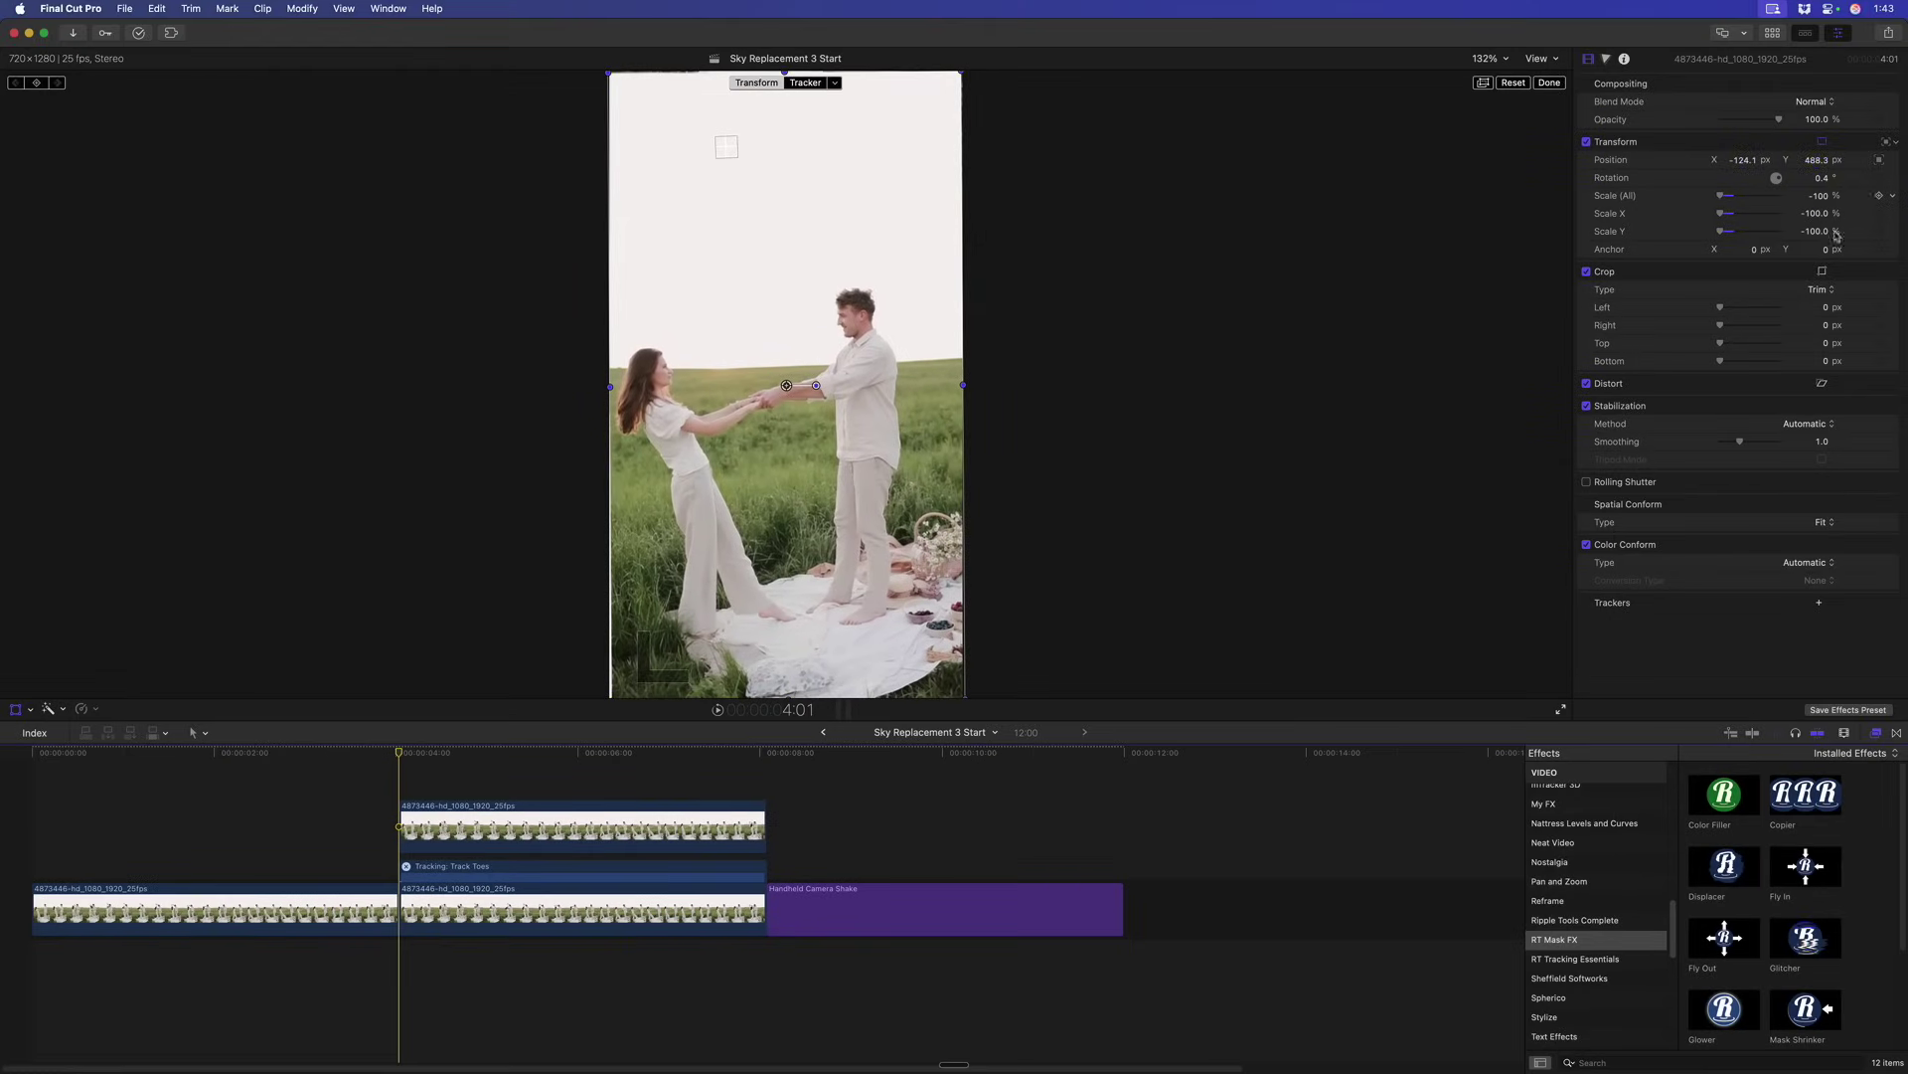
pyautogui.click(1822, 178)
pyautogui.write('0')
pyautogui.press('Return')
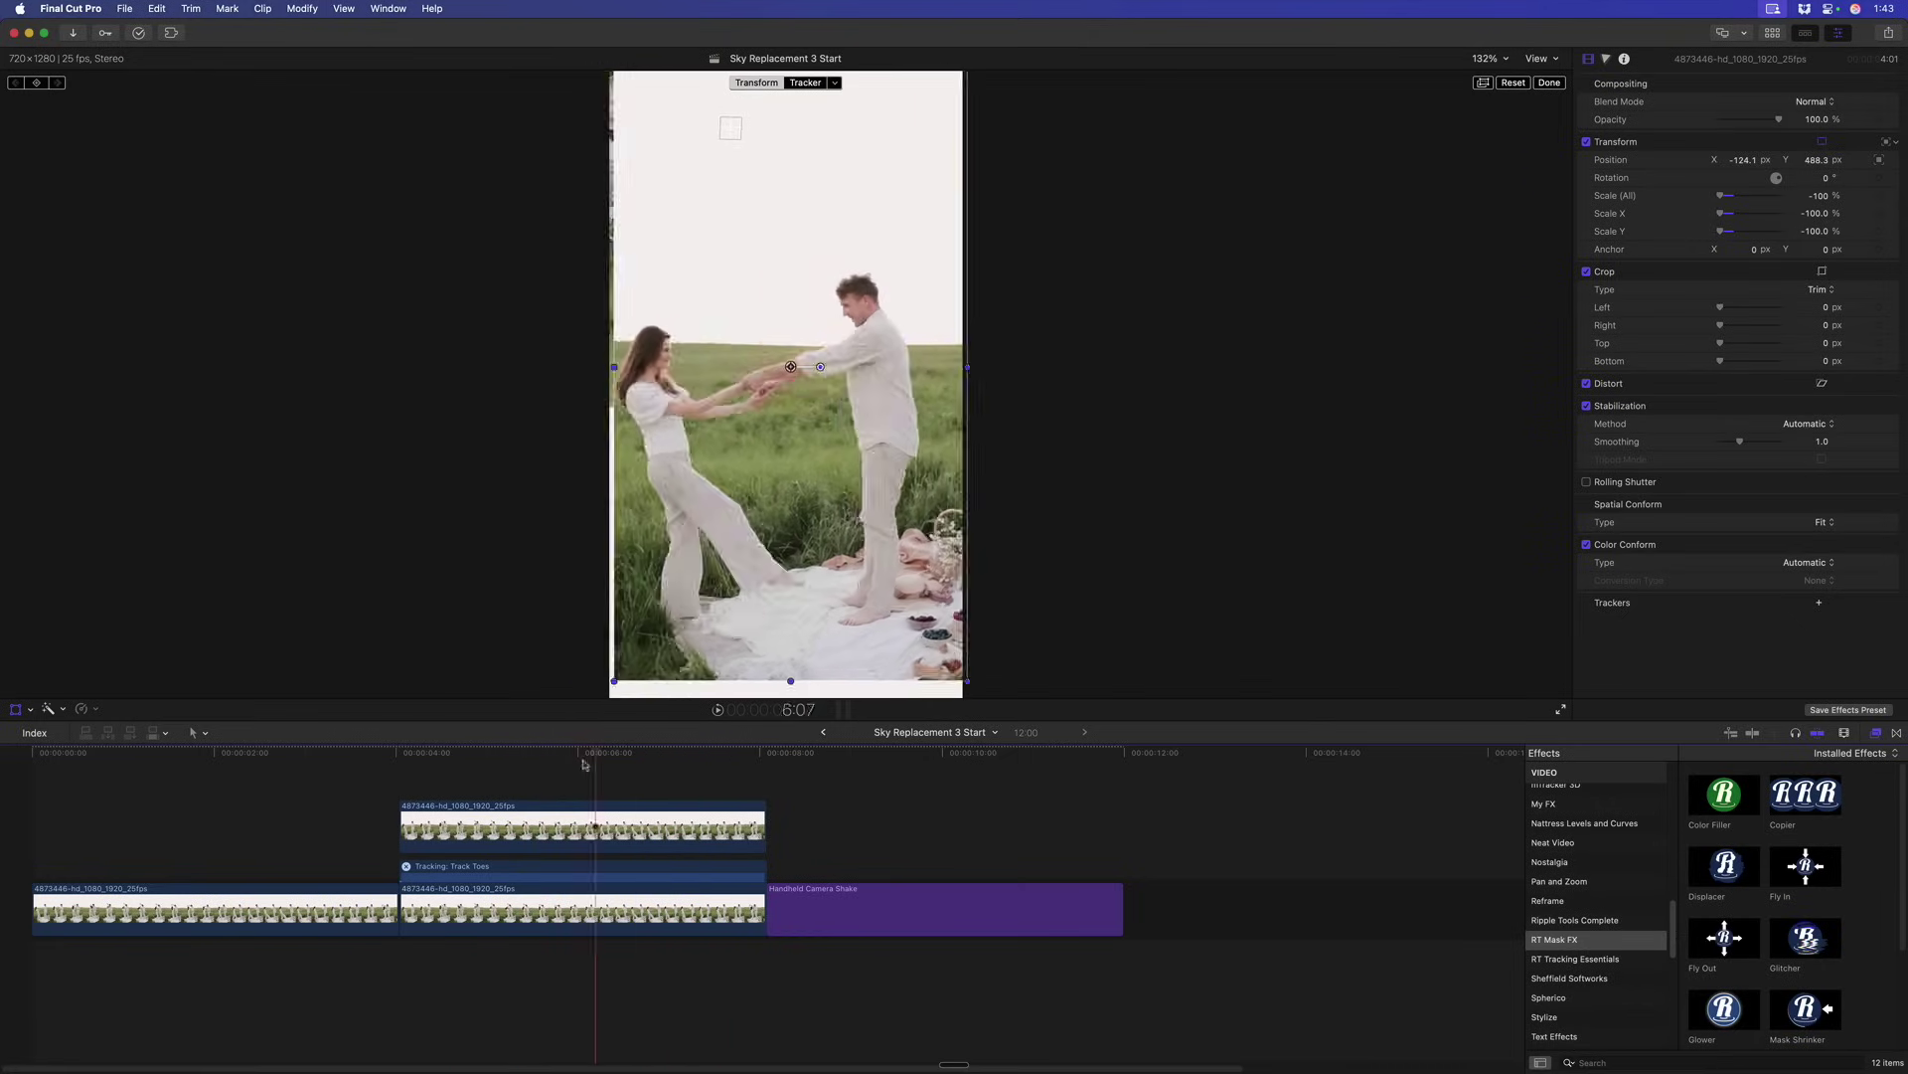
pyautogui.click(14, 712)
pyautogui.click(477, 826)
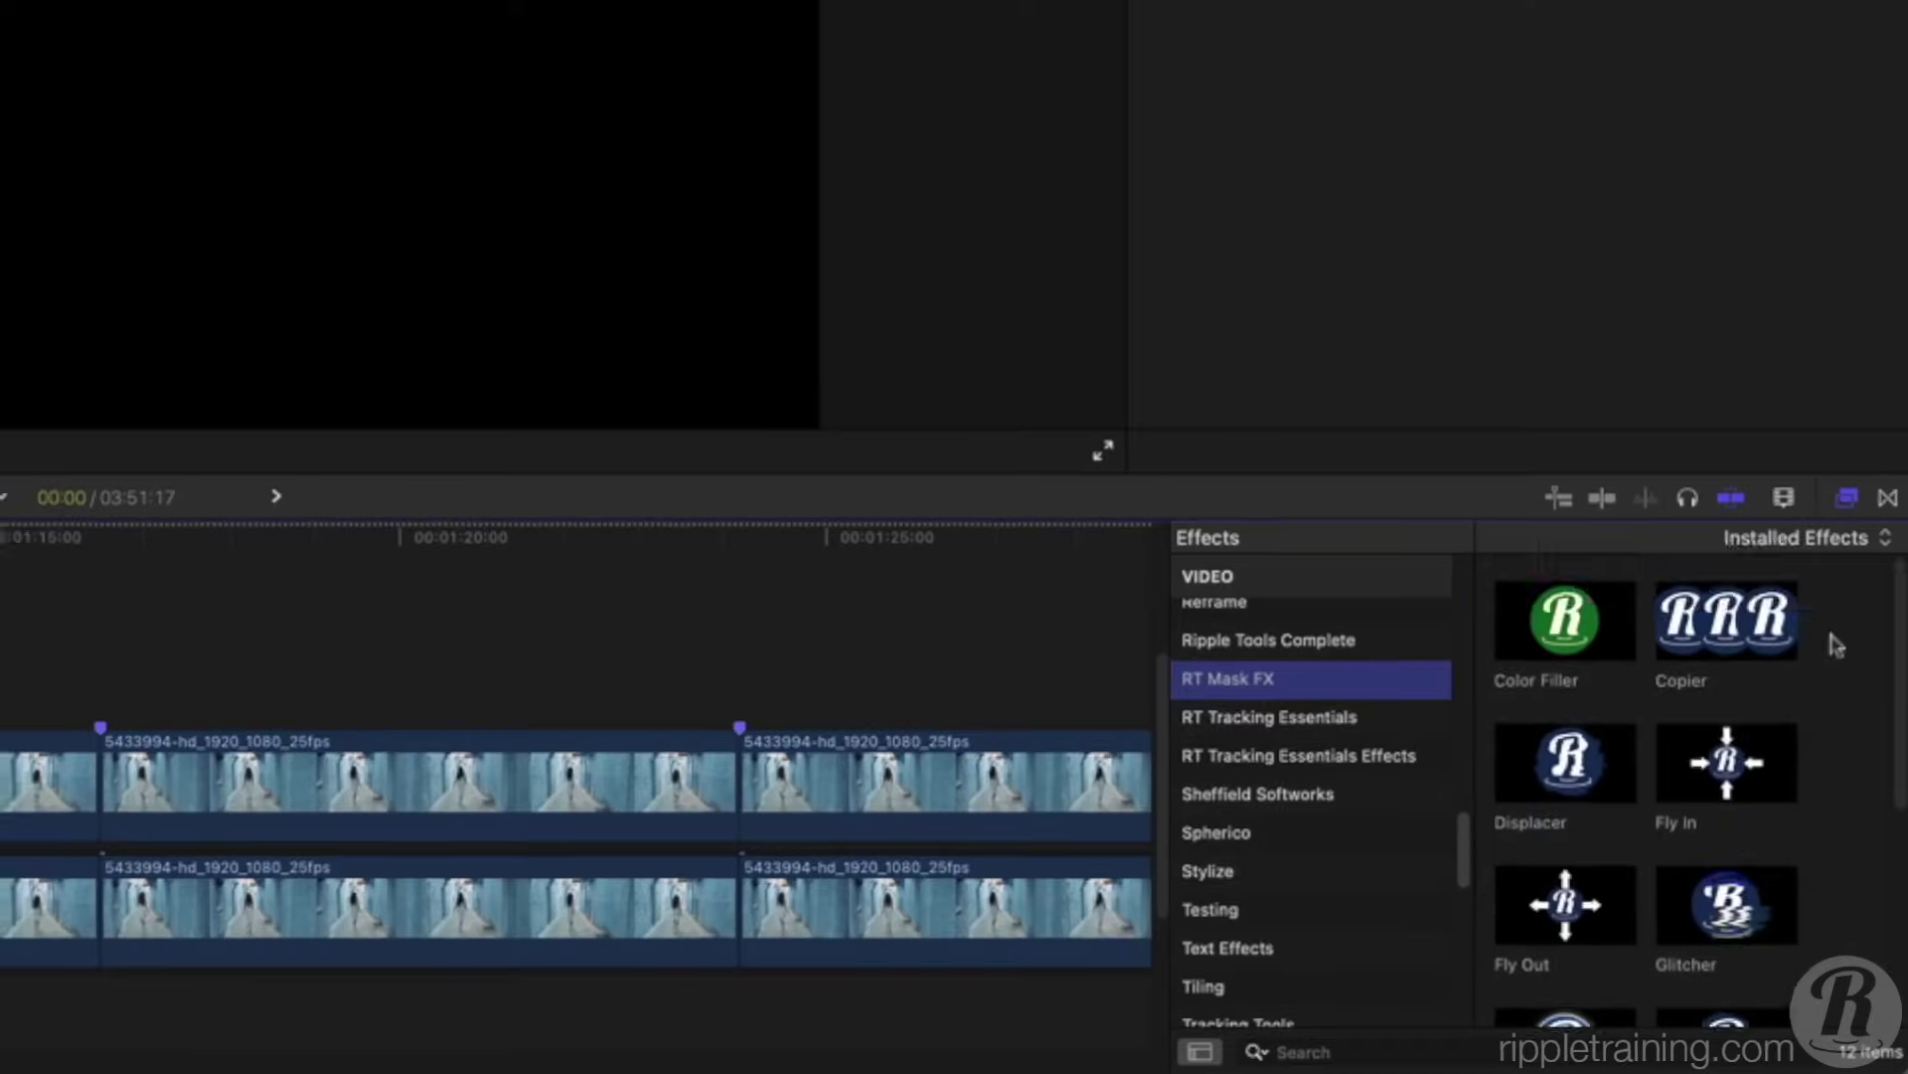
pyautogui.scroll(-2, 1829, 696)
pyautogui.scroll(-5, 1824, 753)
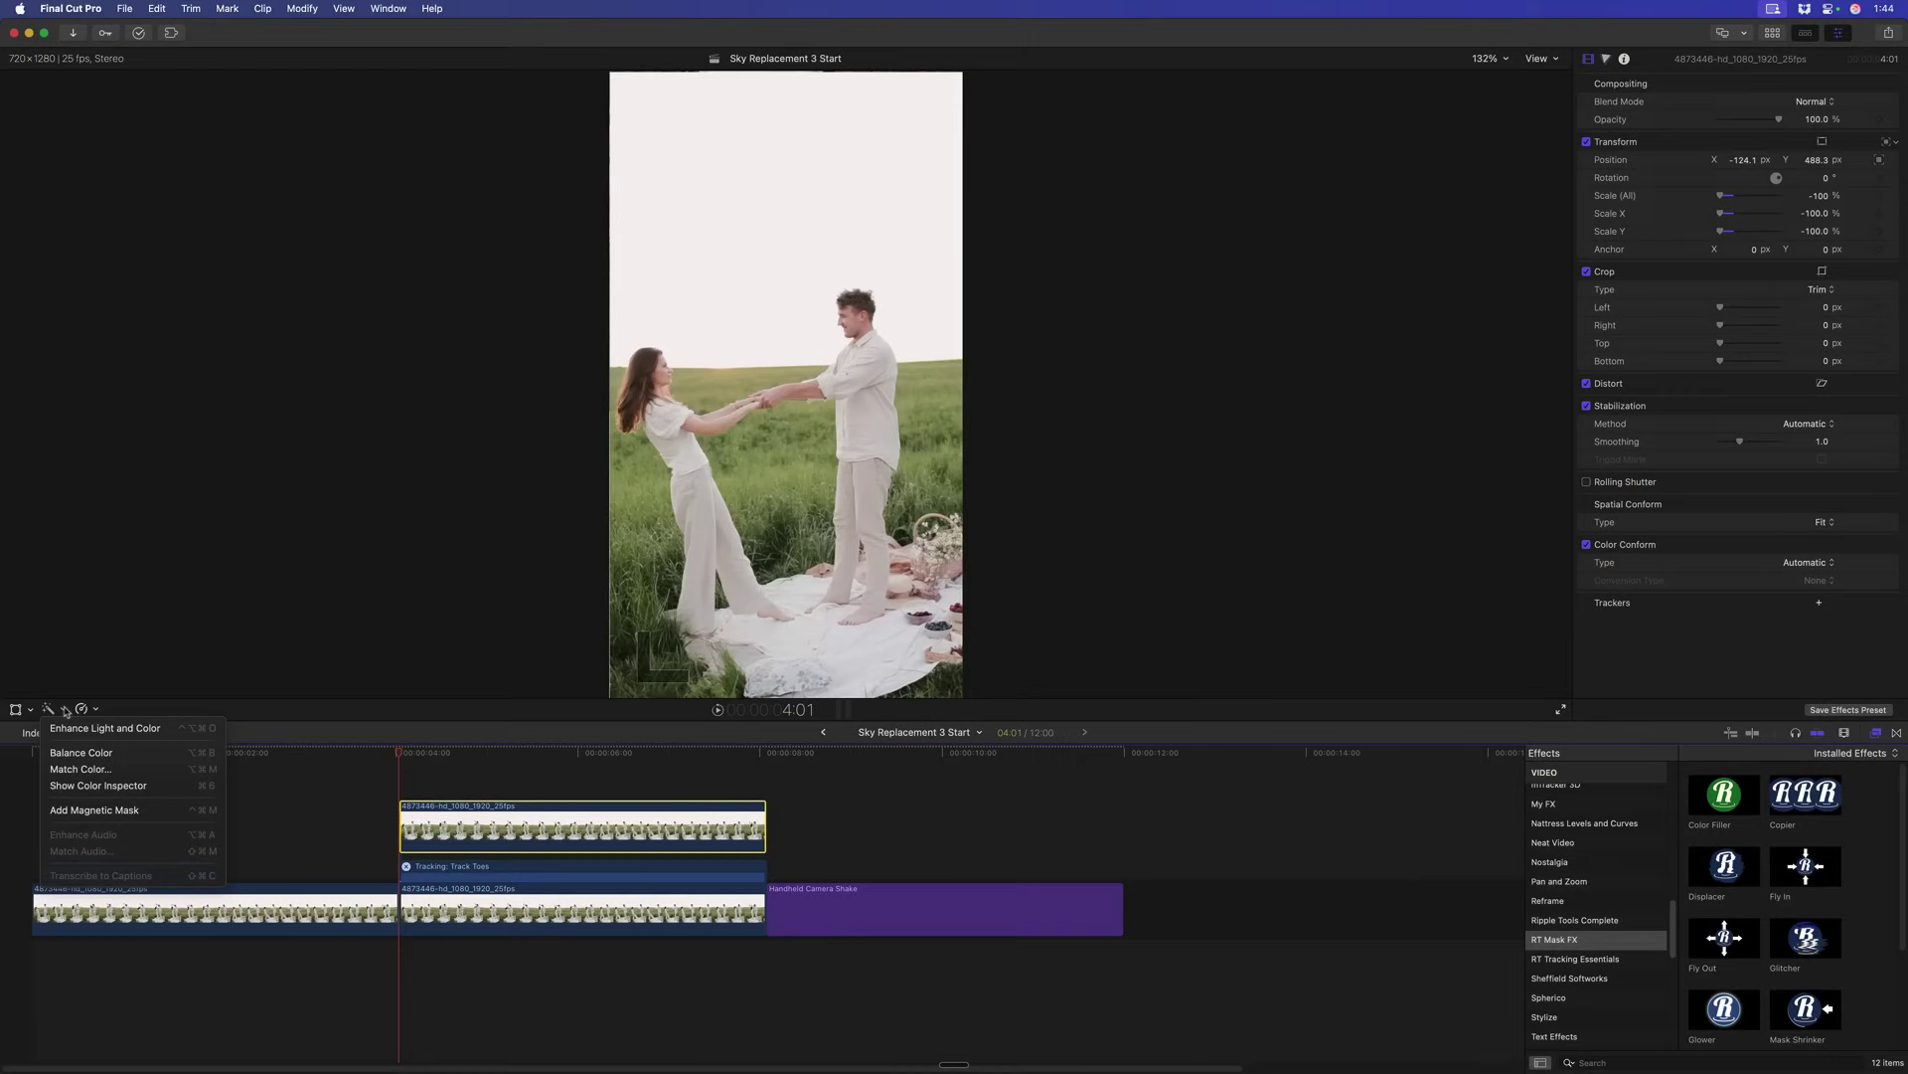
# - Add a Magnetic Mask around the dancing couple and analyze it across the whole clip
pyautogui.click(100, 809)
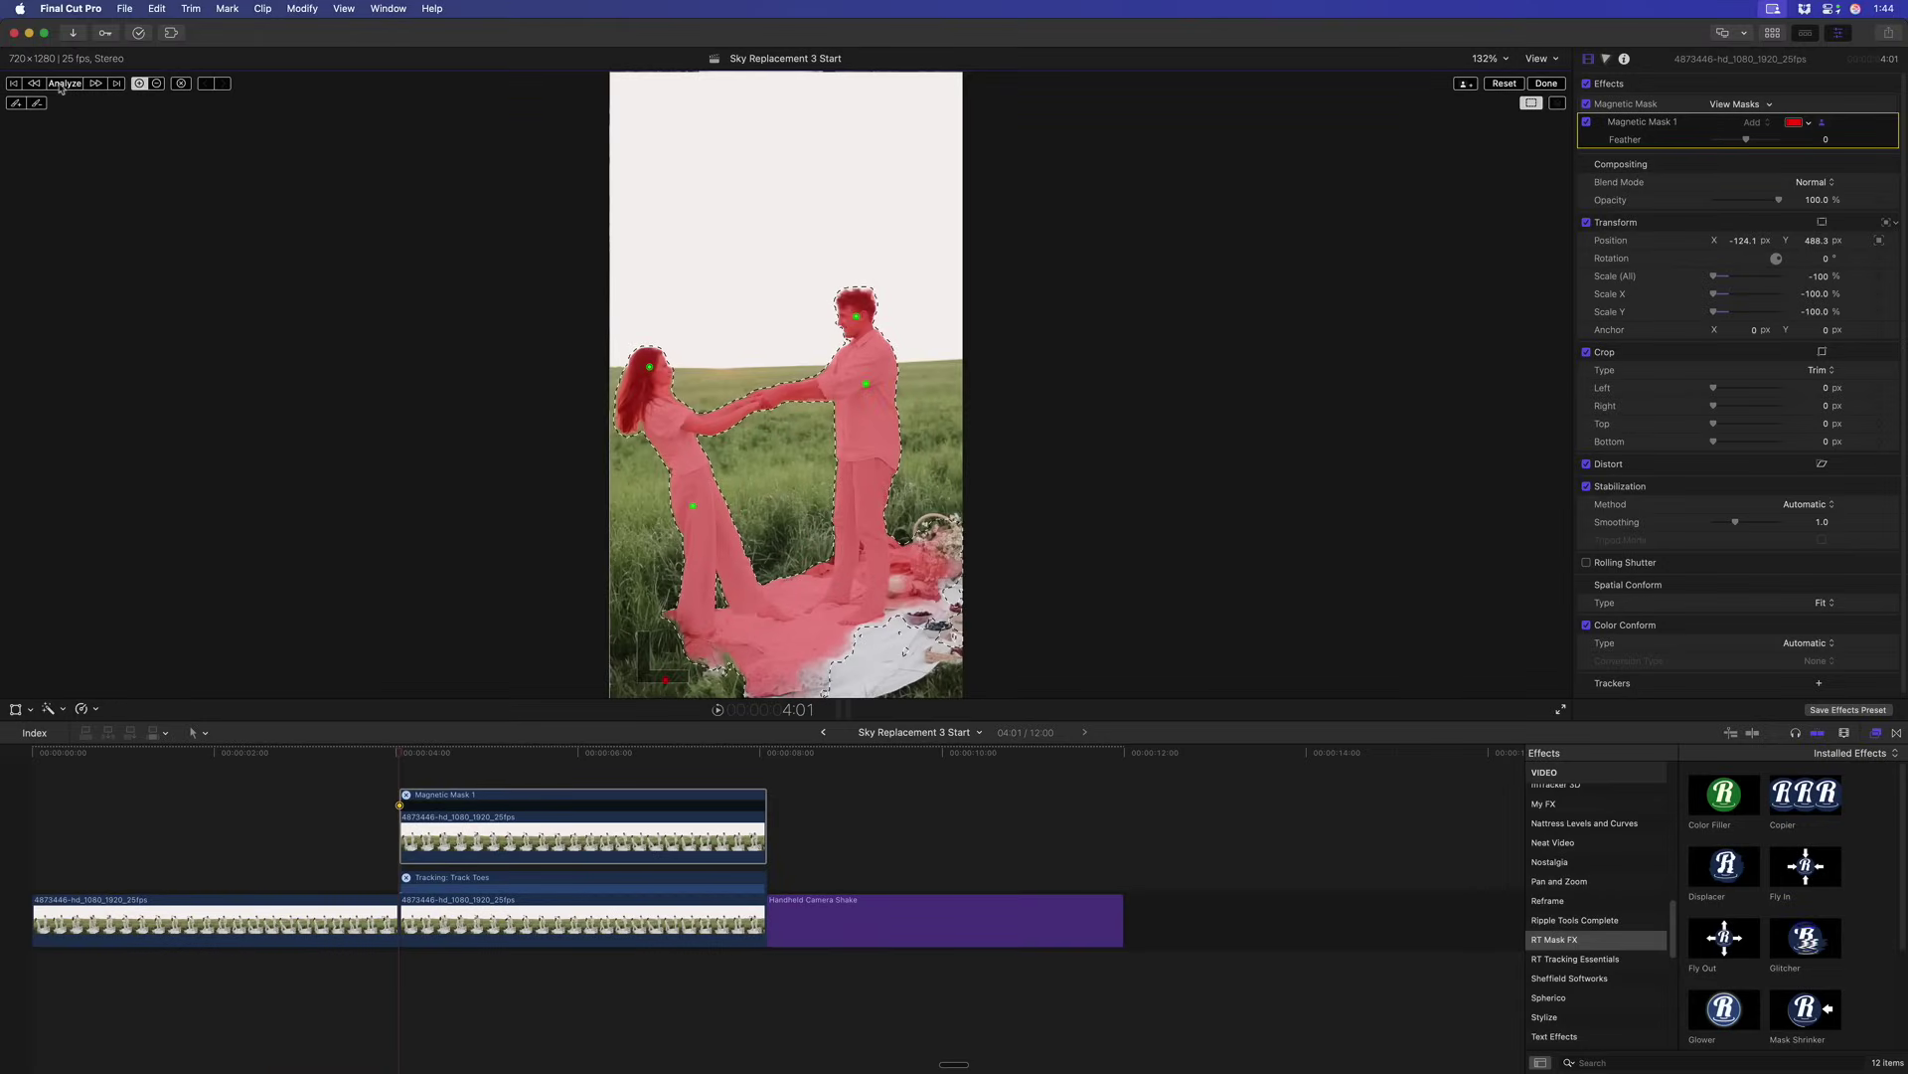
pyautogui.click(63, 85)
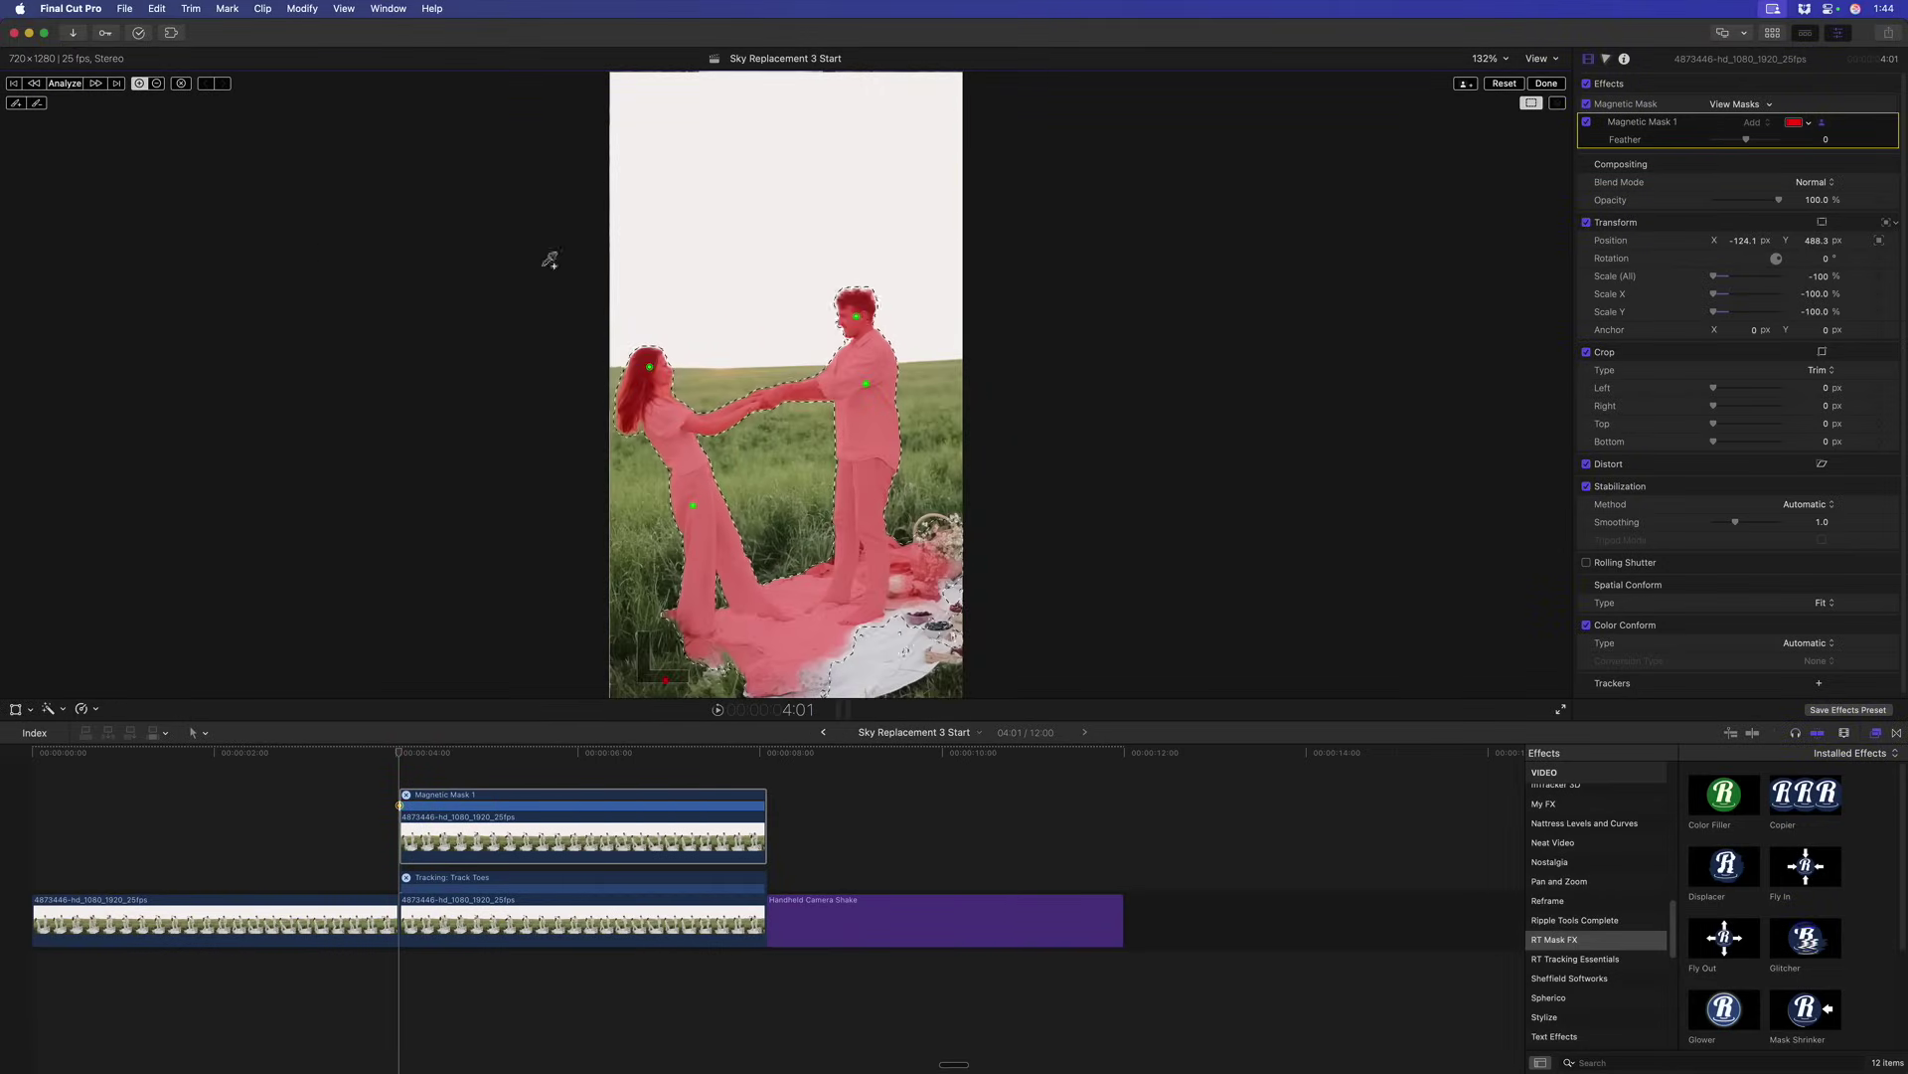
# - Disable the lower Tracking: Track Toes clip with V, keeping the masked upper clip active
pyautogui.click(1546, 84)
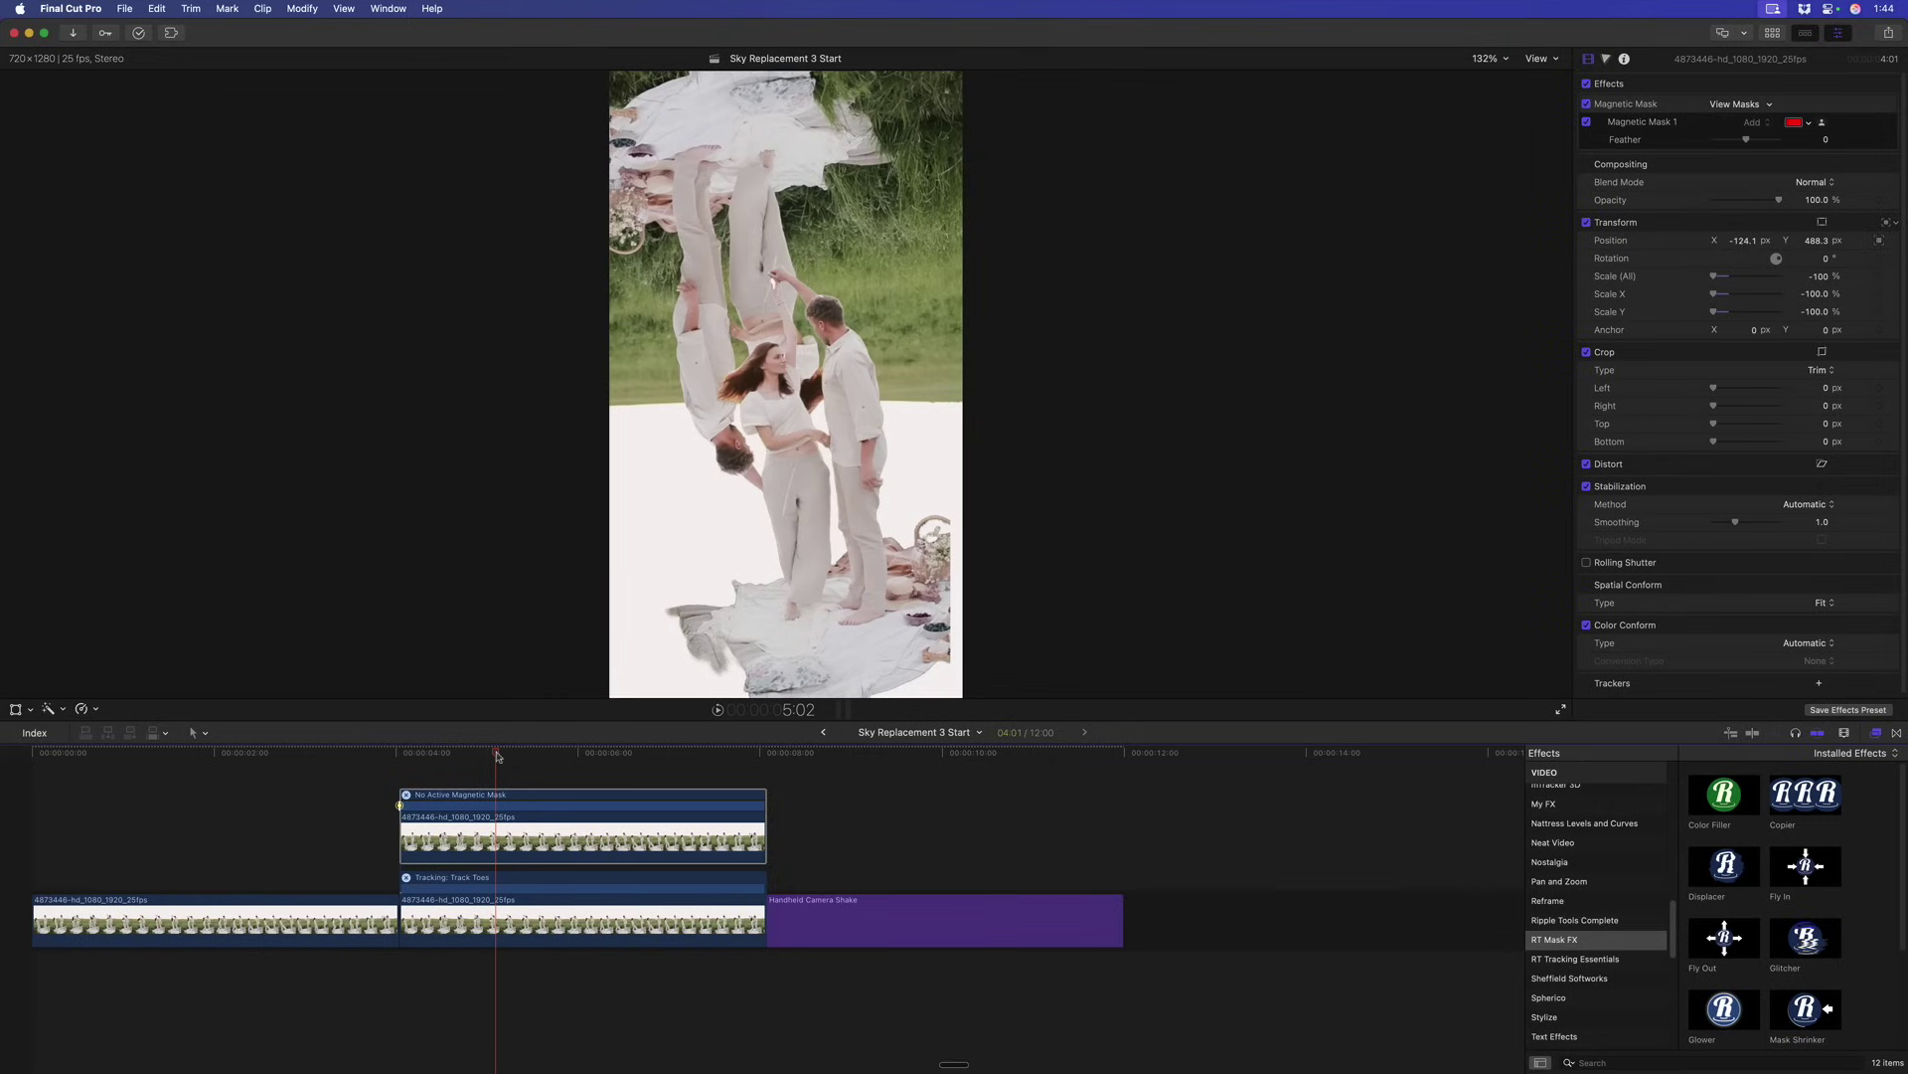
pyautogui.moveTo(497, 757); pyautogui.dragTo(516, 758)
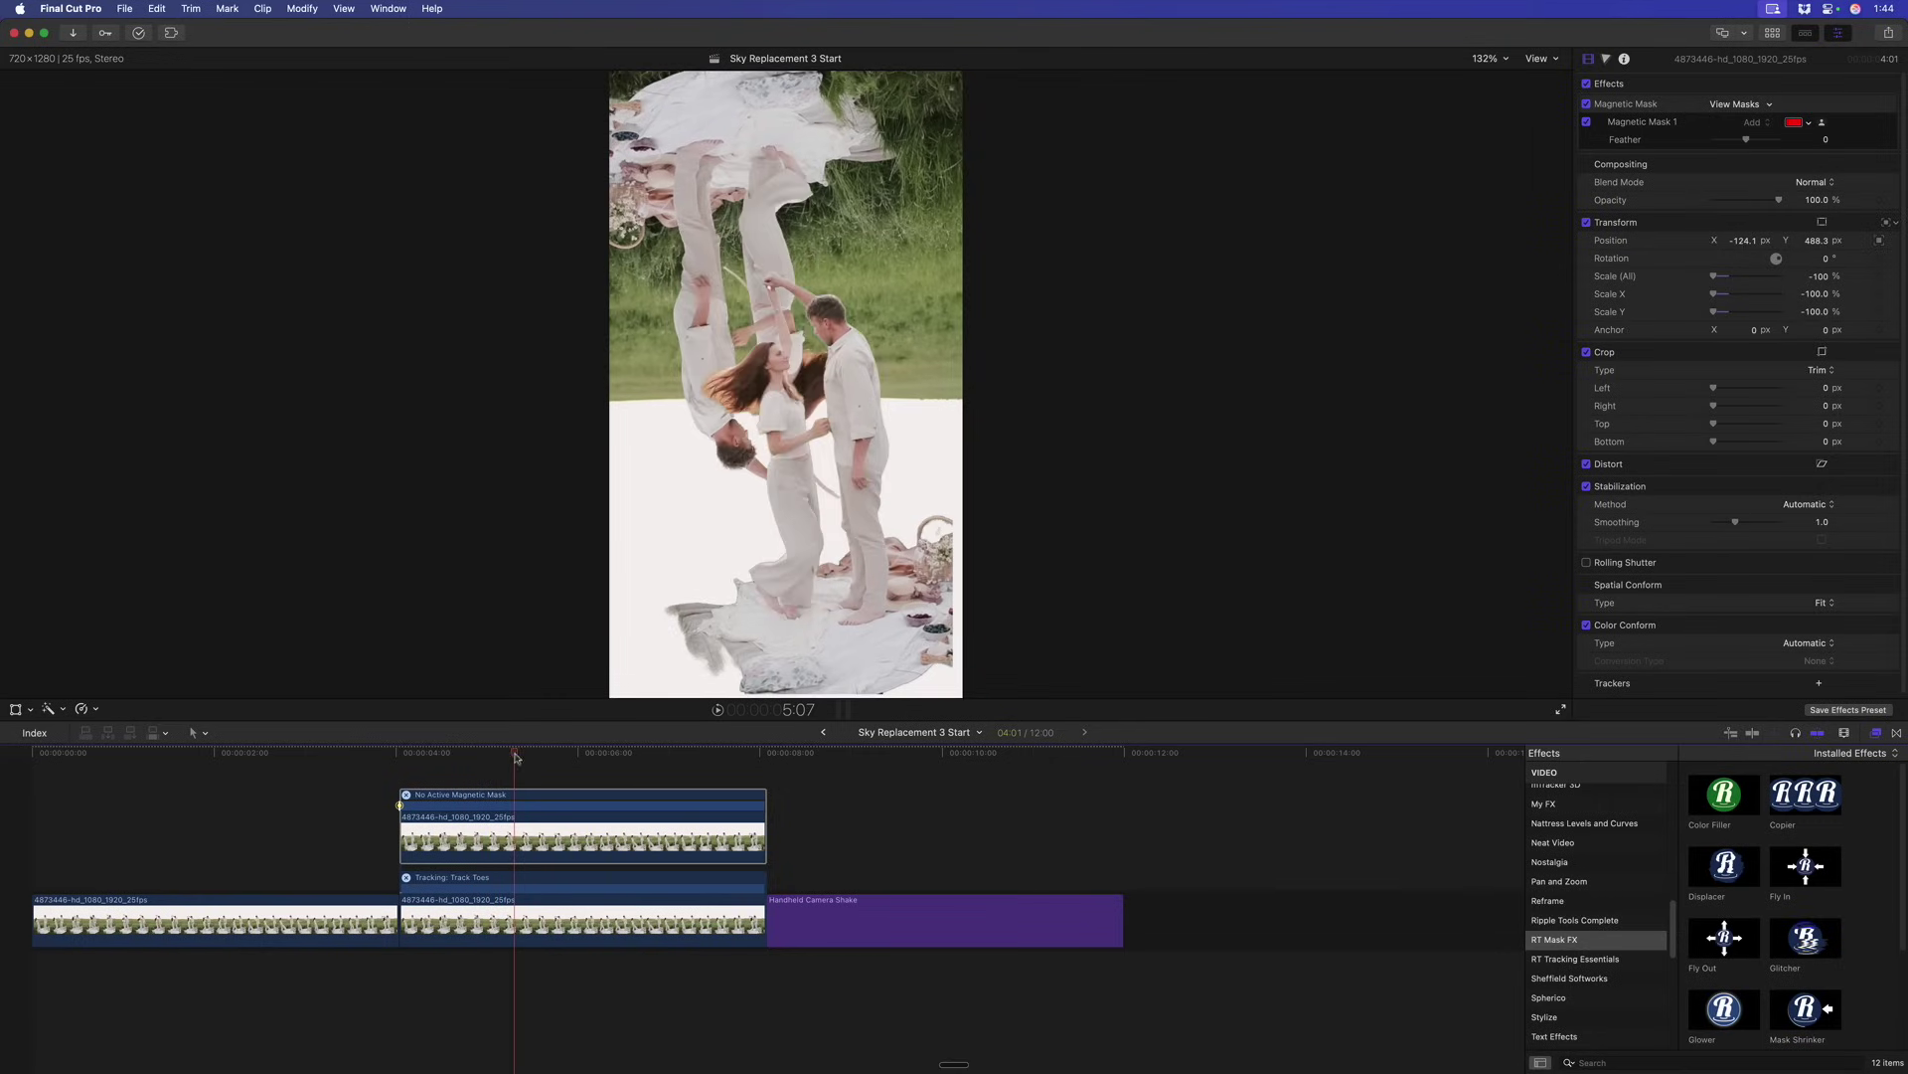
pyautogui.click(506, 929)
pyautogui.press('v')
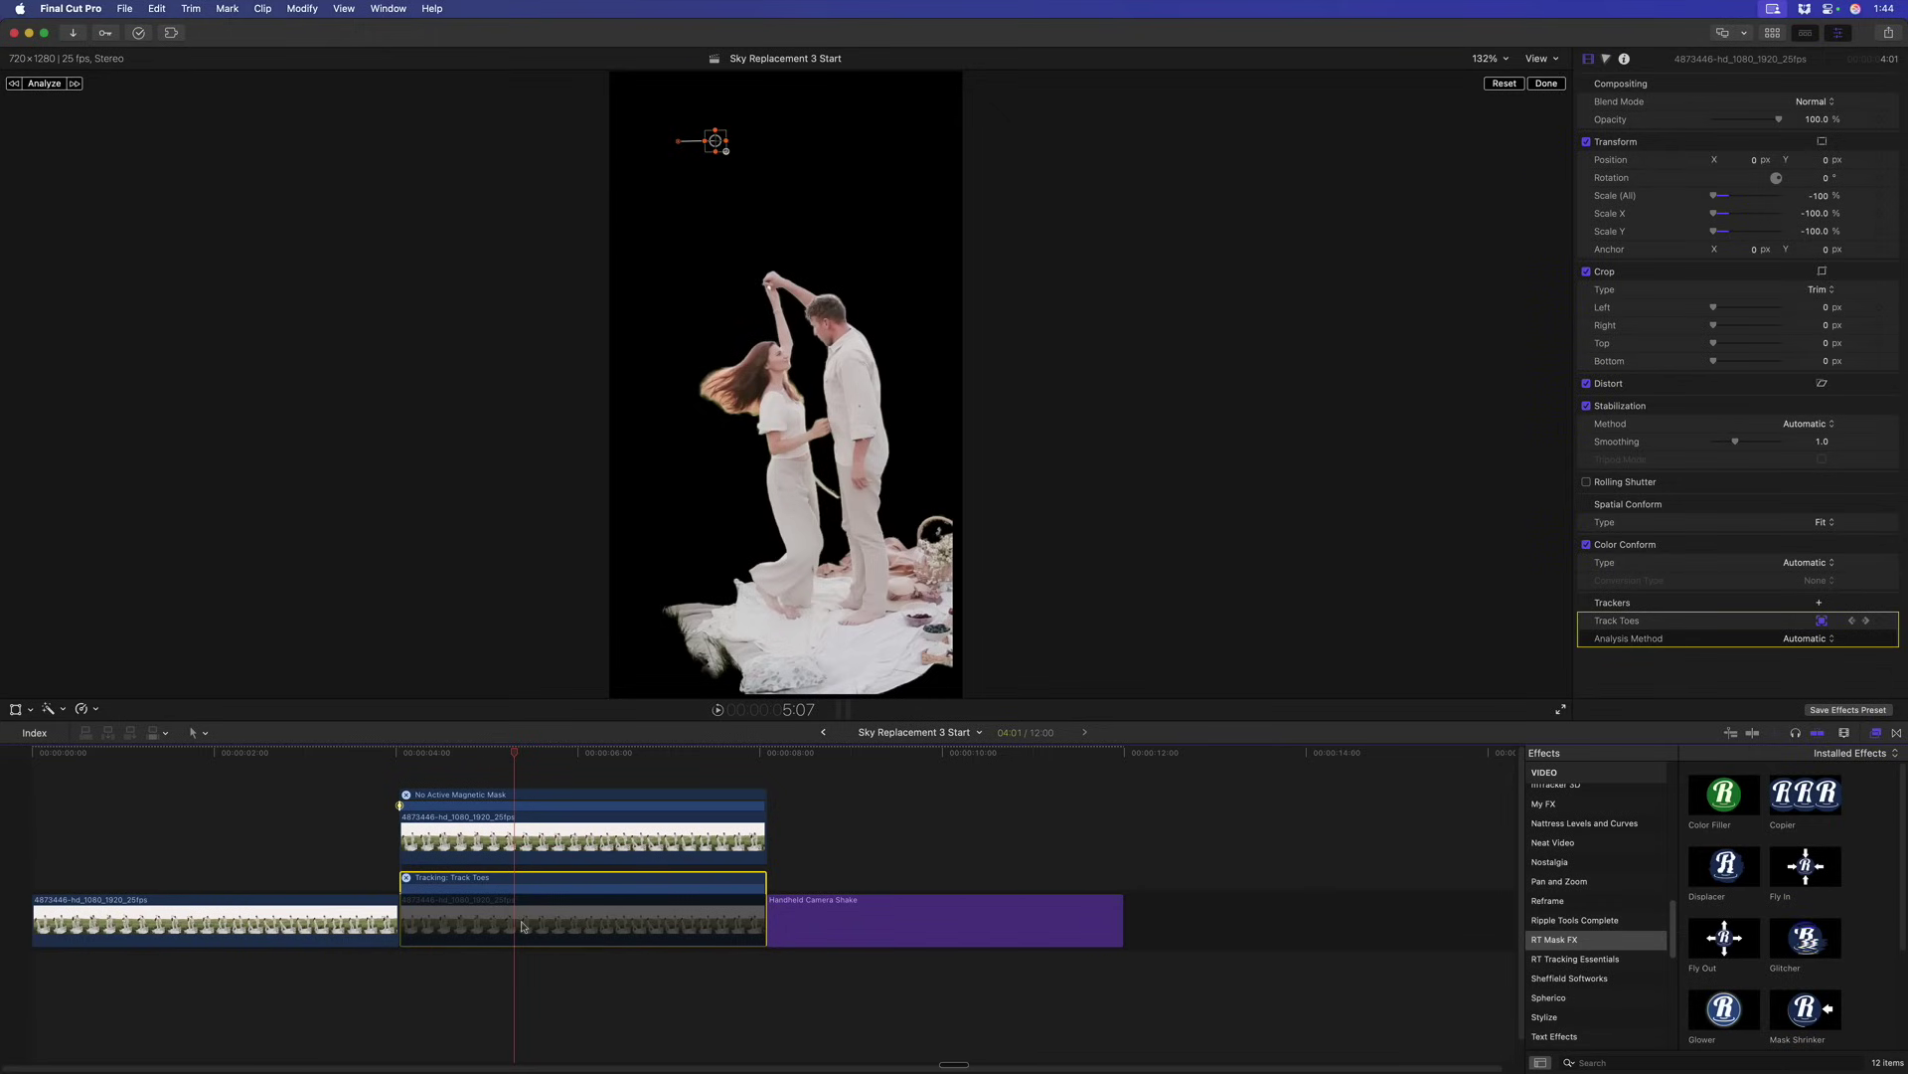
pyautogui.click(520, 843)
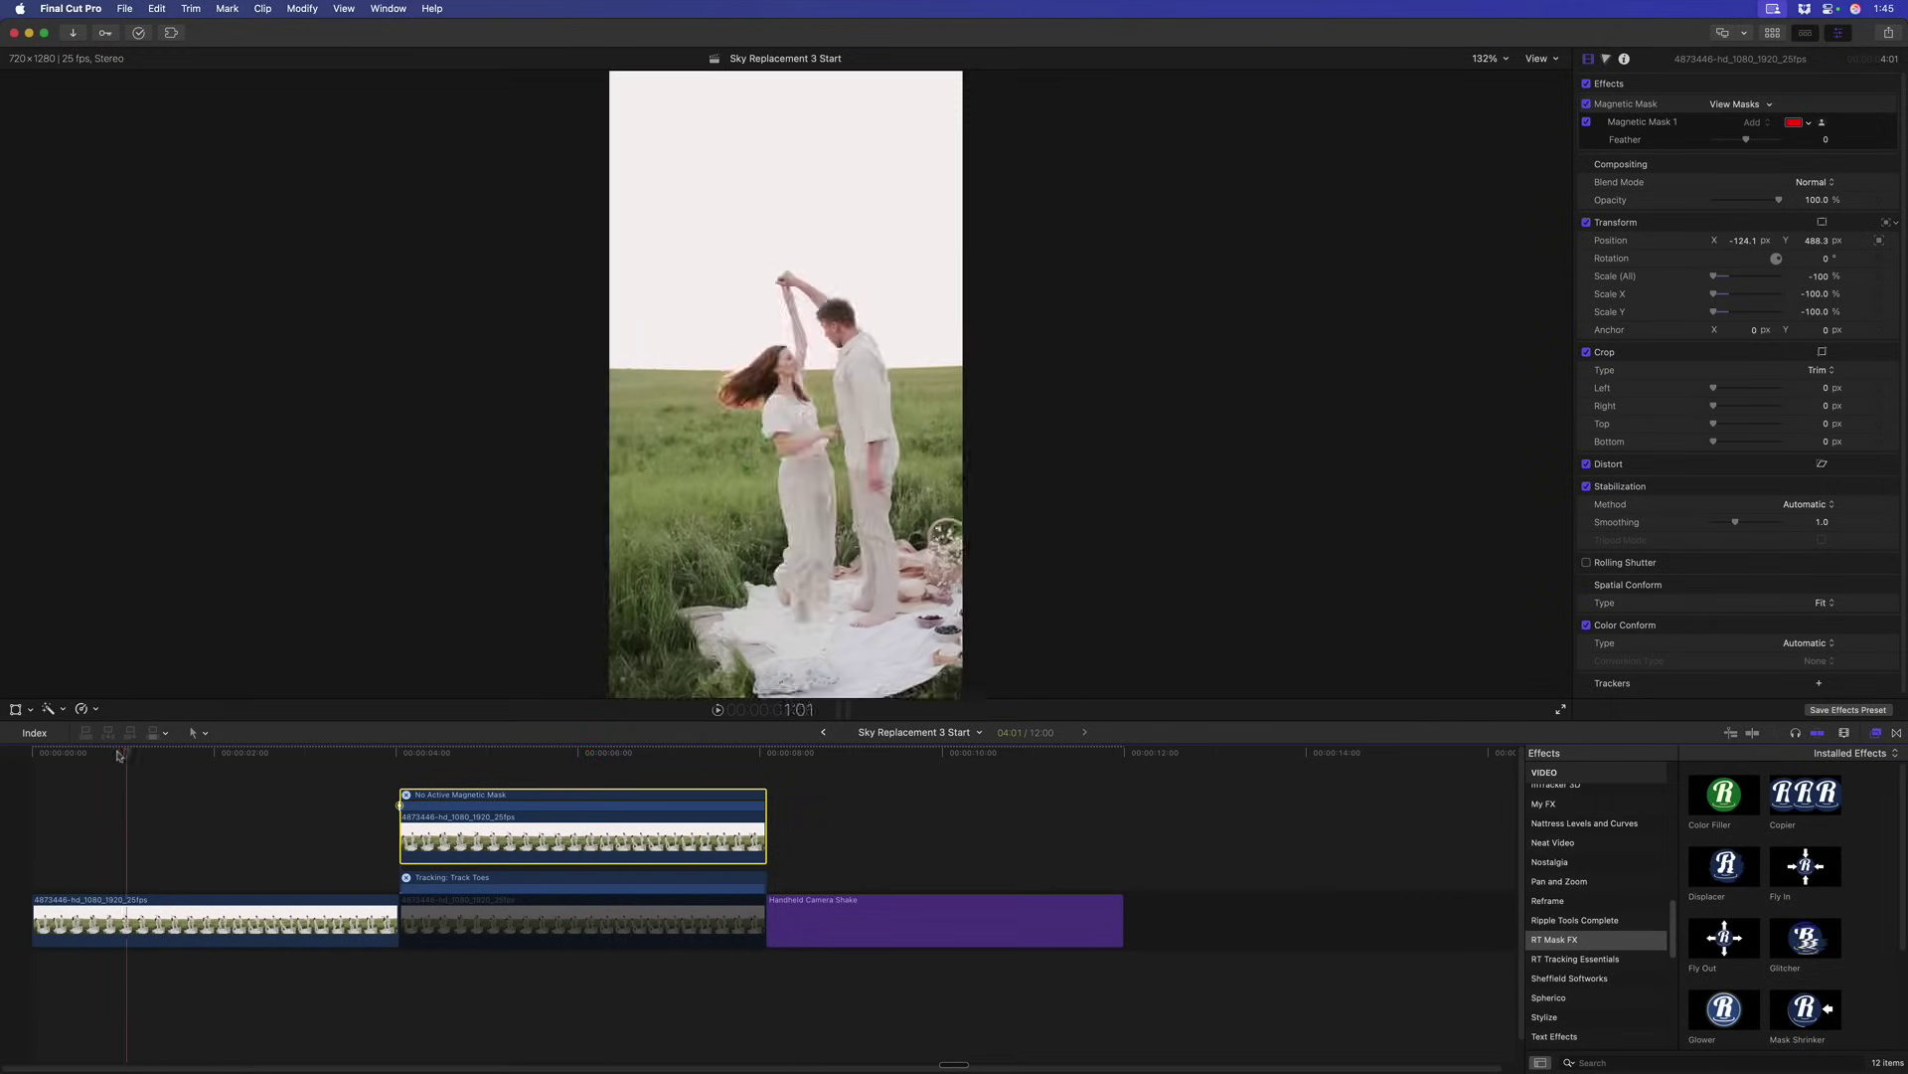
pyautogui.click(58, 937)
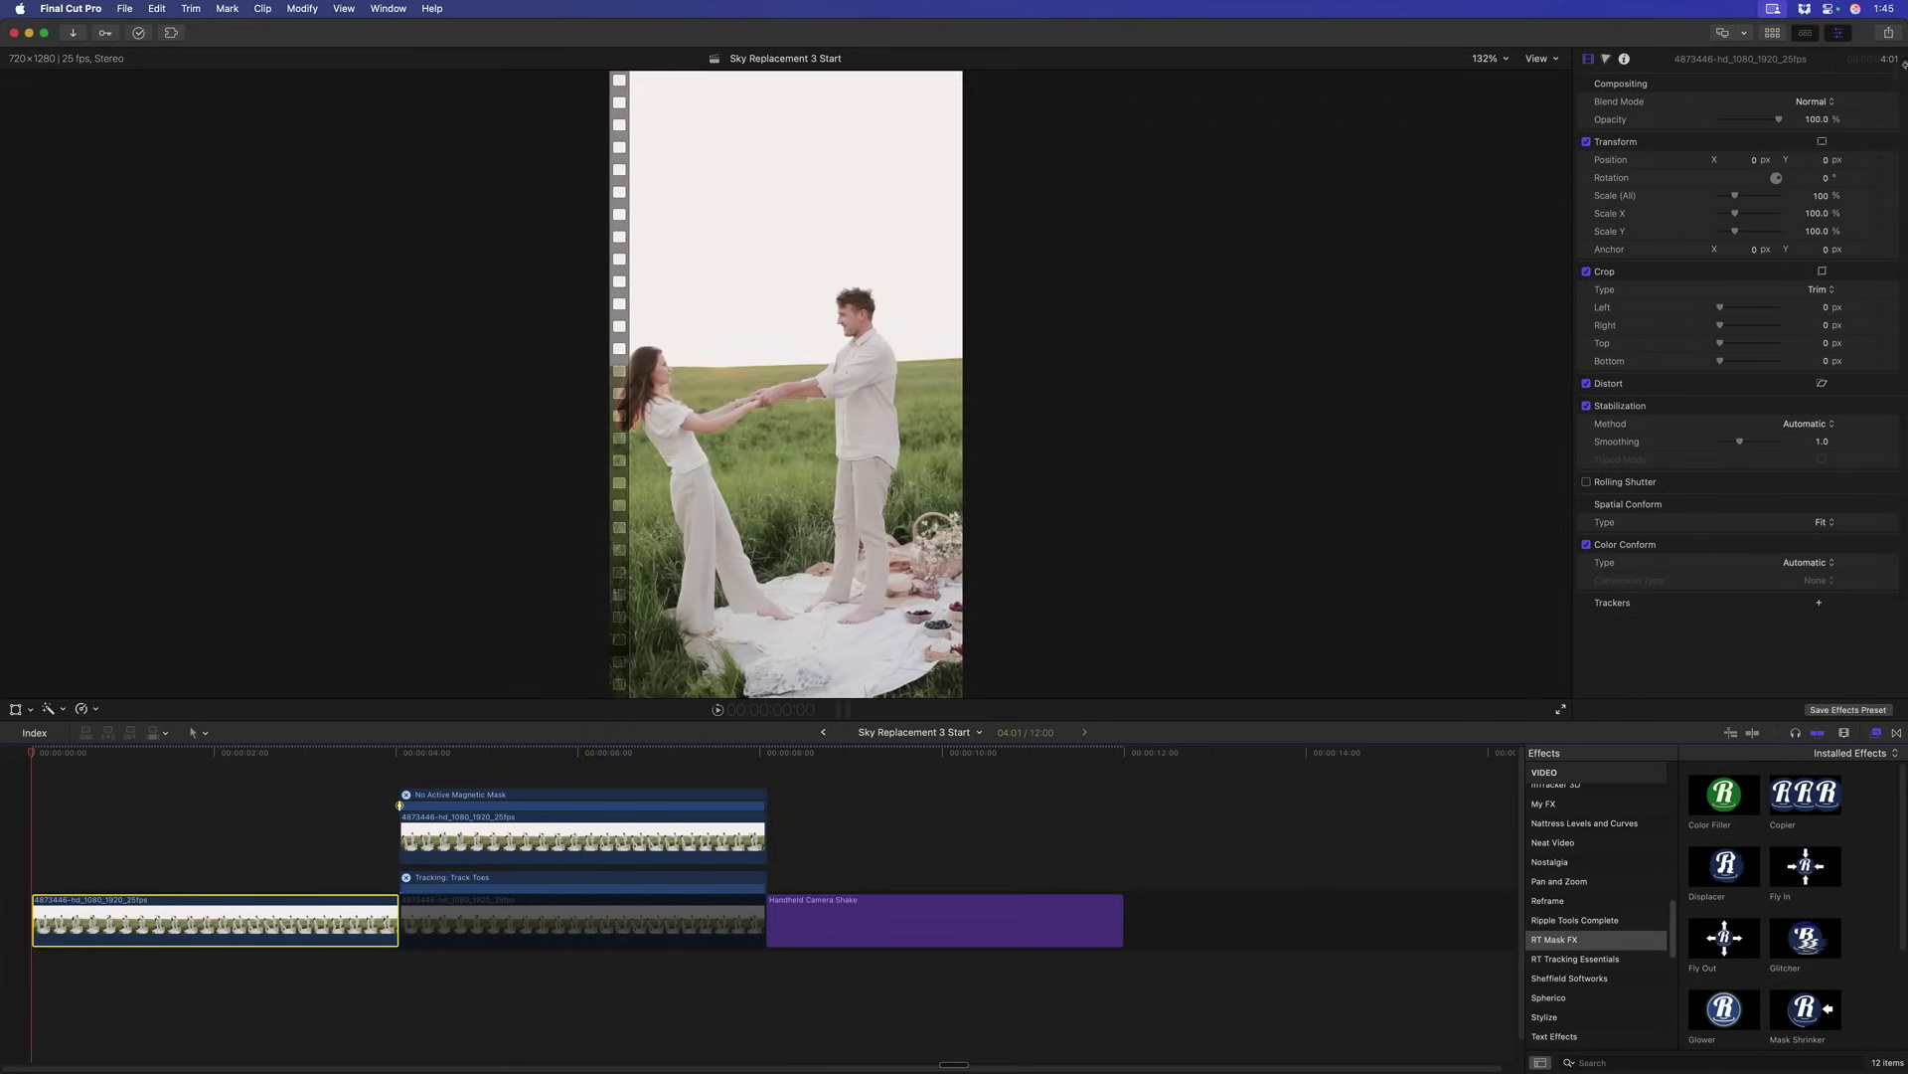
# - Save the current frame as the JPEG 'Dancing Couple for sky' in the WIP folder
pyautogui.click(1888, 32)
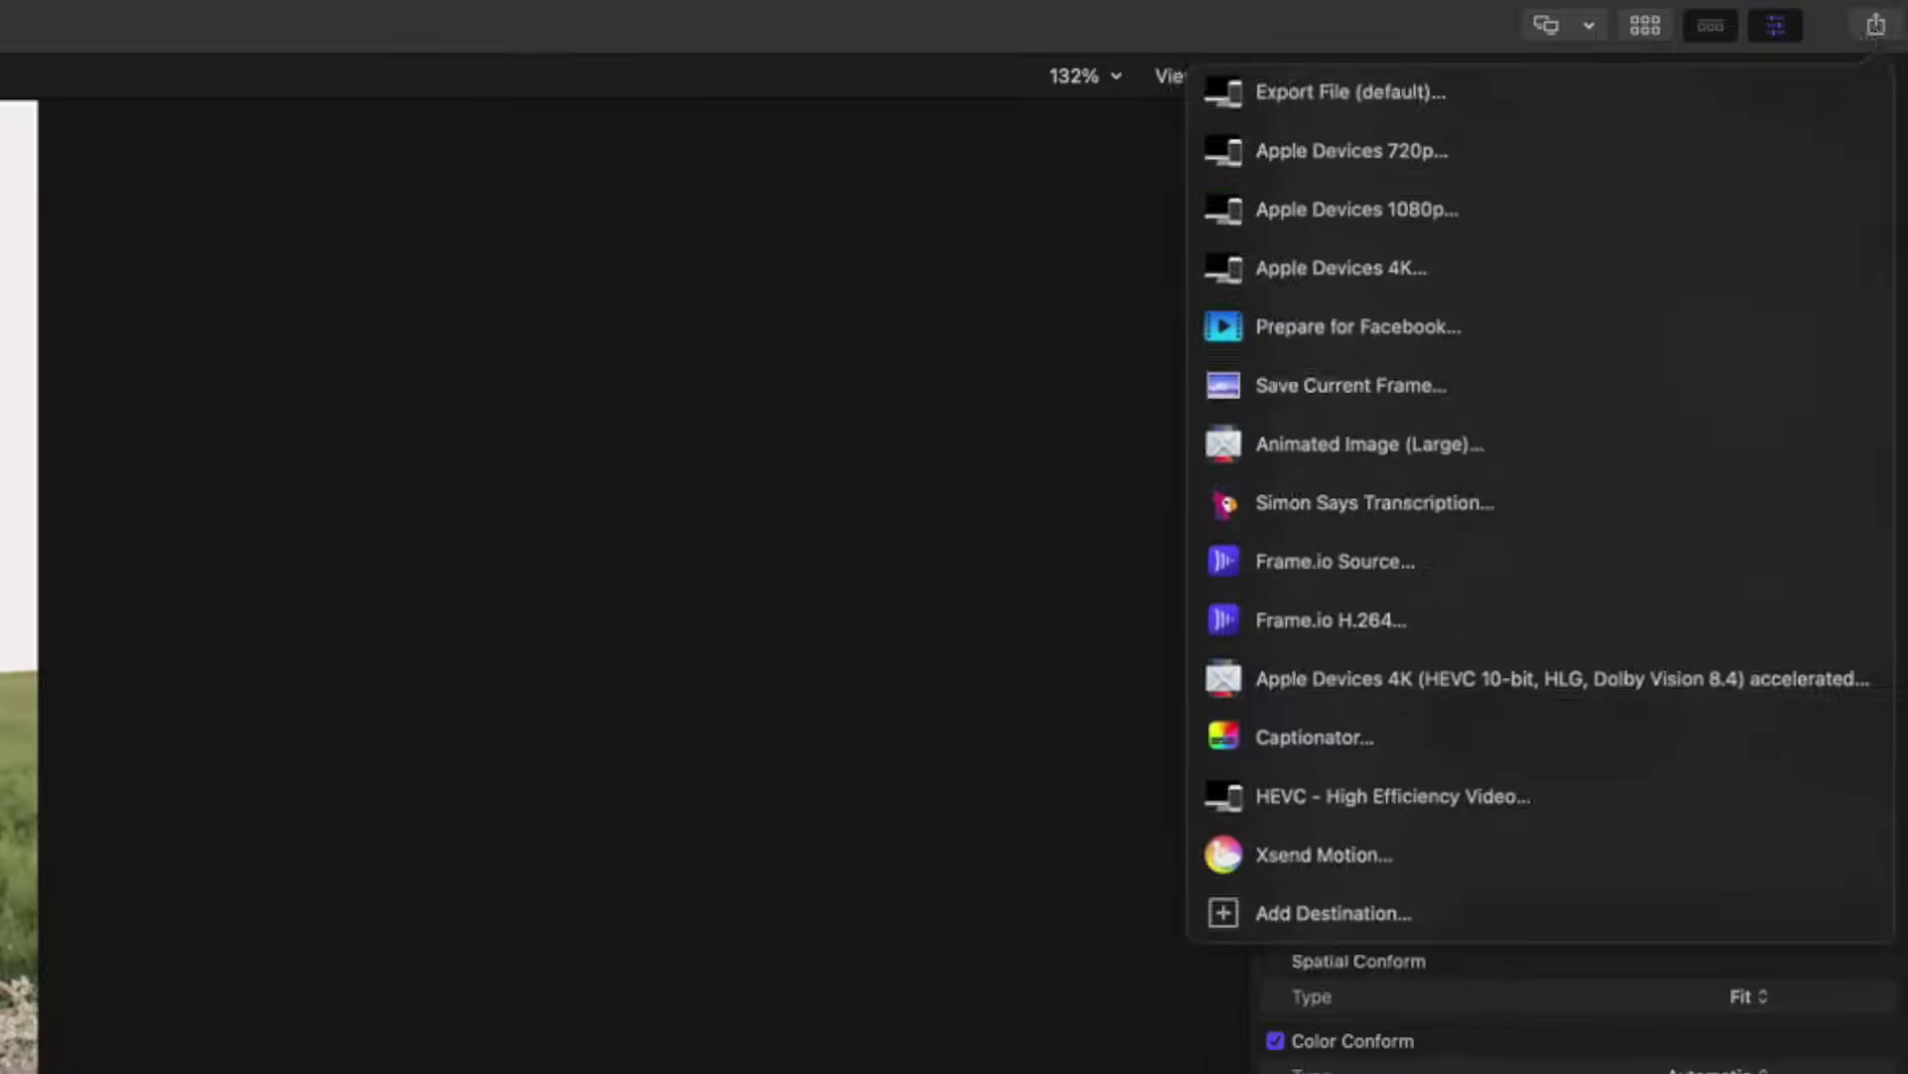
pyautogui.click(1511, 400)
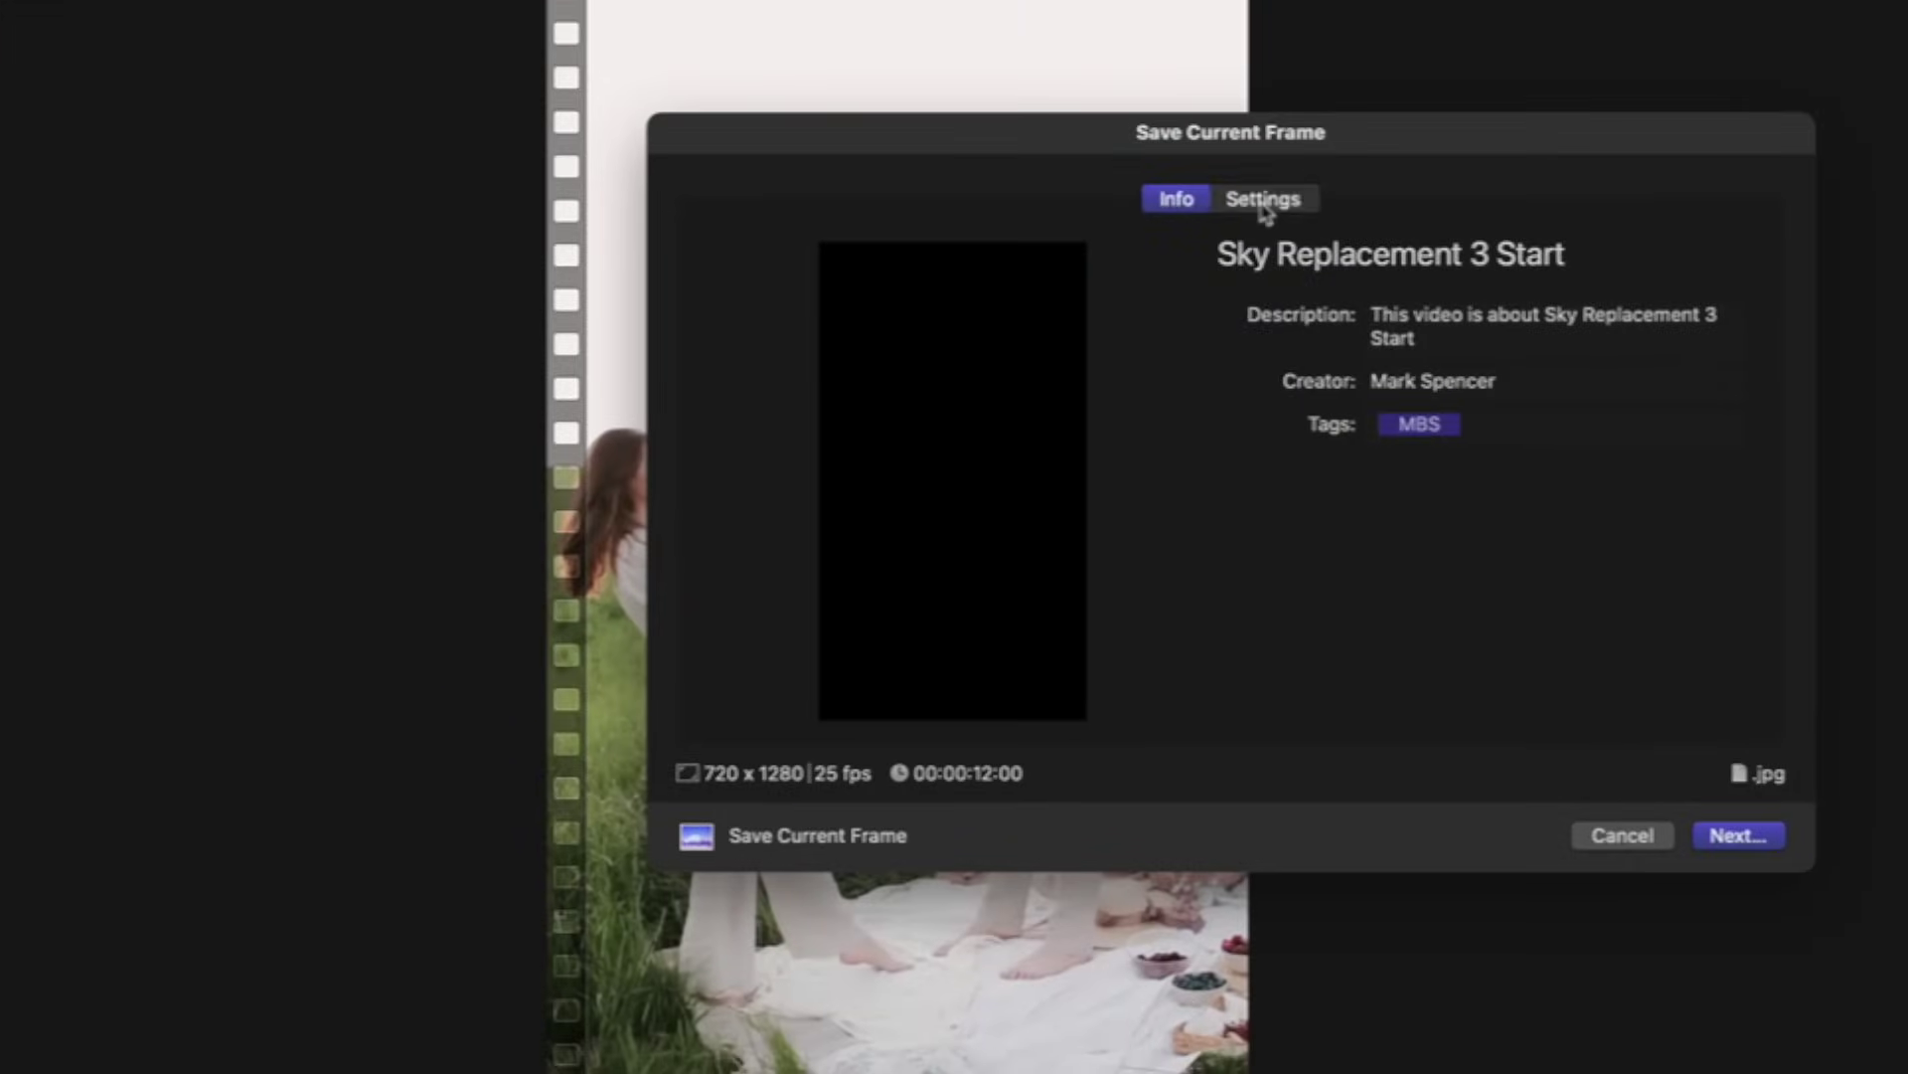
pyautogui.click(1263, 200)
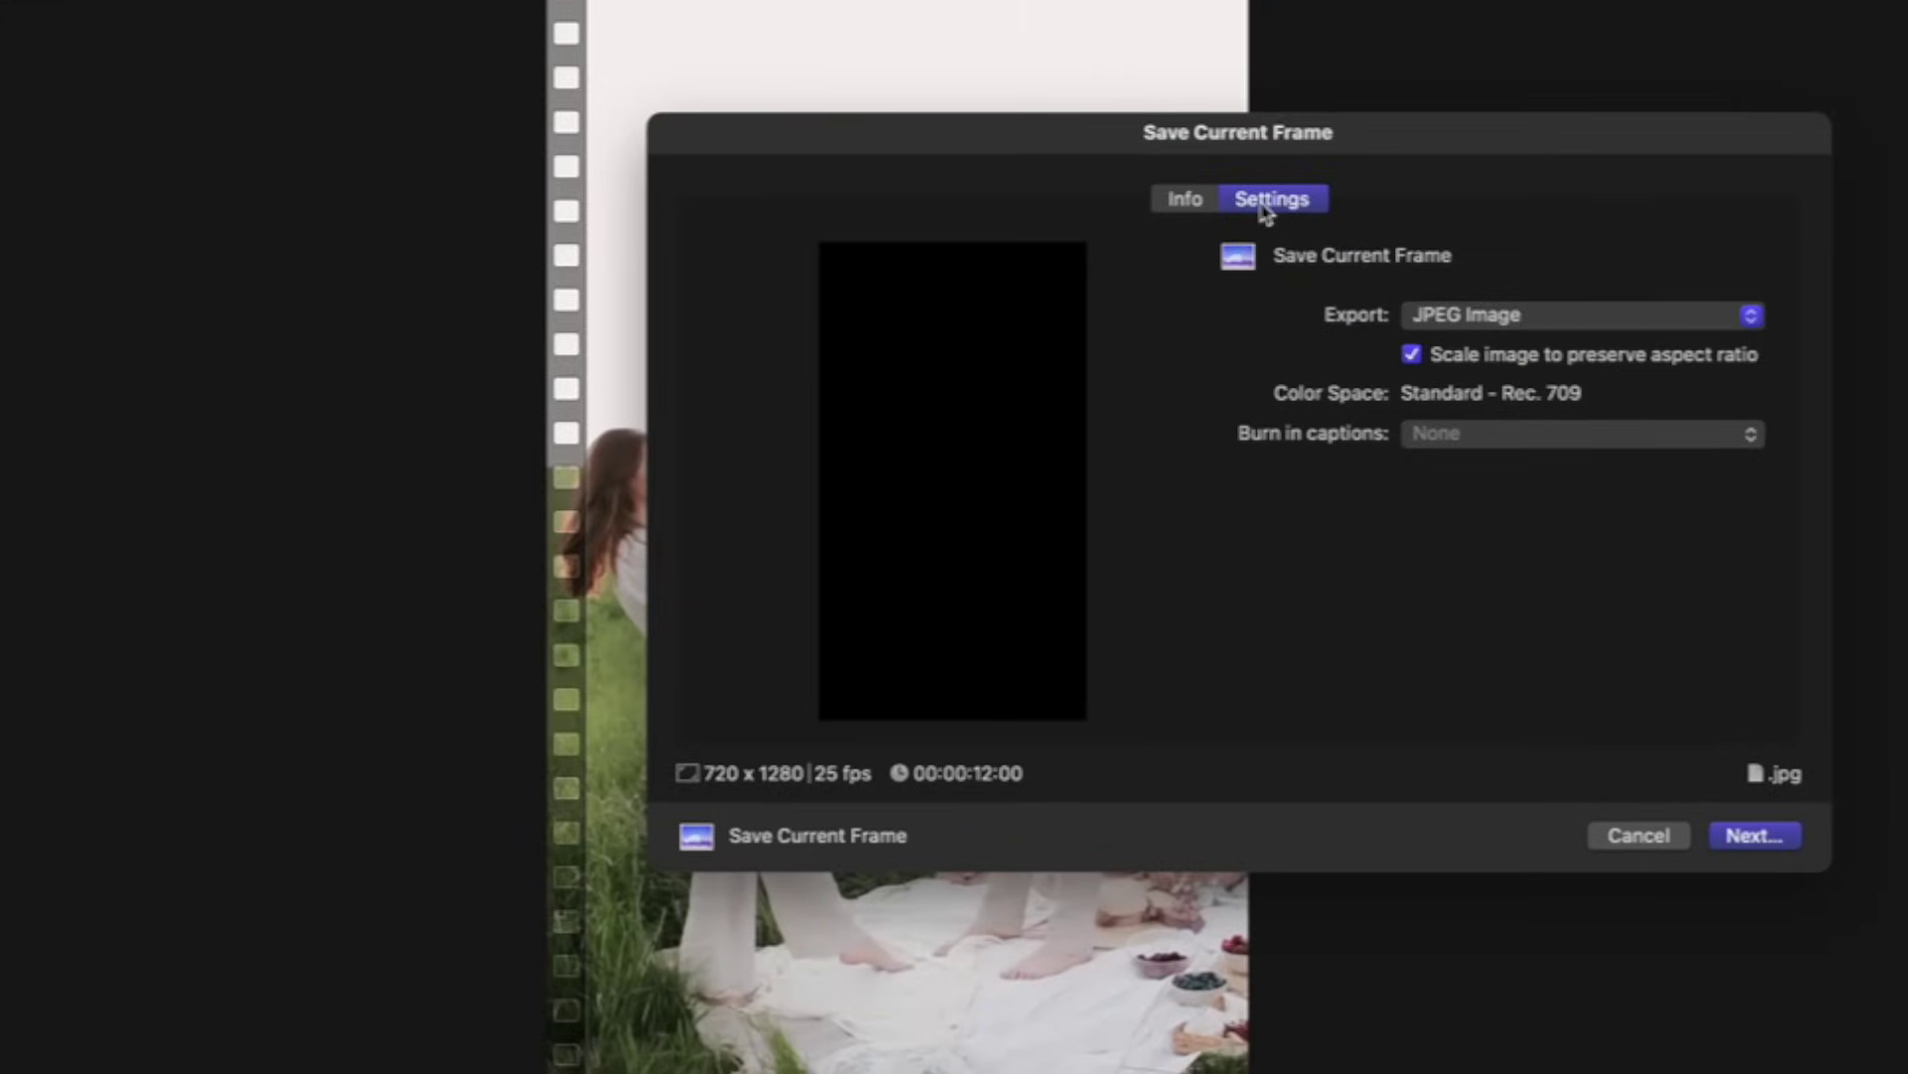
pyautogui.click(1755, 836)
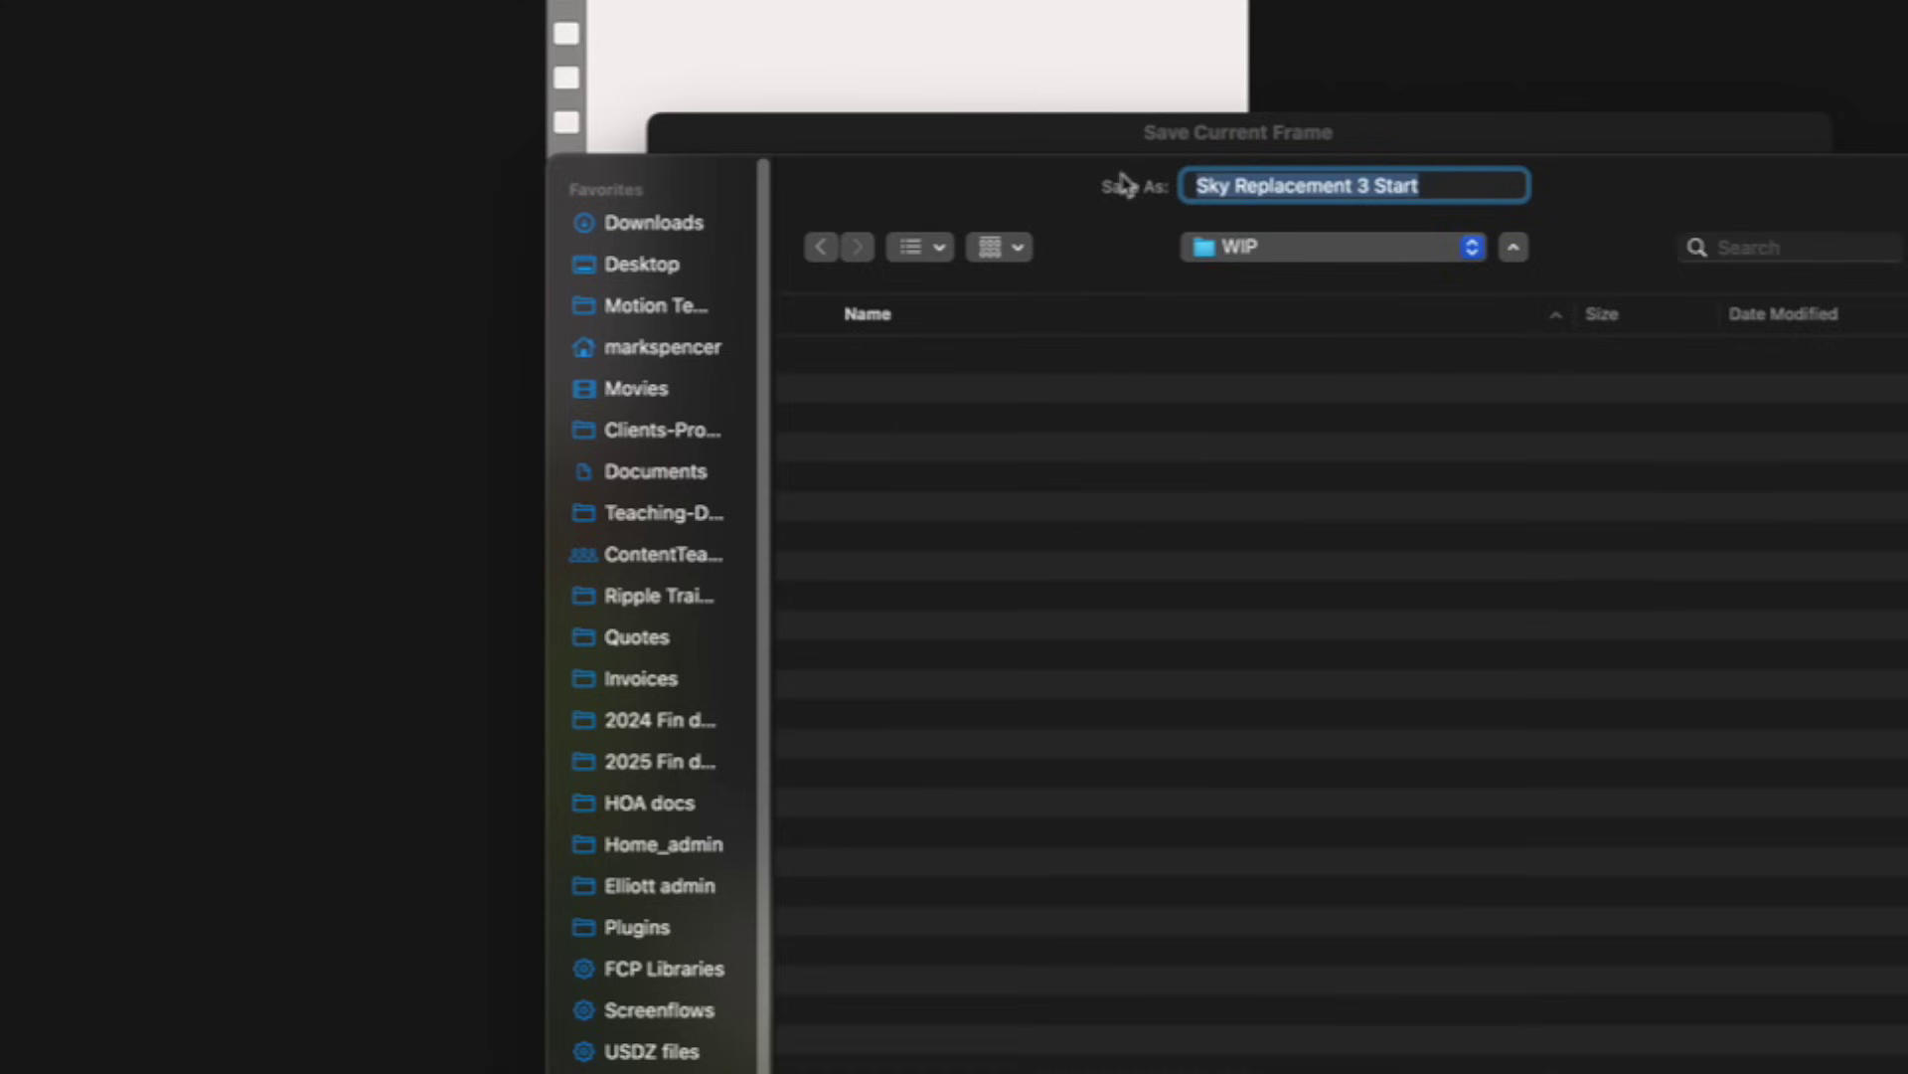
pyautogui.write('Dan')
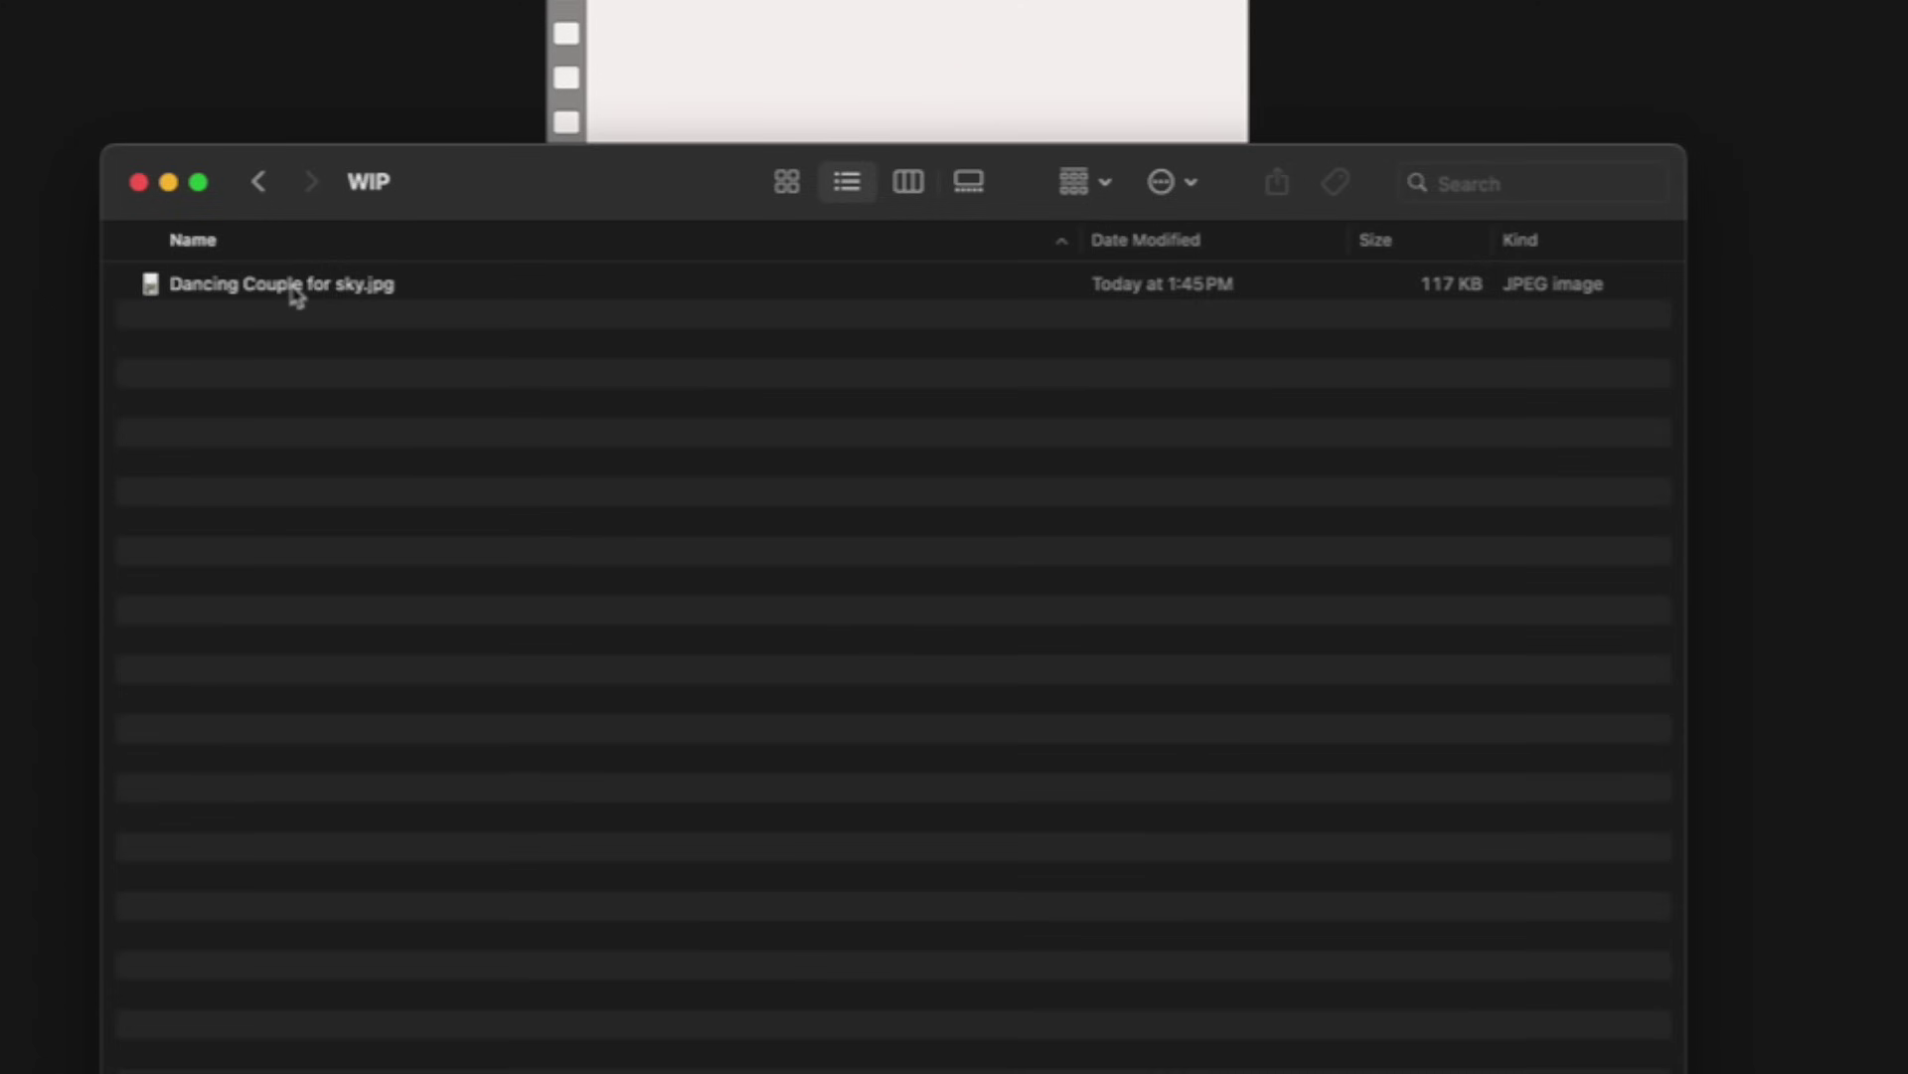
# - Open 'Dancing Couple for sky.jpg' from Finder in Photoshop 2025
pyautogui.rightClick(294, 292)
pyautogui.moveTo(343, 334)
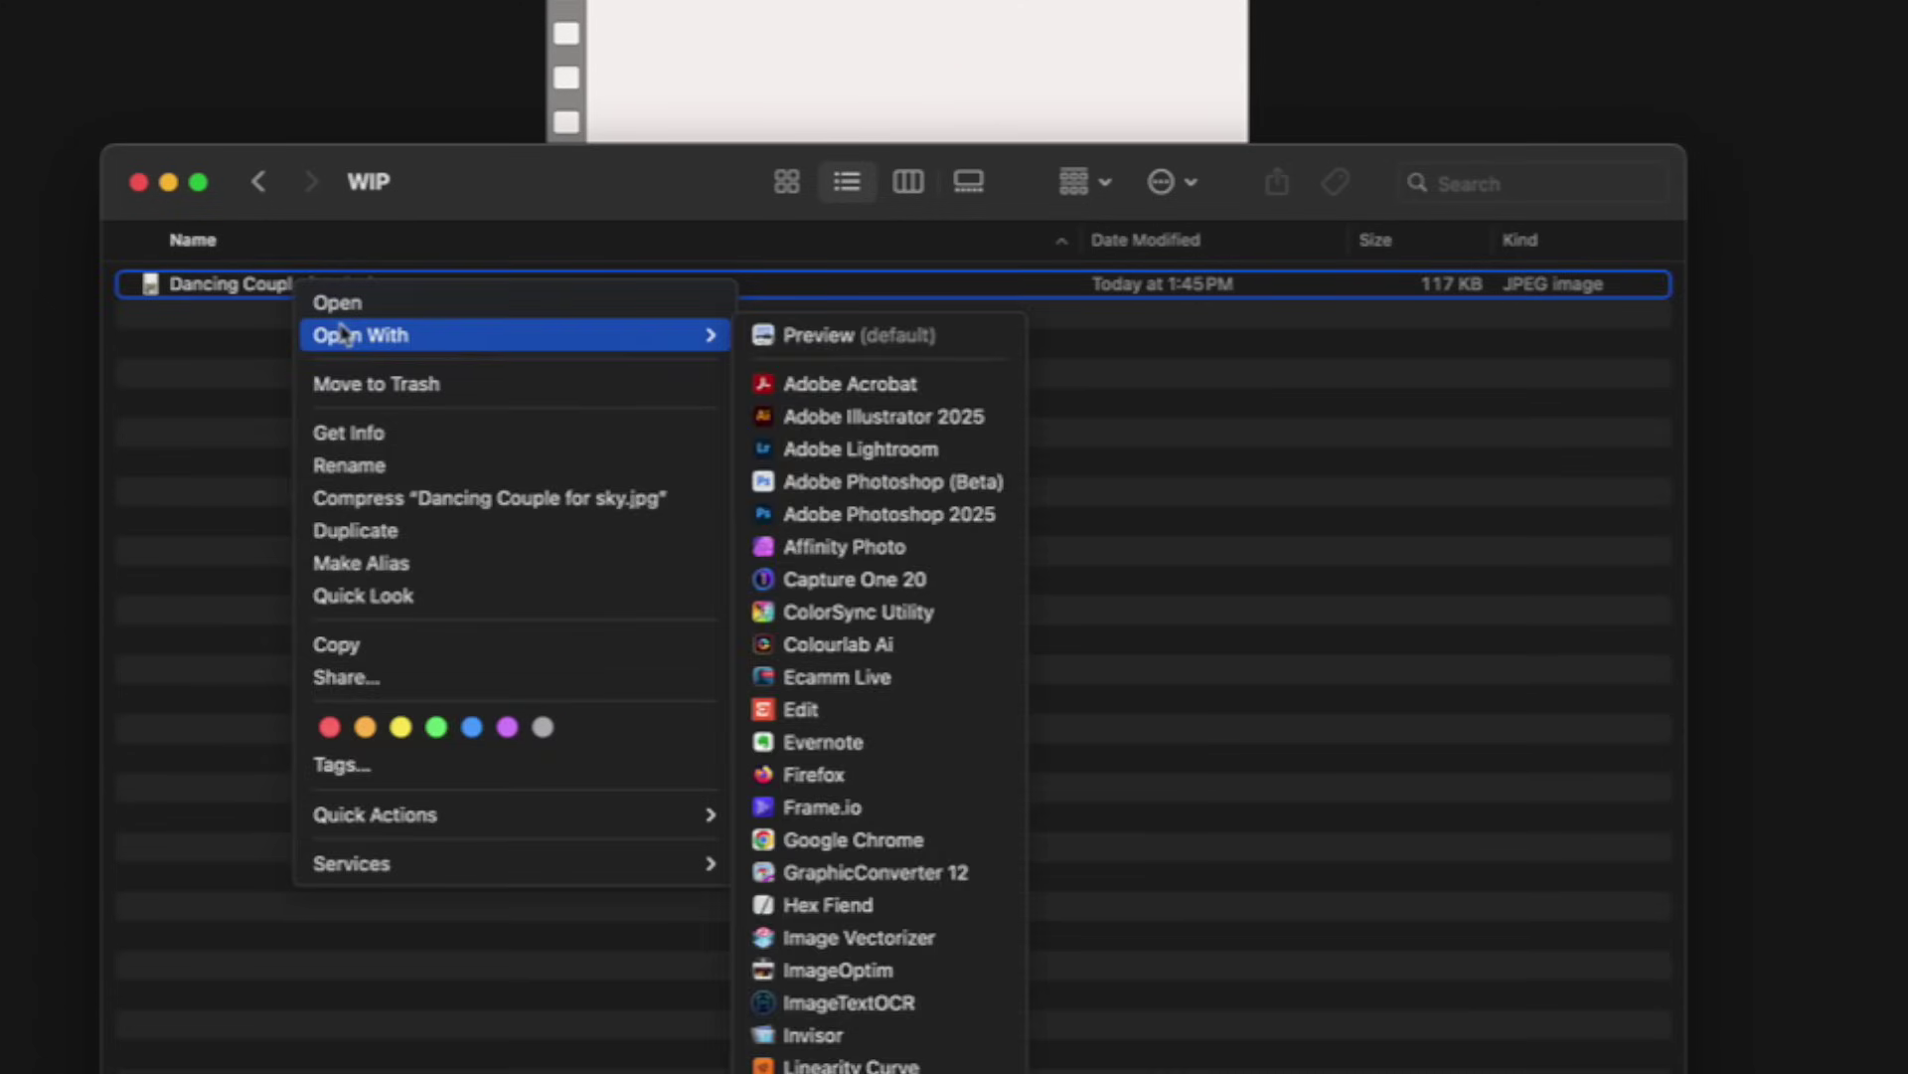
pyautogui.click(950, 514)
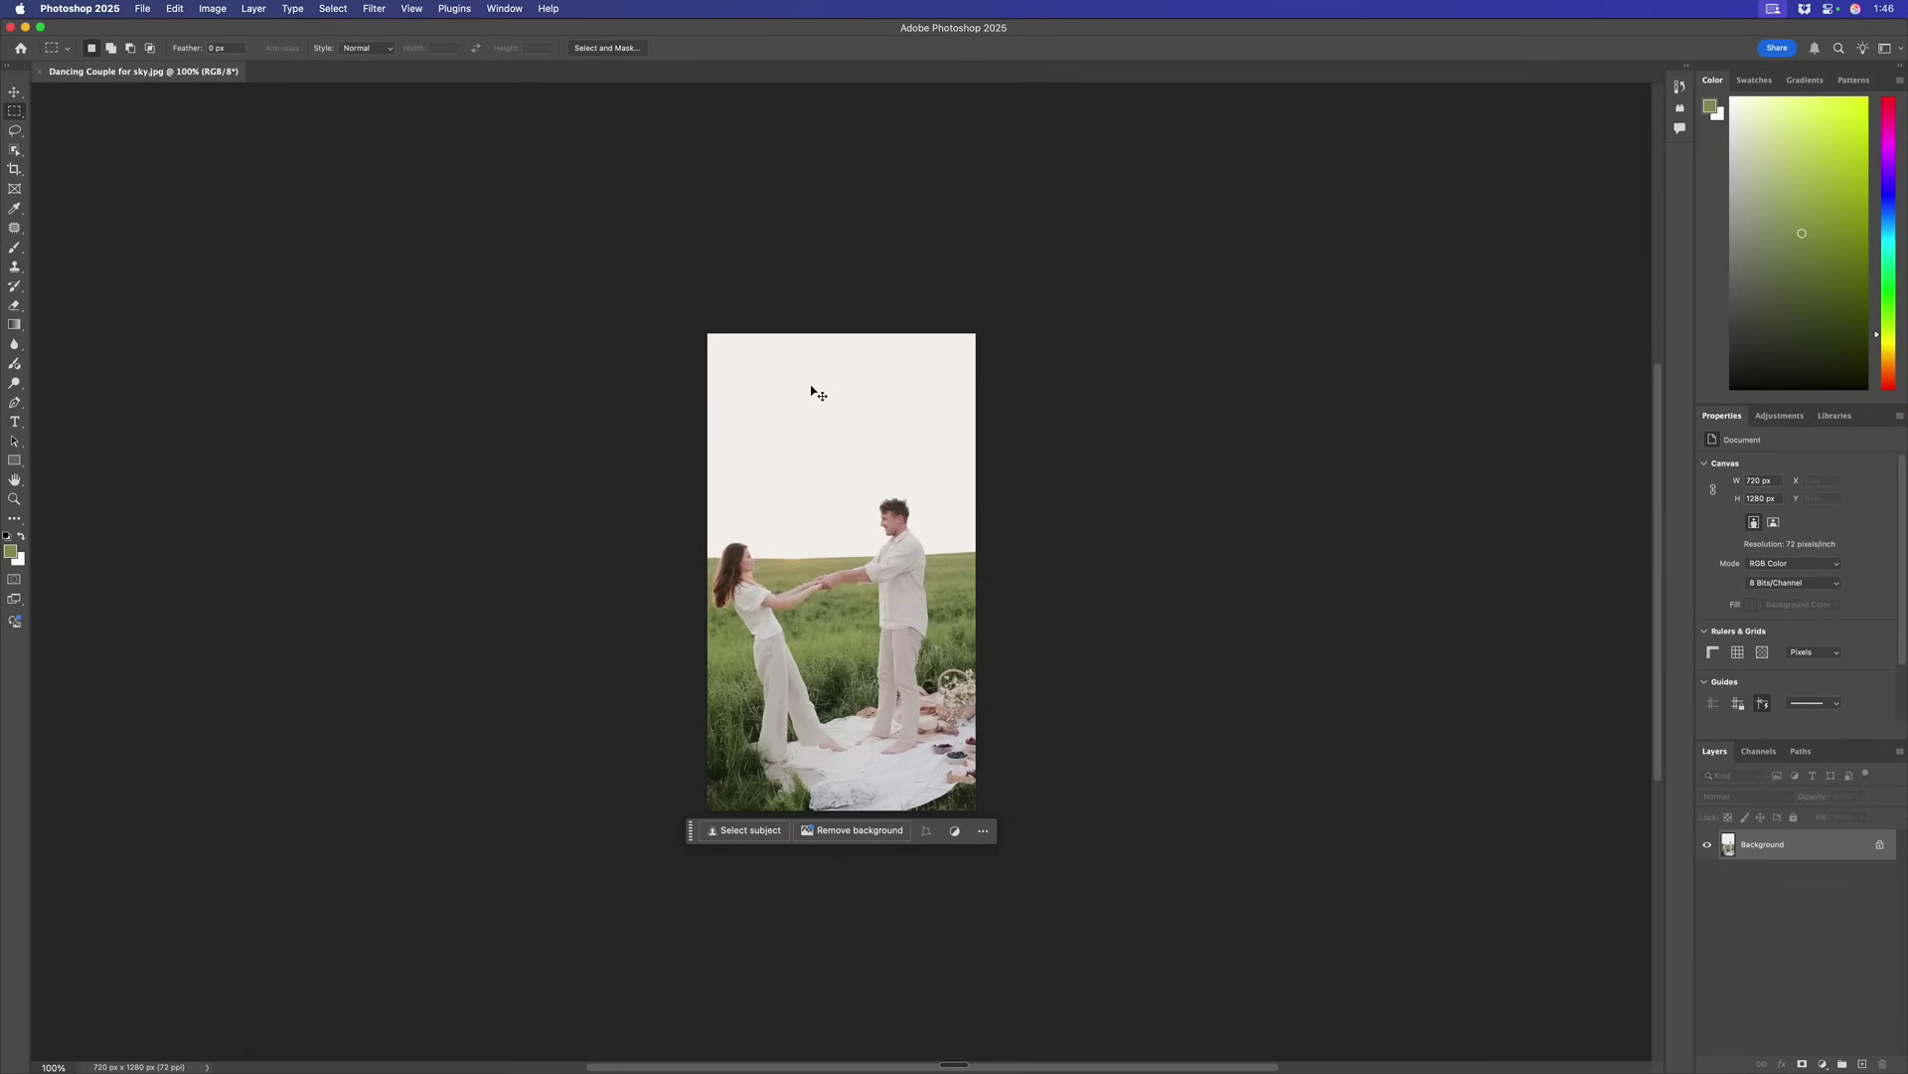
# - At 200% zoom, select the woman and the man with the Object Selection Tool
pyautogui.press('super+equal')
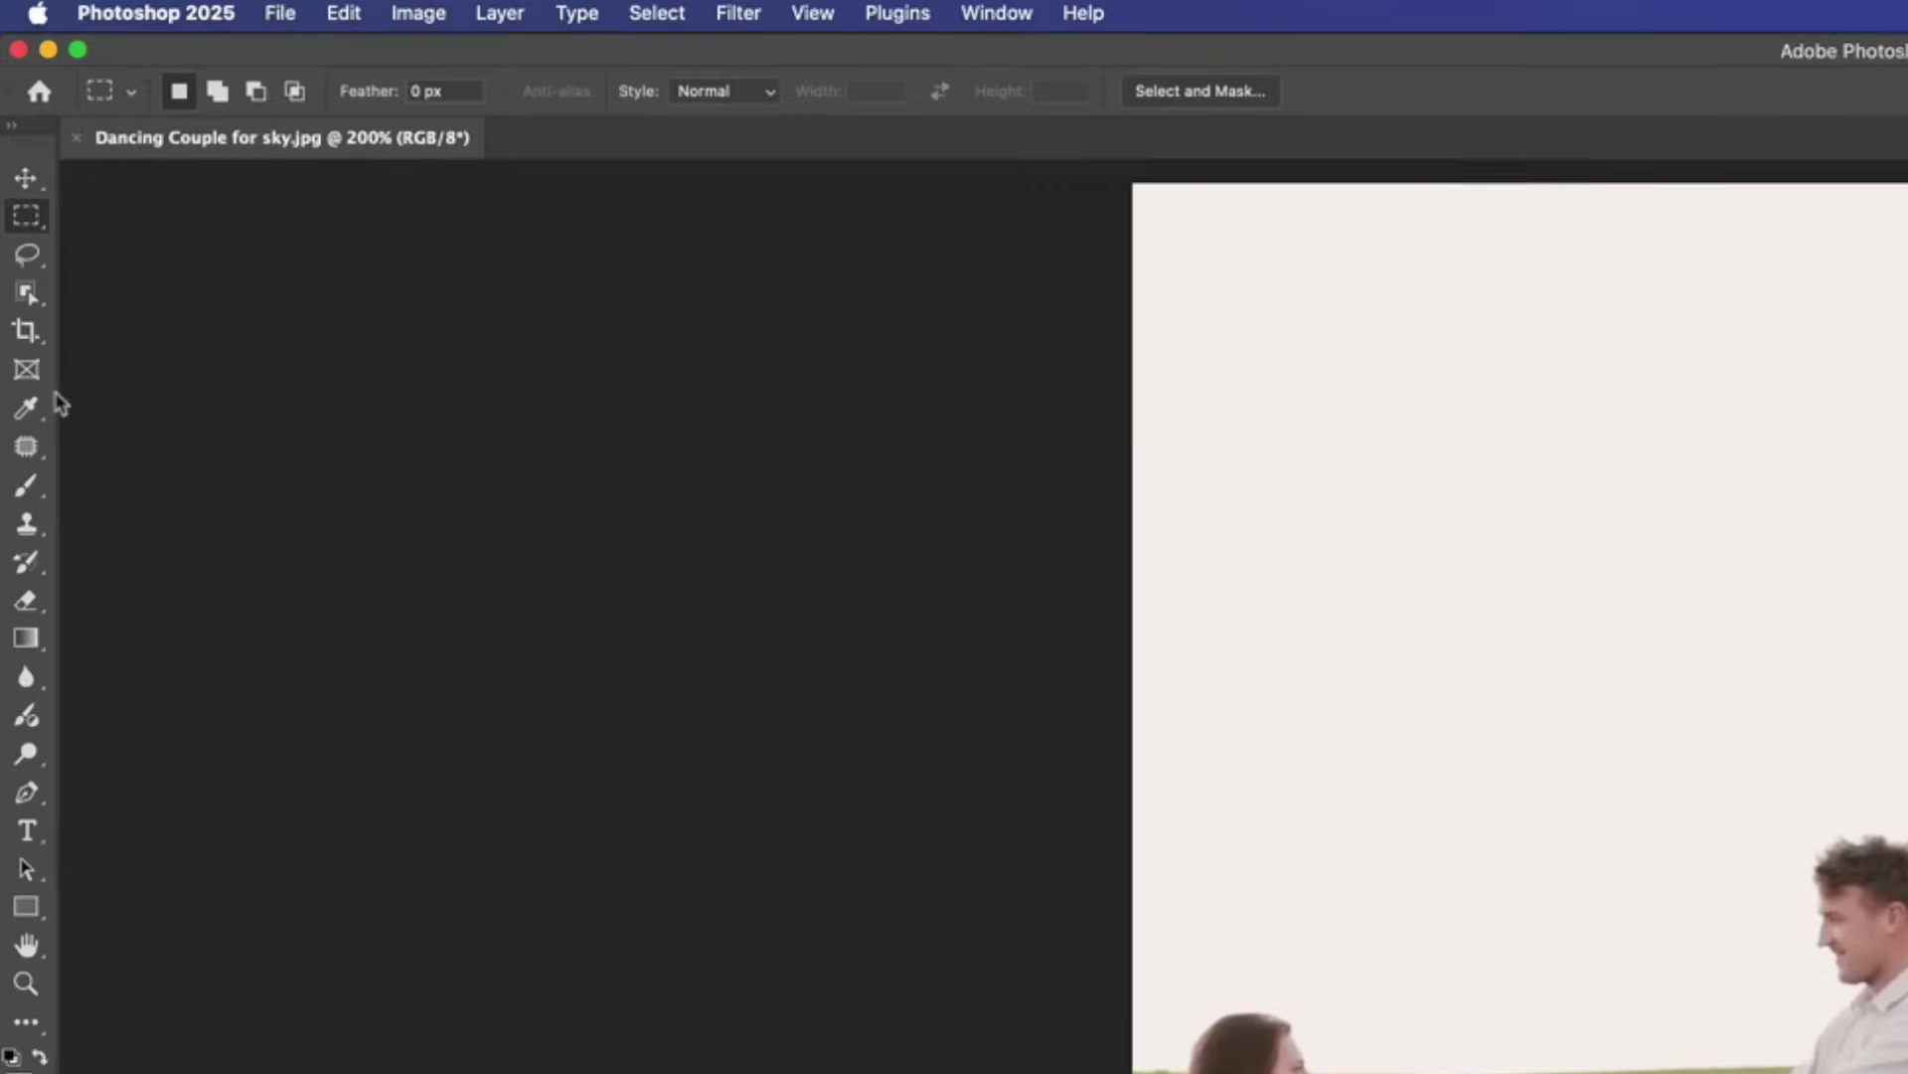
pyautogui.click(30, 294)
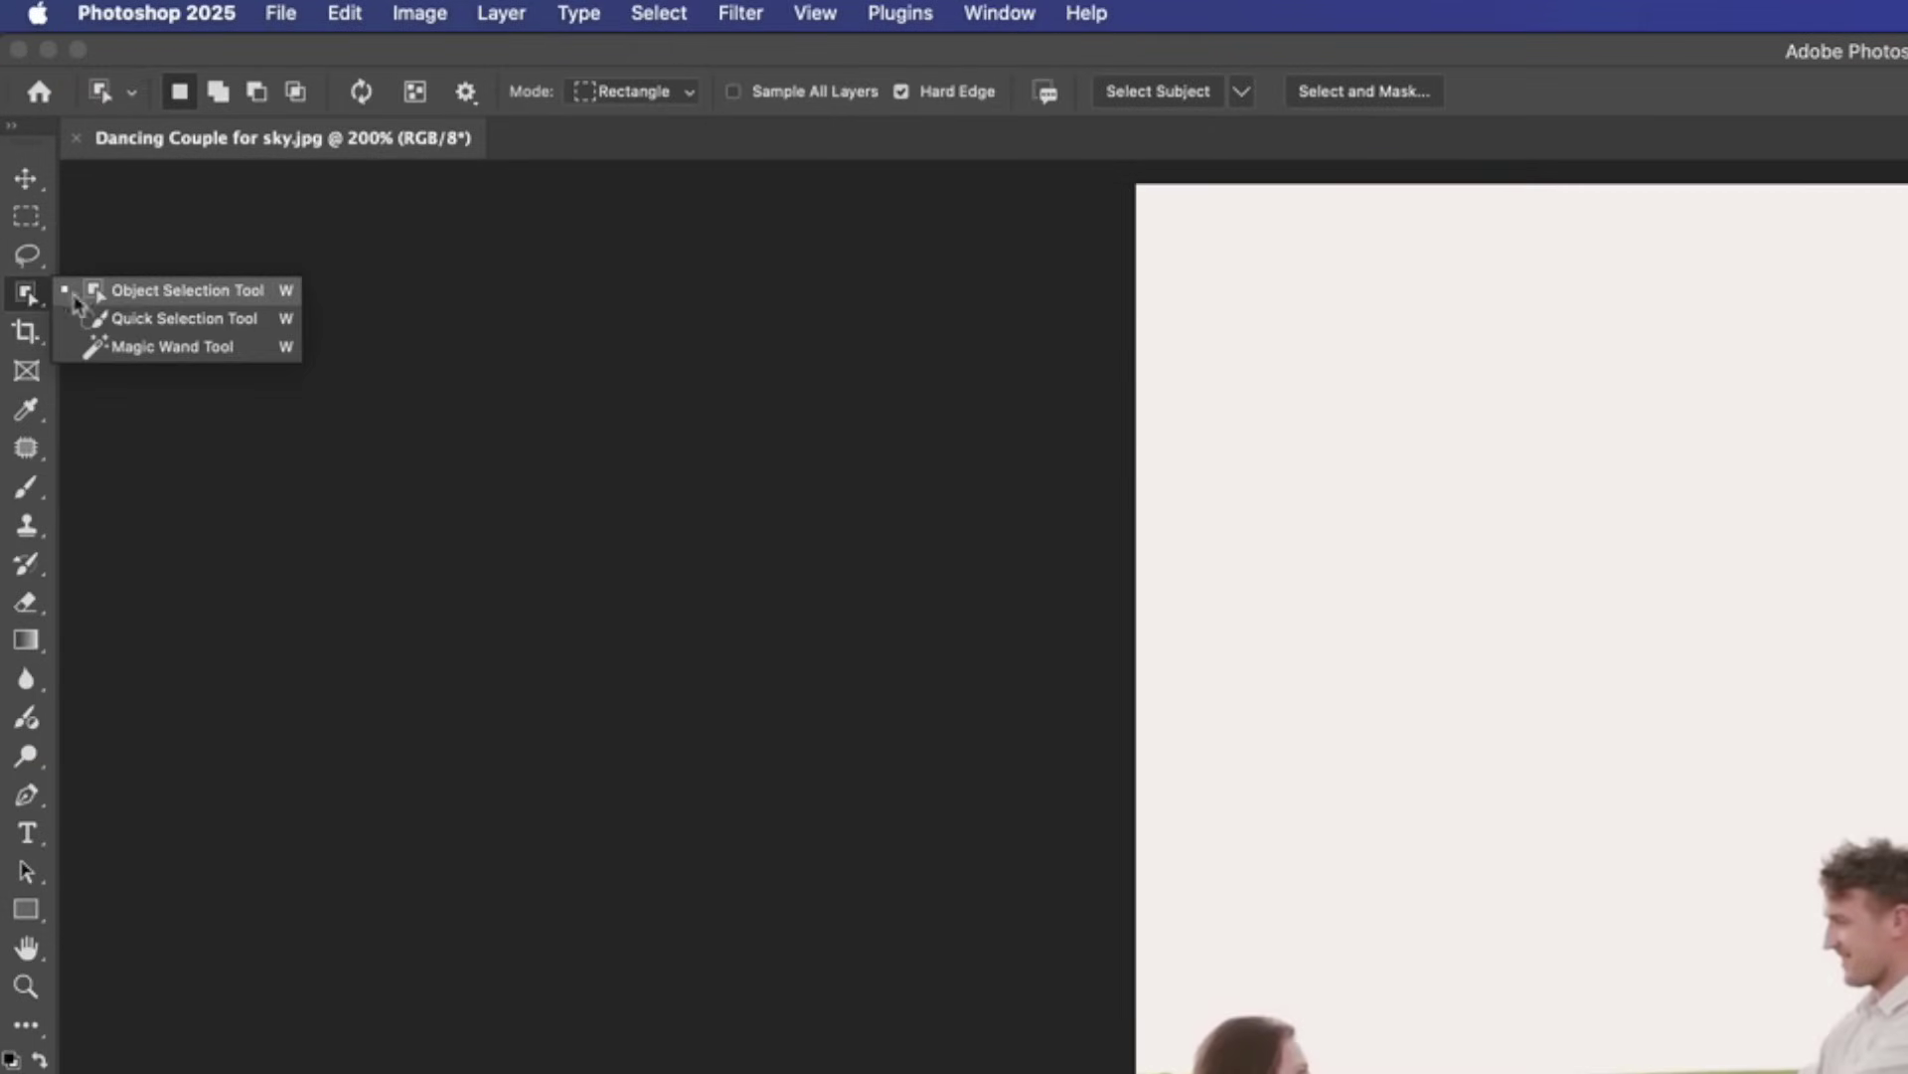
pyautogui.click(201, 295)
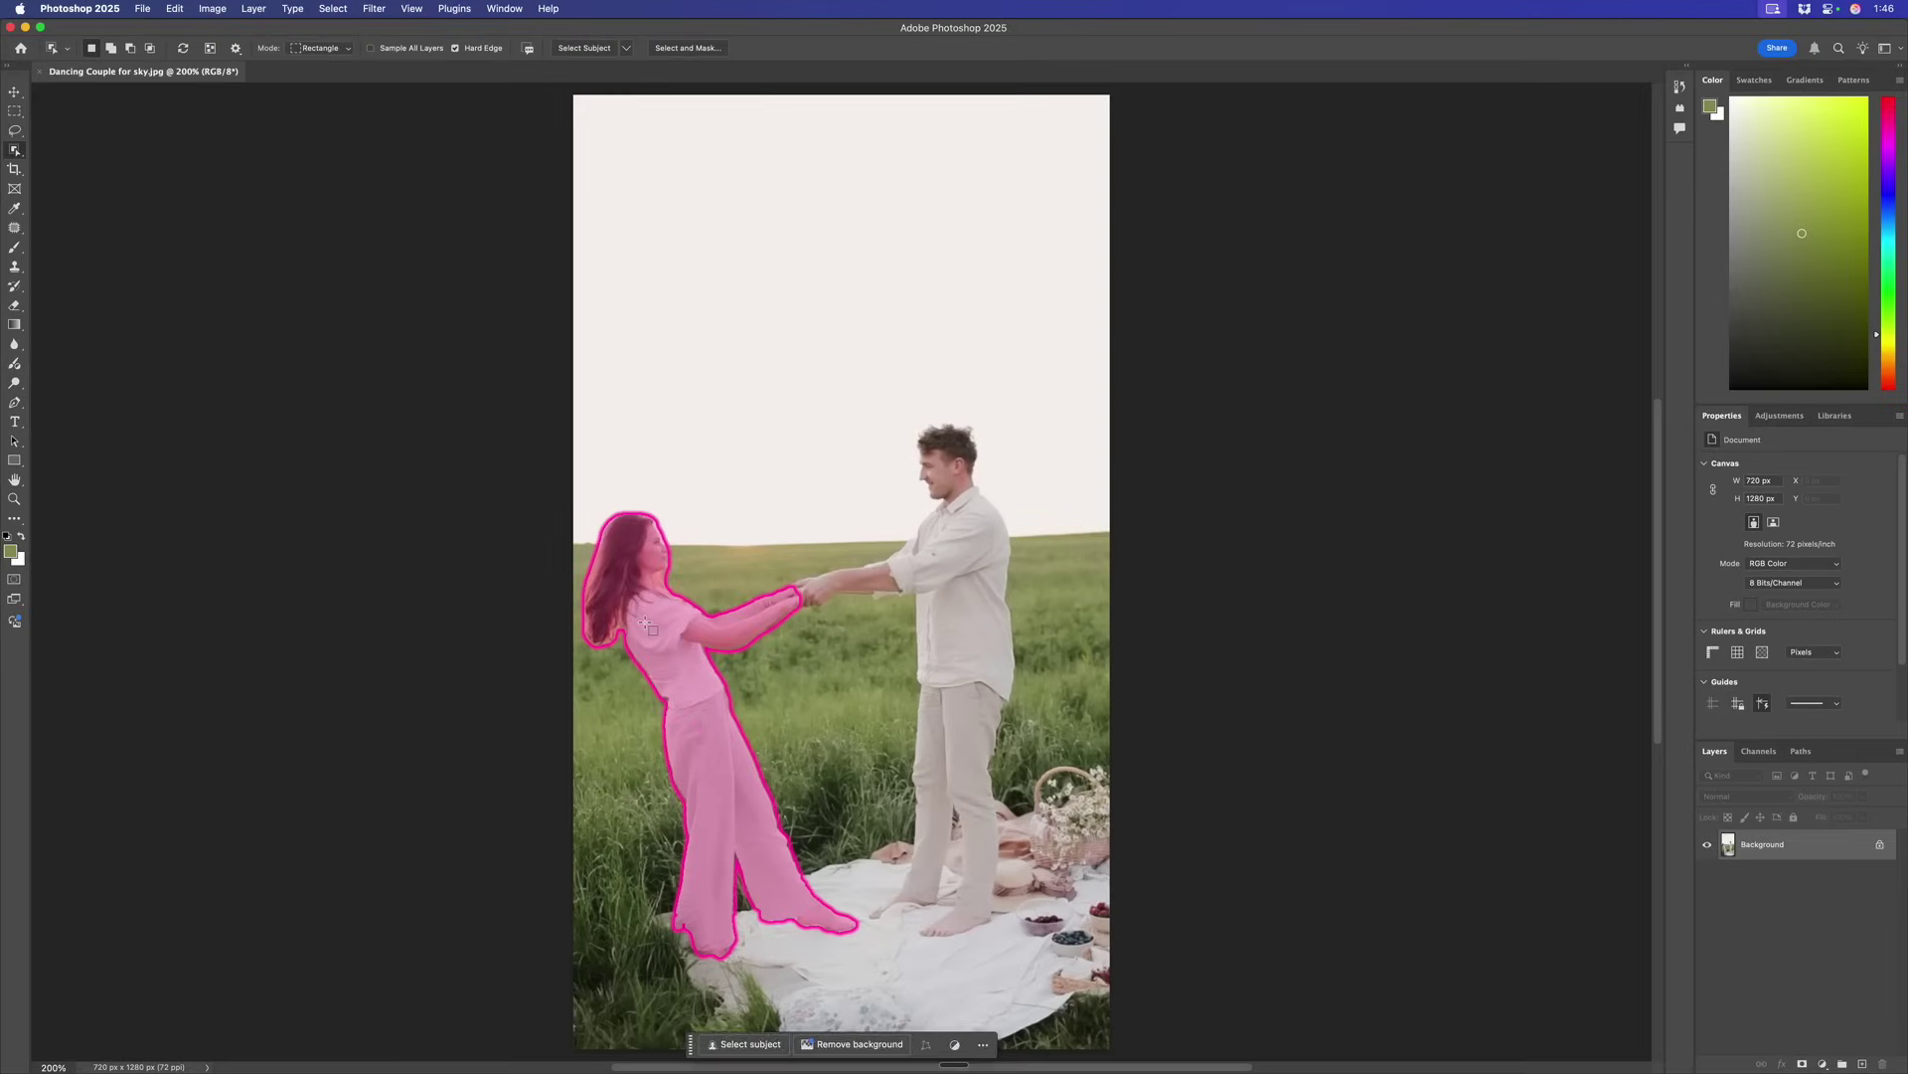
pyautogui.click(646, 626)
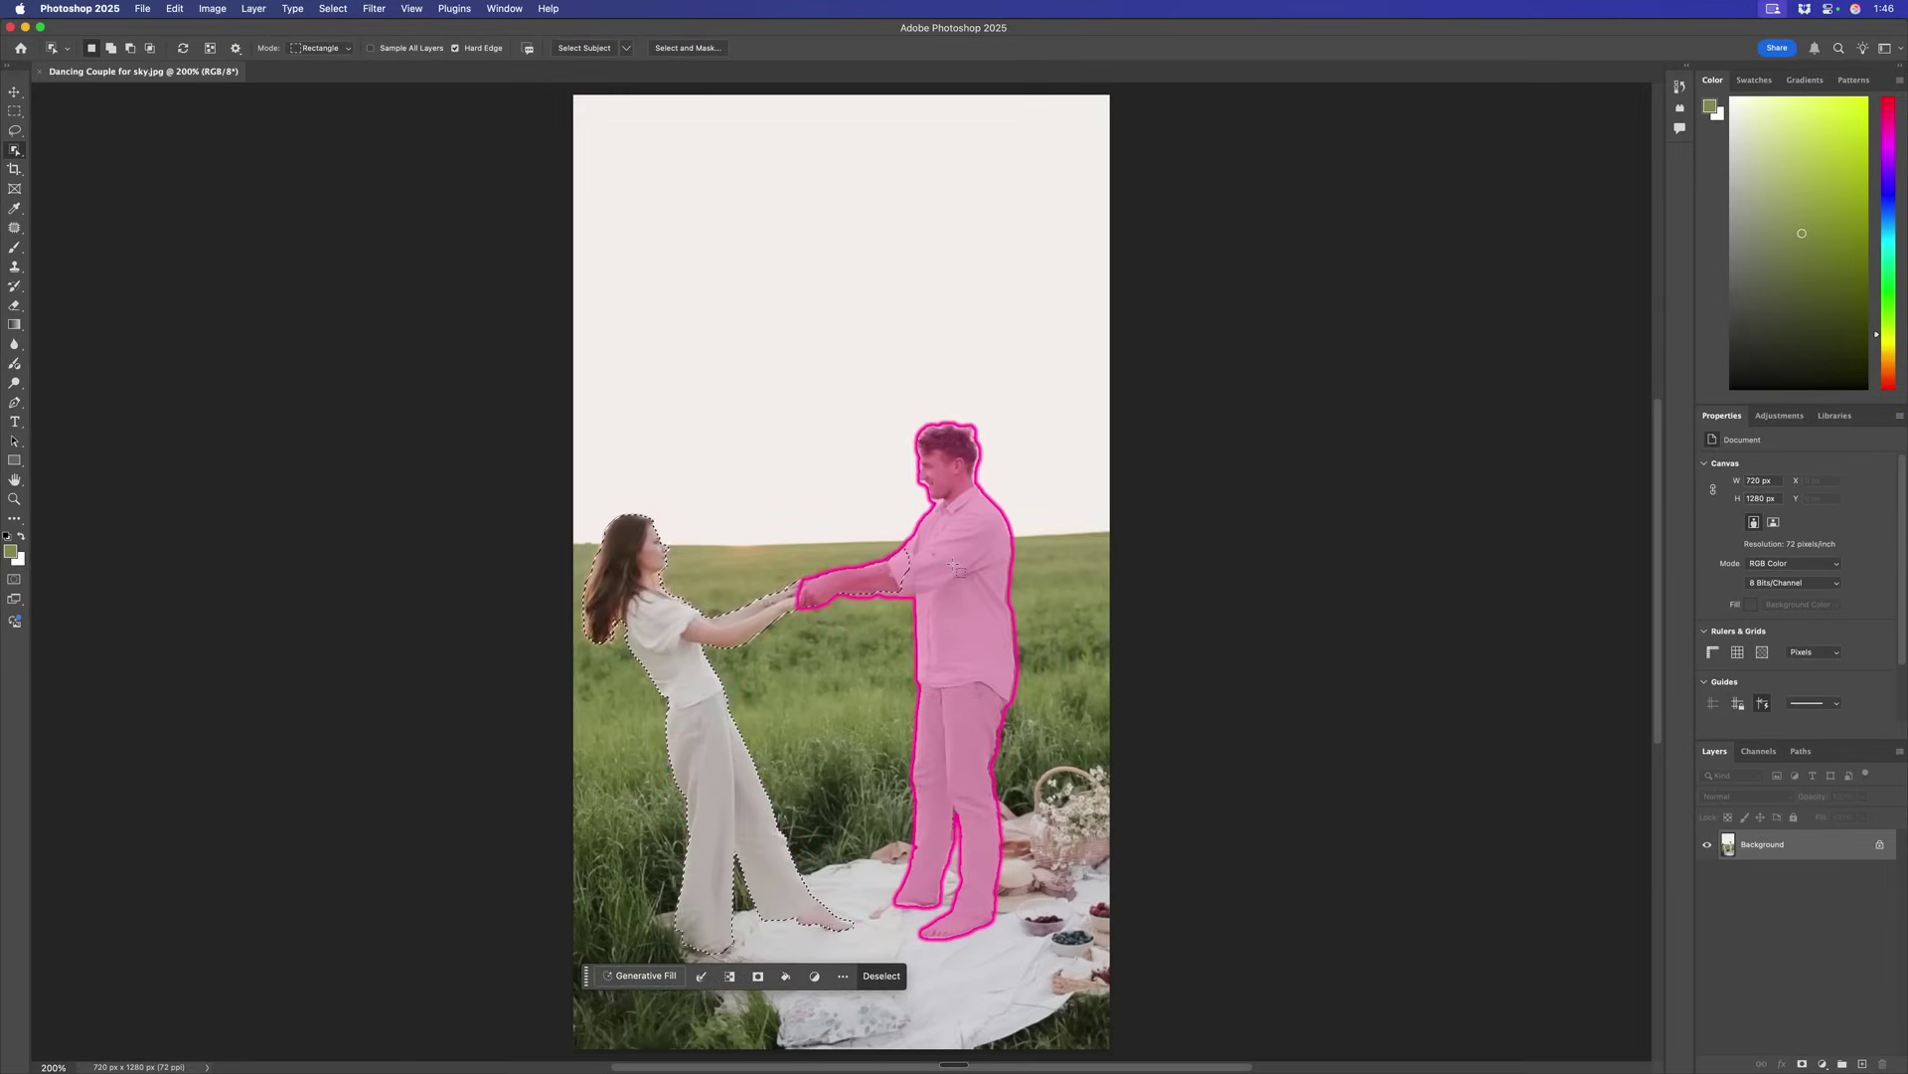
pyautogui.keyDown('shift'); pyautogui.click(953, 569); pyautogui.keyUp('shift')
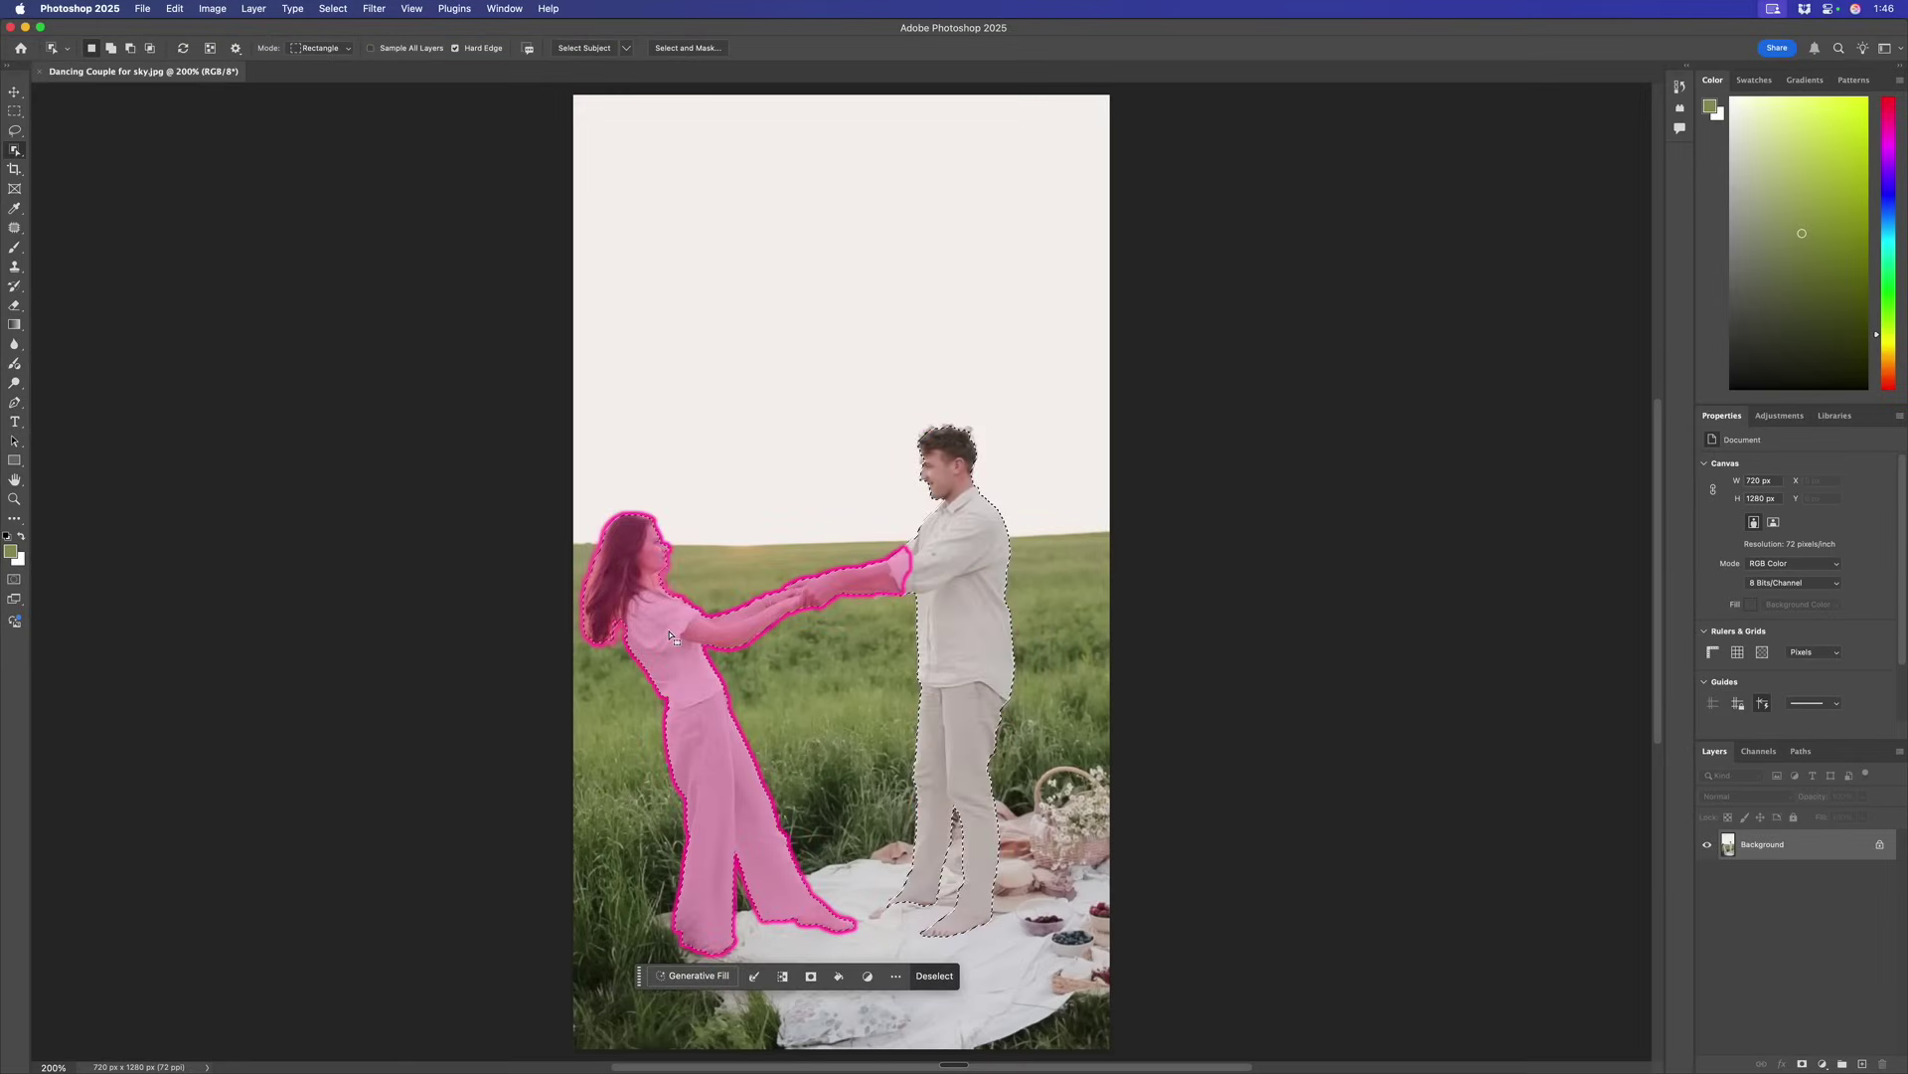
# - Bring up Select > Modify > Expand for the dancers' selection
pyautogui.click(333, 8)
pyautogui.moveTo(407, 235)
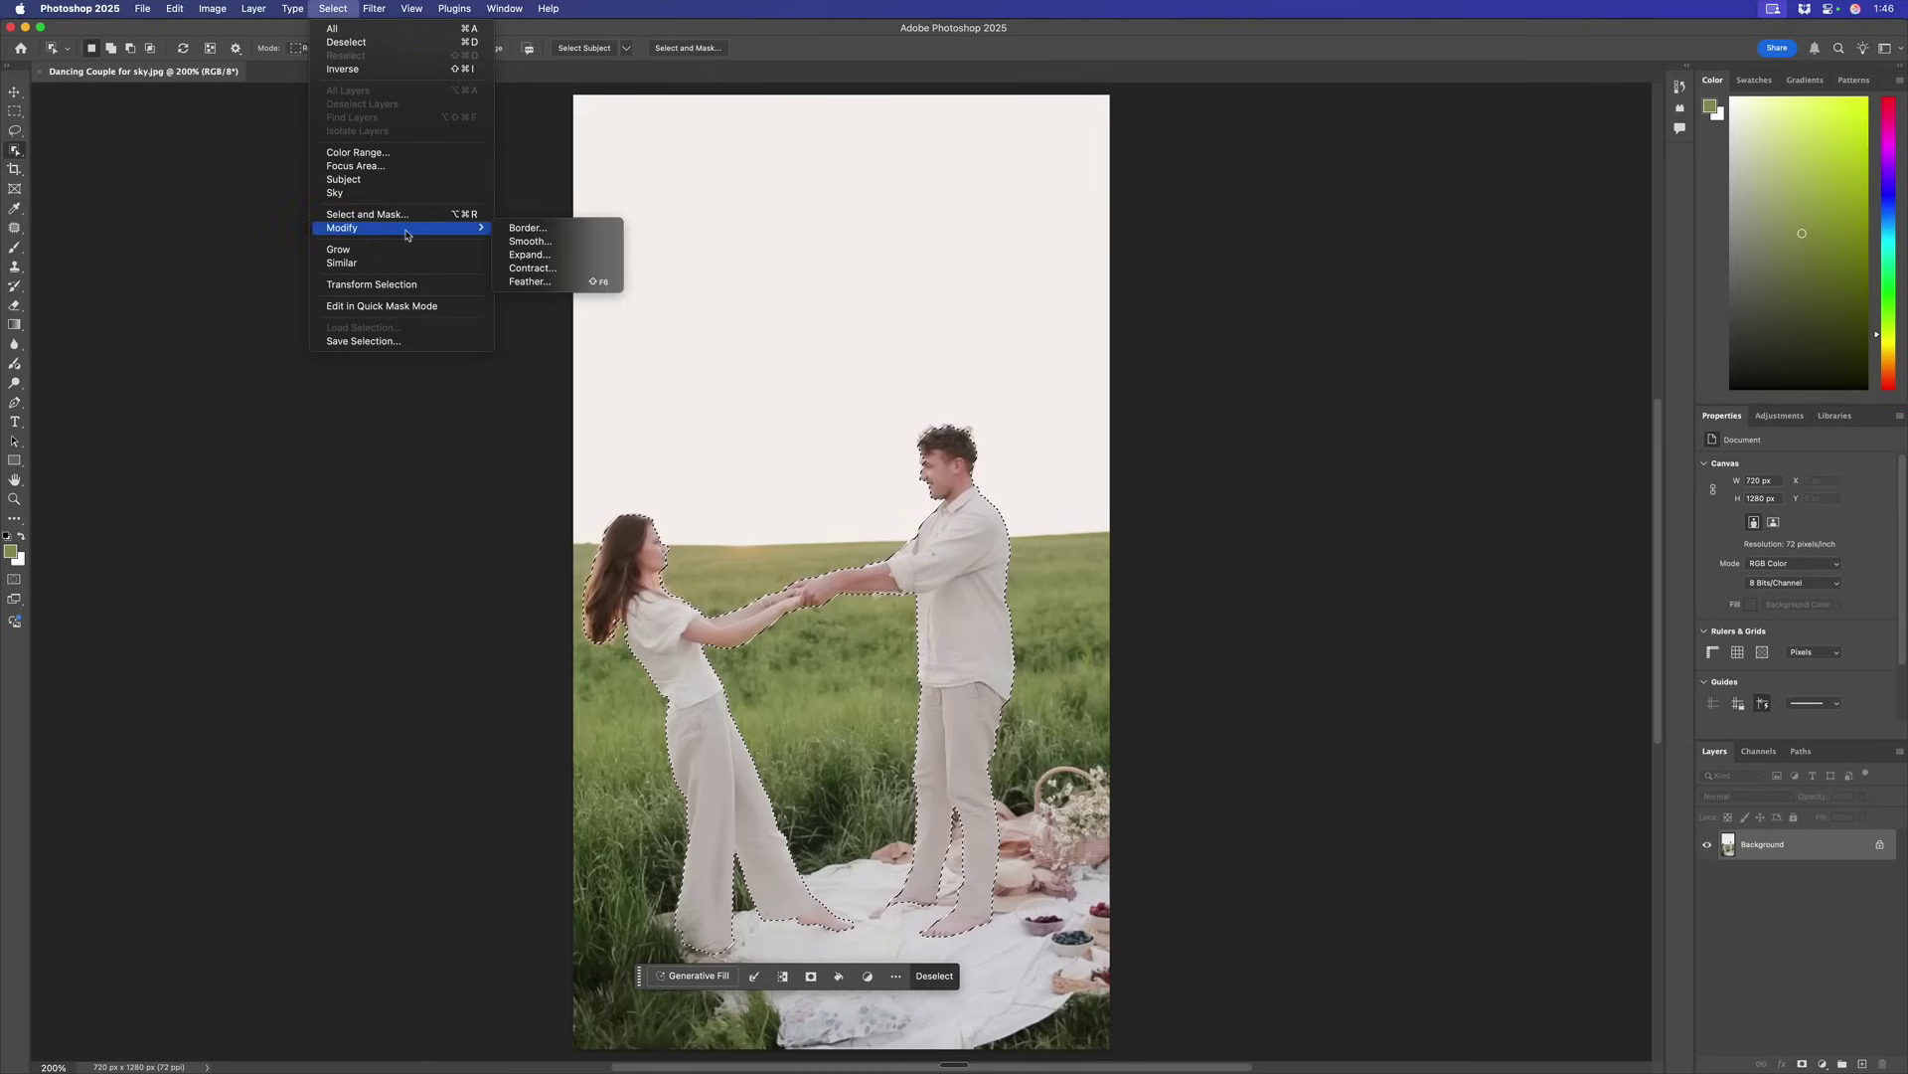
pyautogui.click(530, 255)
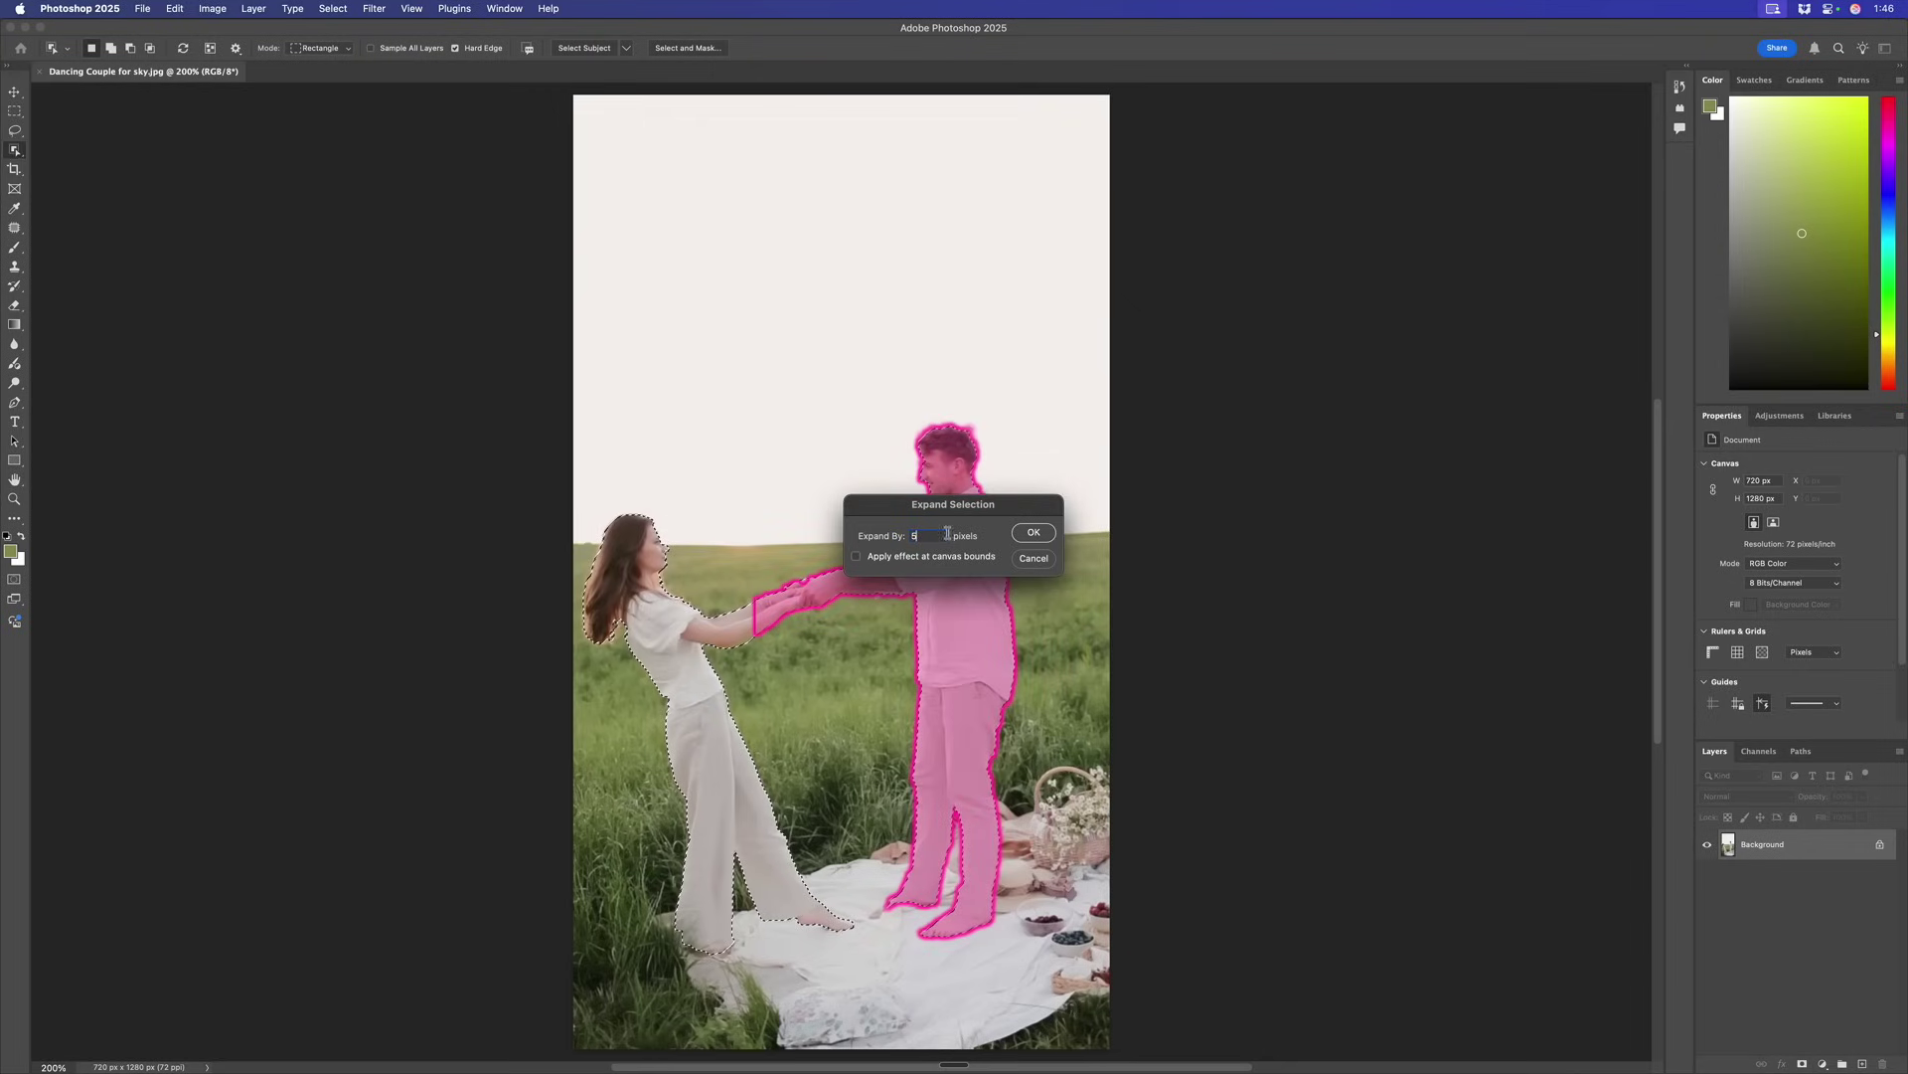
# - Expand the selection, Content-Aware Fill the couple away, deselect, and merge down into Background
pyautogui.click(1033, 532)
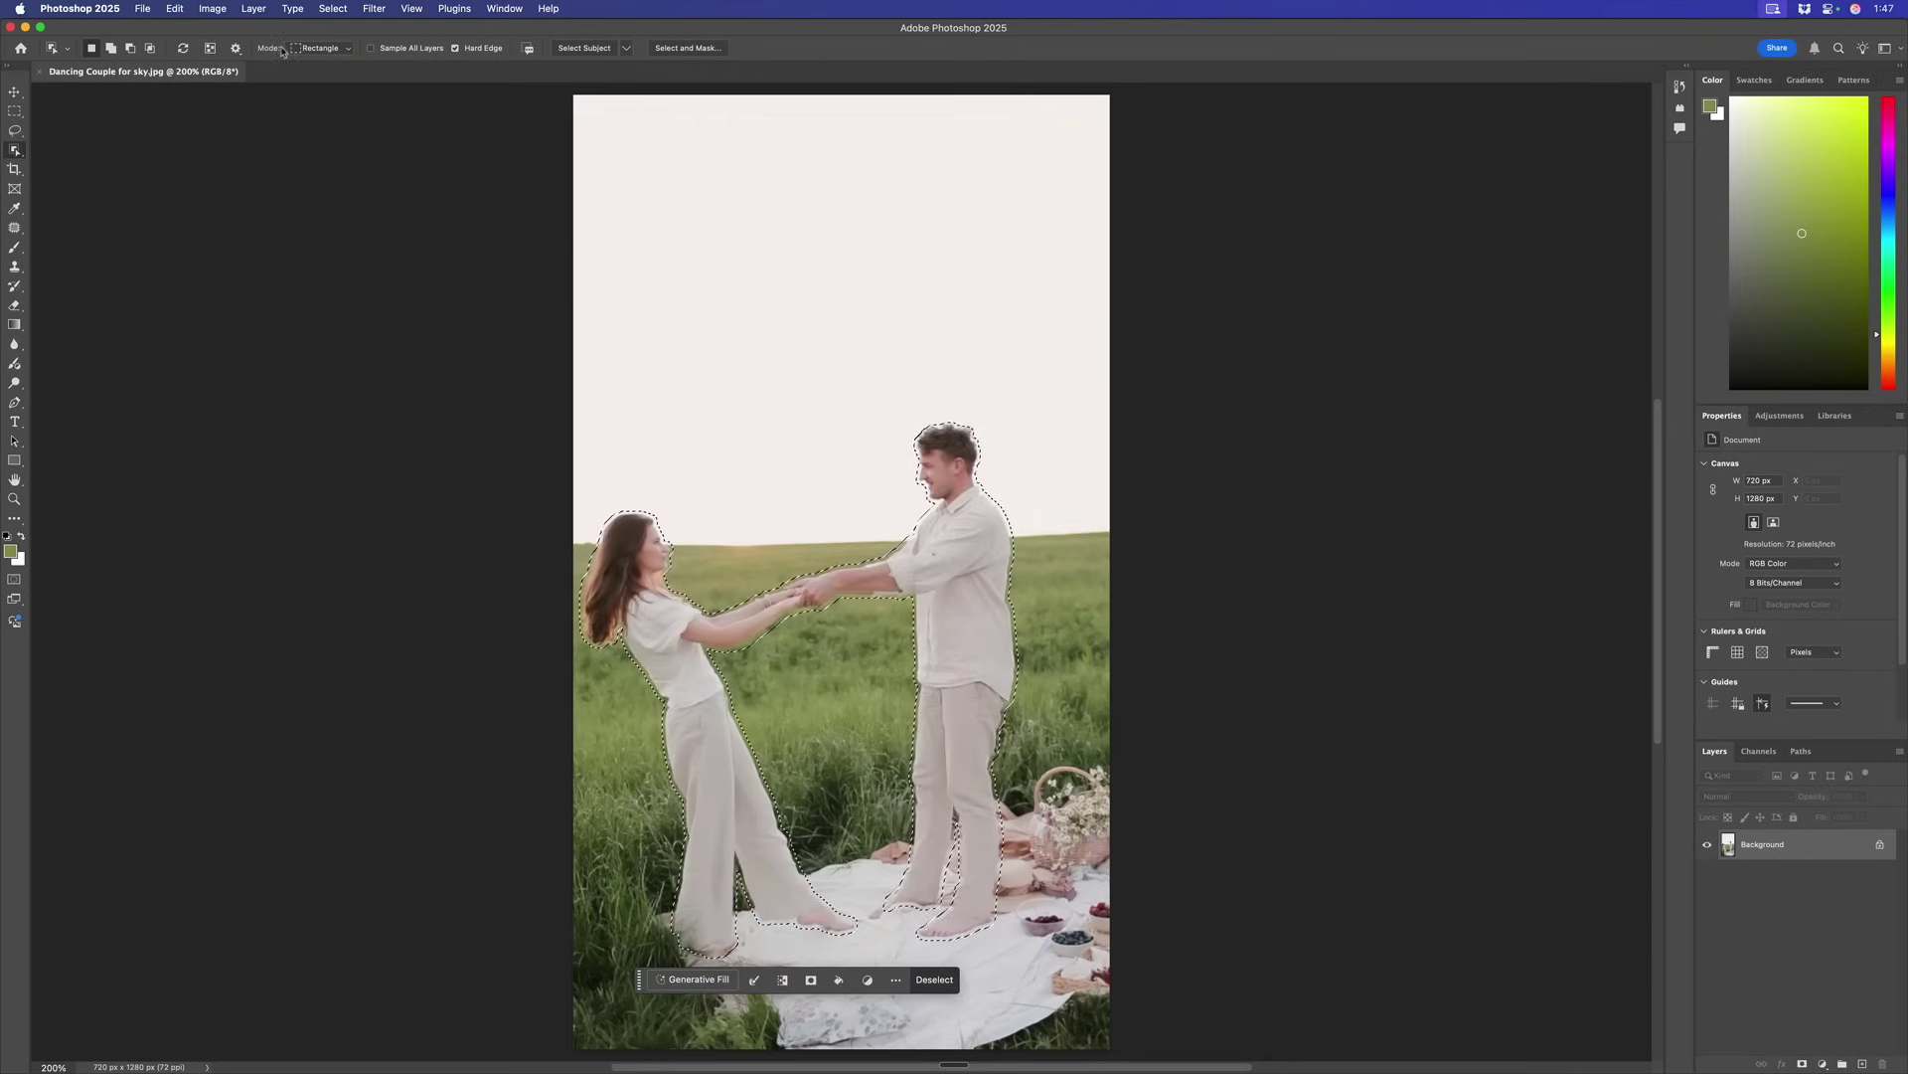
pyautogui.click(173, 8)
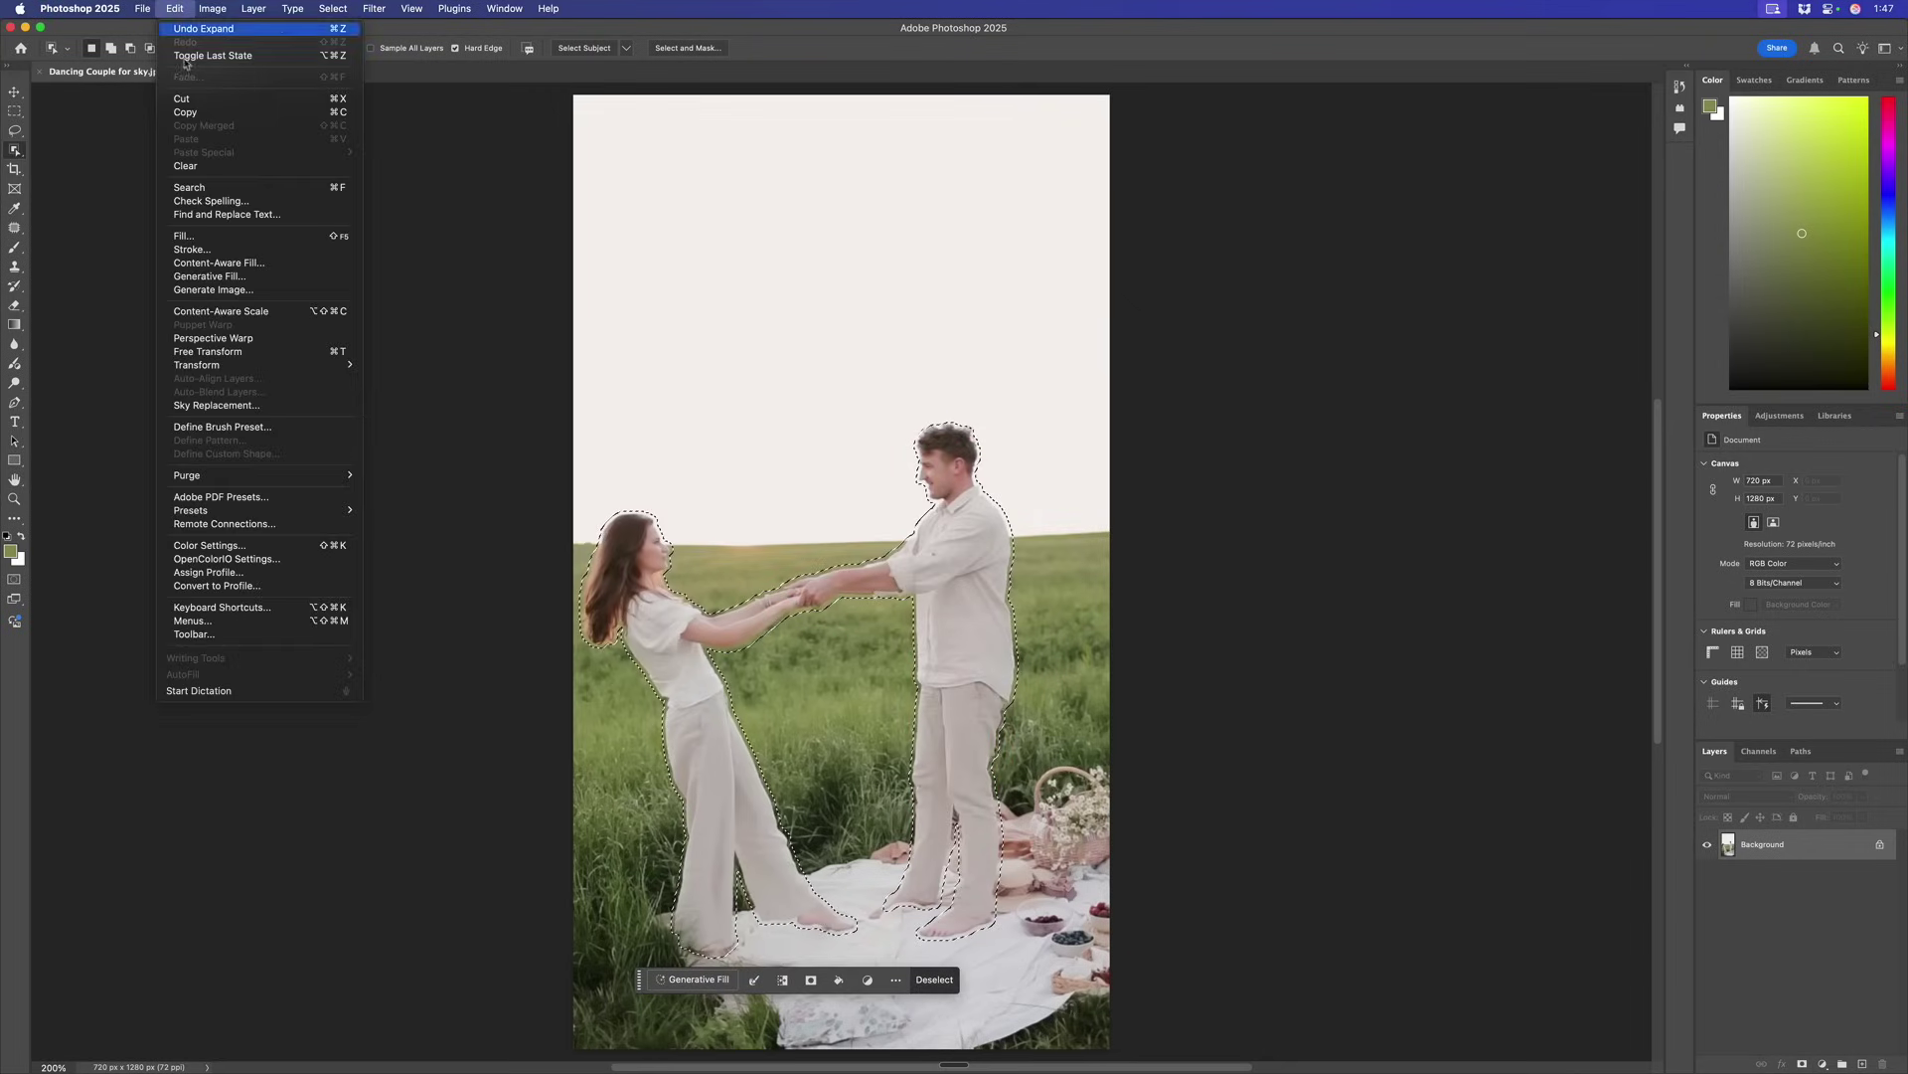
pyautogui.click(276, 262)
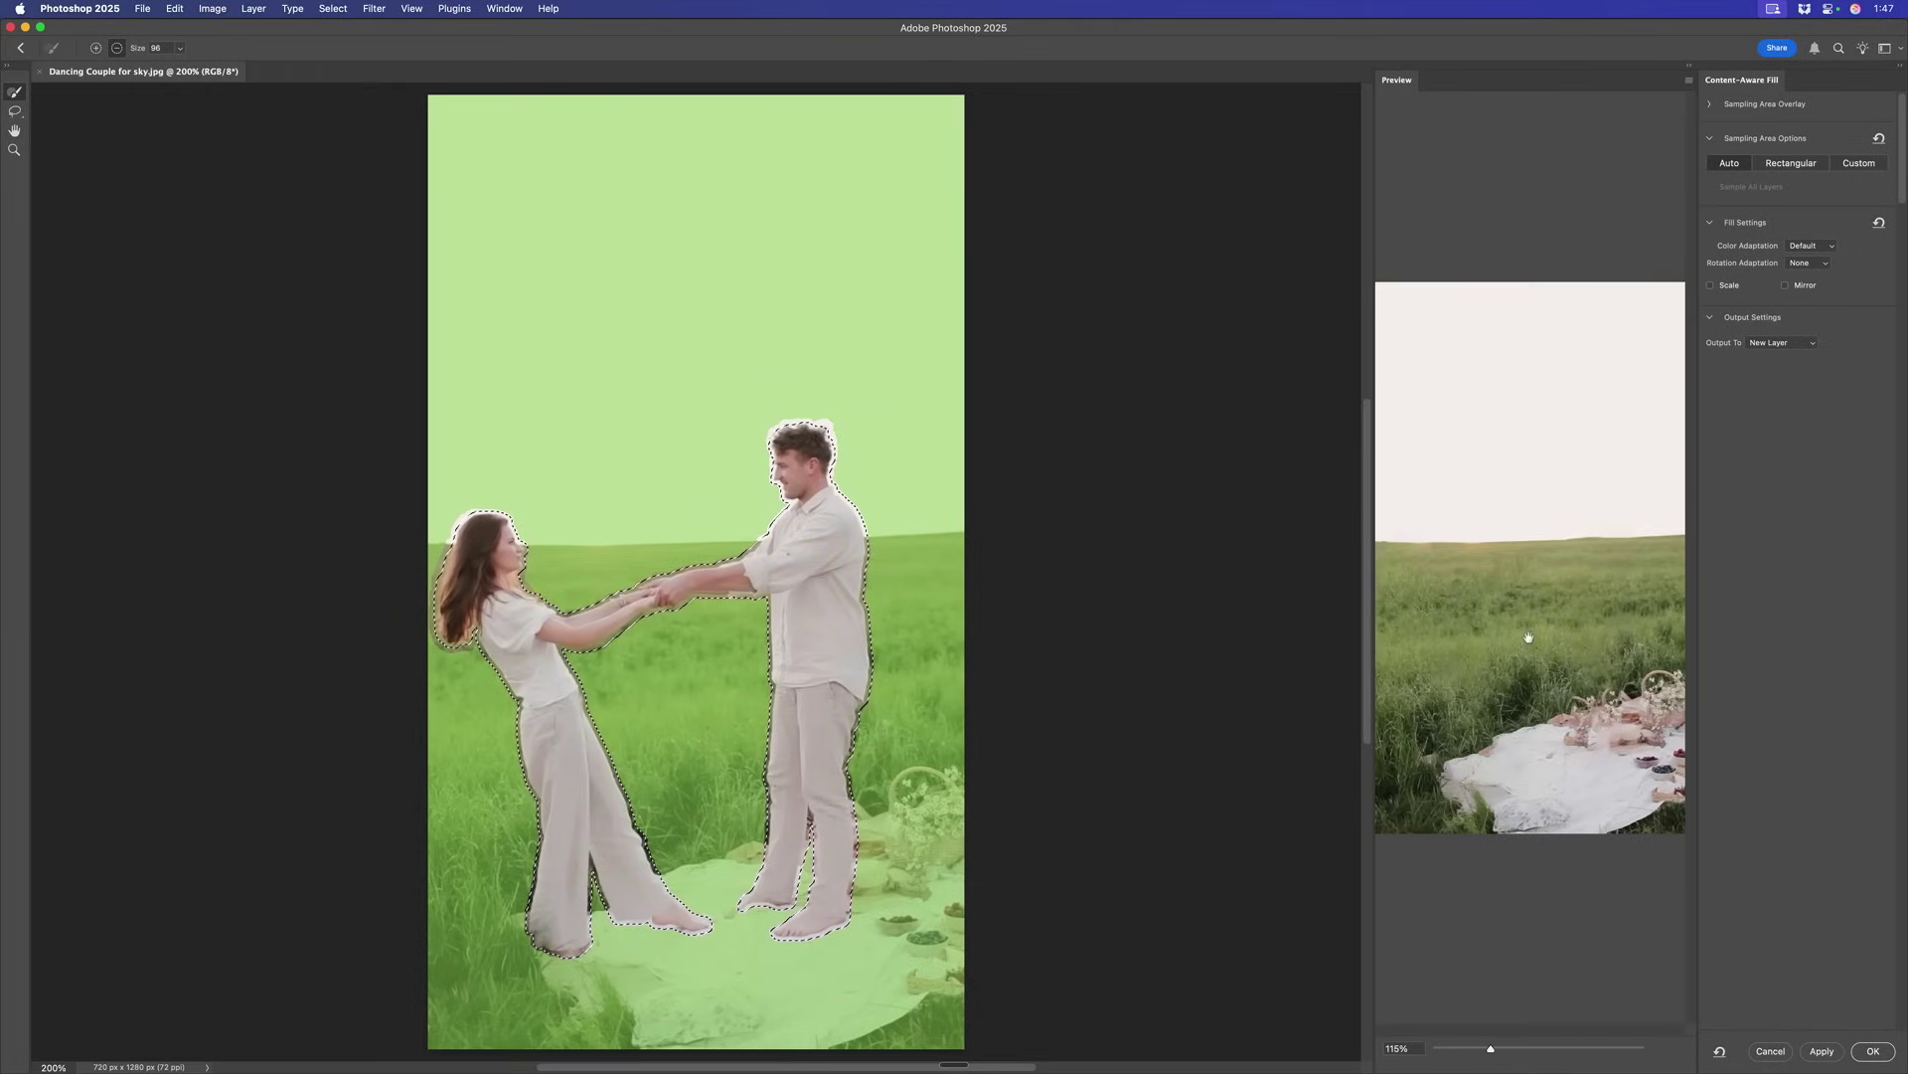
pyautogui.click(1873, 1051)
pyautogui.press('super+d')
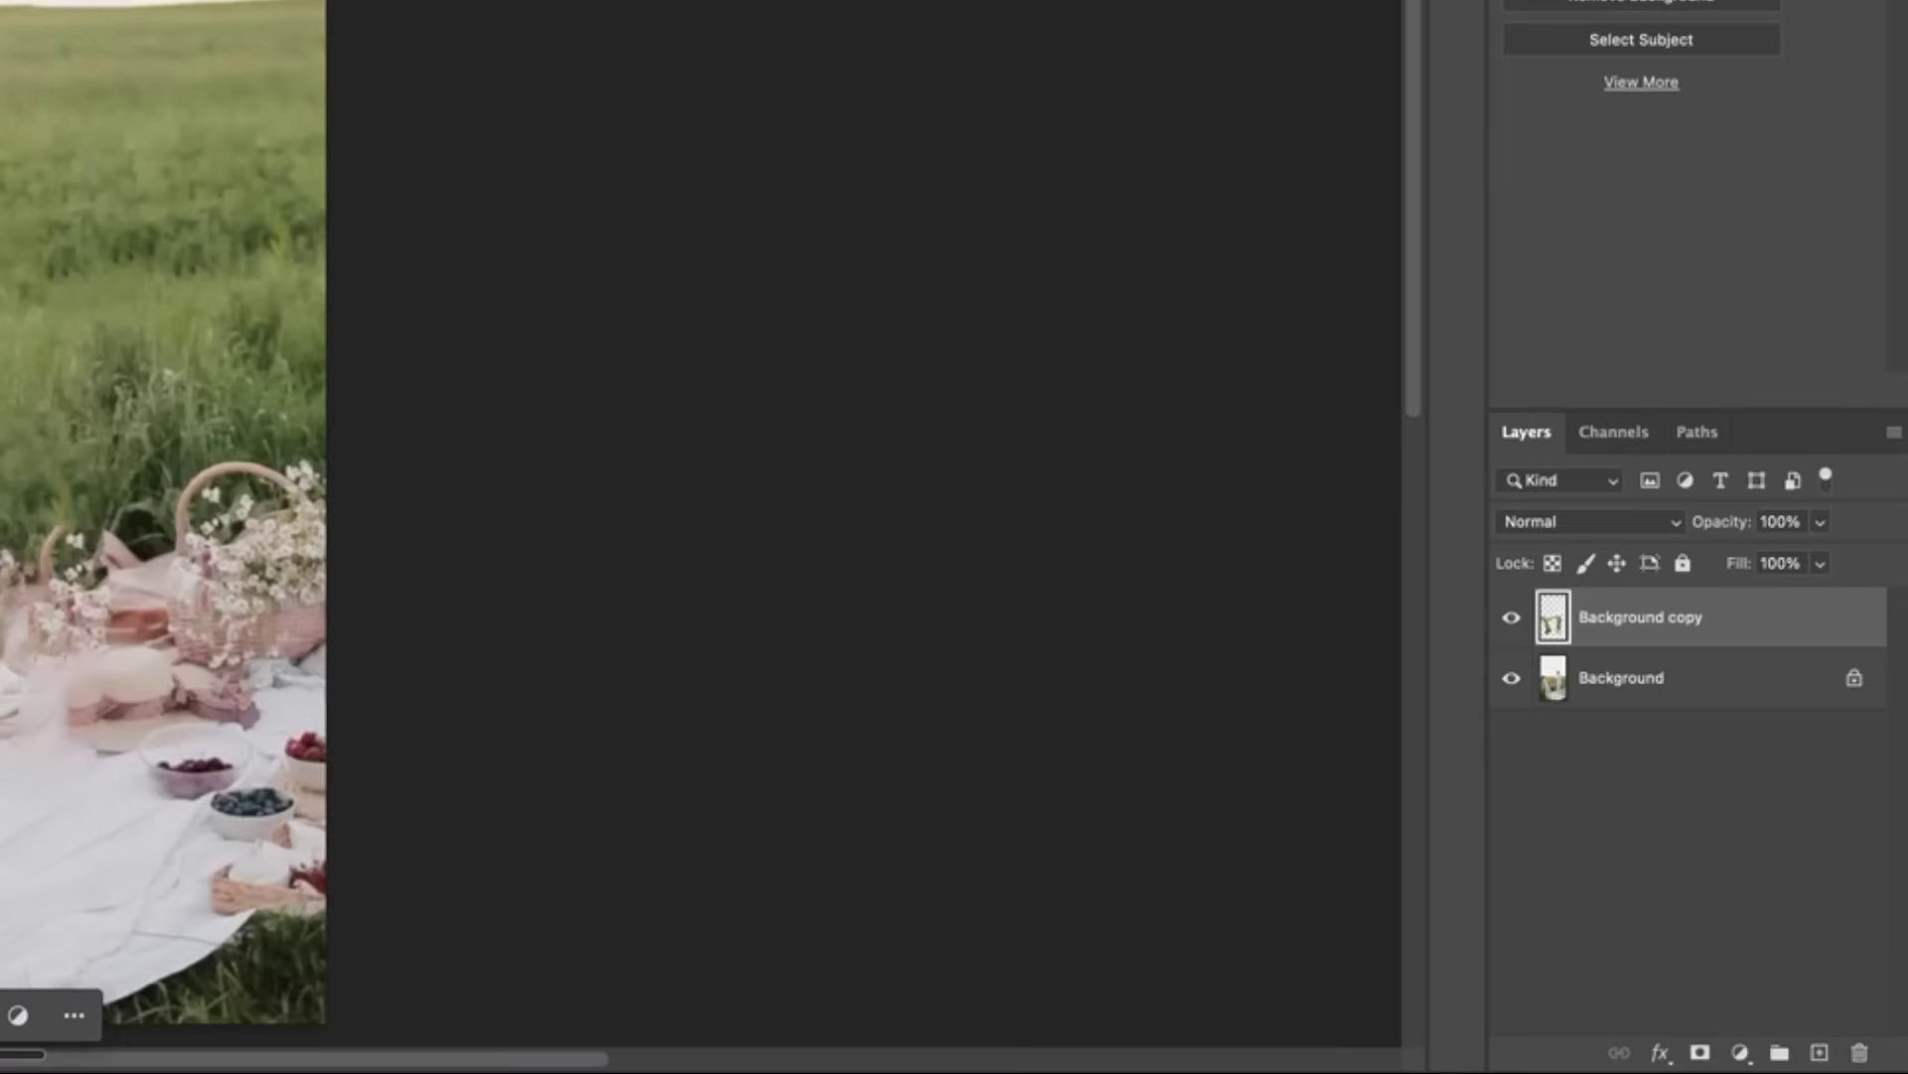
pyautogui.press('super+e')
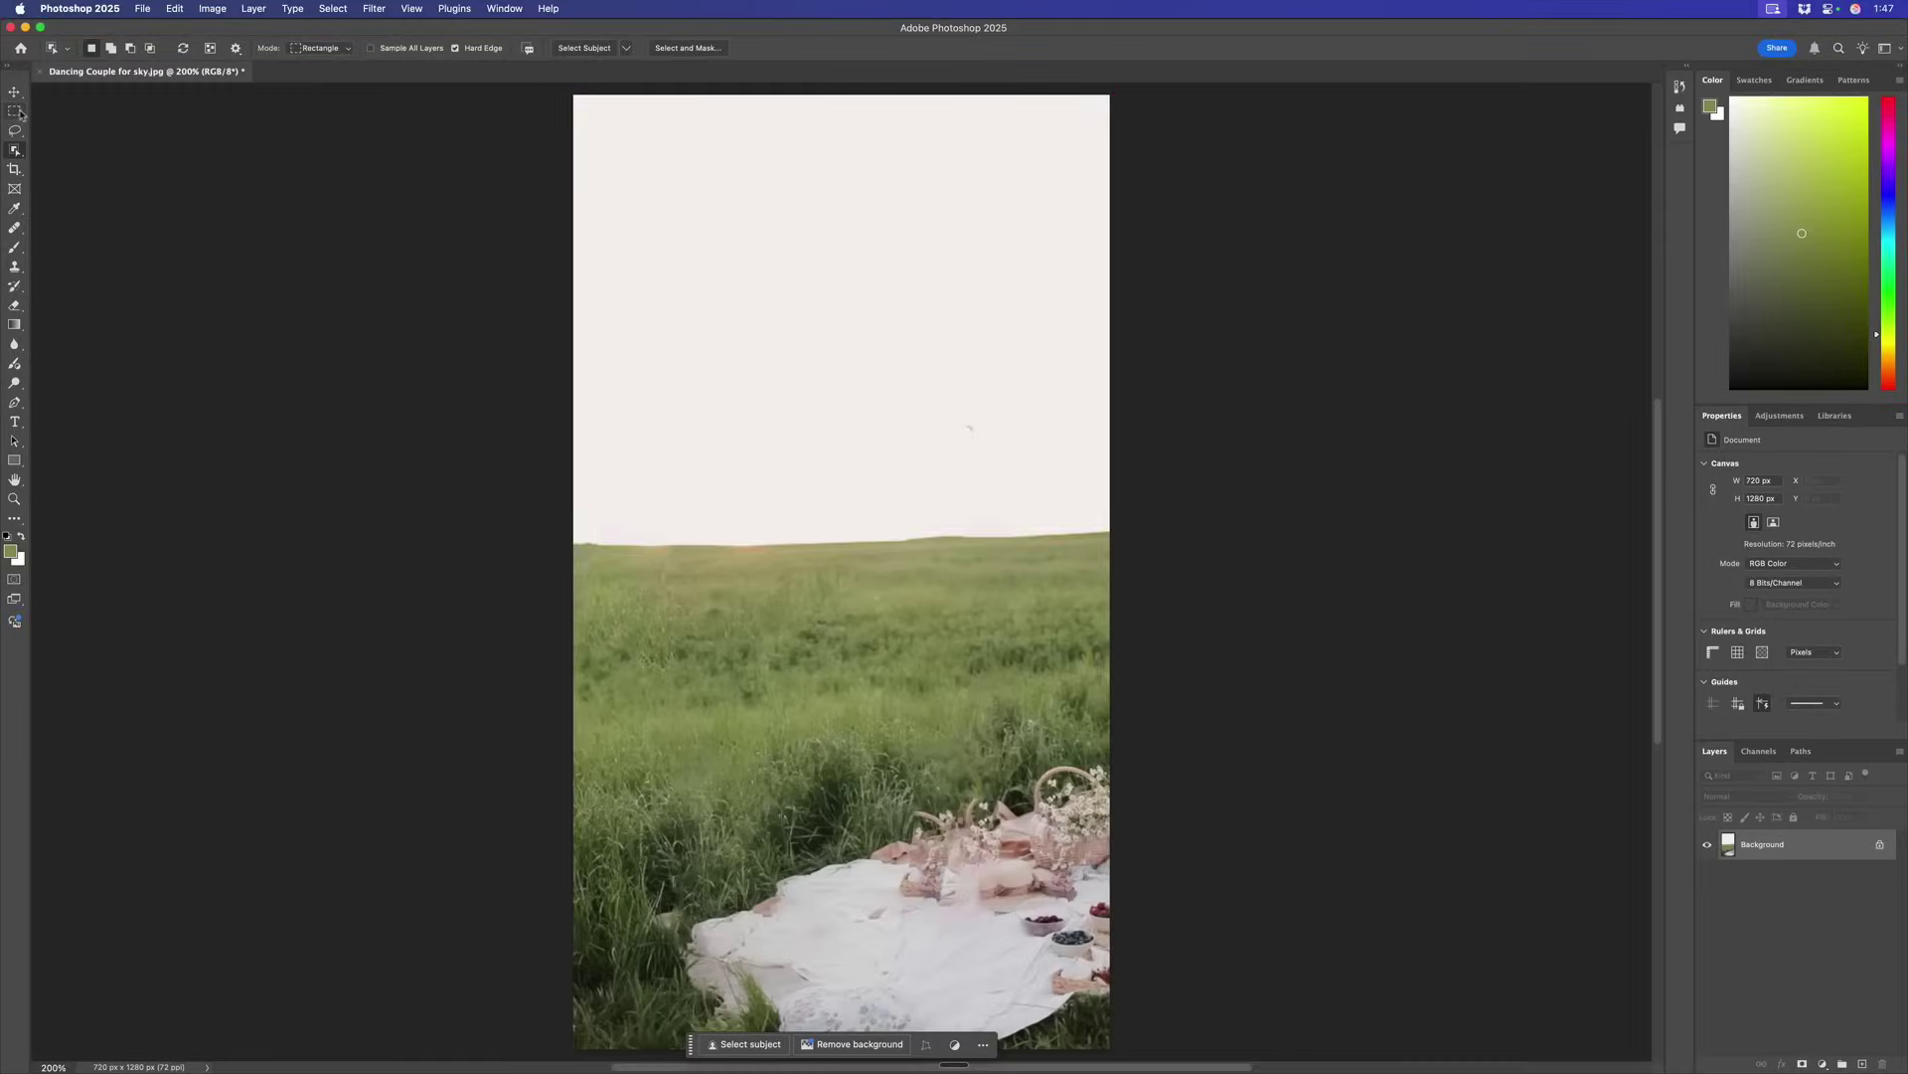
# - Marquee-select the top 651 px and Generative Fill it with 'A beautiful sunset with a low horizon'
pyautogui.click(16, 111)
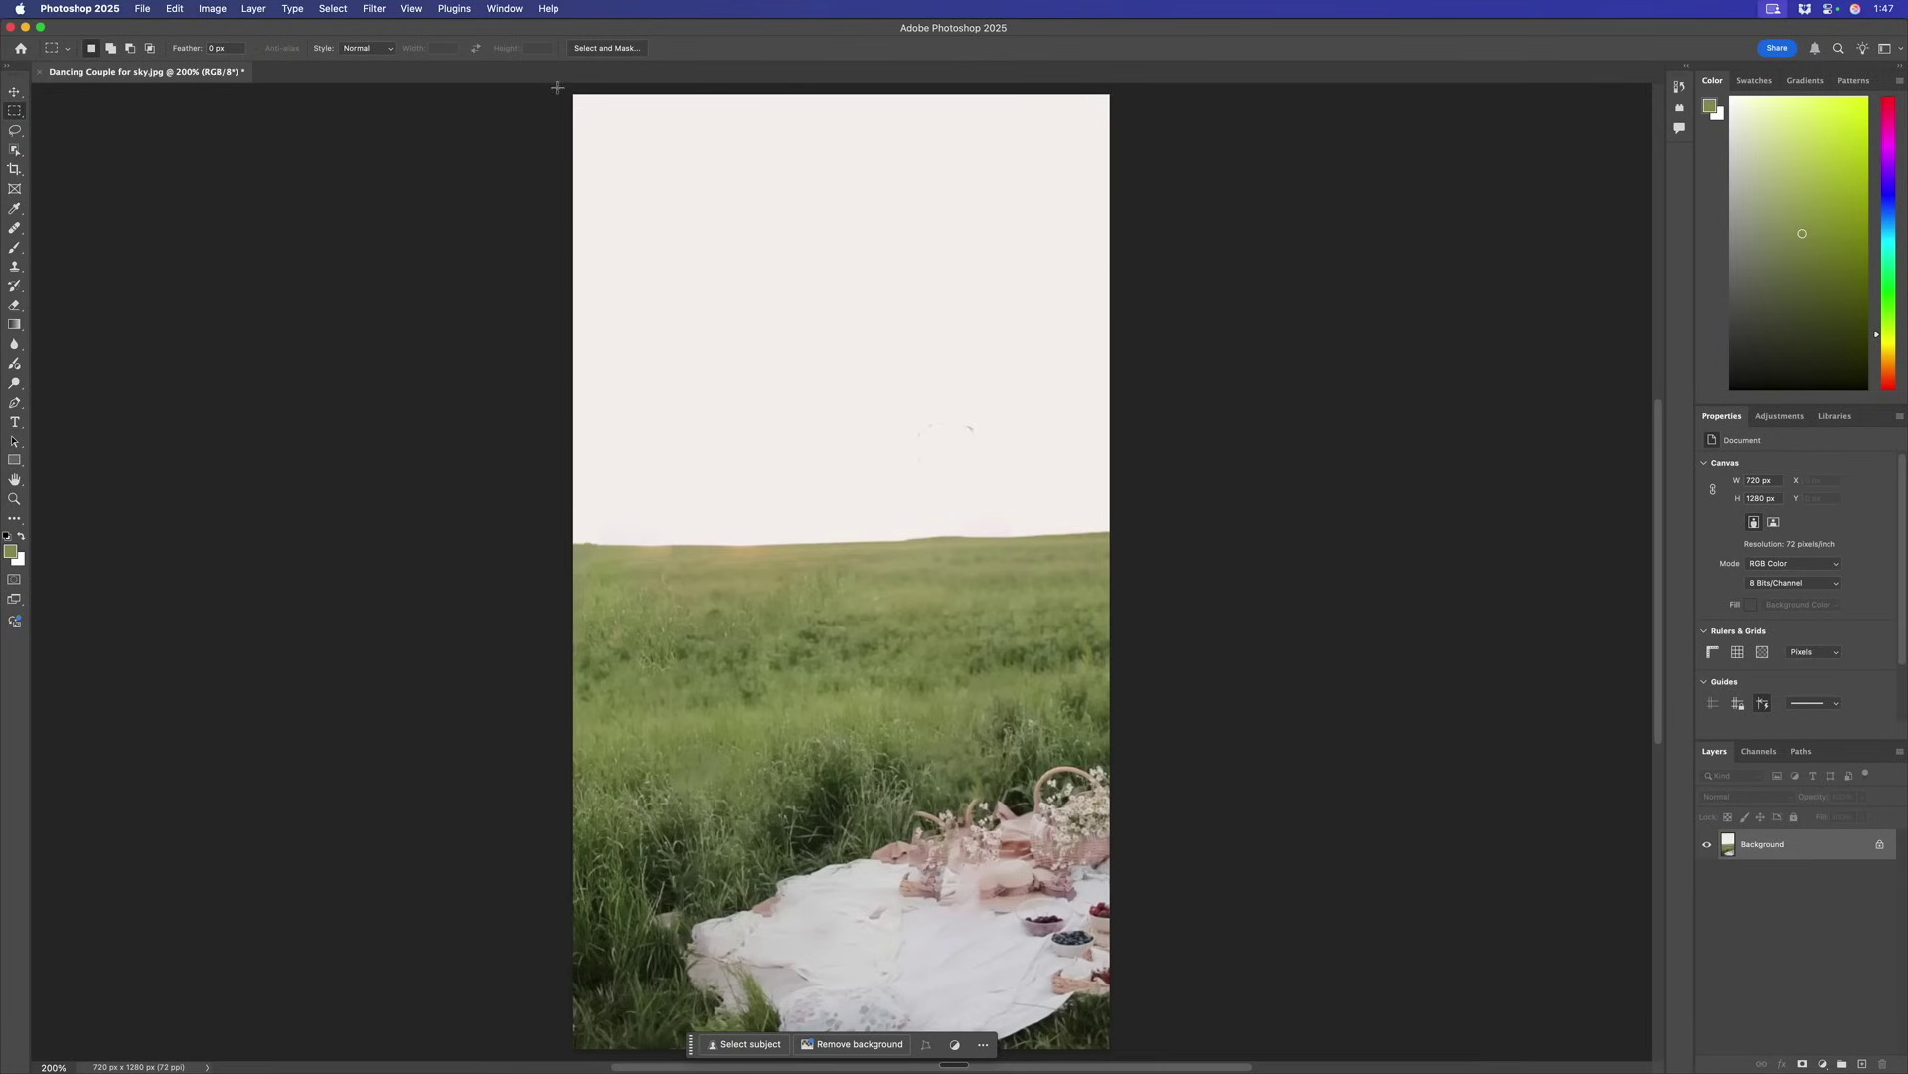
pyautogui.moveTo(558, 87); pyautogui.dragTo(1139, 585)
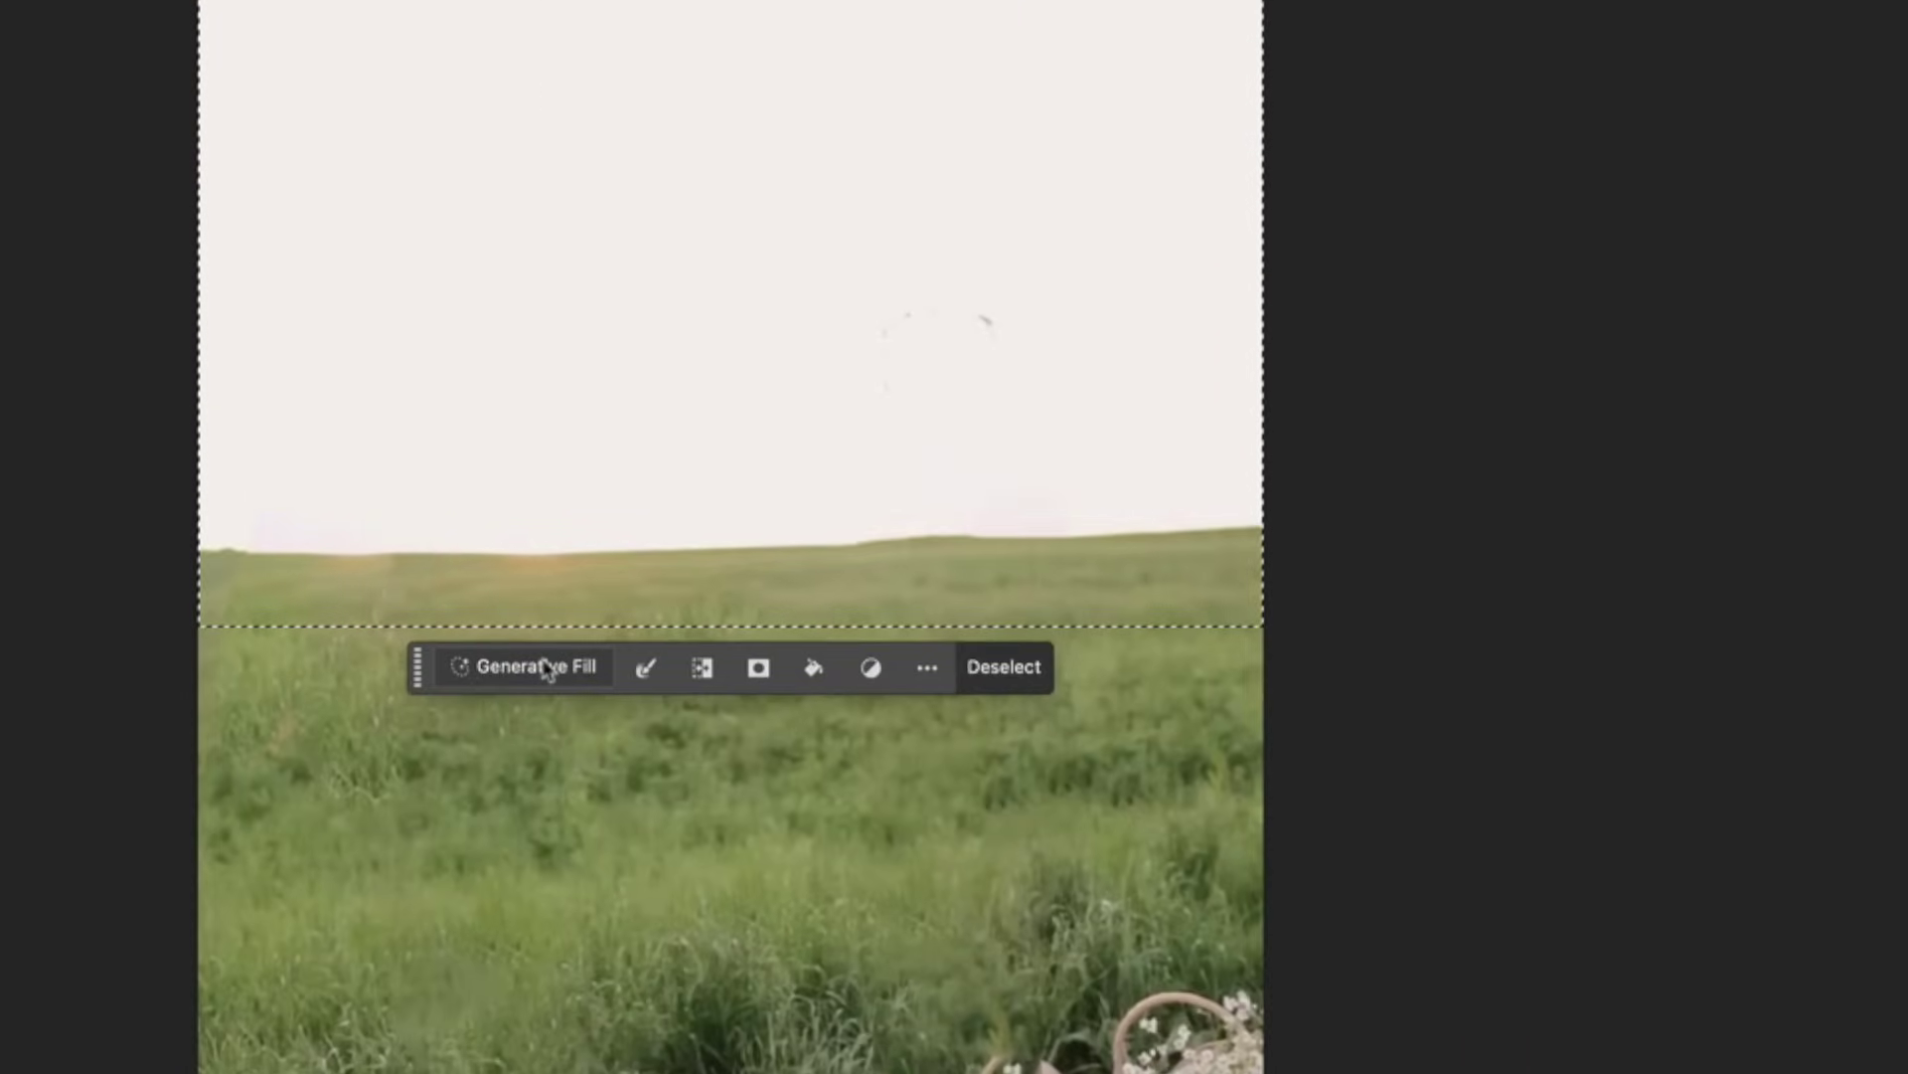
pyautogui.click(545, 668)
pyautogui.write('A')
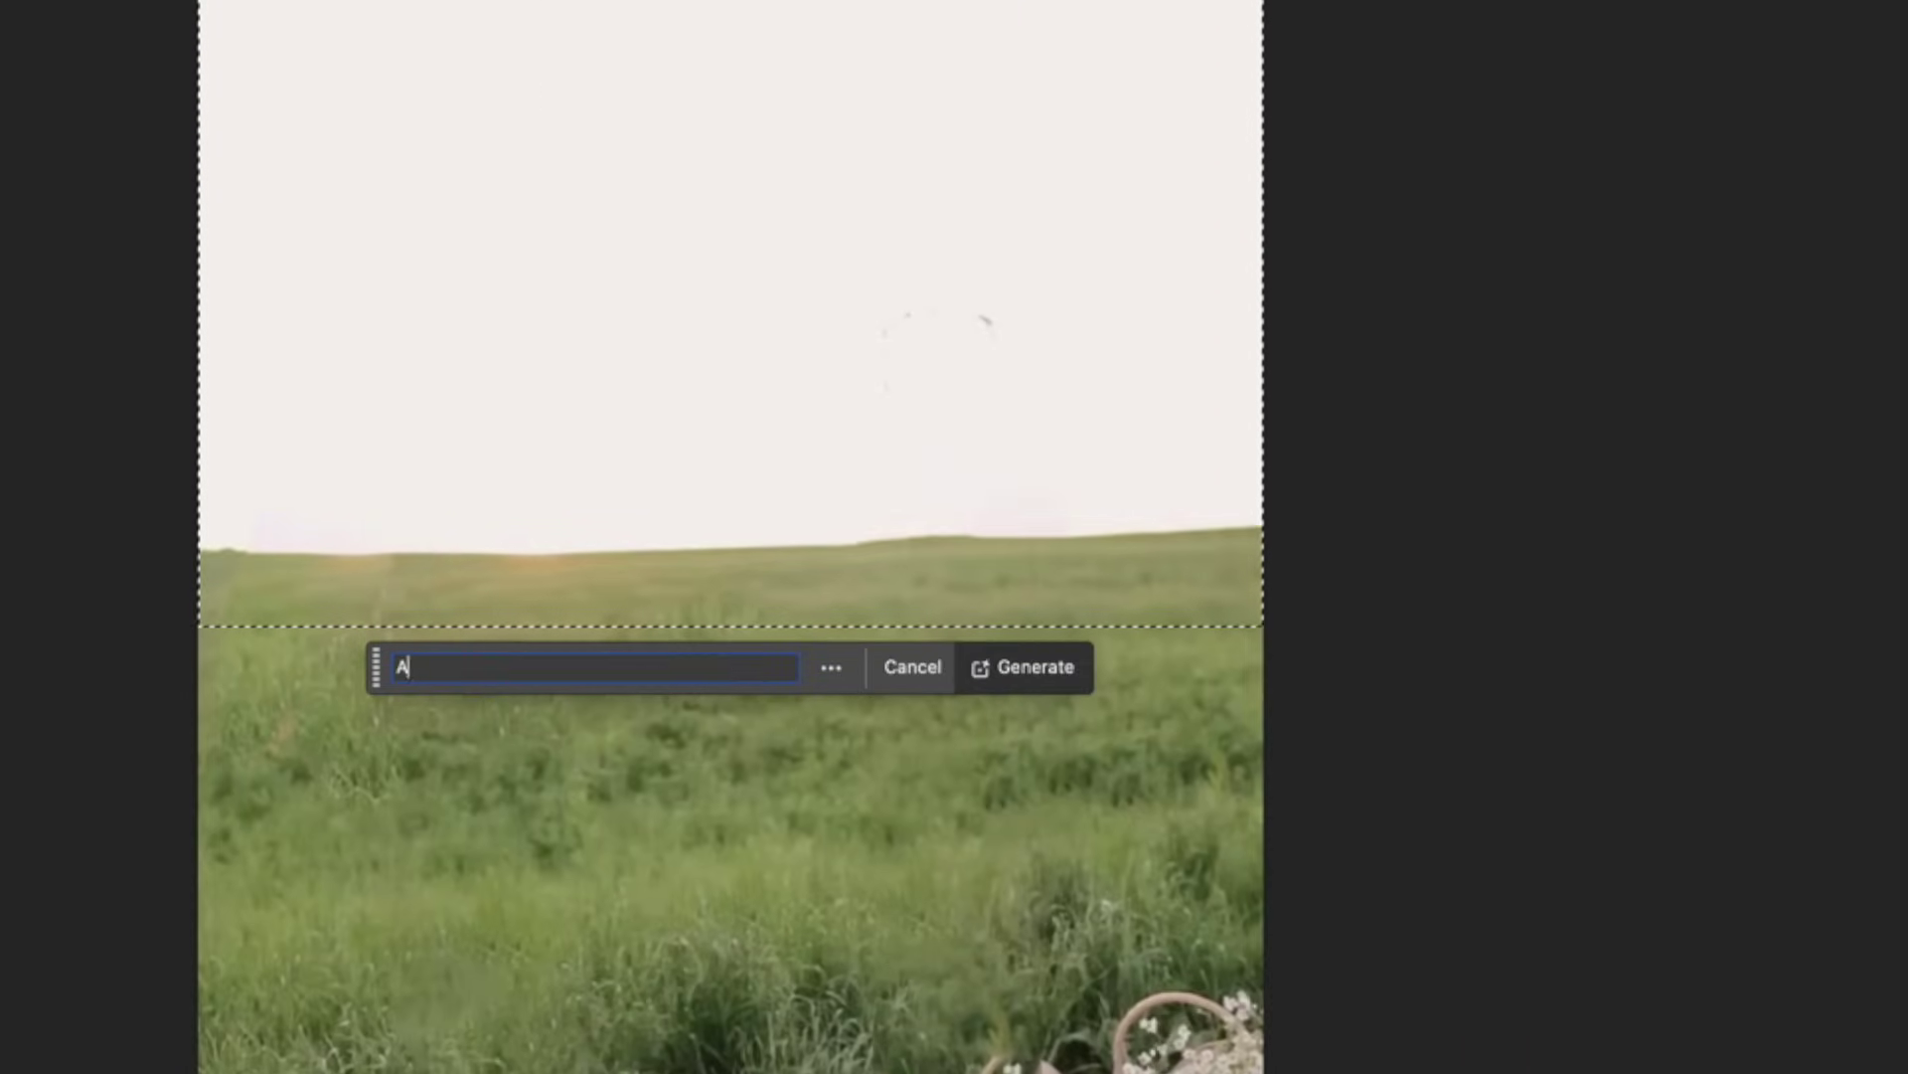
pyautogui.write(' beautif')
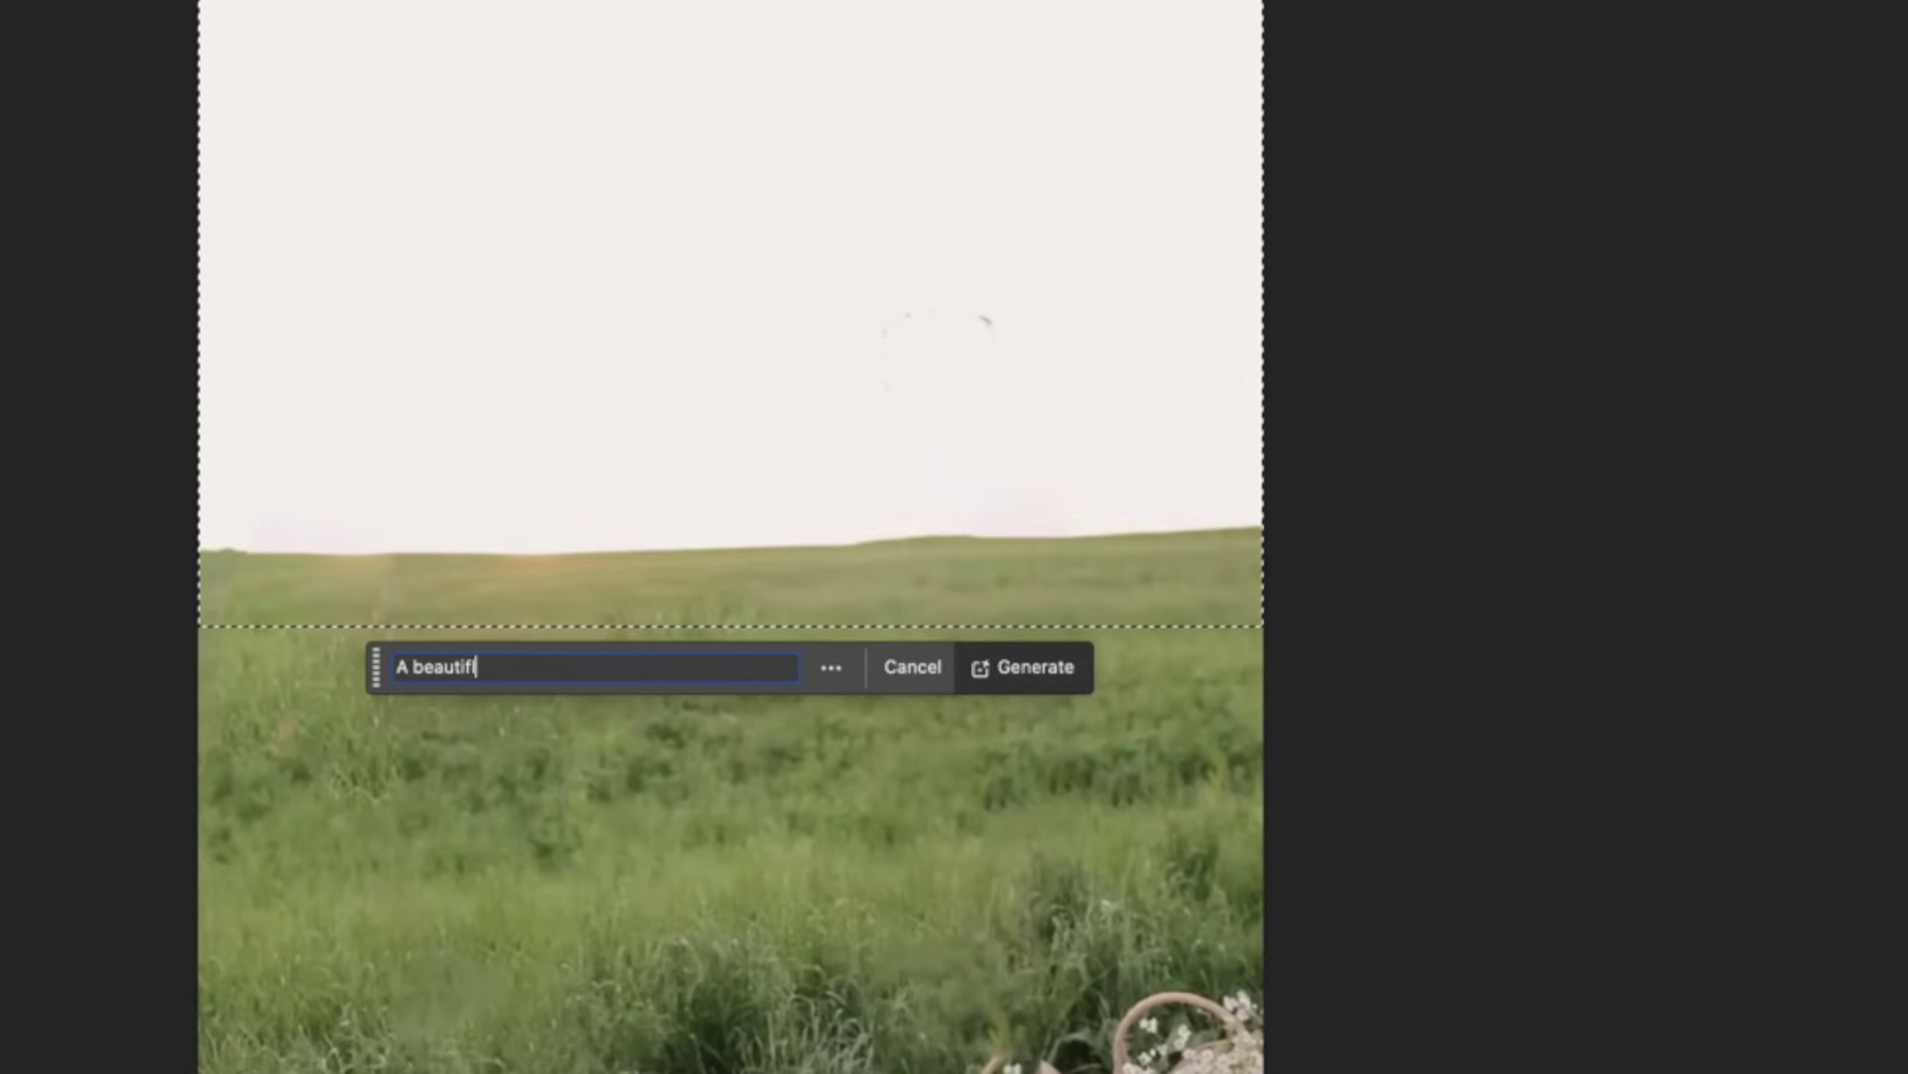
pyautogui.write('ul sunset with')
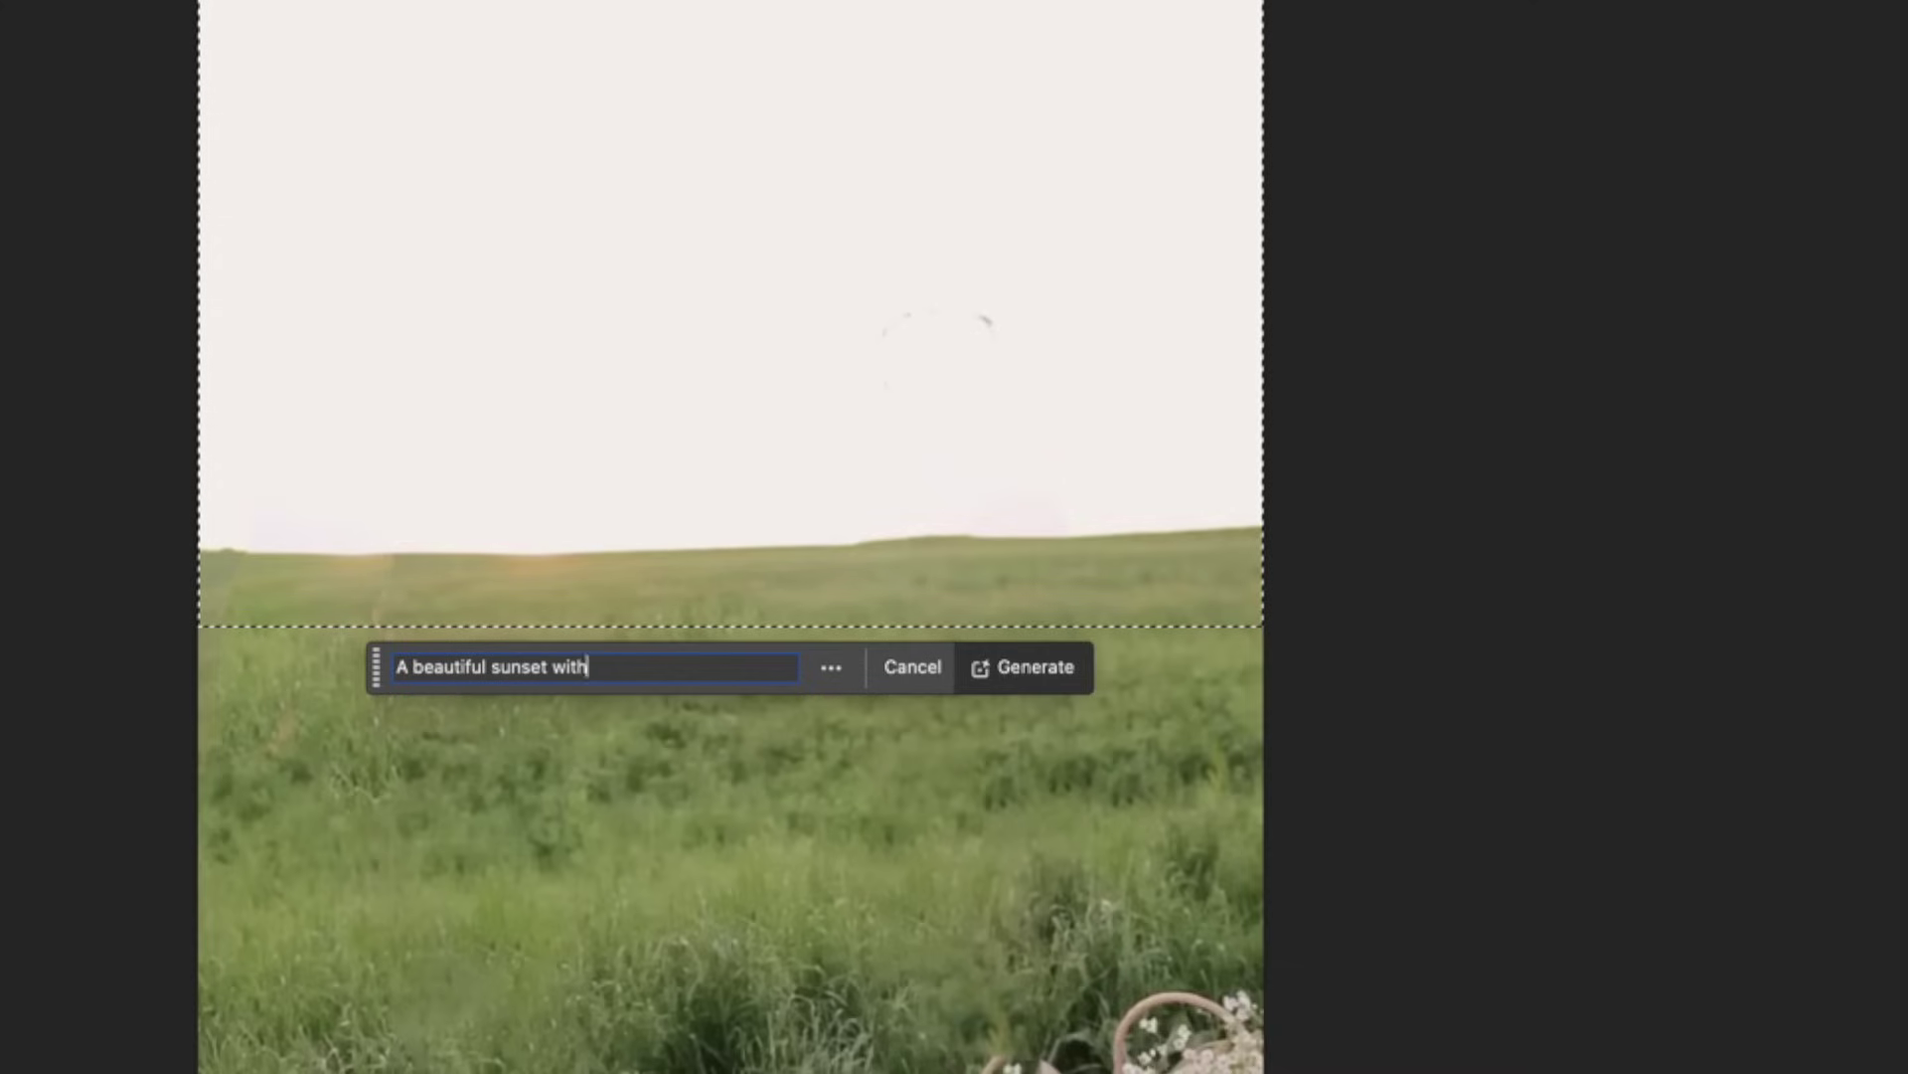
pyautogui.write(' a low horizon')
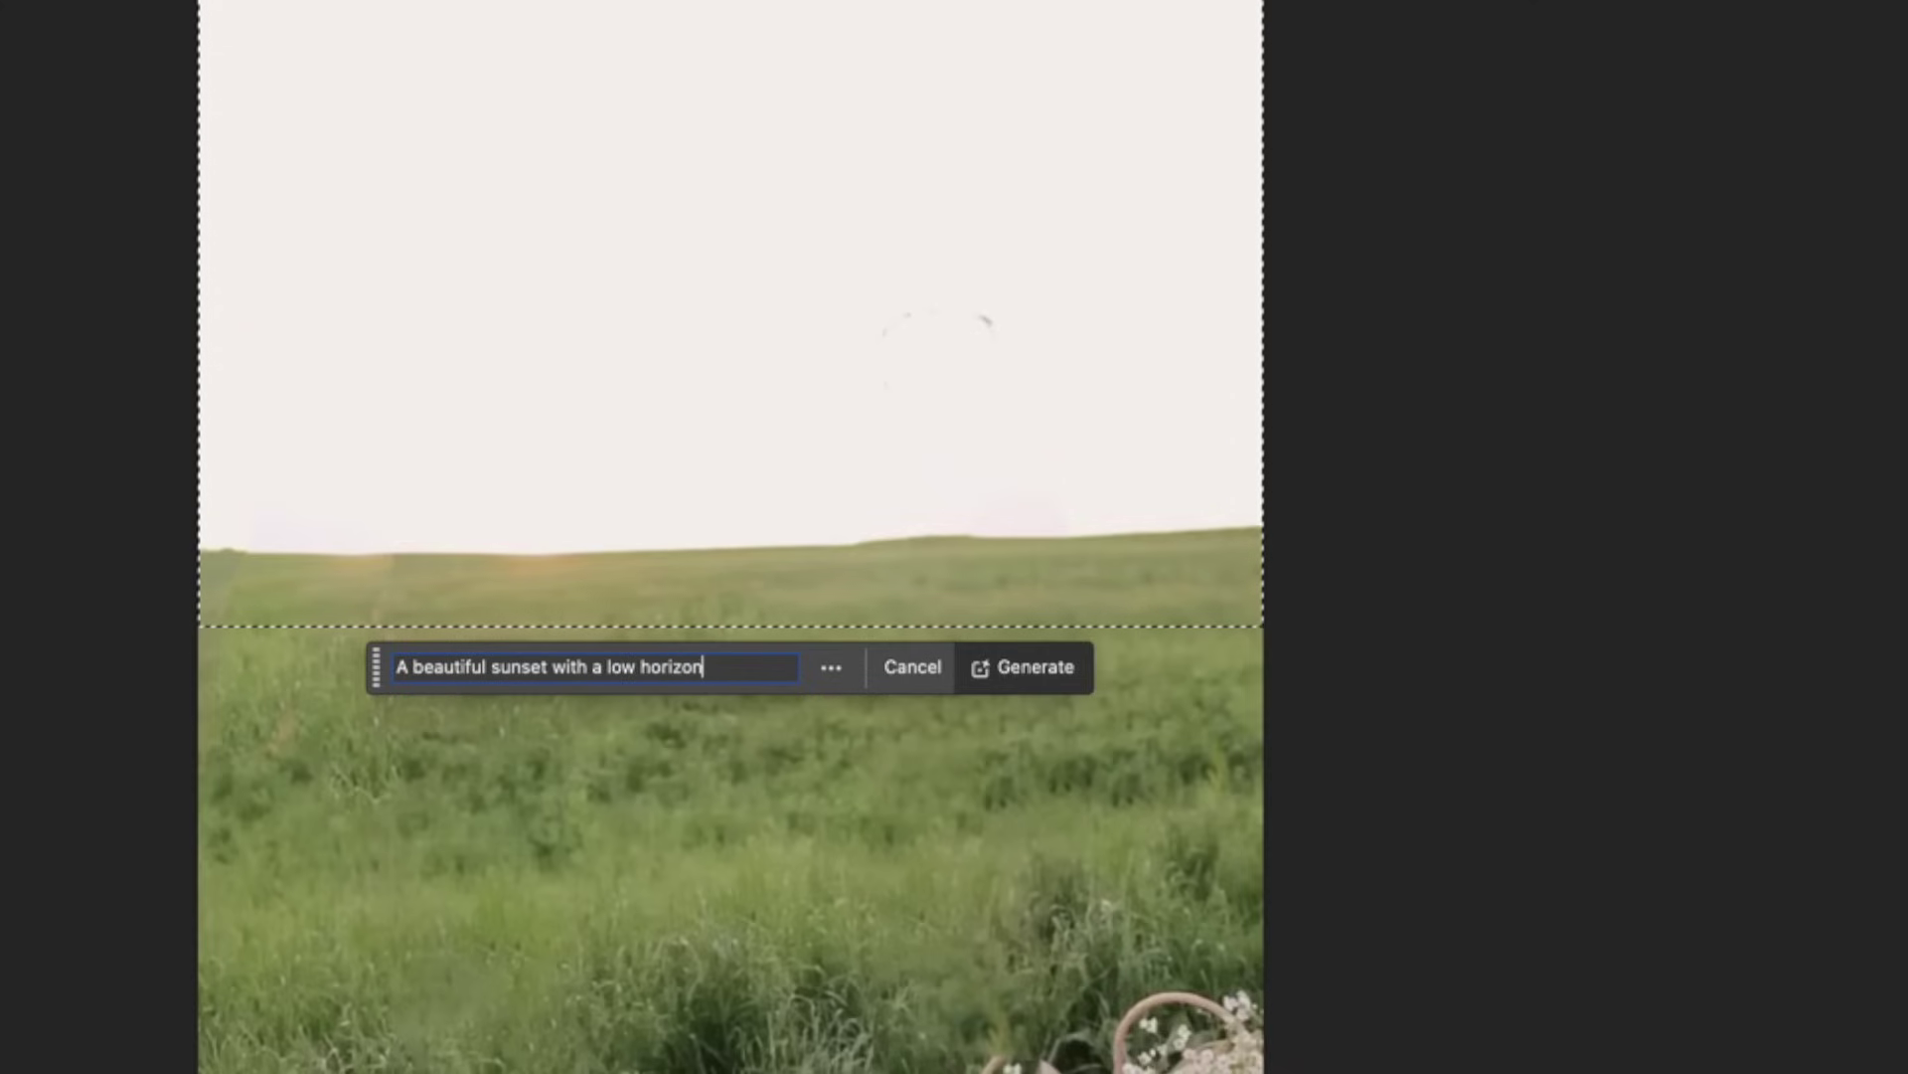
pyautogui.click(1019, 667)
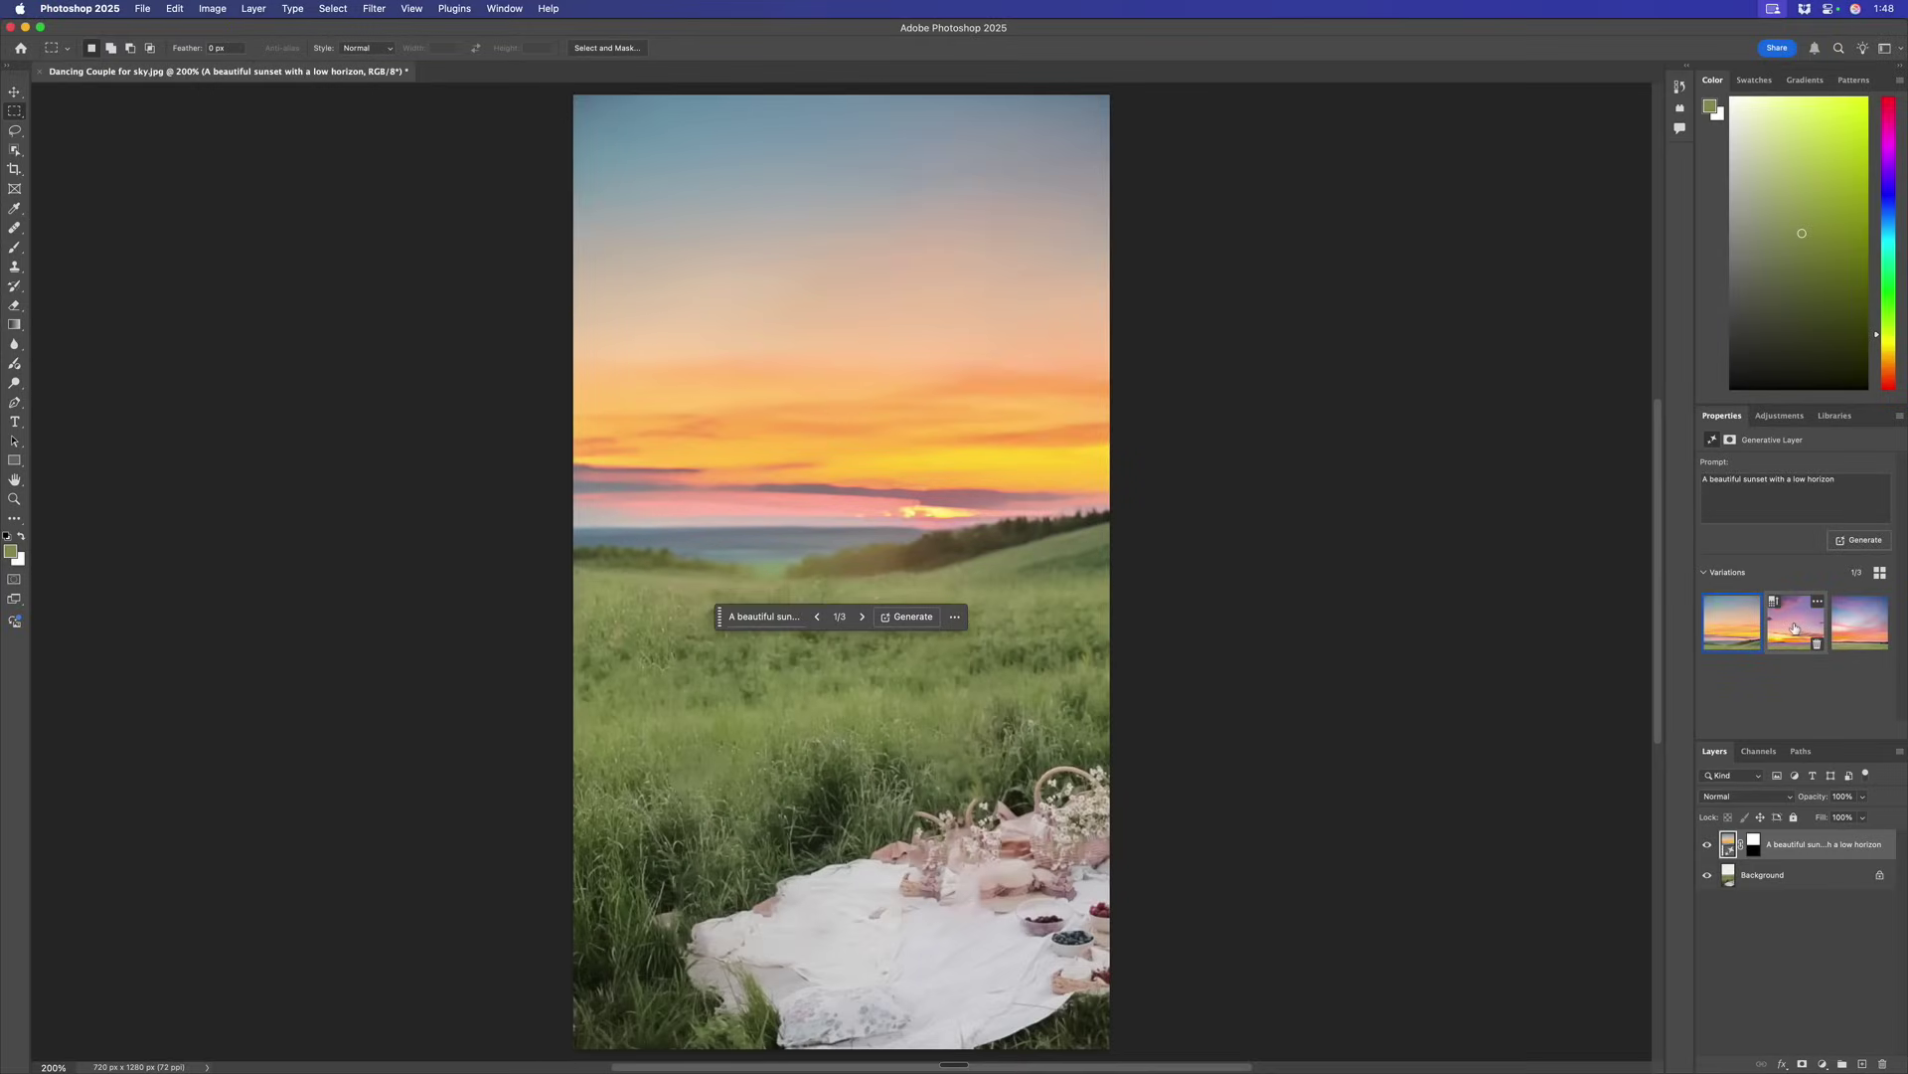
# - Pick the orange sunset variation and Quick Export the image as 'New sky bg.png'
pyautogui.click(1858, 623)
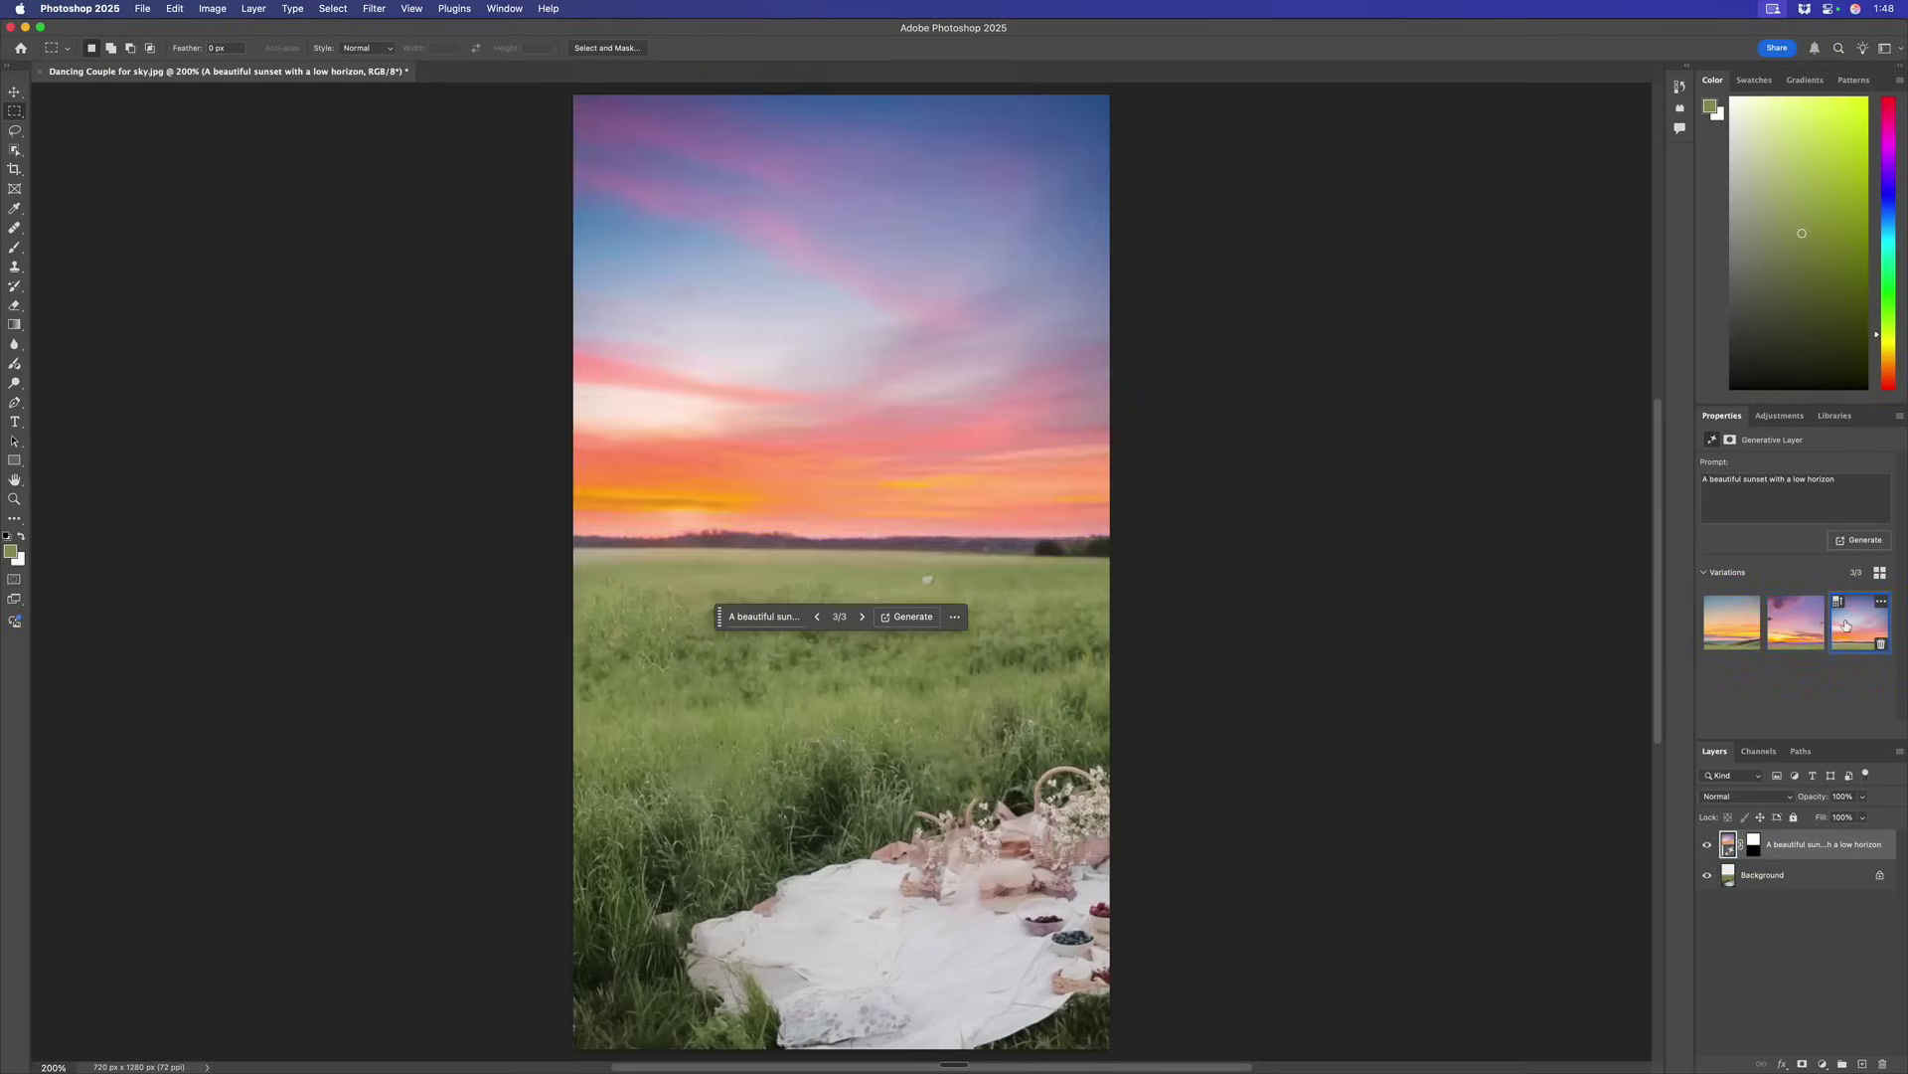
pyautogui.click(1731, 623)
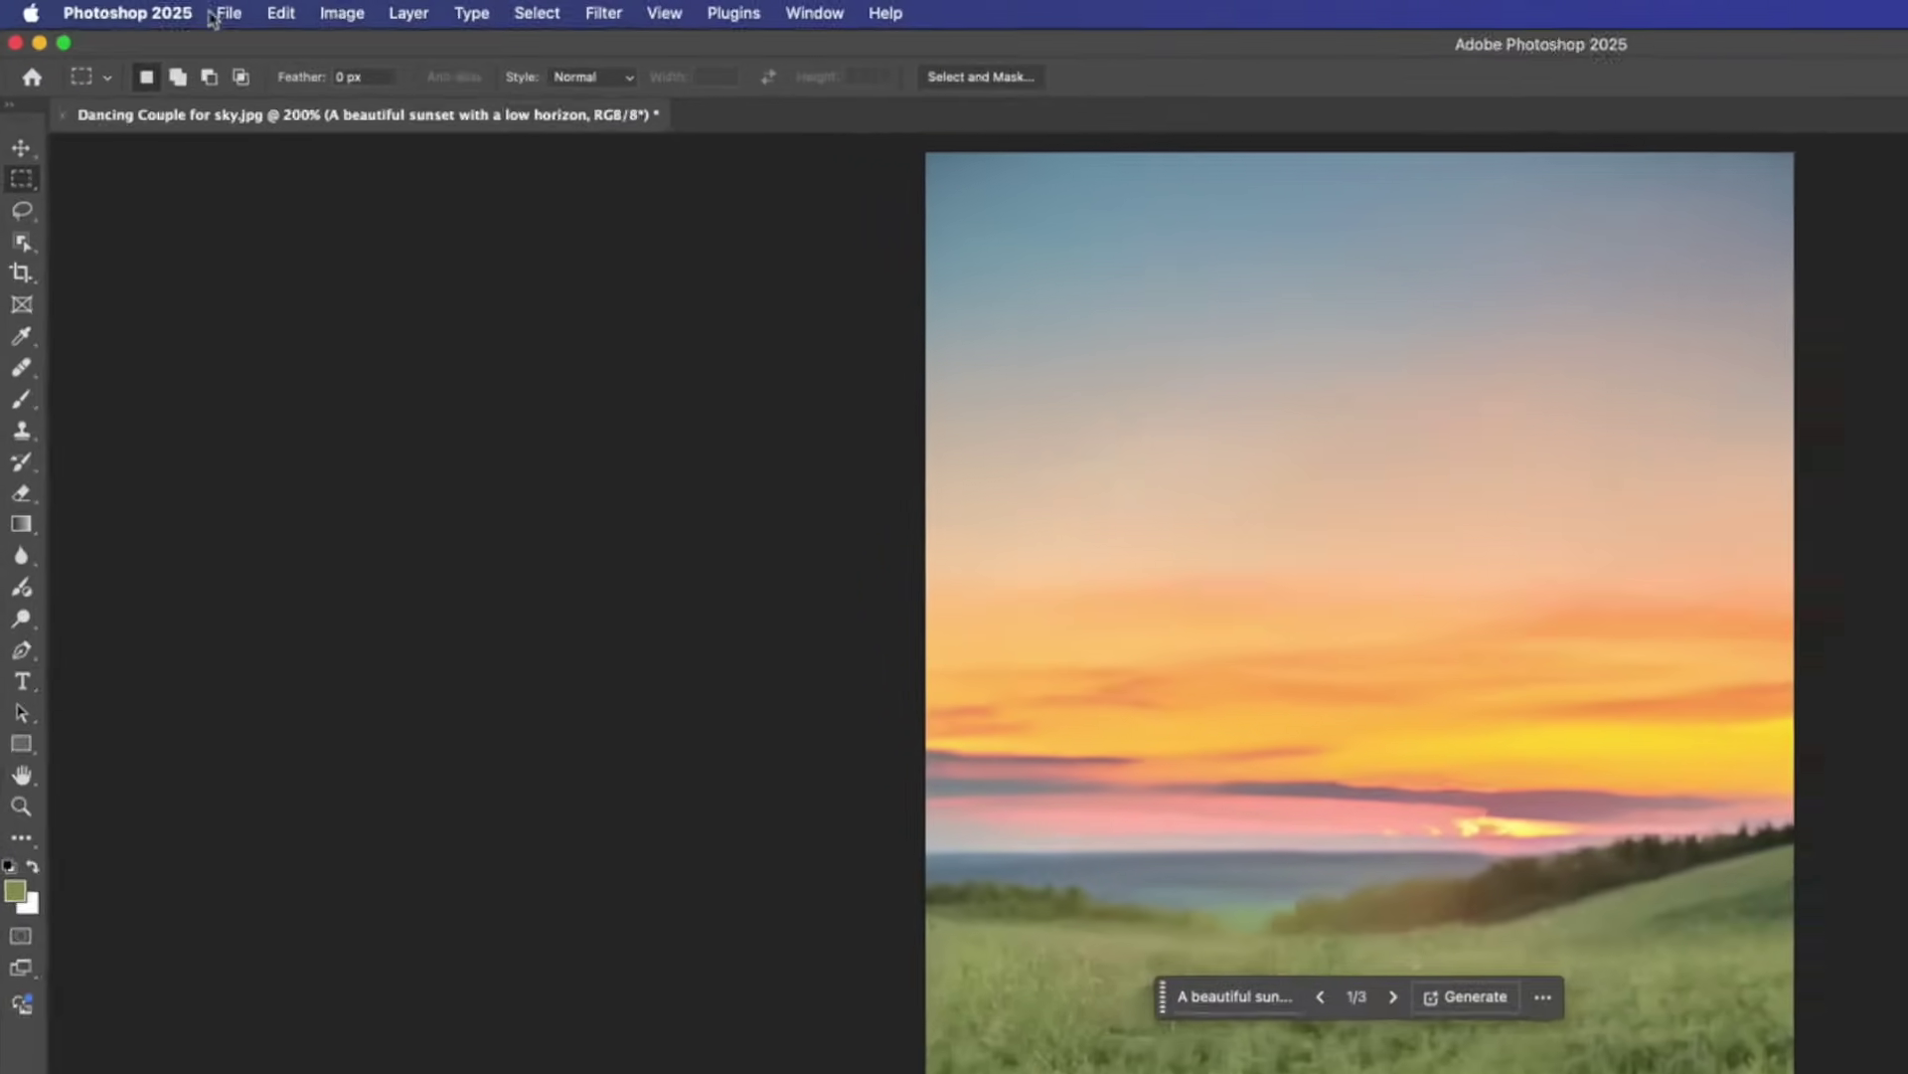
pyautogui.click(141, 8)
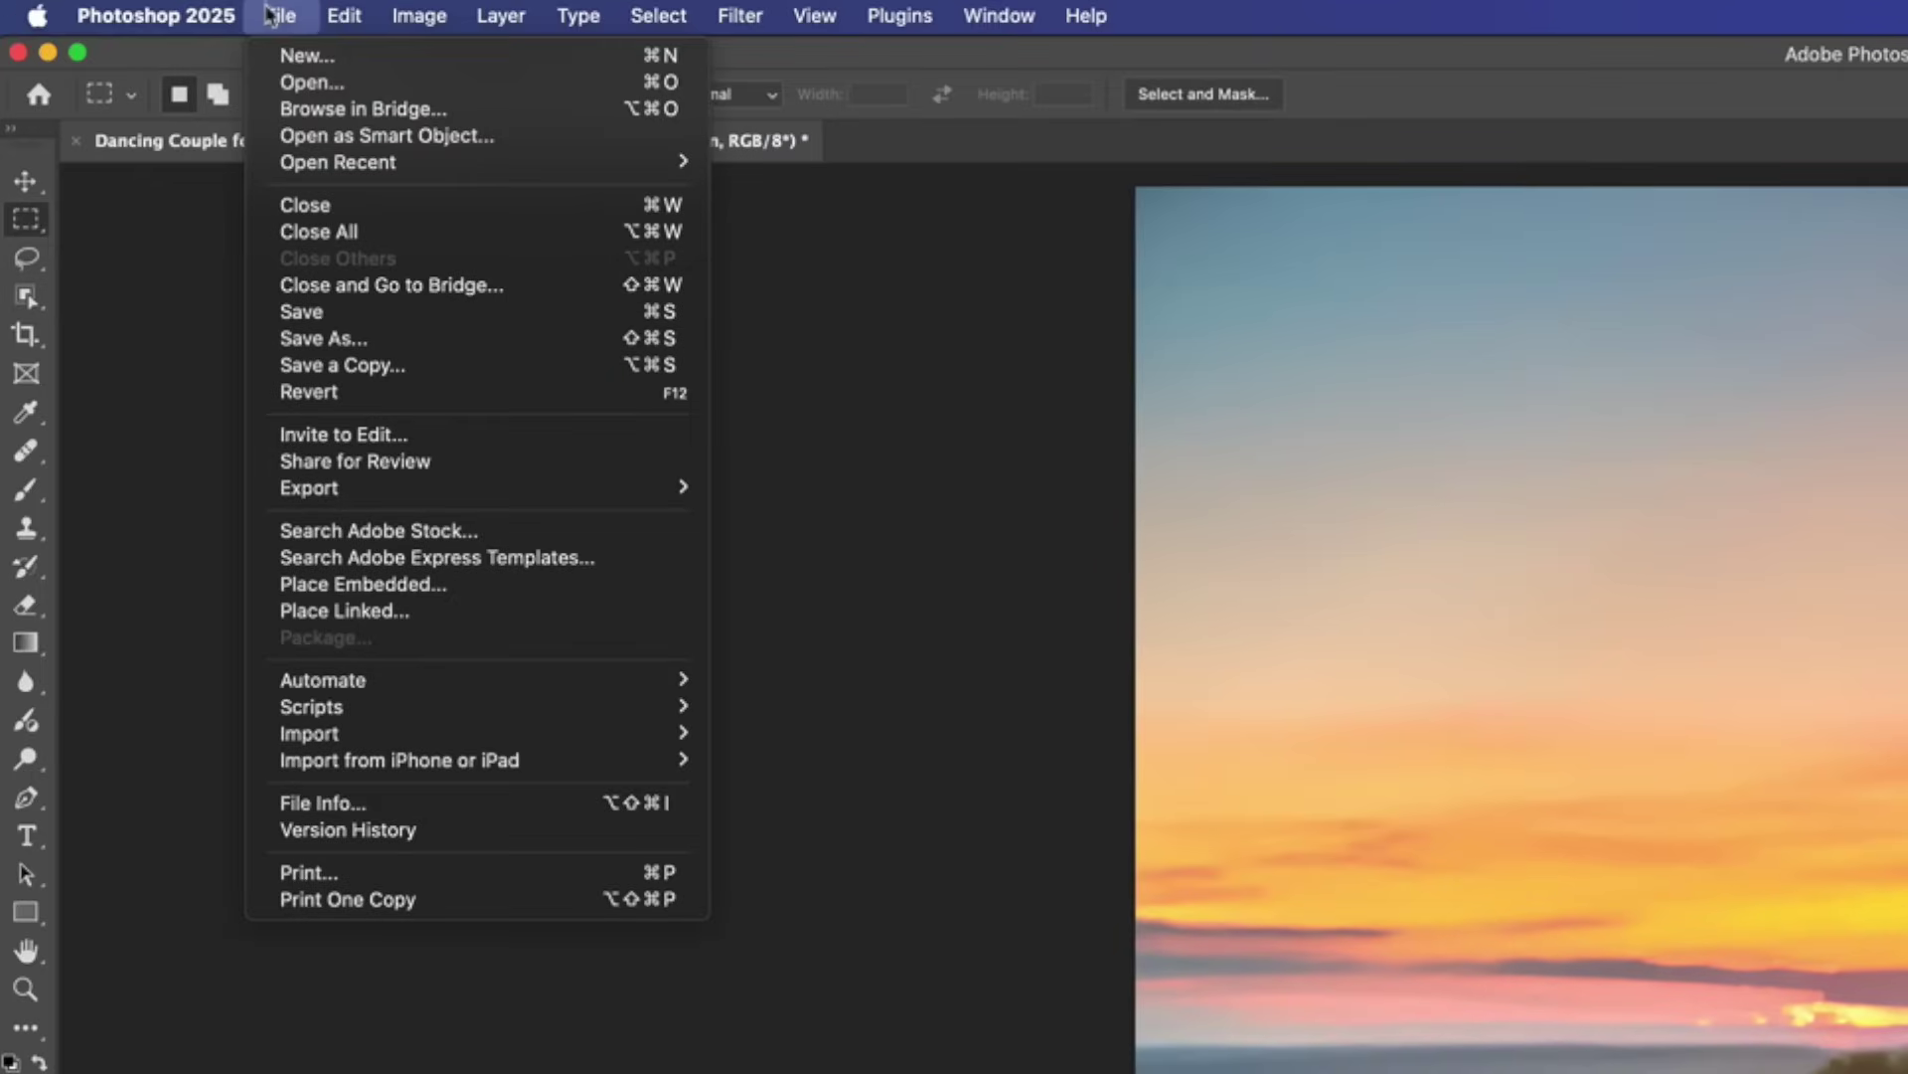
pyautogui.moveTo(404, 488)
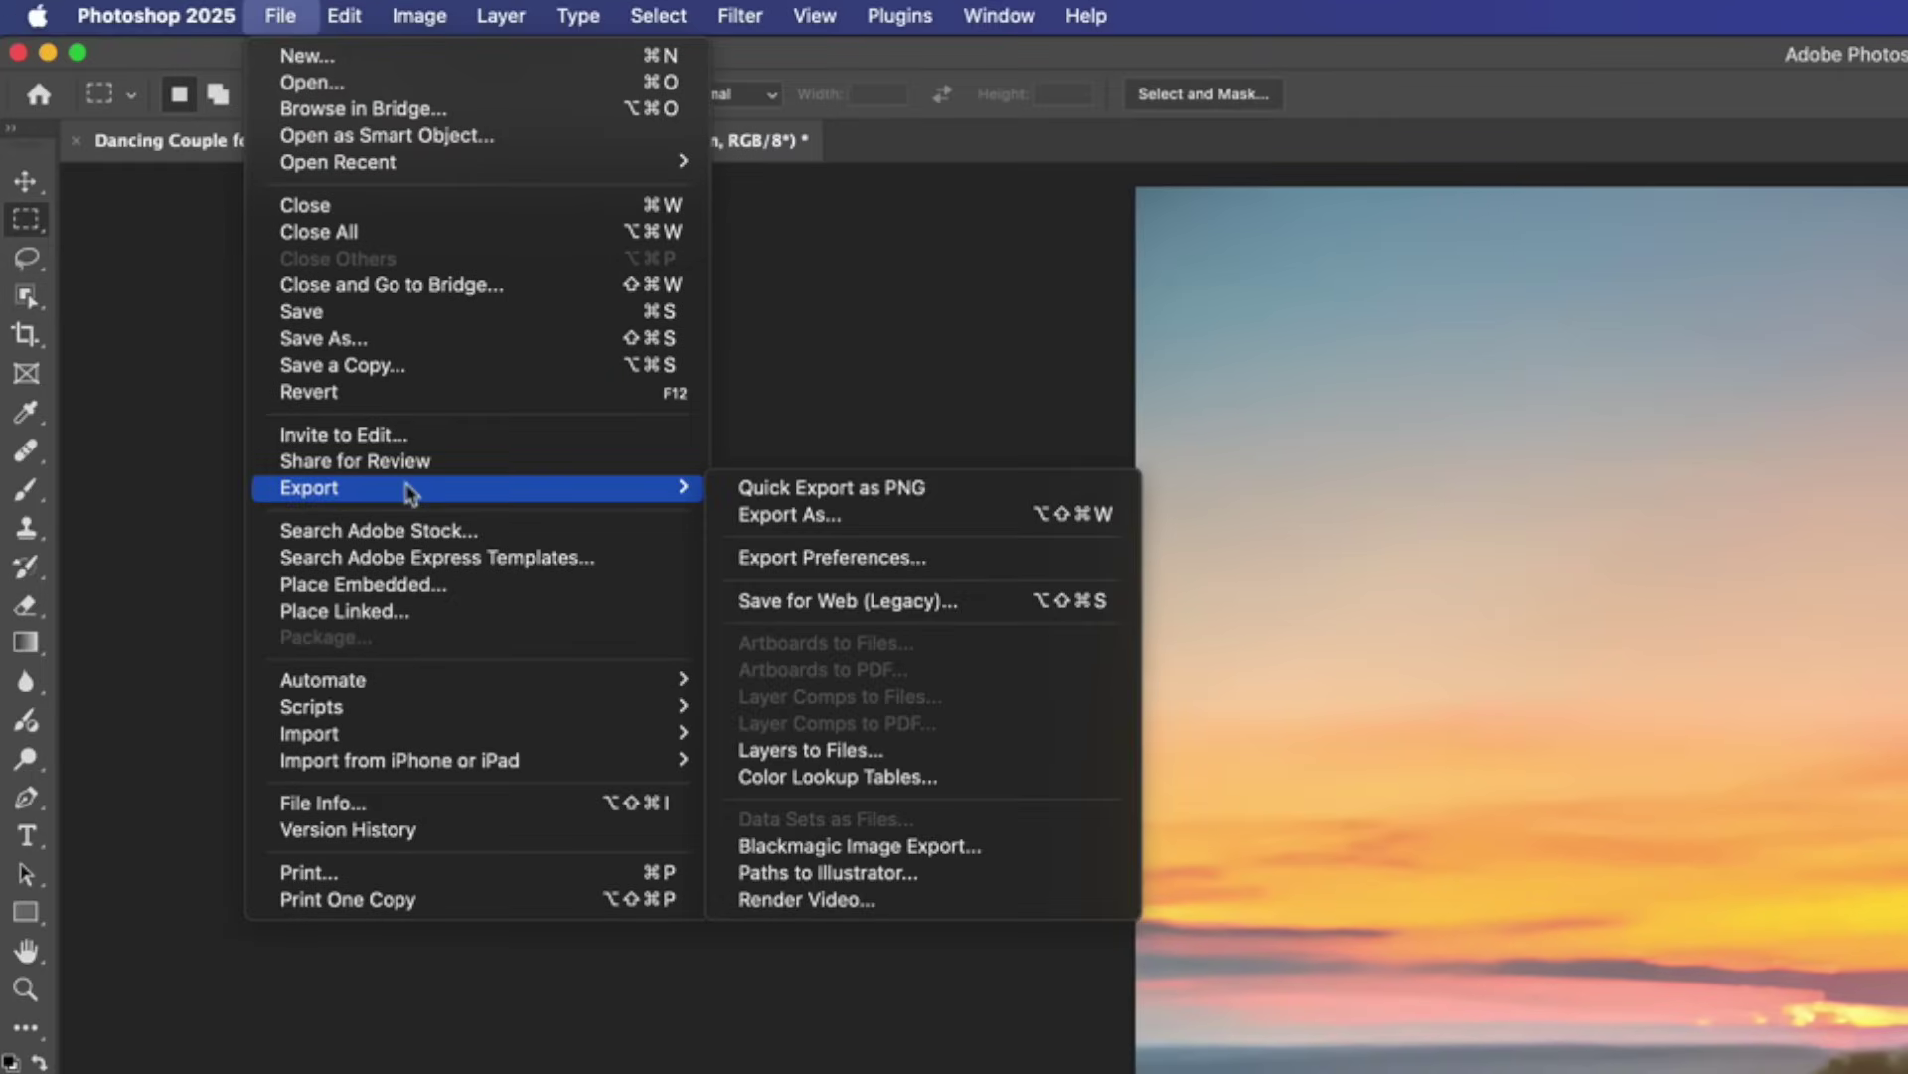
pyautogui.click(880, 492)
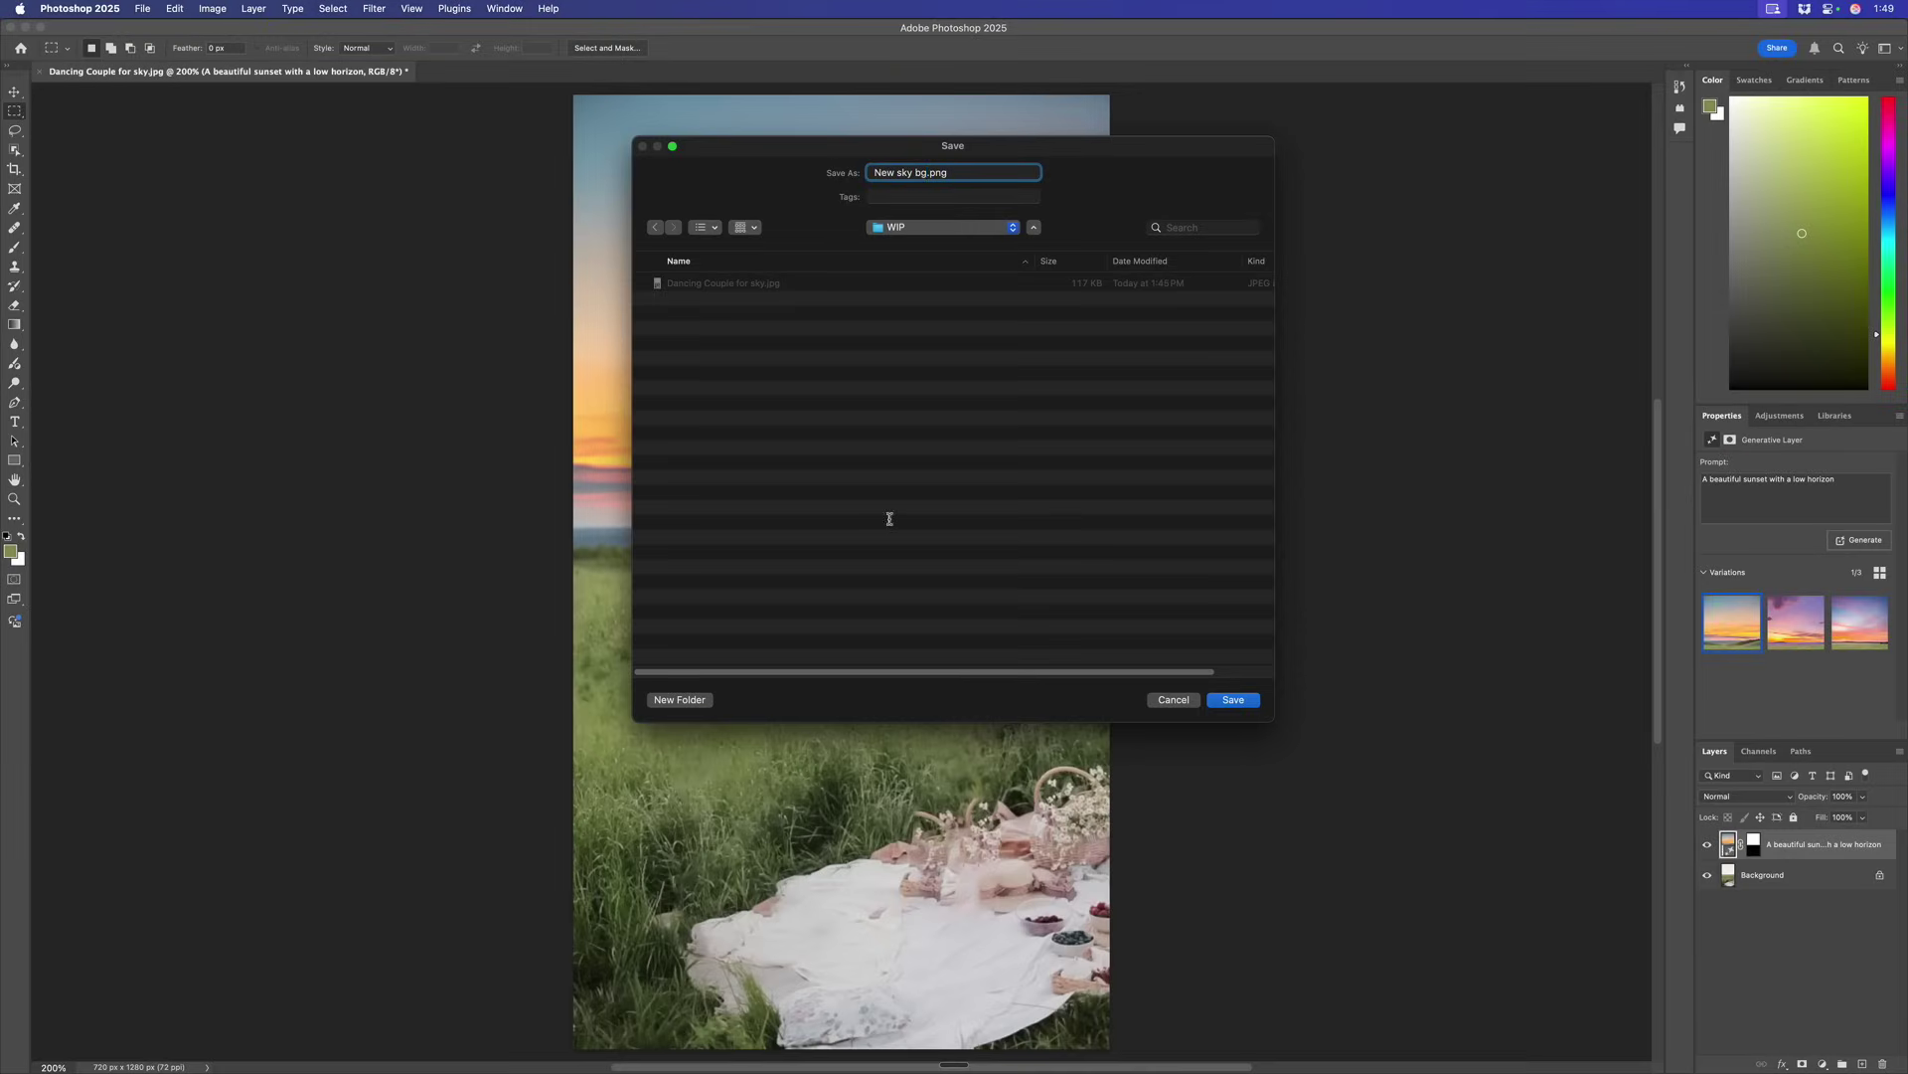
pyautogui.click(1237, 700)
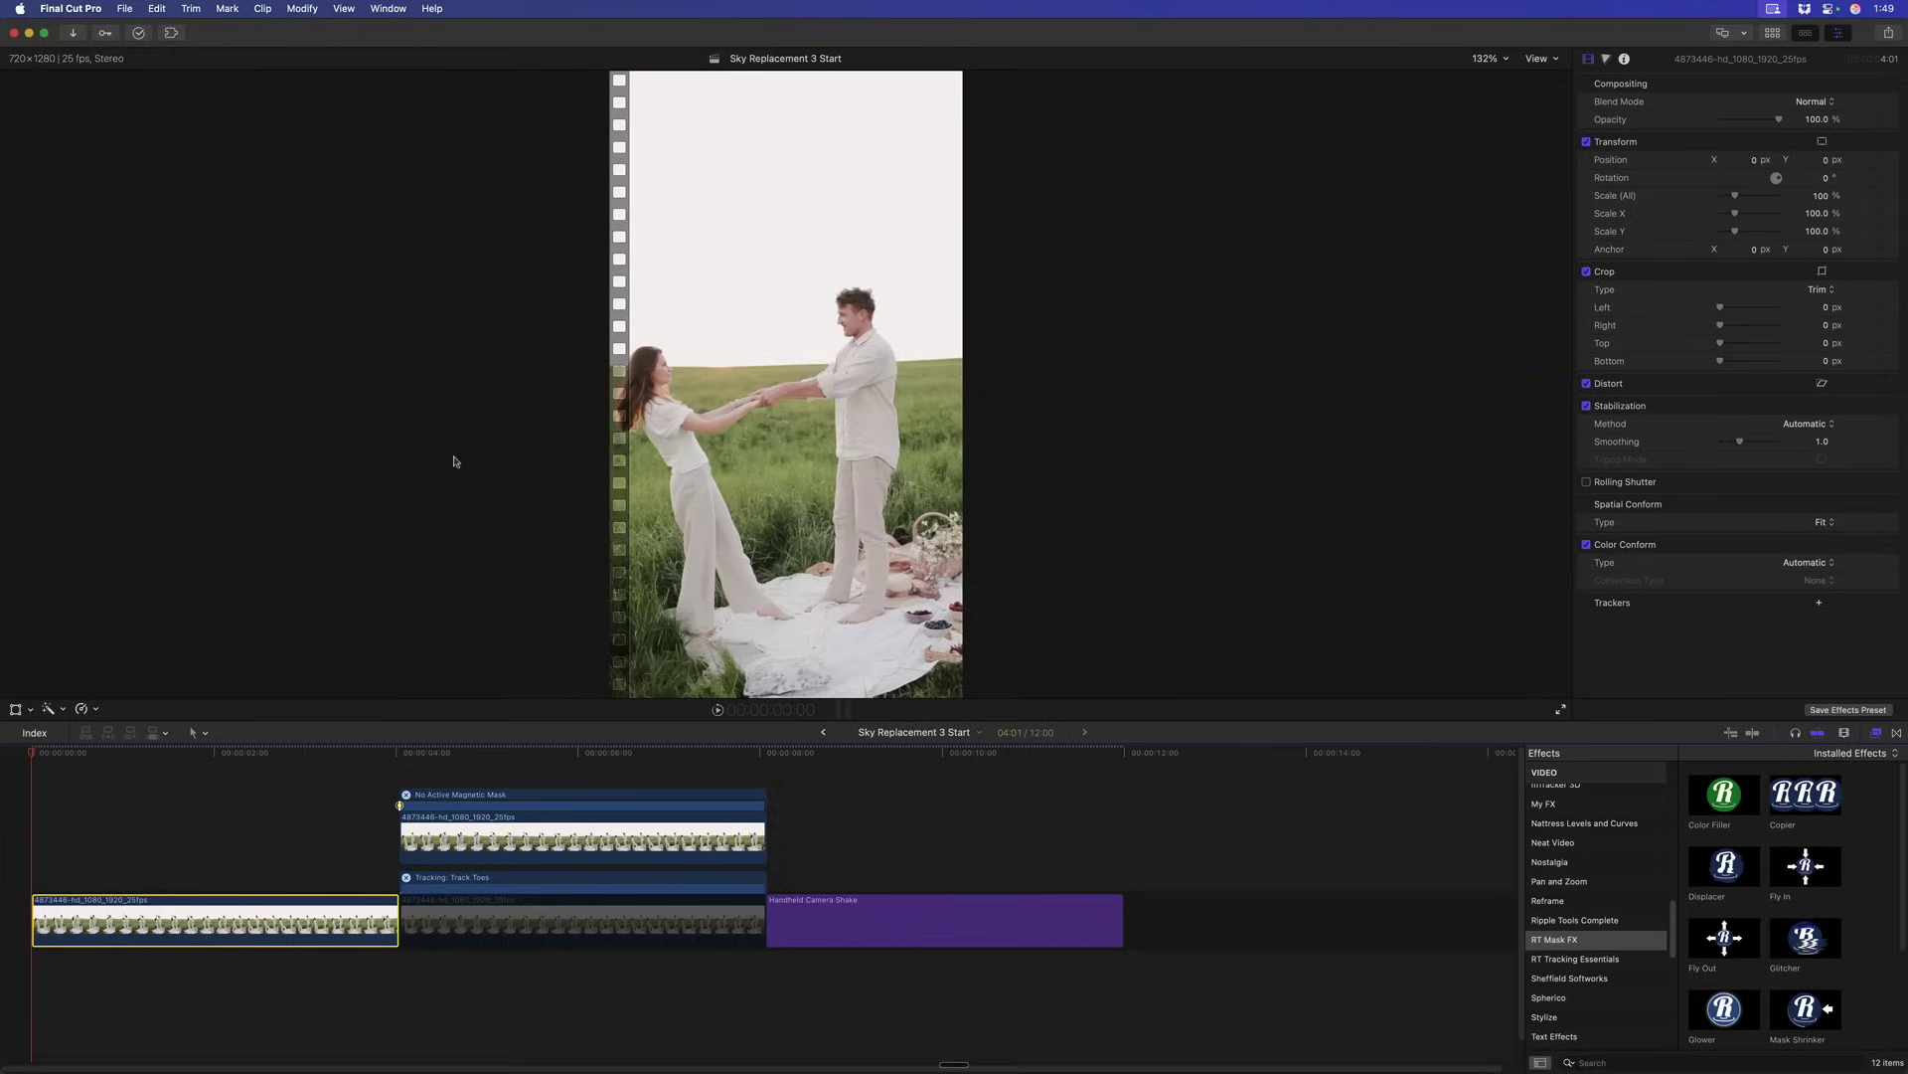
pyautogui.press('super+Tab')
# - Place New sky bg.png beneath the couple clip, check frames near 5:02–5:11, and select the masked clip
pyautogui.moveTo(721, 268); pyautogui.dragTo(400, 1006)
pyautogui.click(529, 754)
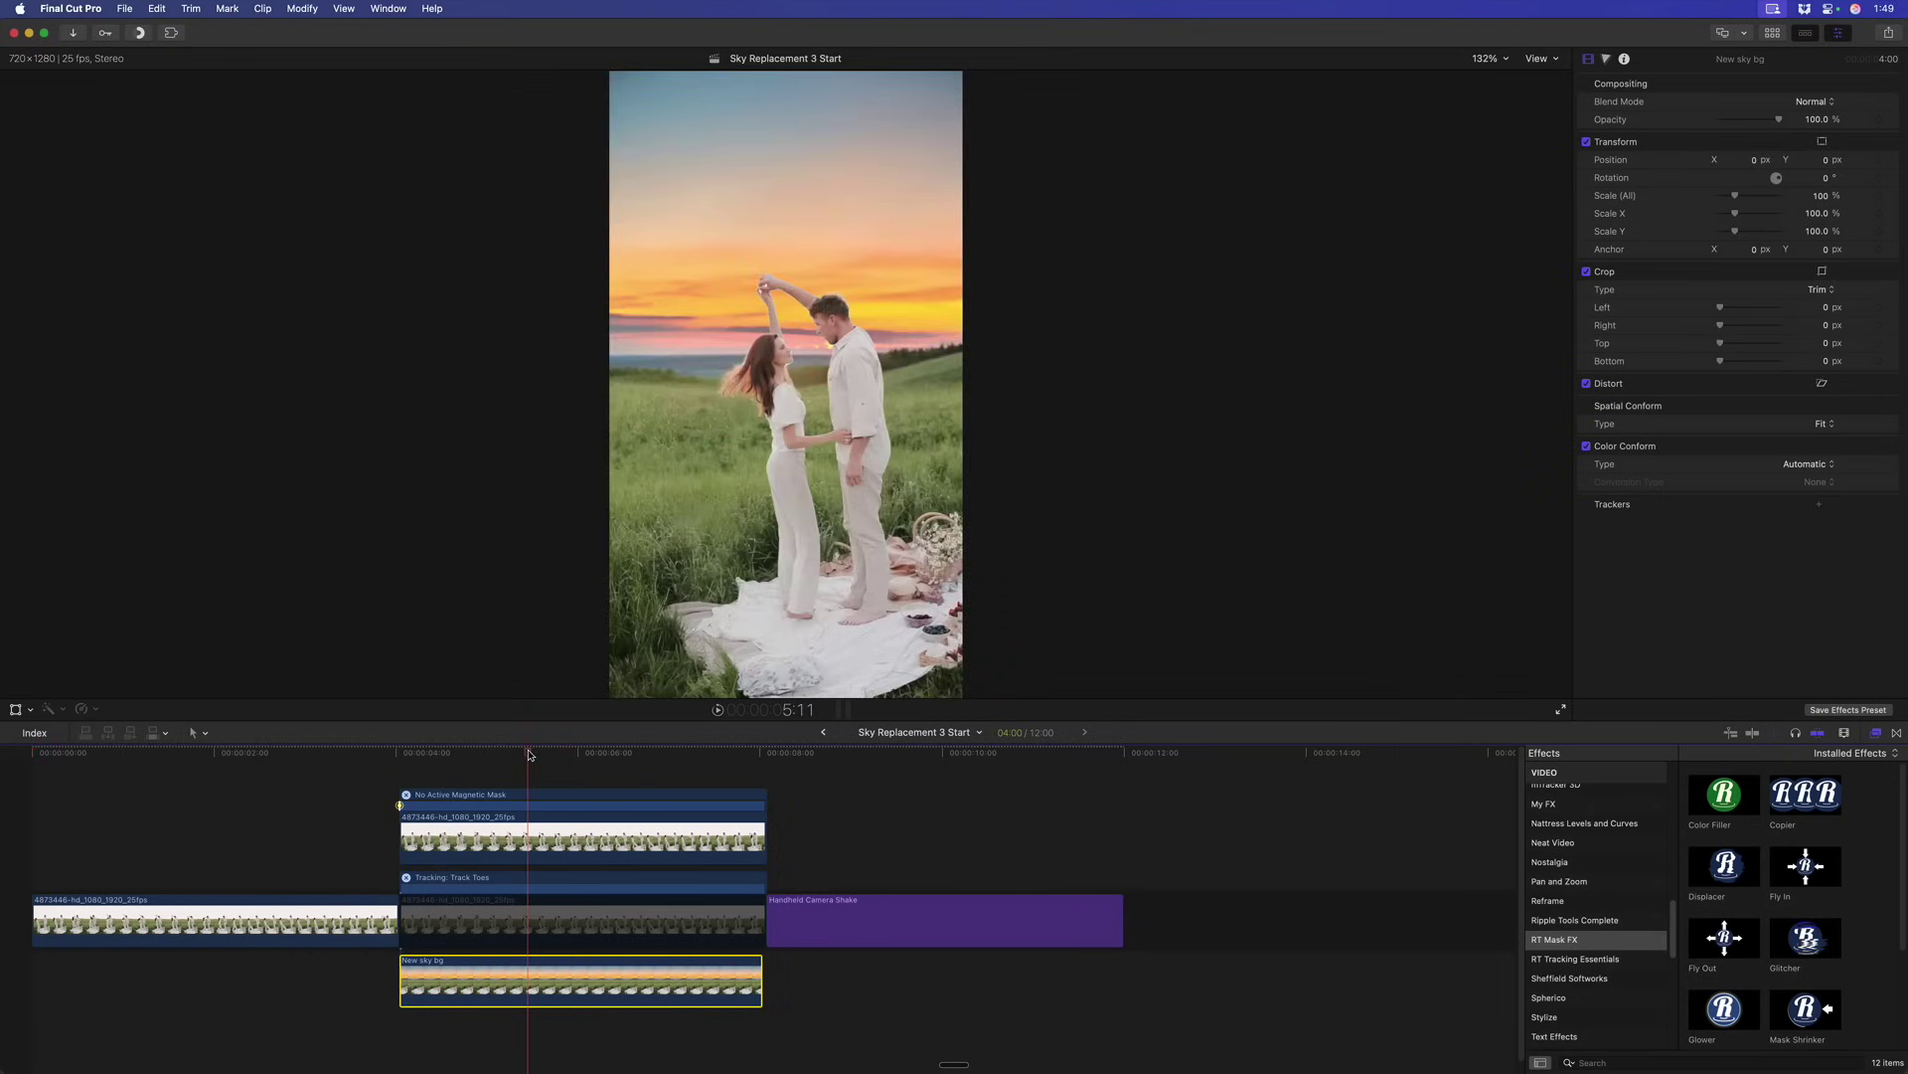
pyautogui.moveTo(543, 757); pyautogui.dragTo(499, 787)
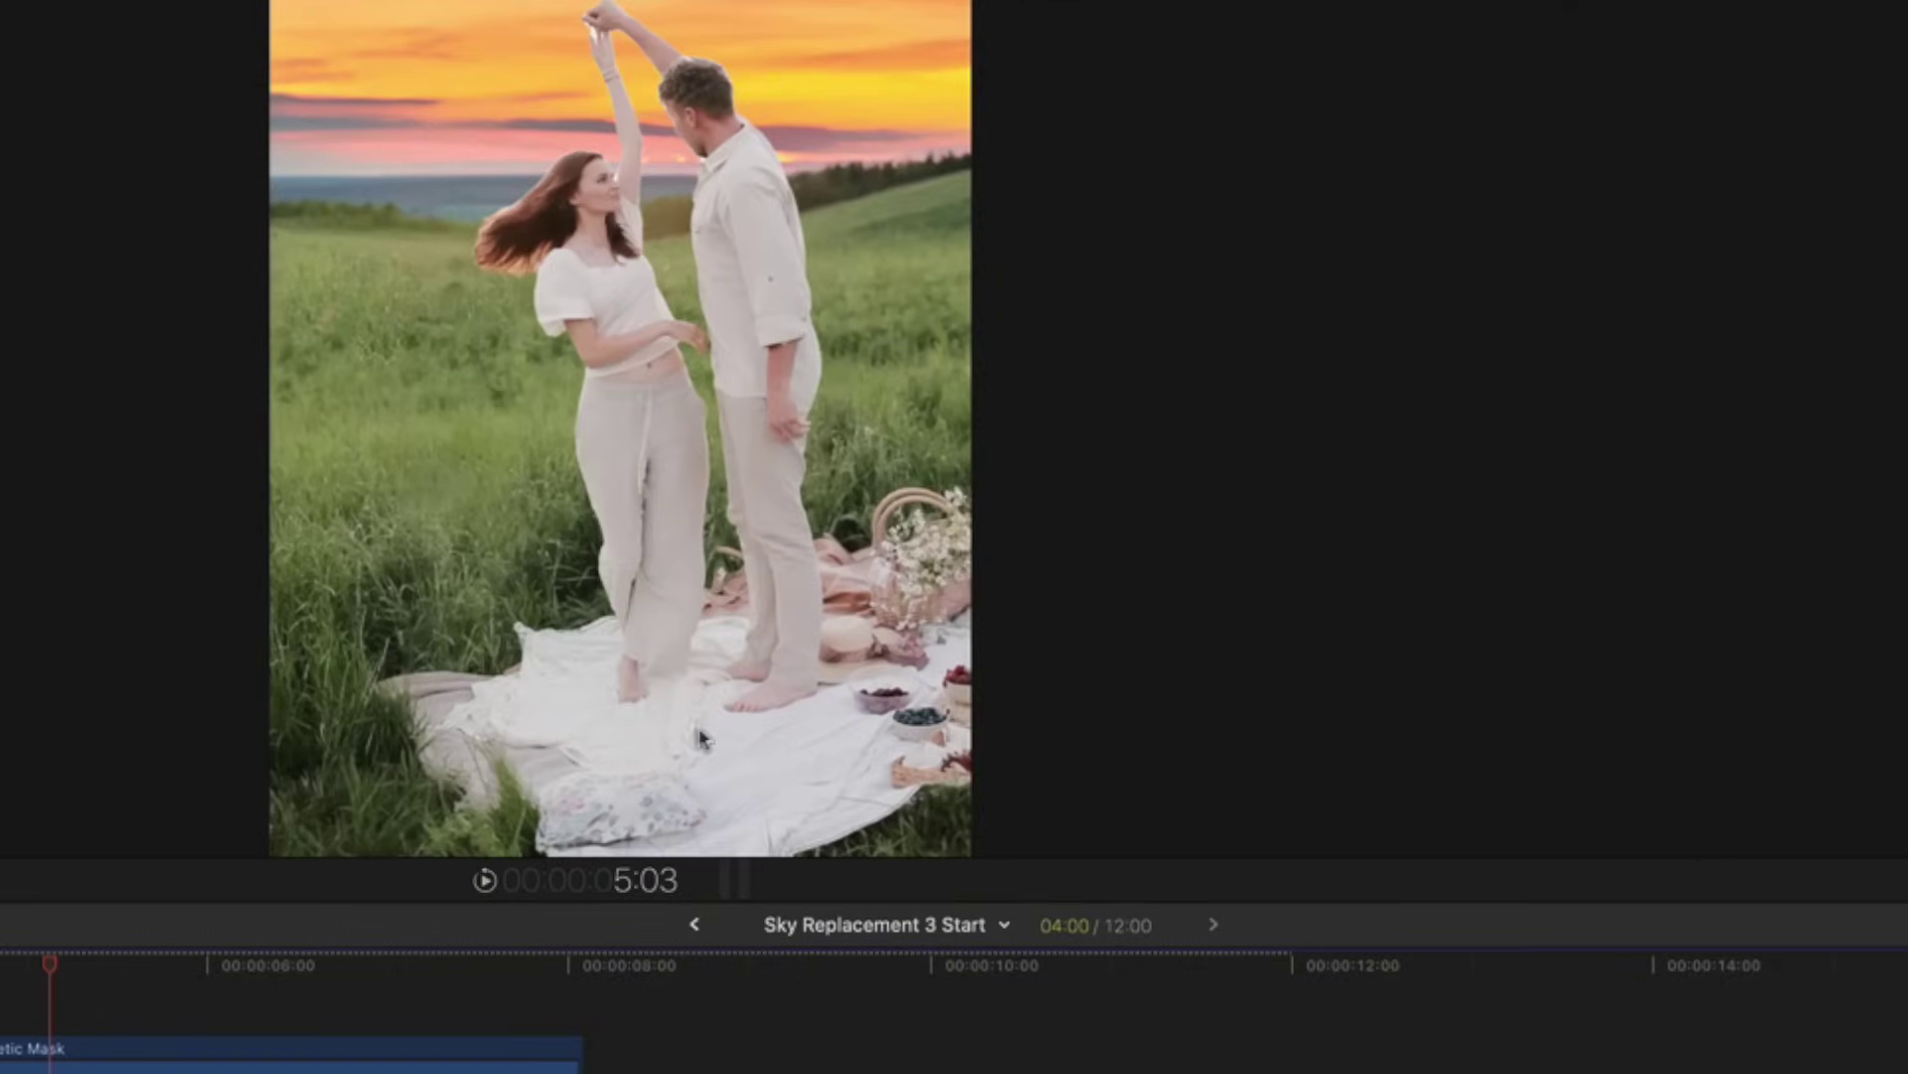
pyautogui.moveTo(55, 964)
pyautogui.mouseDown()
pyautogui.moveTo(136, 964)
pyautogui.moveTo(49, 977)
pyautogui.mouseUp()
pyautogui.click(59, 1053)
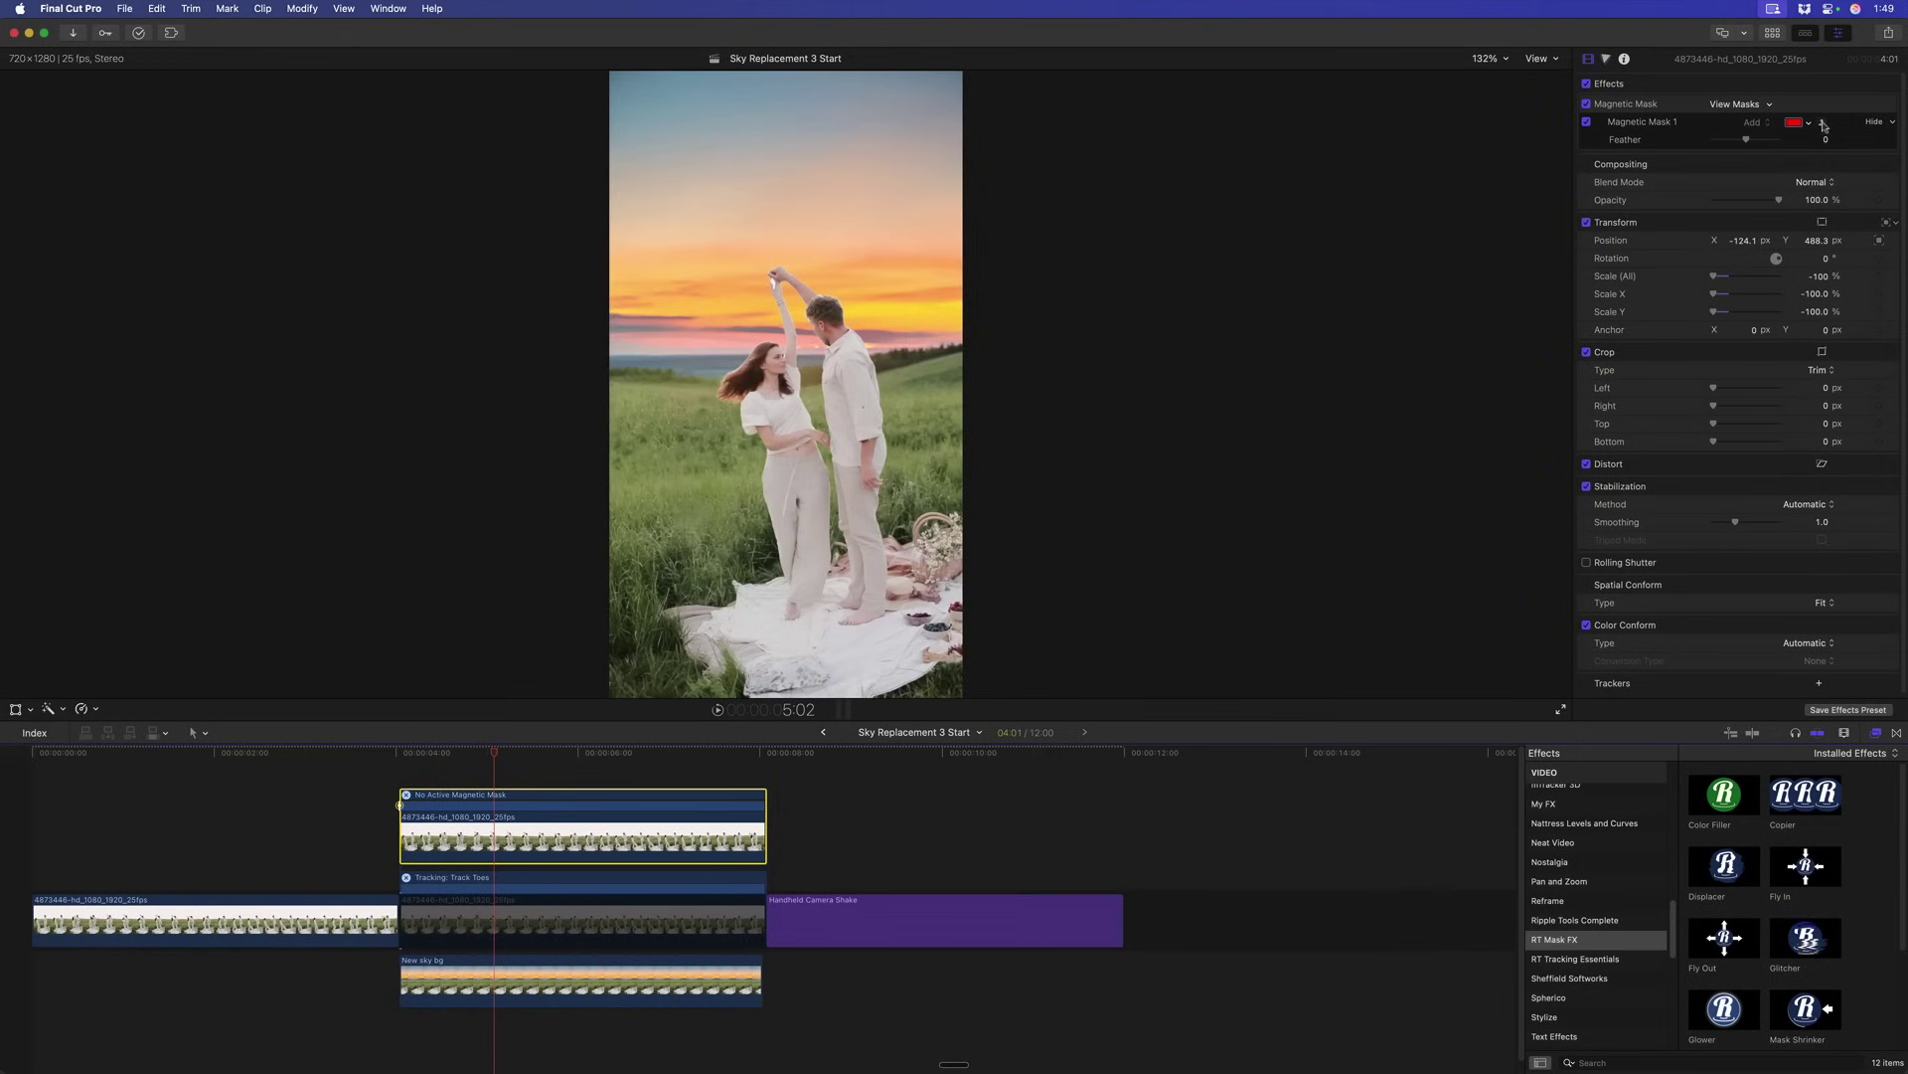
# - Paint Magnetic Mask 1 over the blanket by the dancers' feet and re-analyze the clip
pyautogui.click(1823, 124)
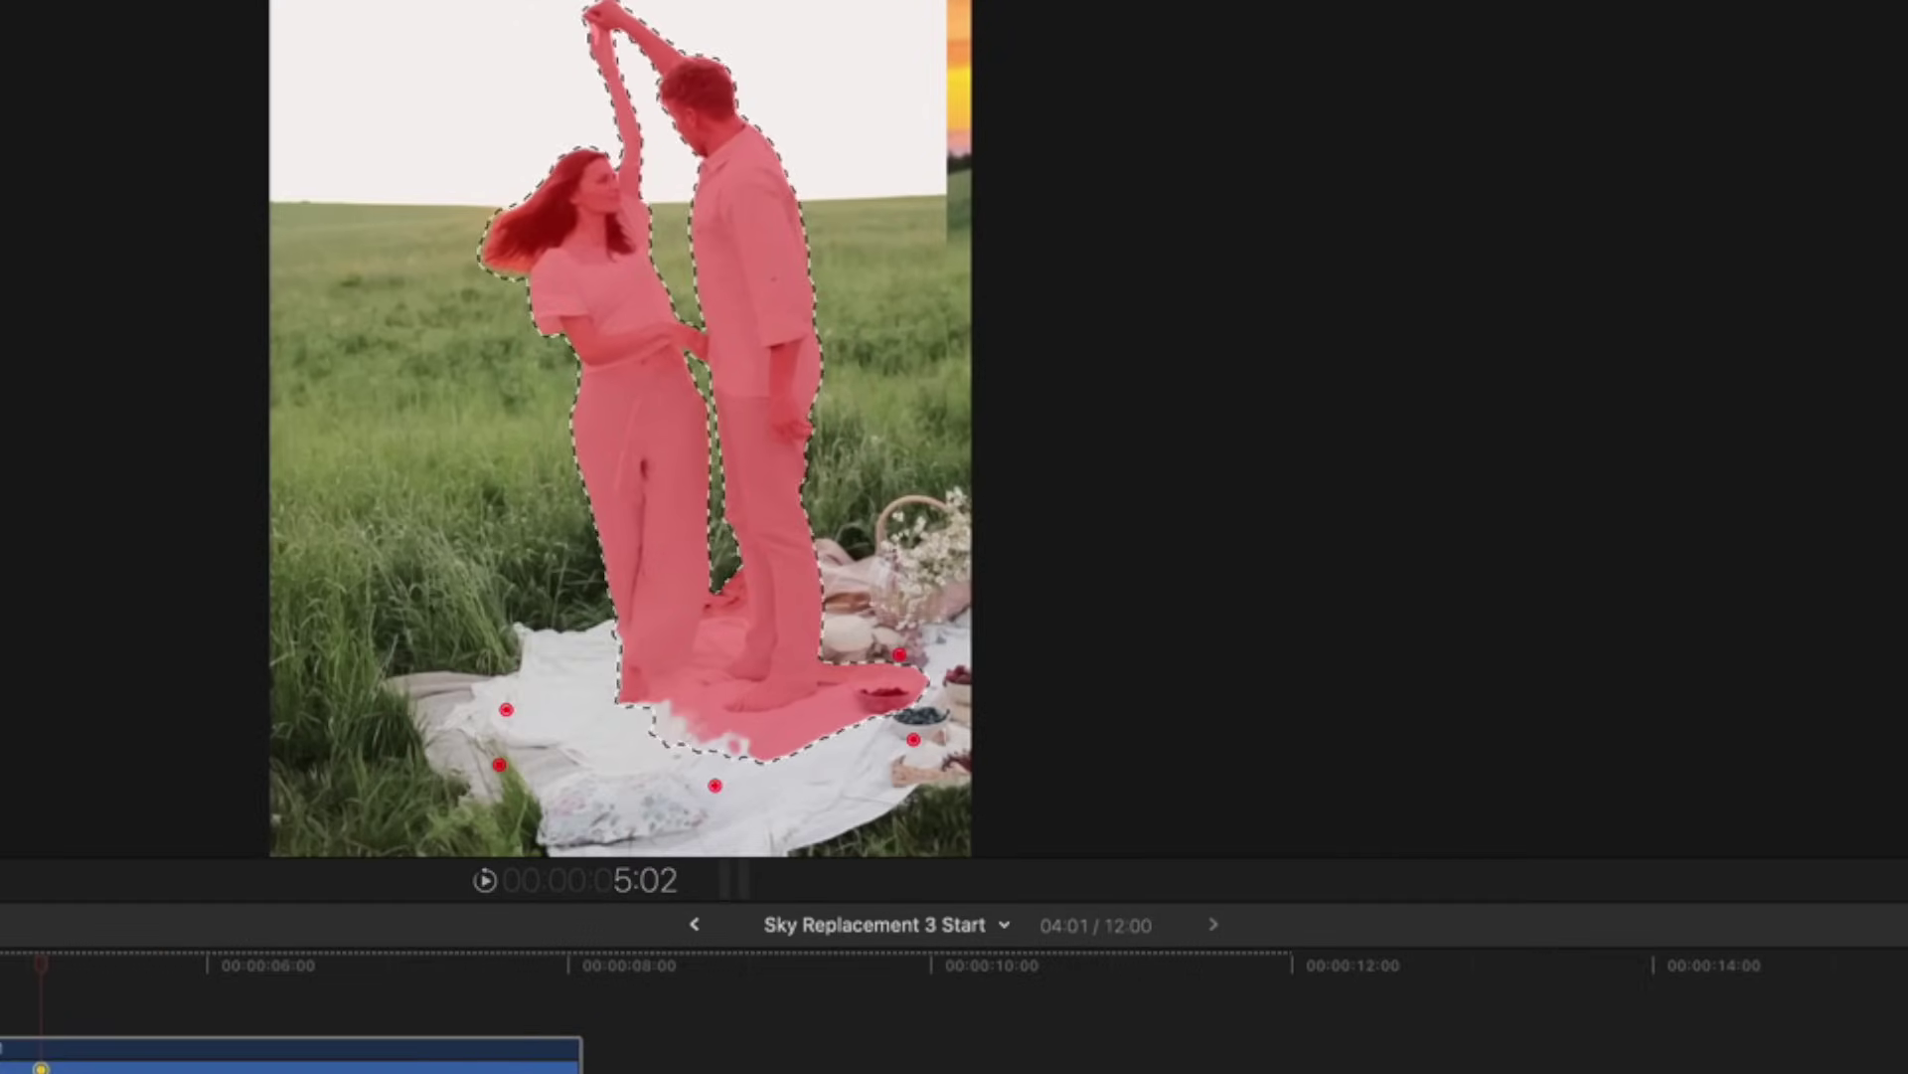
pyautogui.moveTo(621, 647); pyautogui.dragTo(632, 673)
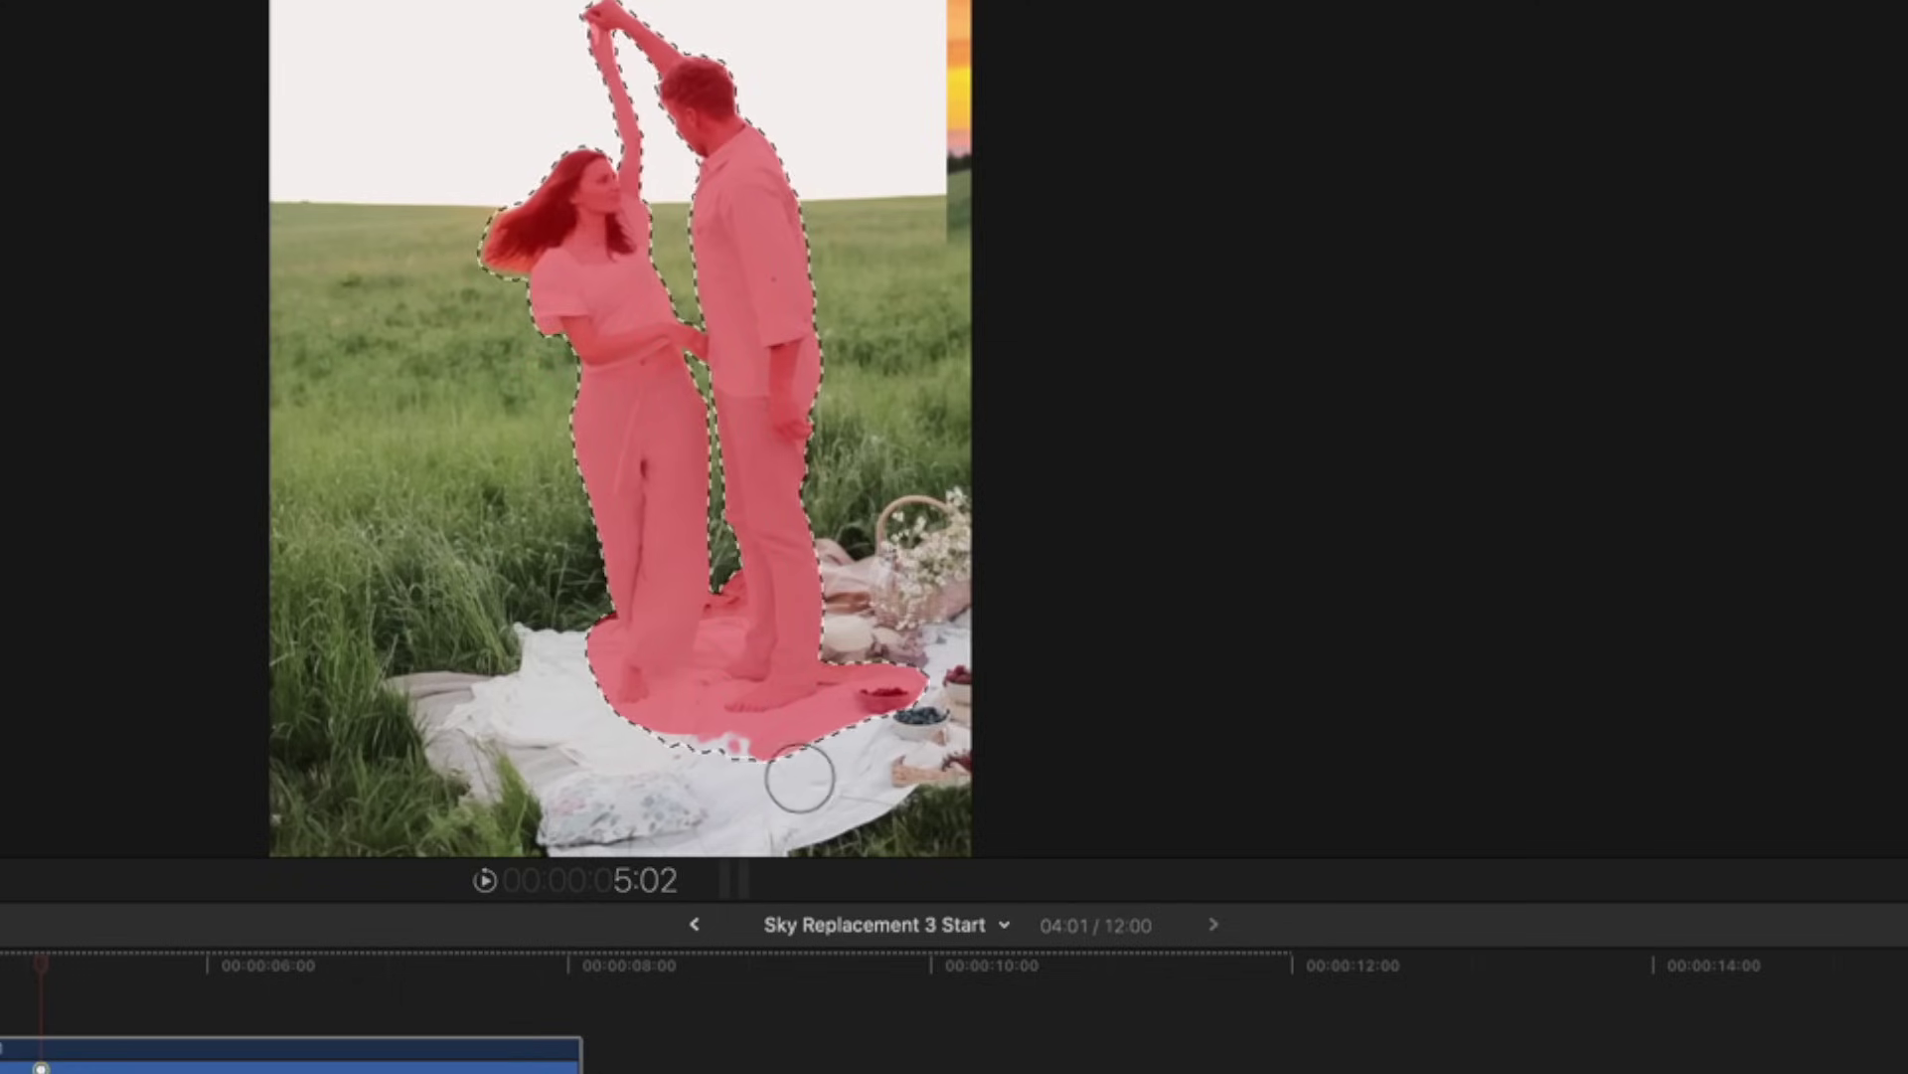
pyautogui.moveTo(800, 778)
pyautogui.mouseDown()
pyautogui.moveTo(876, 707)
pyautogui.moveTo(881, 646)
pyautogui.moveTo(848, 736)
pyautogui.moveTo(794, 762)
pyautogui.moveTo(585, 741)
pyautogui.mouseUp()
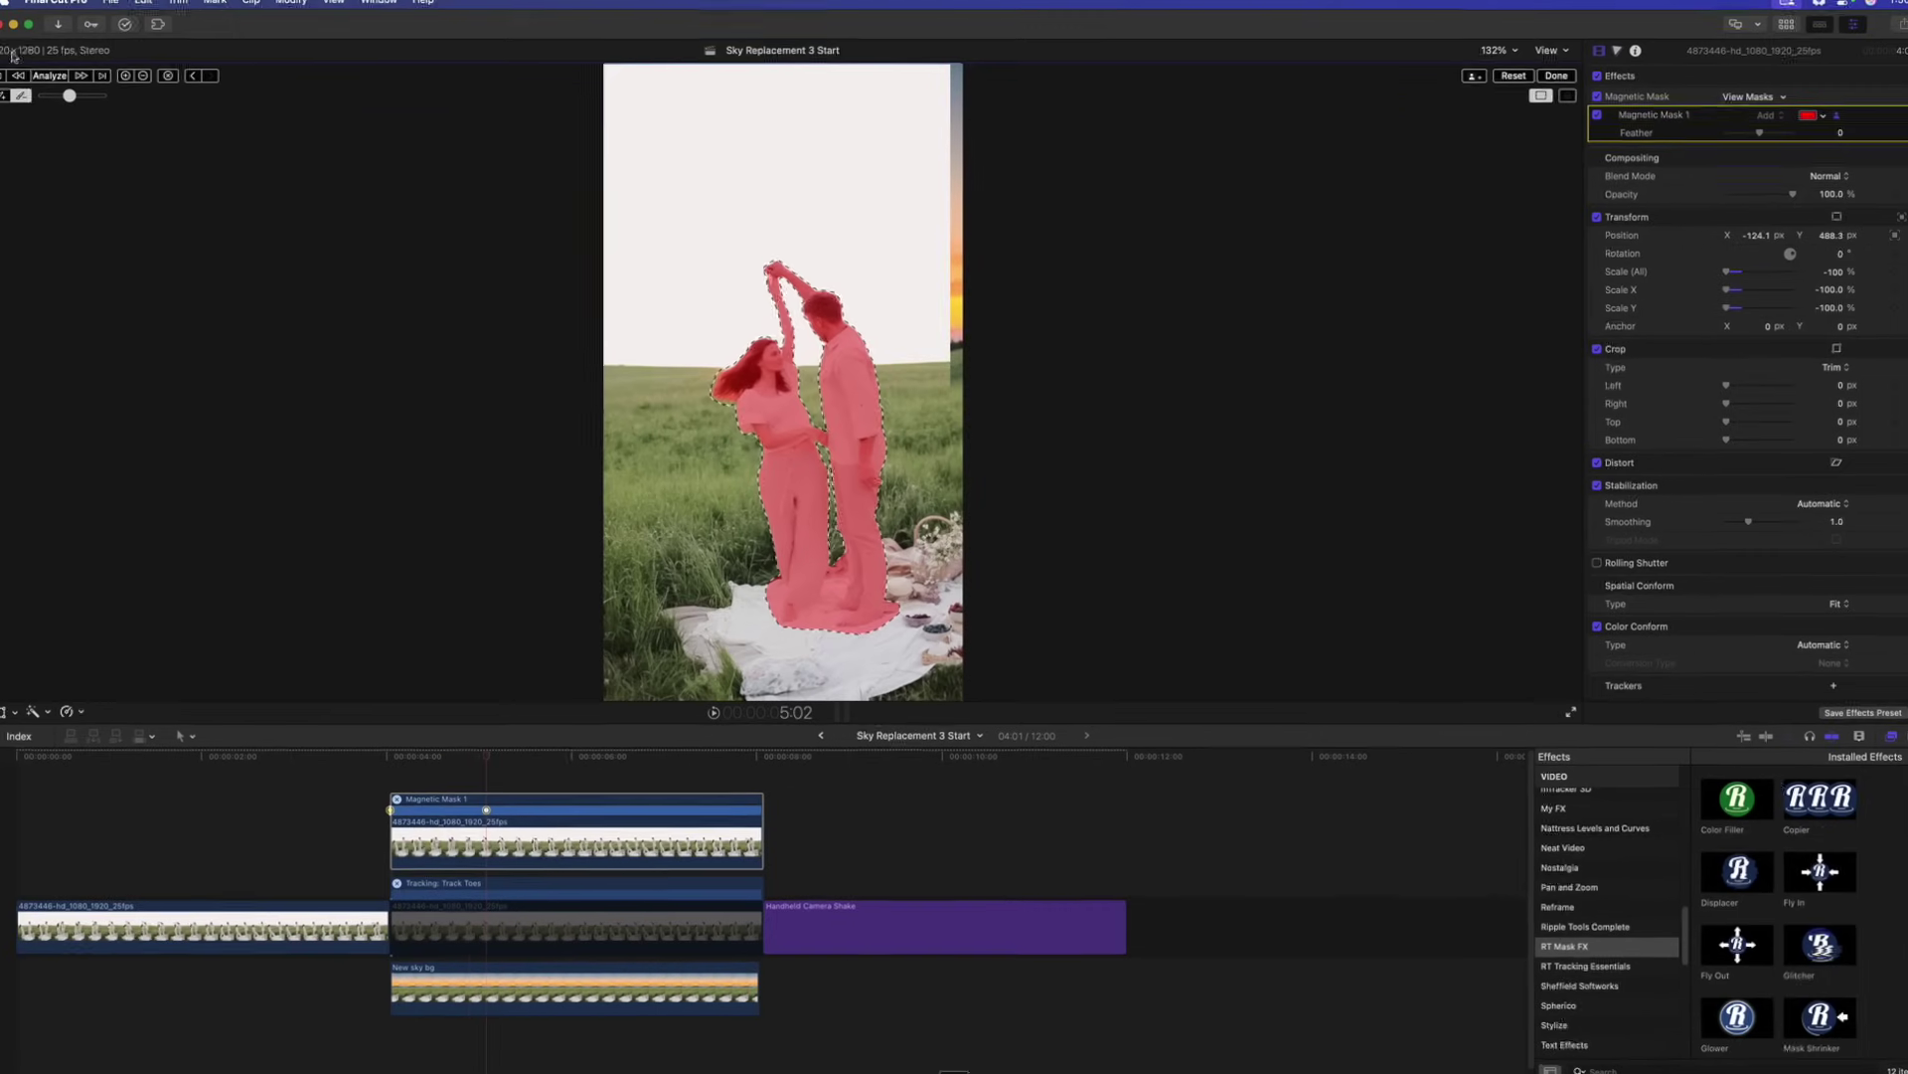
pyautogui.click(64, 84)
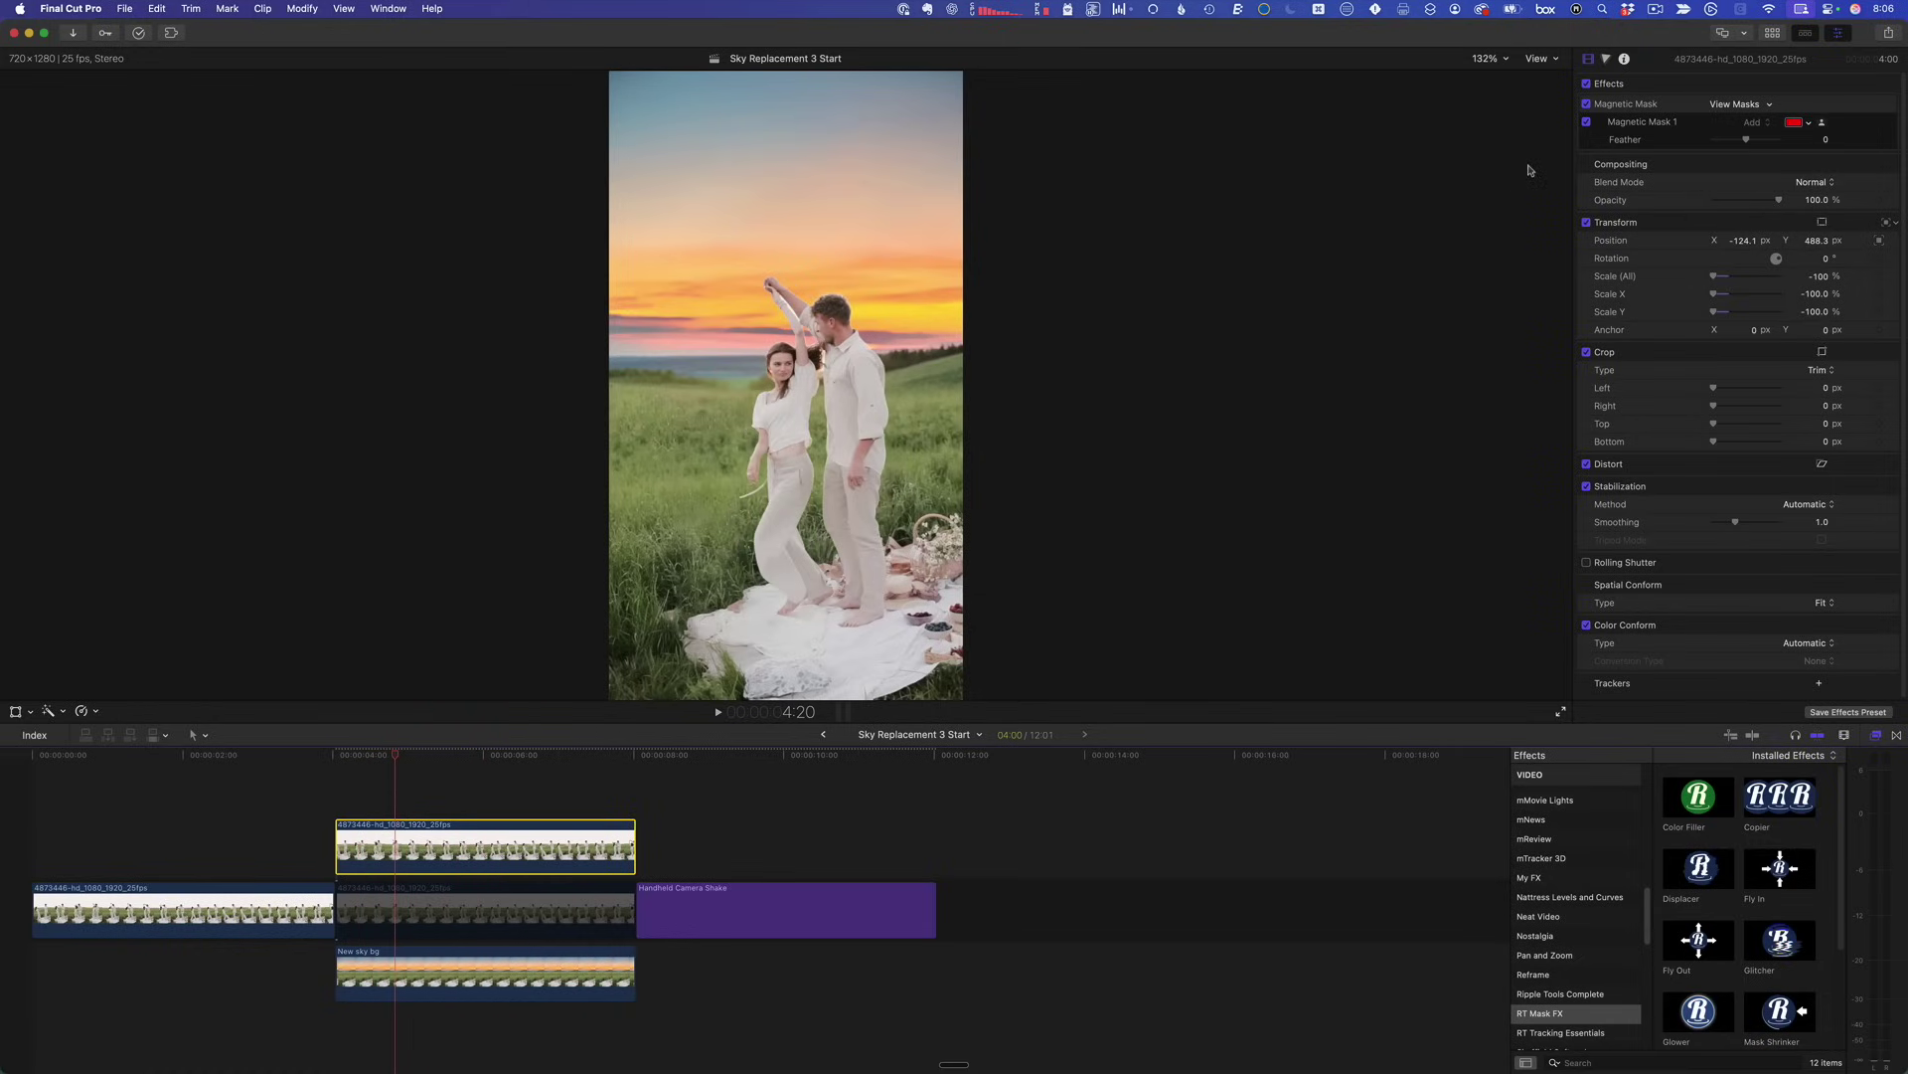
# - Zoom the viewer to 400% and reset the mask Feather to 0 after testing a negative value
pyautogui.click(1489, 60)
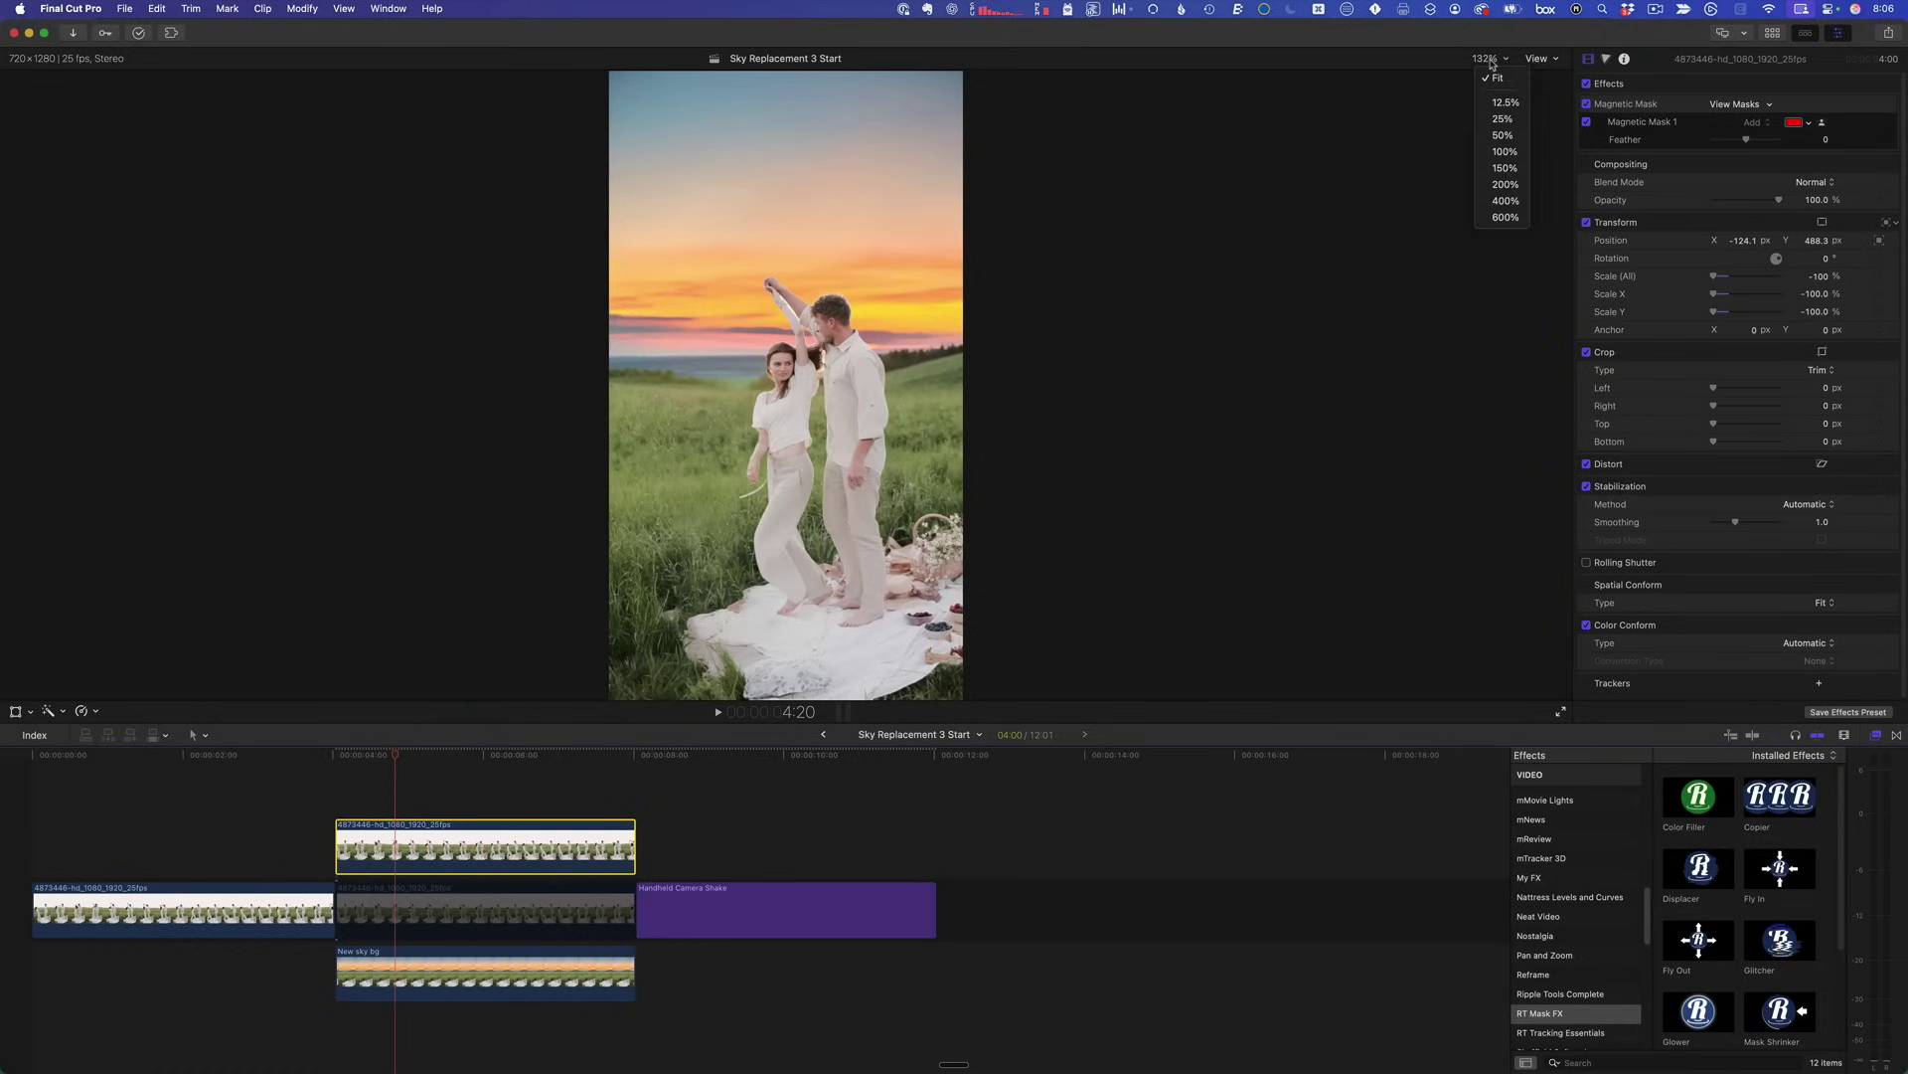
pyautogui.click(1504, 201)
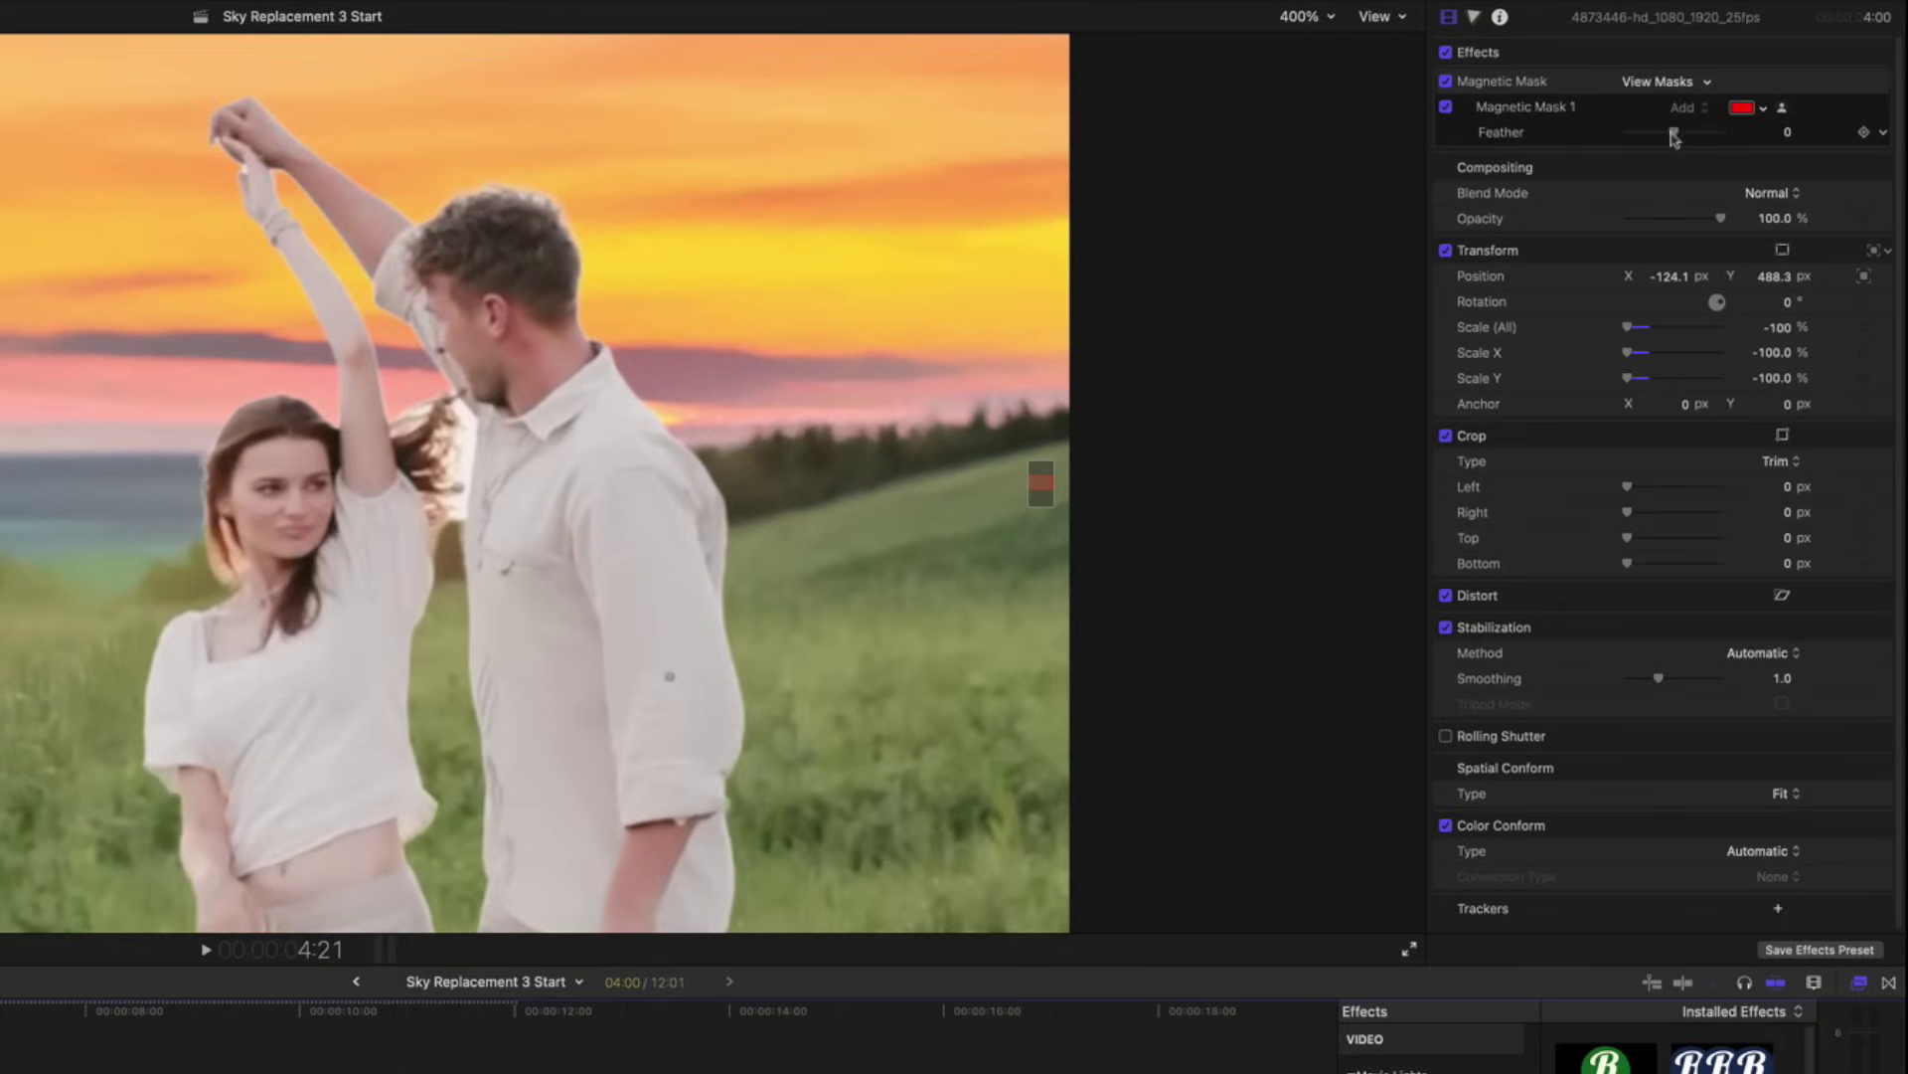
pyautogui.moveTo(1674, 133); pyautogui.dragTo(1642, 132)
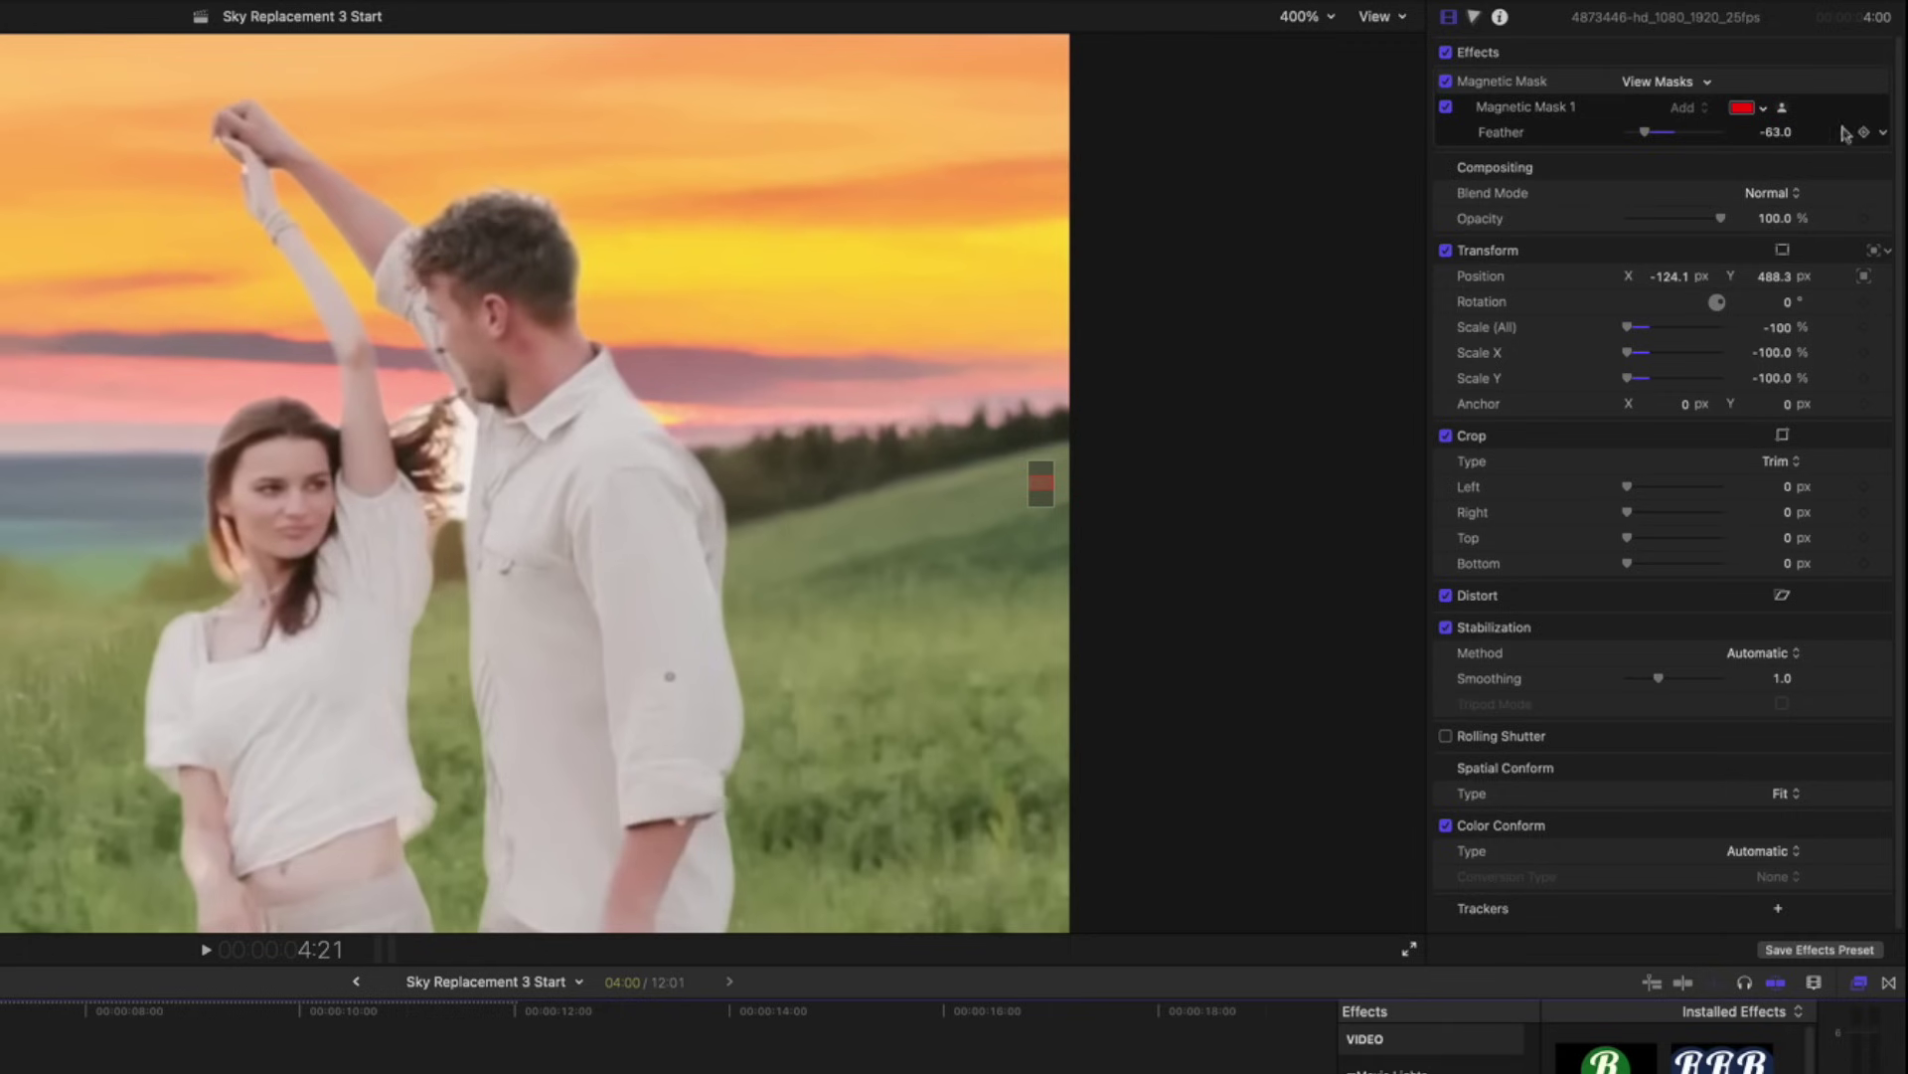
pyautogui.click(1882, 132)
pyautogui.click(1859, 144)
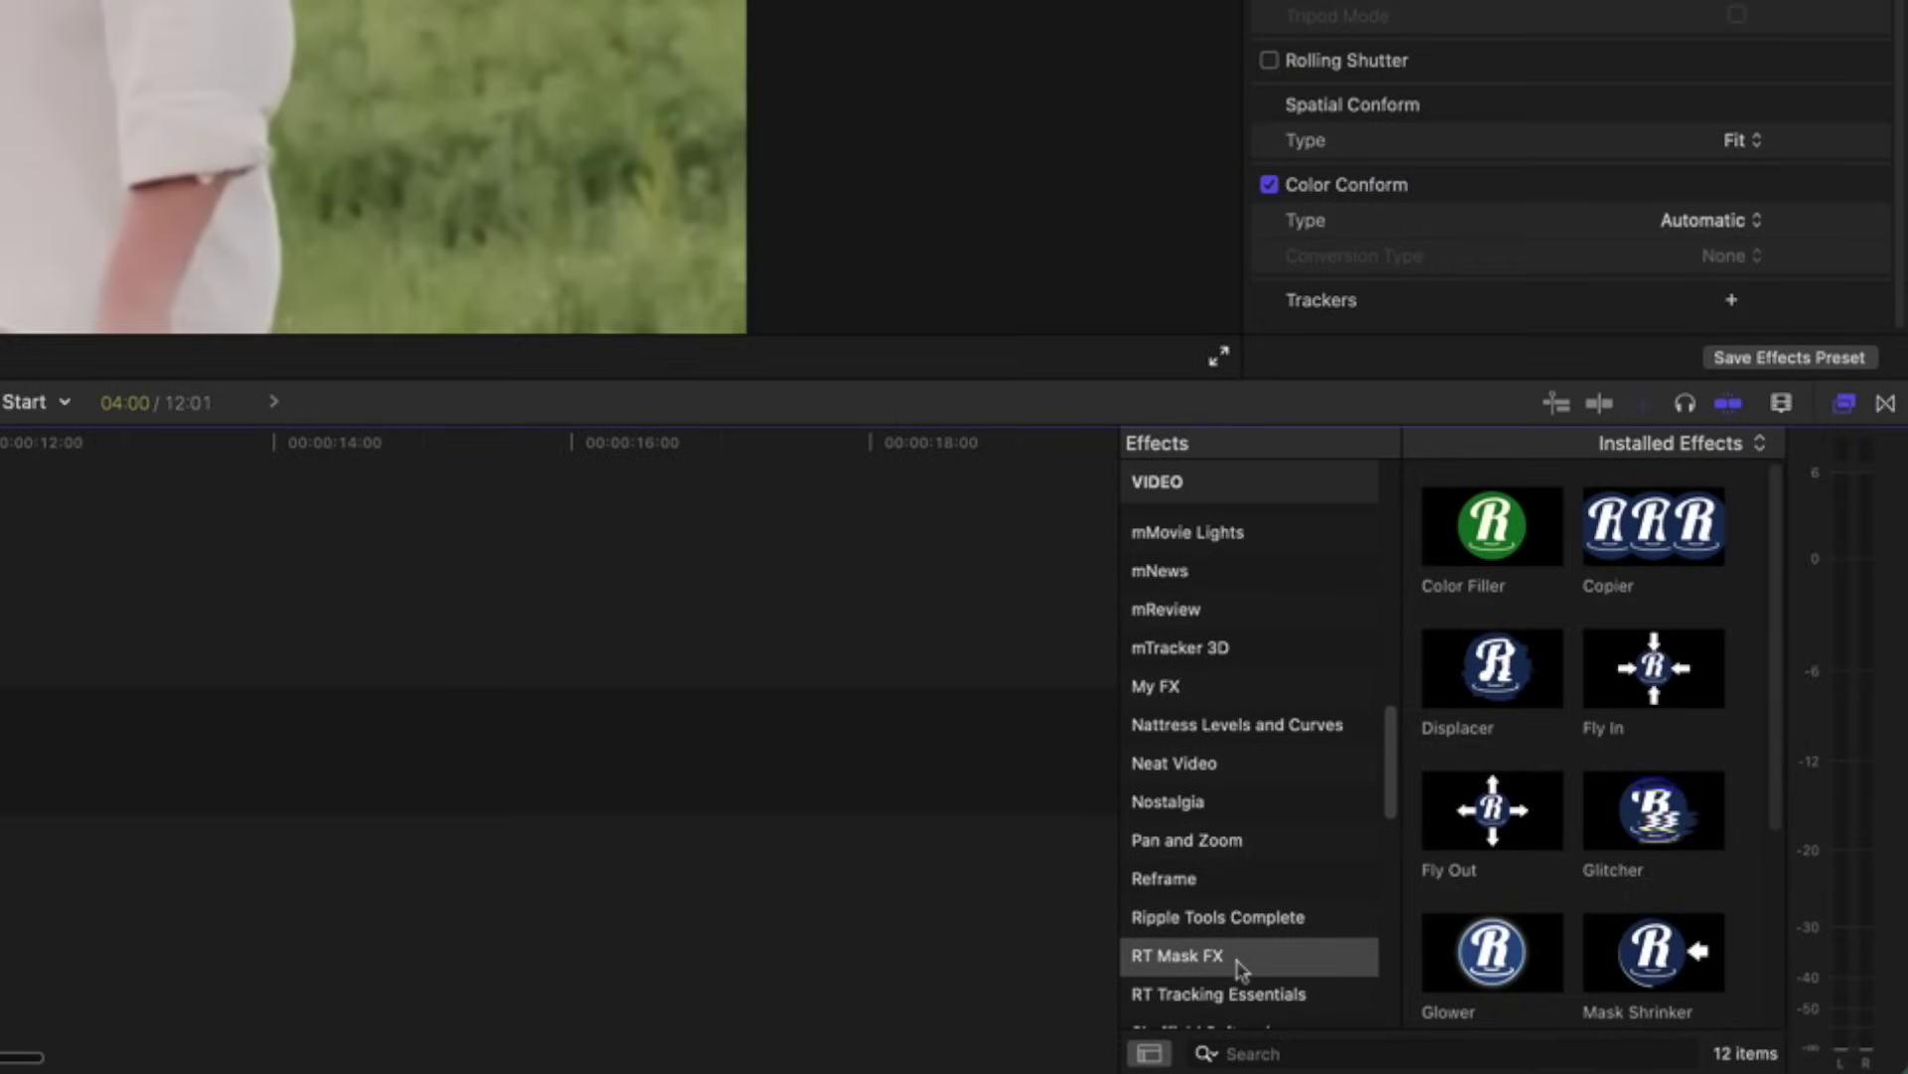
# - Drop Mask Shrinker onto the couple clip and set Shrink to 0.37
pyautogui.moveTo(1679, 958); pyautogui.dragTo(0, 553)
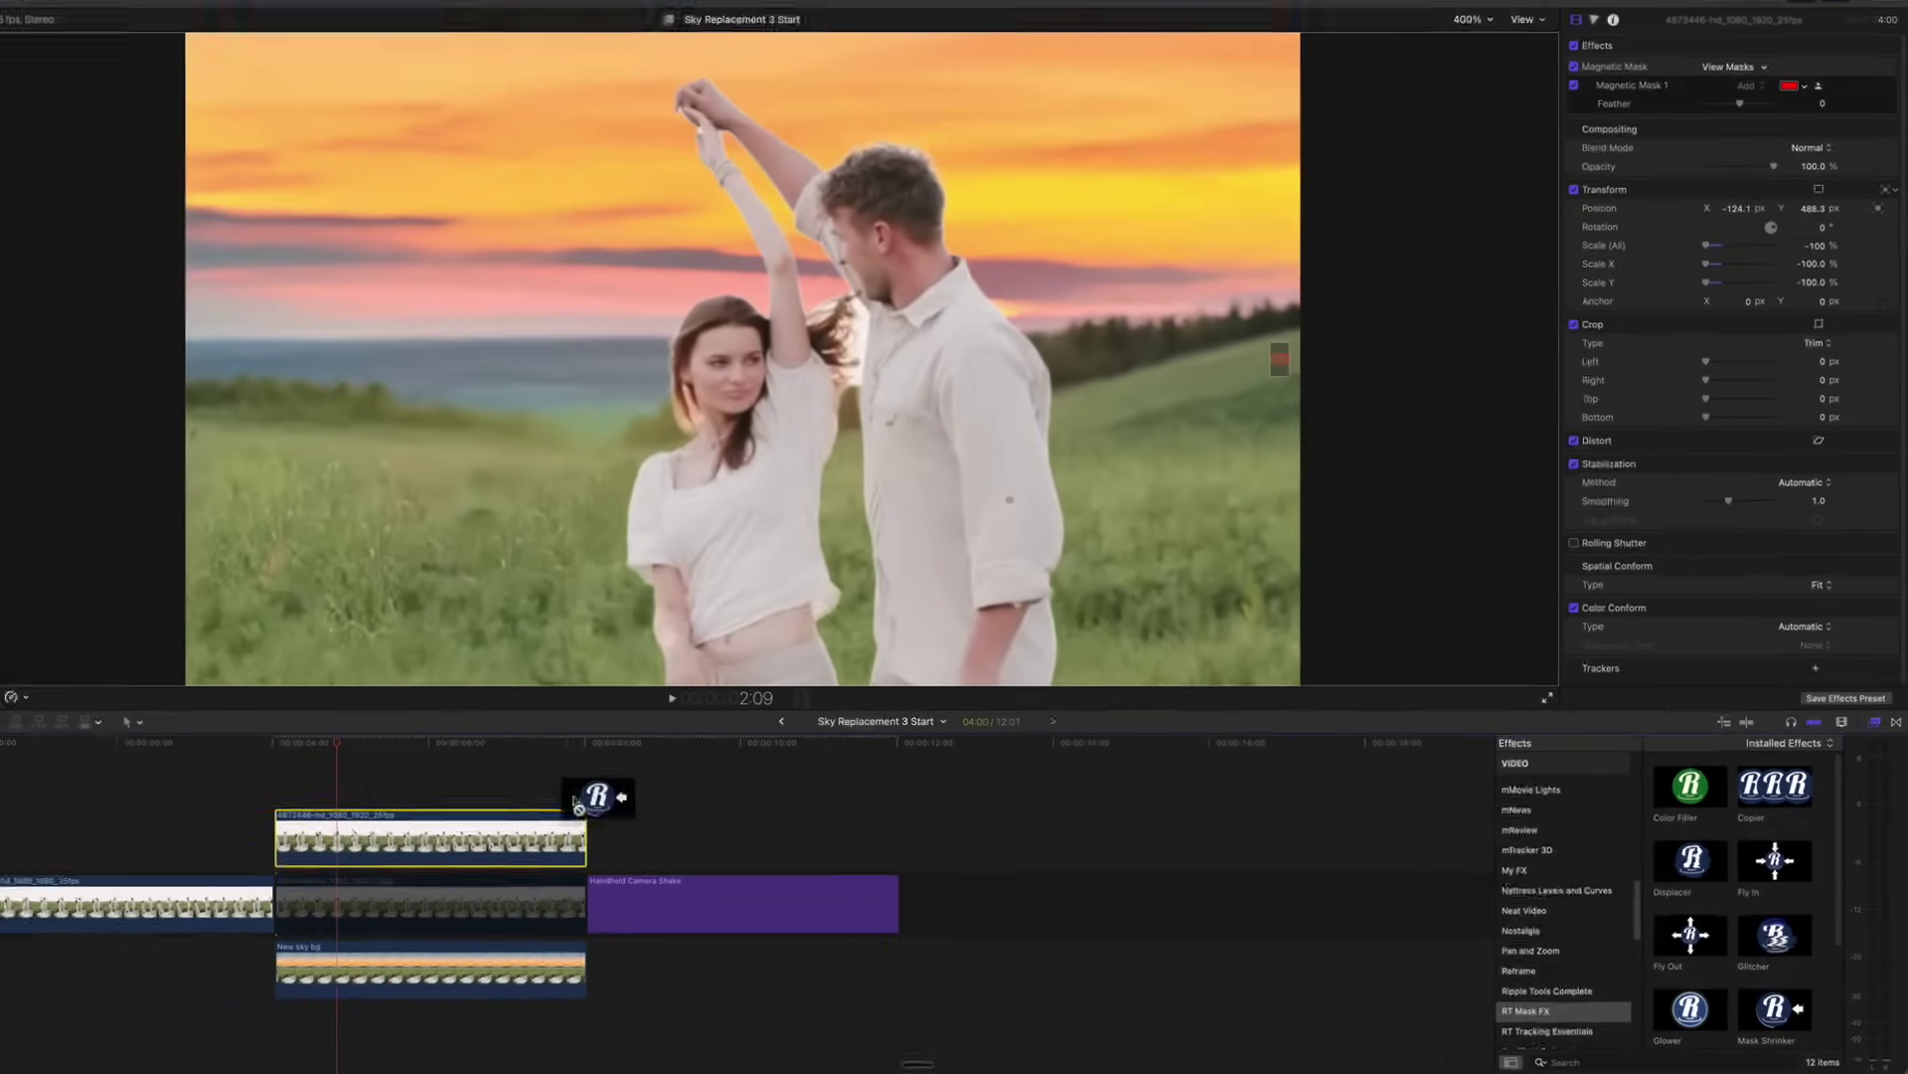
pyautogui.moveTo(576, 803); pyautogui.dragTo(434, 846)
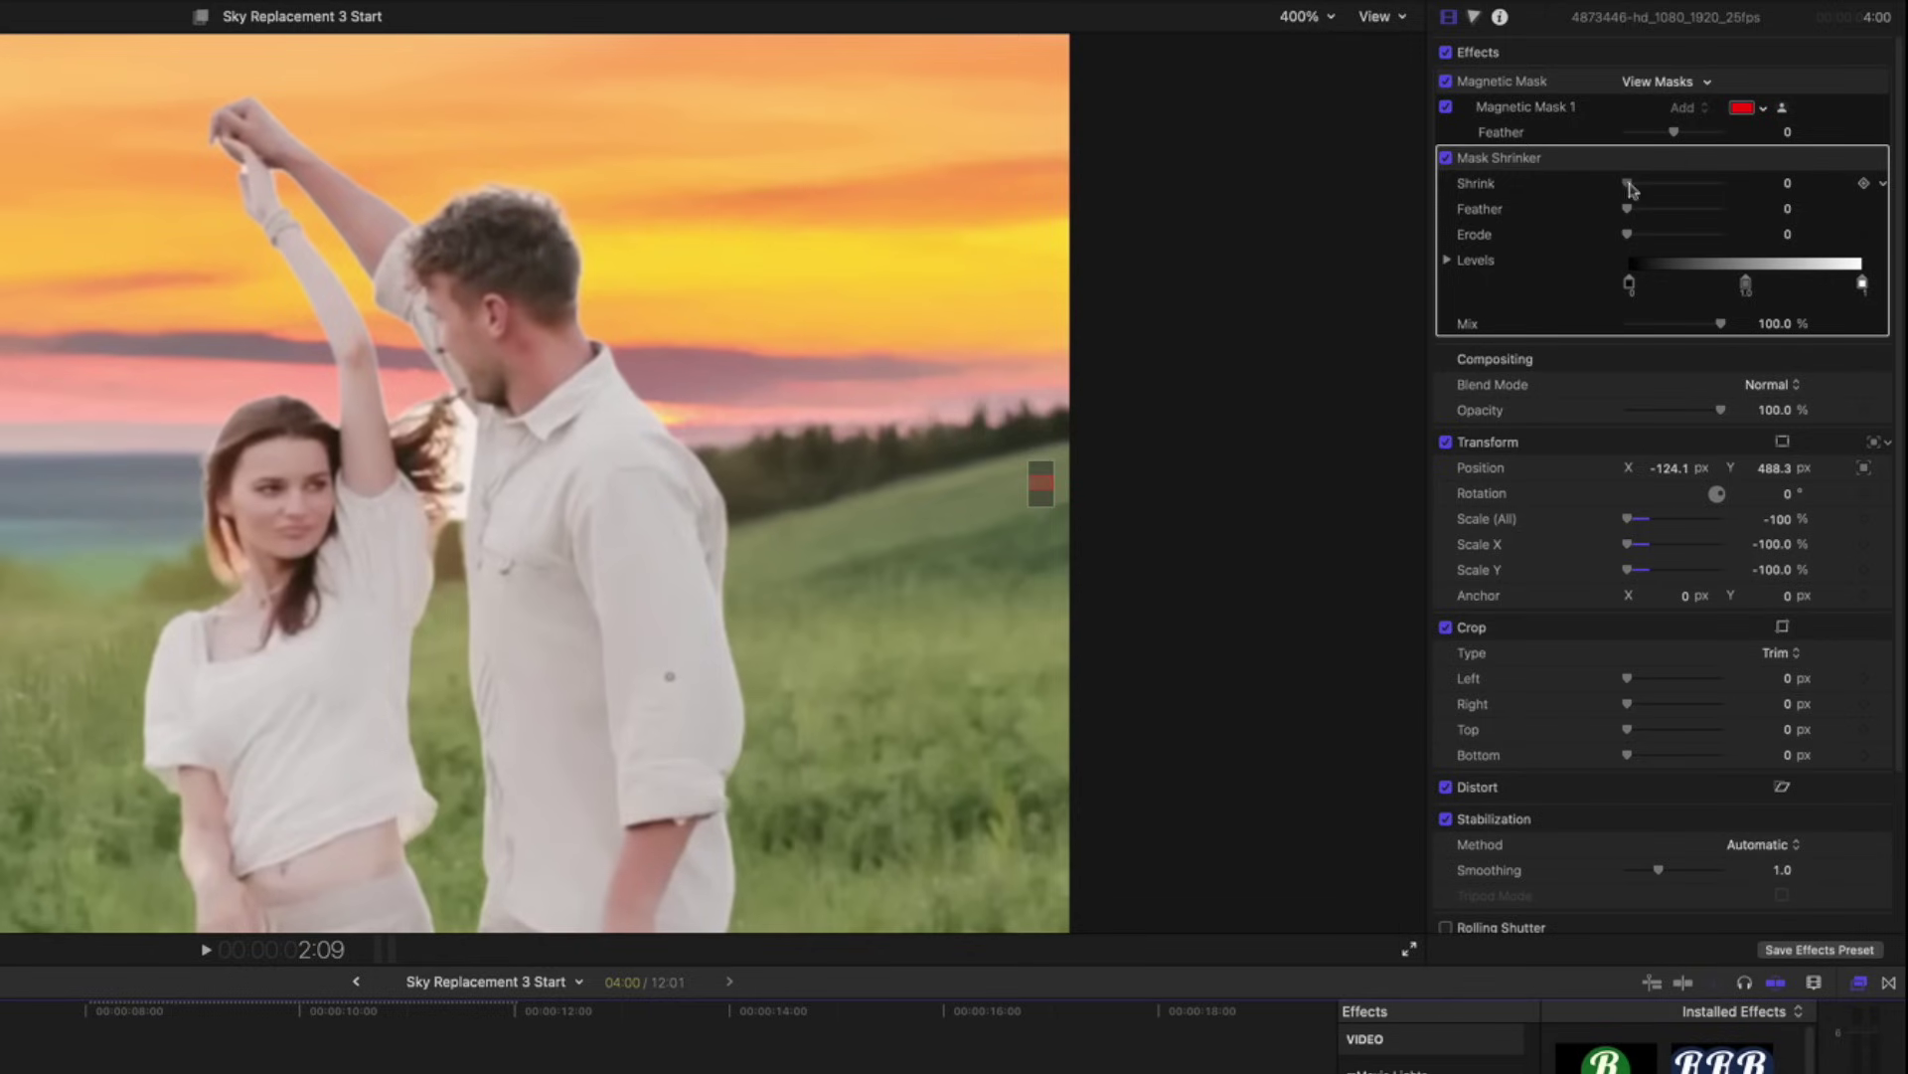
pyautogui.moveTo(1630, 189); pyautogui.dragTo(1633, 188)
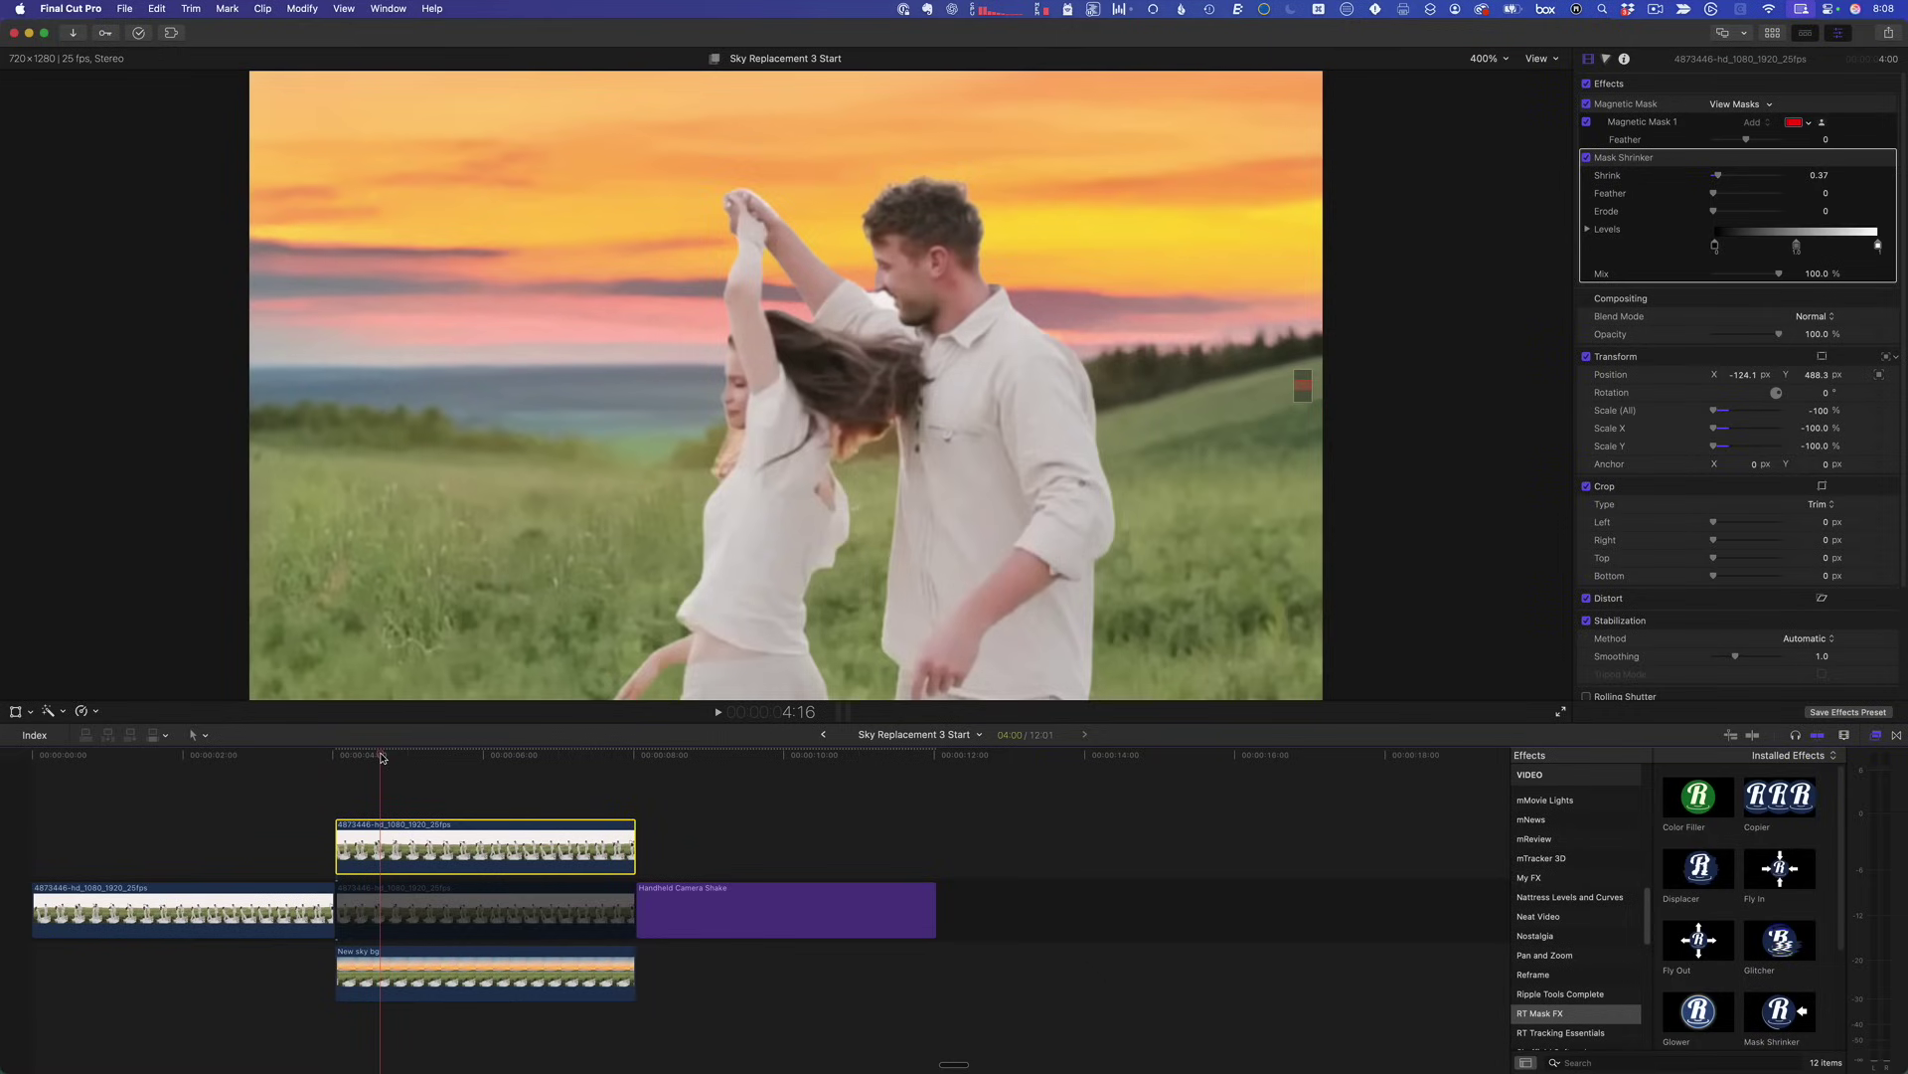
# - Add a marker and copy a shortened New sky bg clip to a new top lane
pyautogui.press('m')
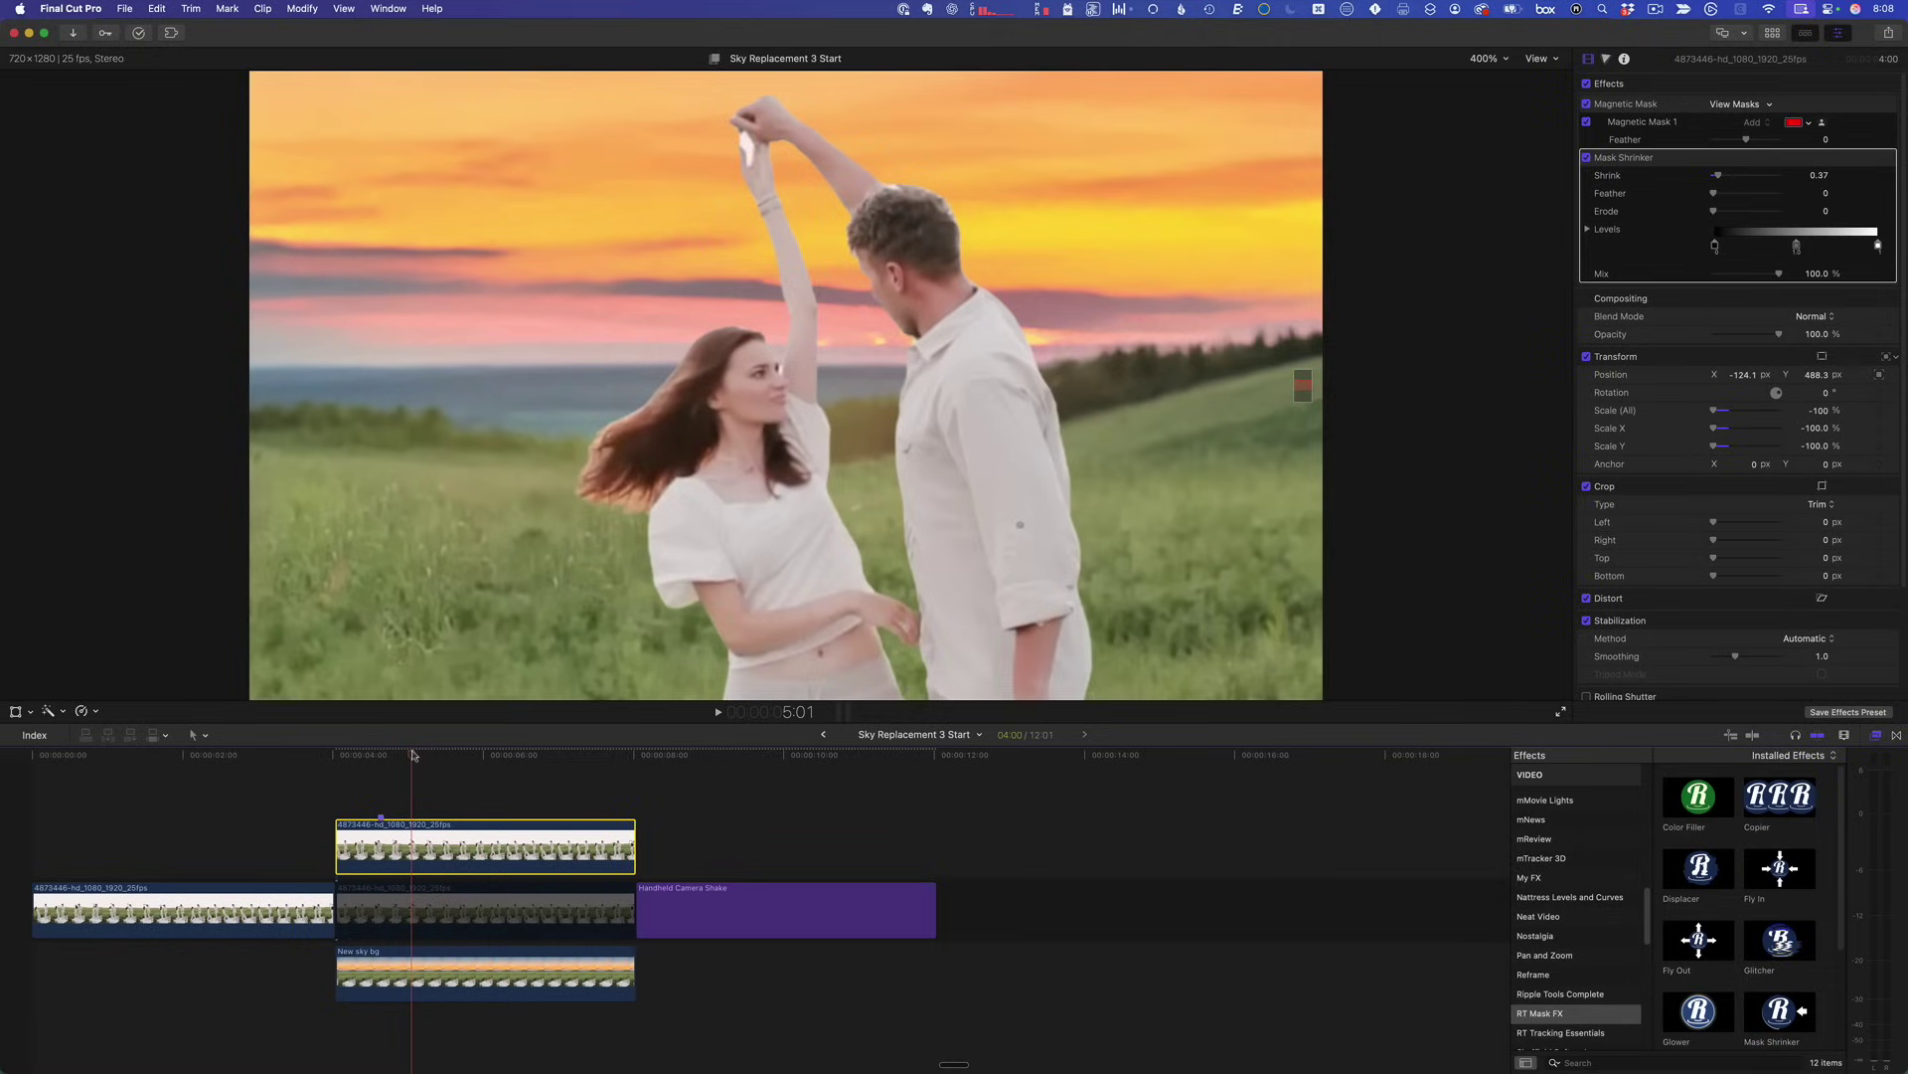
pyautogui.click(406, 974)
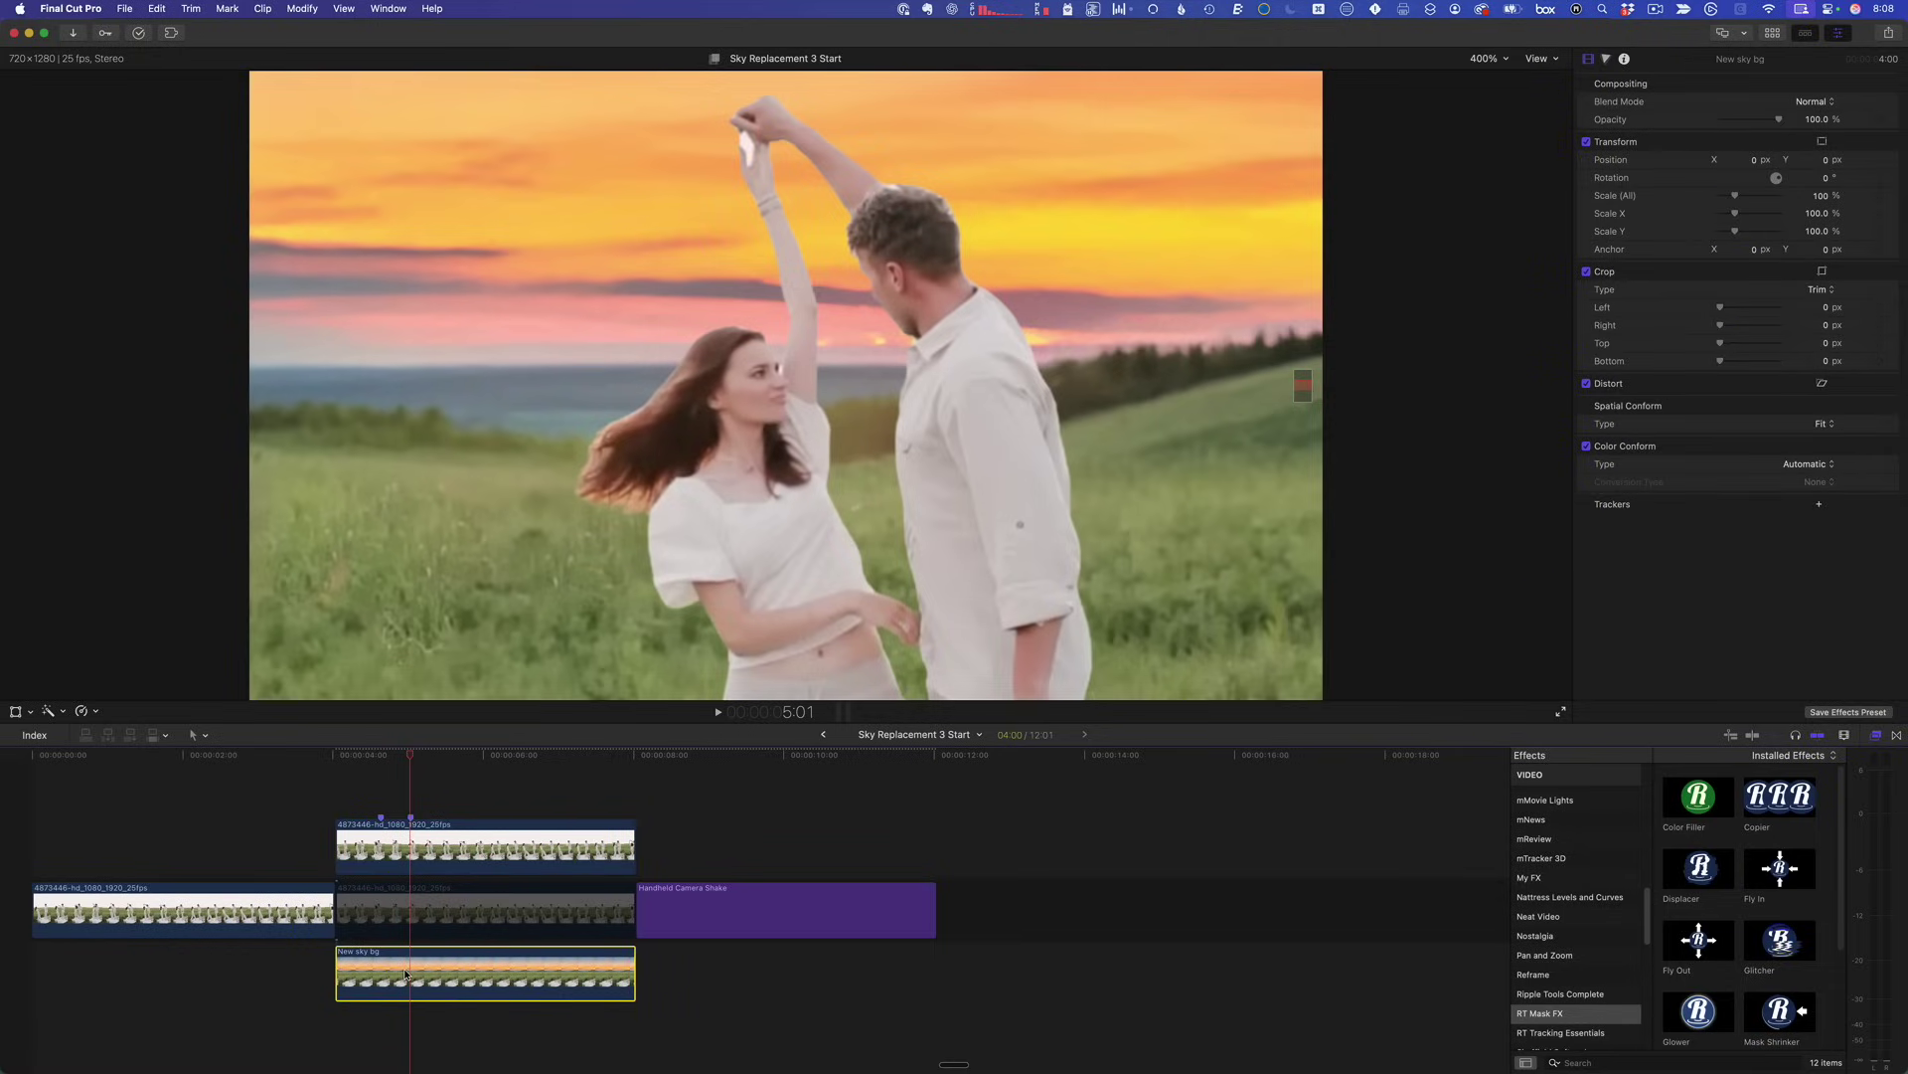
pyautogui.moveTo(405, 974); pyautogui.dragTo(382, 806)
pyautogui.moveTo(624, 817); pyautogui.dragTo(410, 817)
# - Set the top sky copy's blend mode to Darken, viewing the frame at 4:21
pyautogui.click(395, 766)
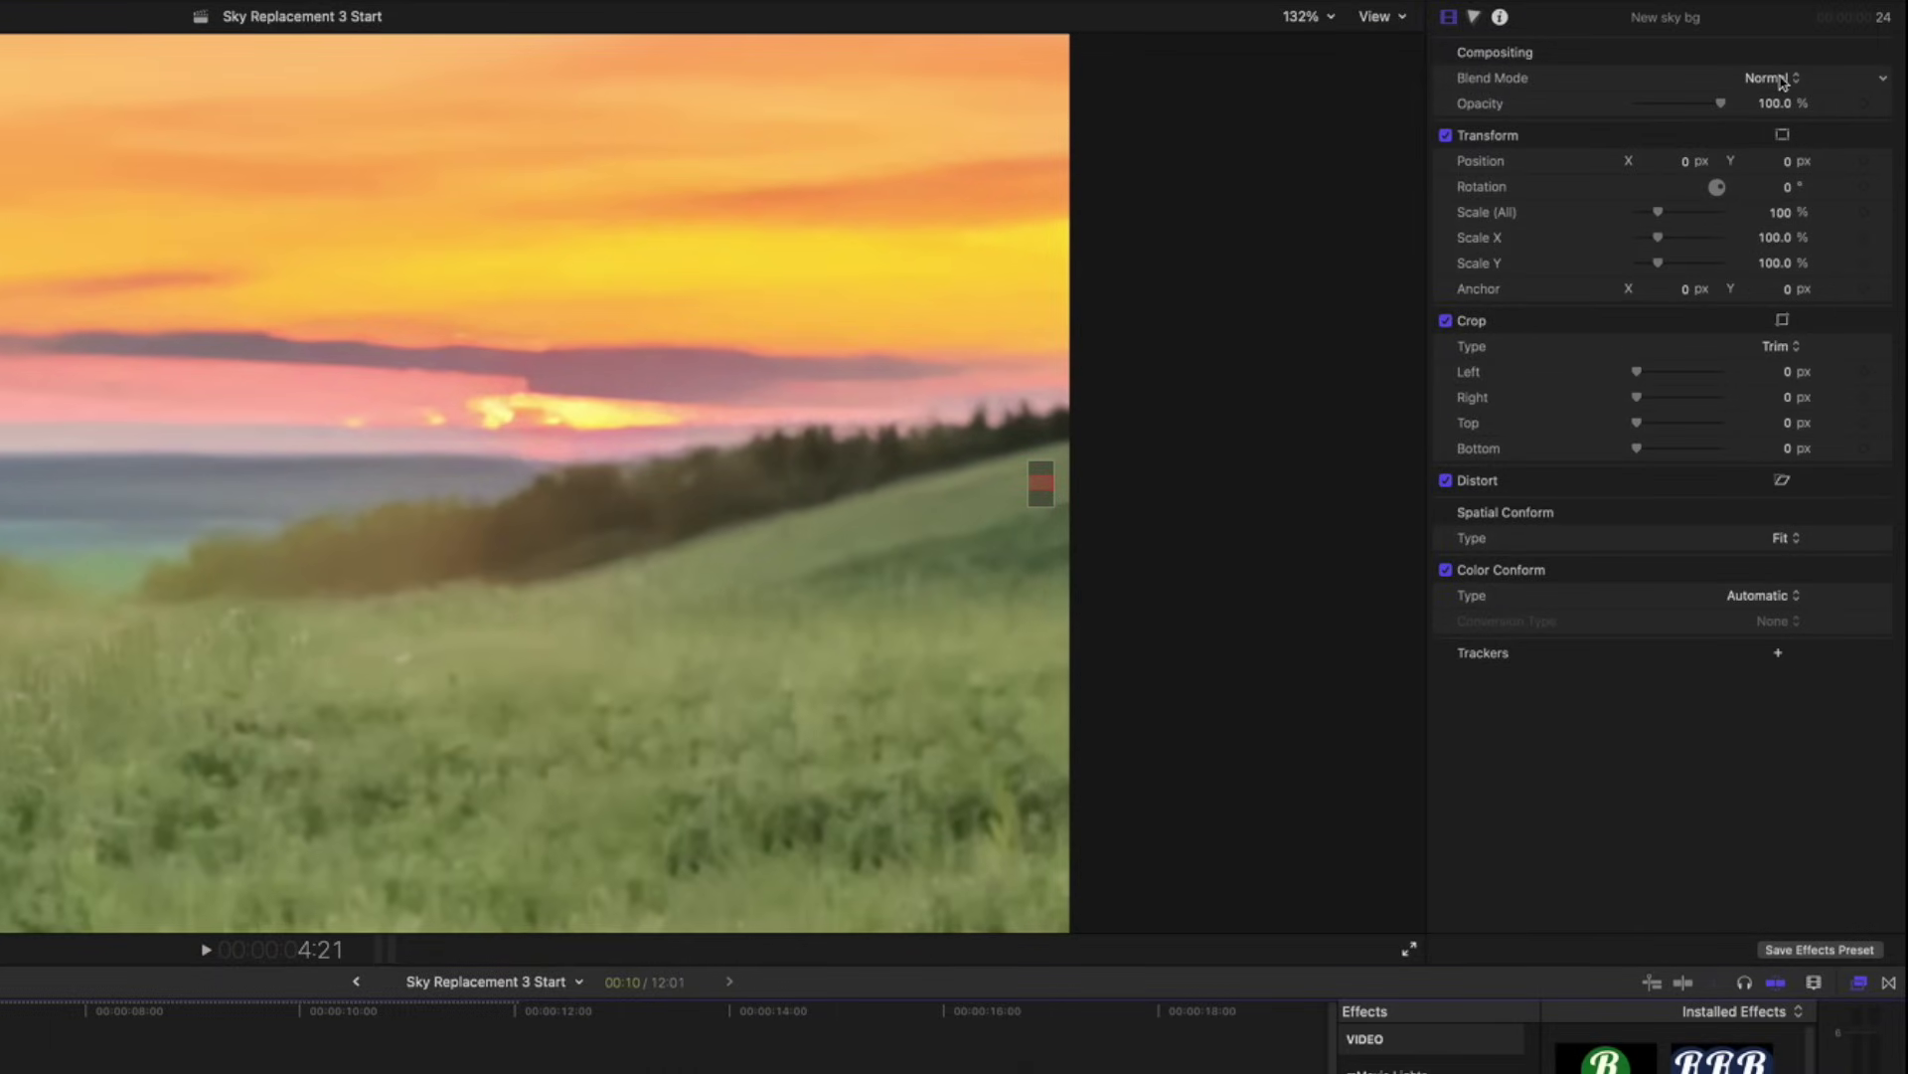
pyautogui.click(1769, 78)
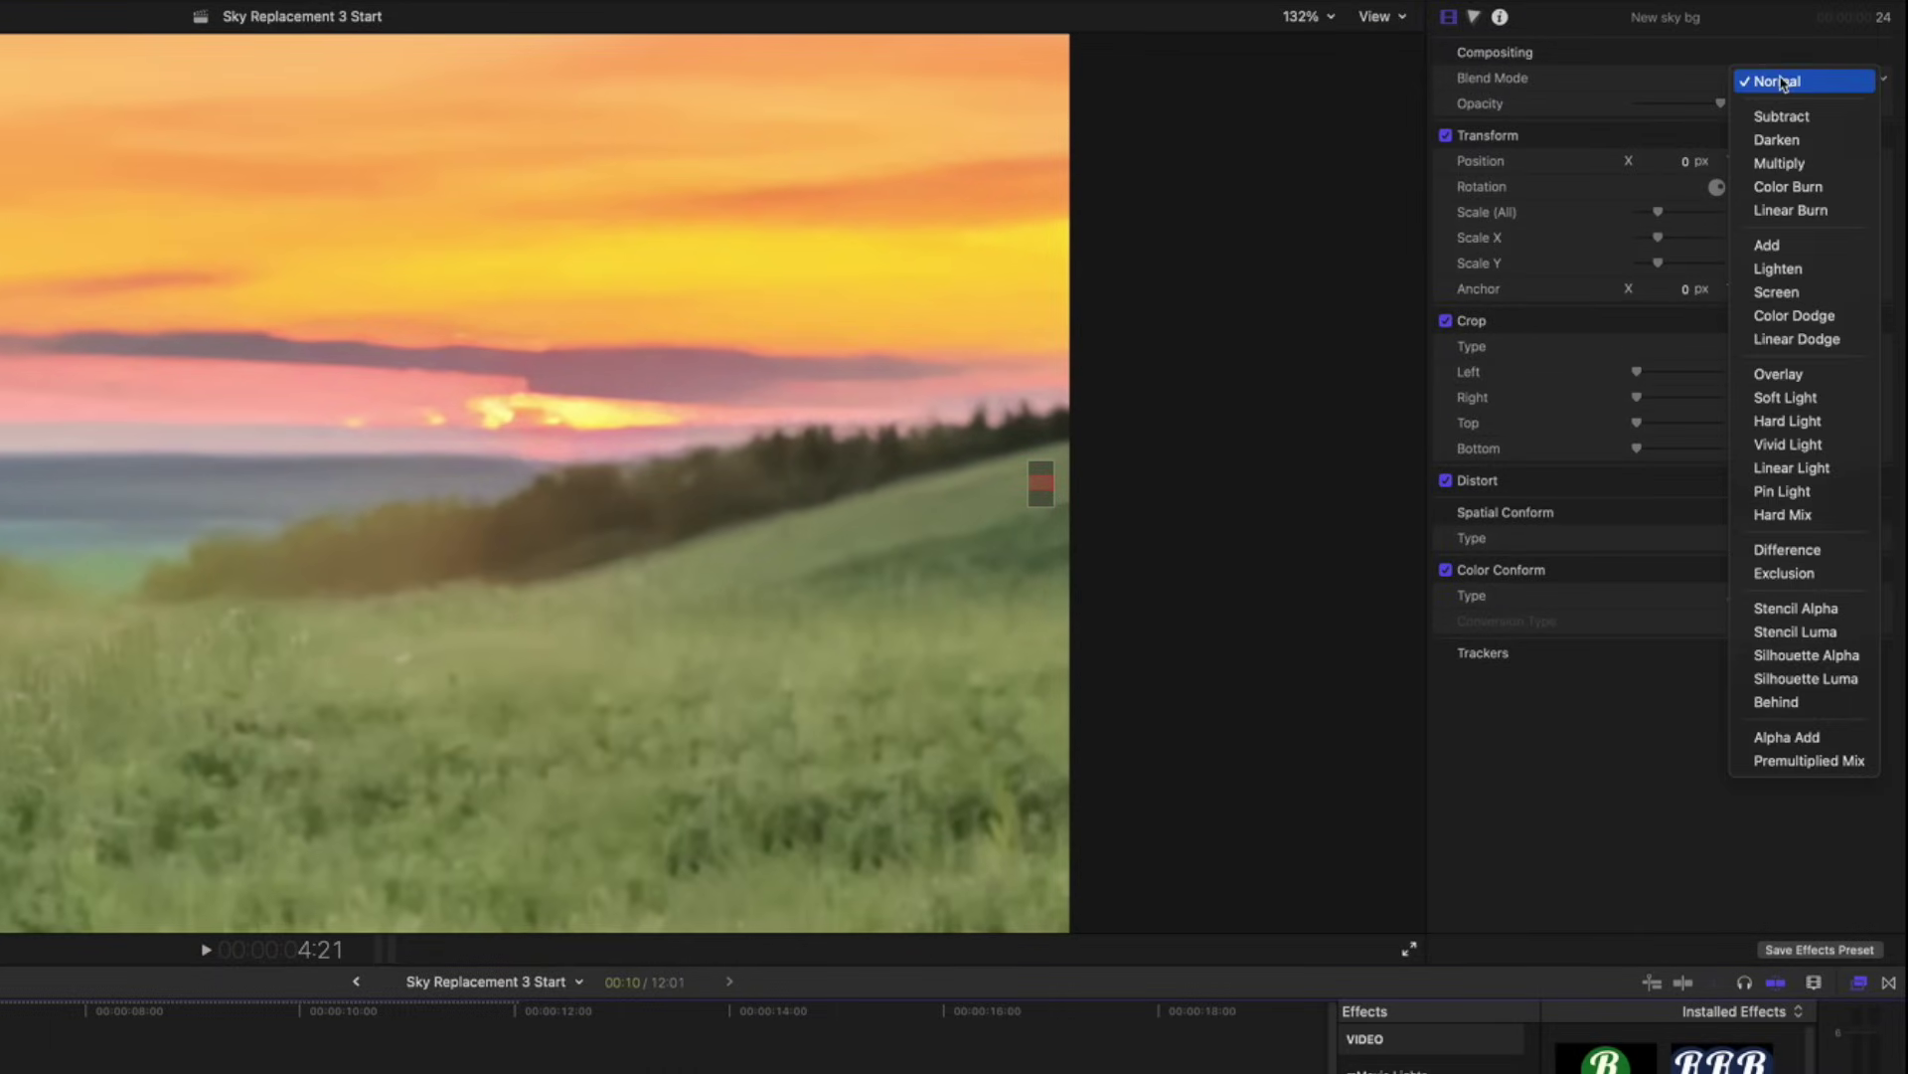
pyautogui.click(1801, 146)
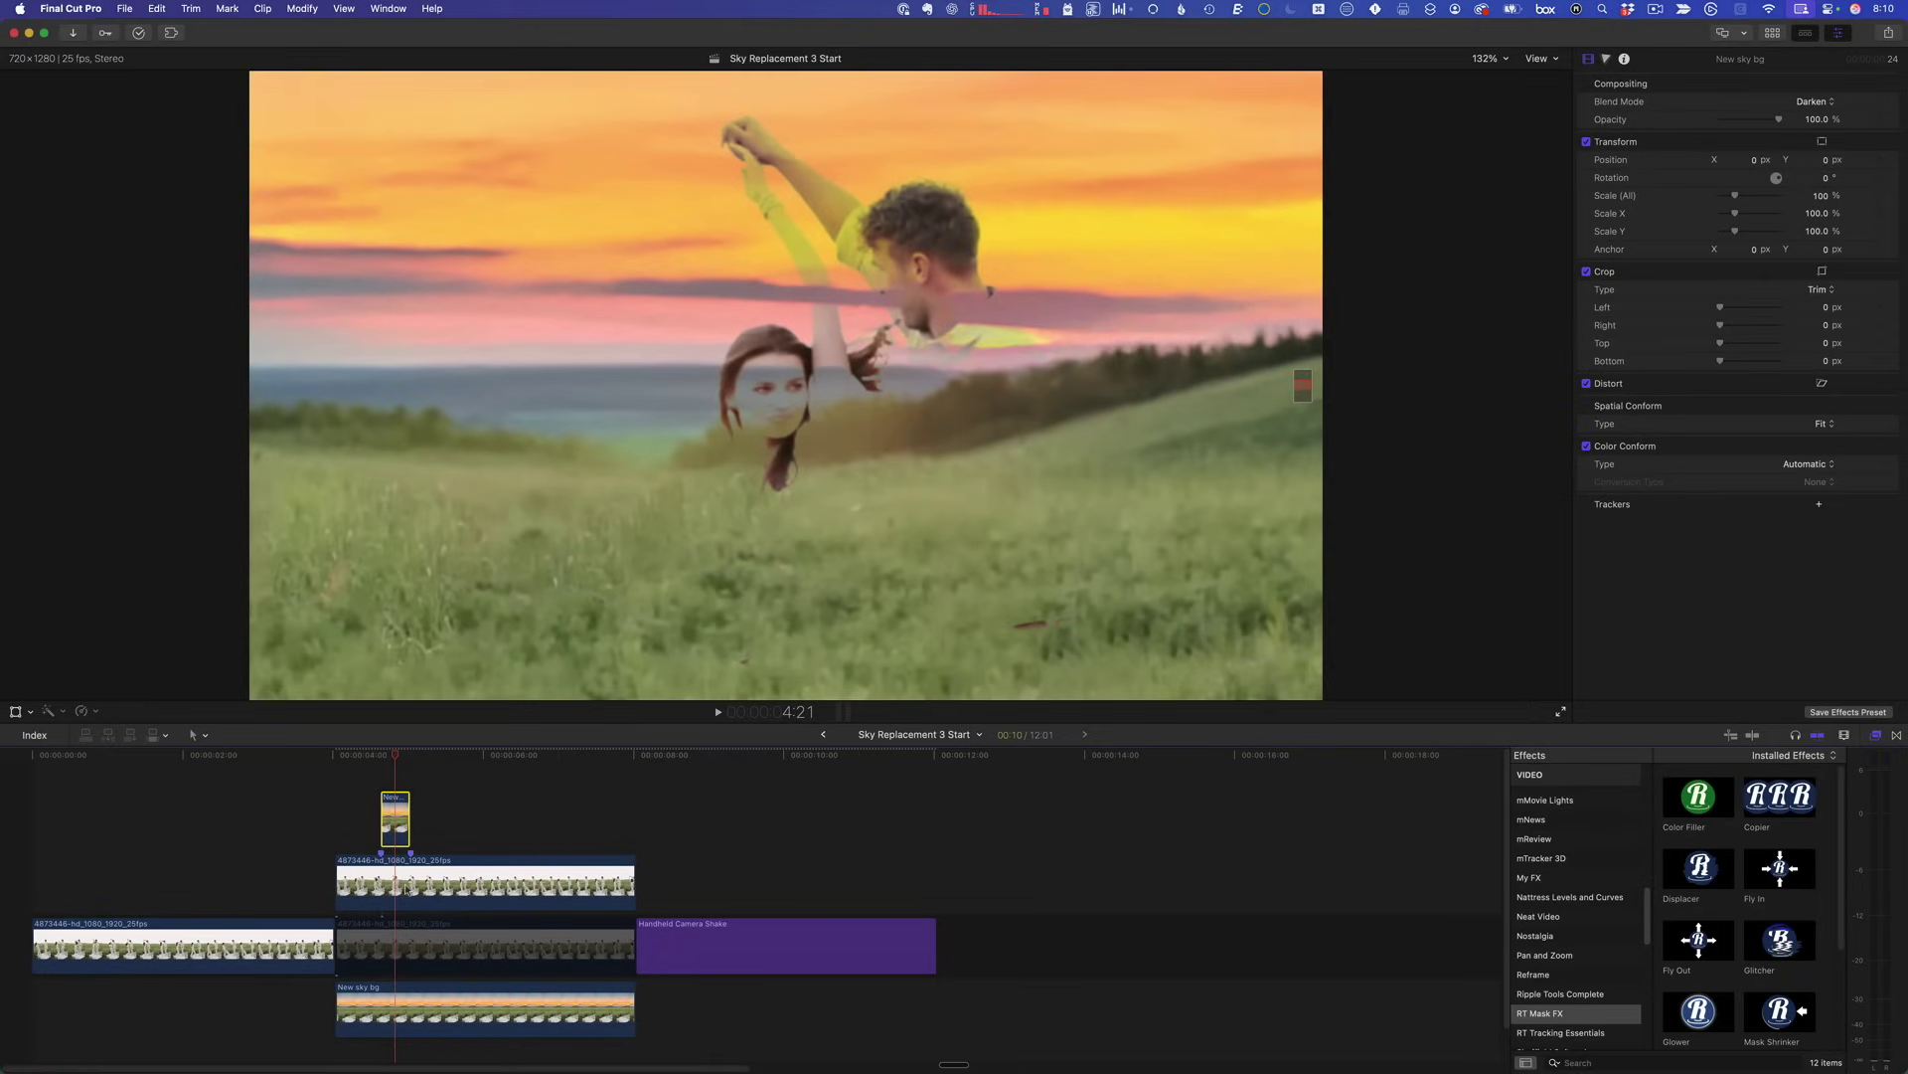
# - Add a Color Board correction to the masked couple clip
pyautogui.click(406, 887)
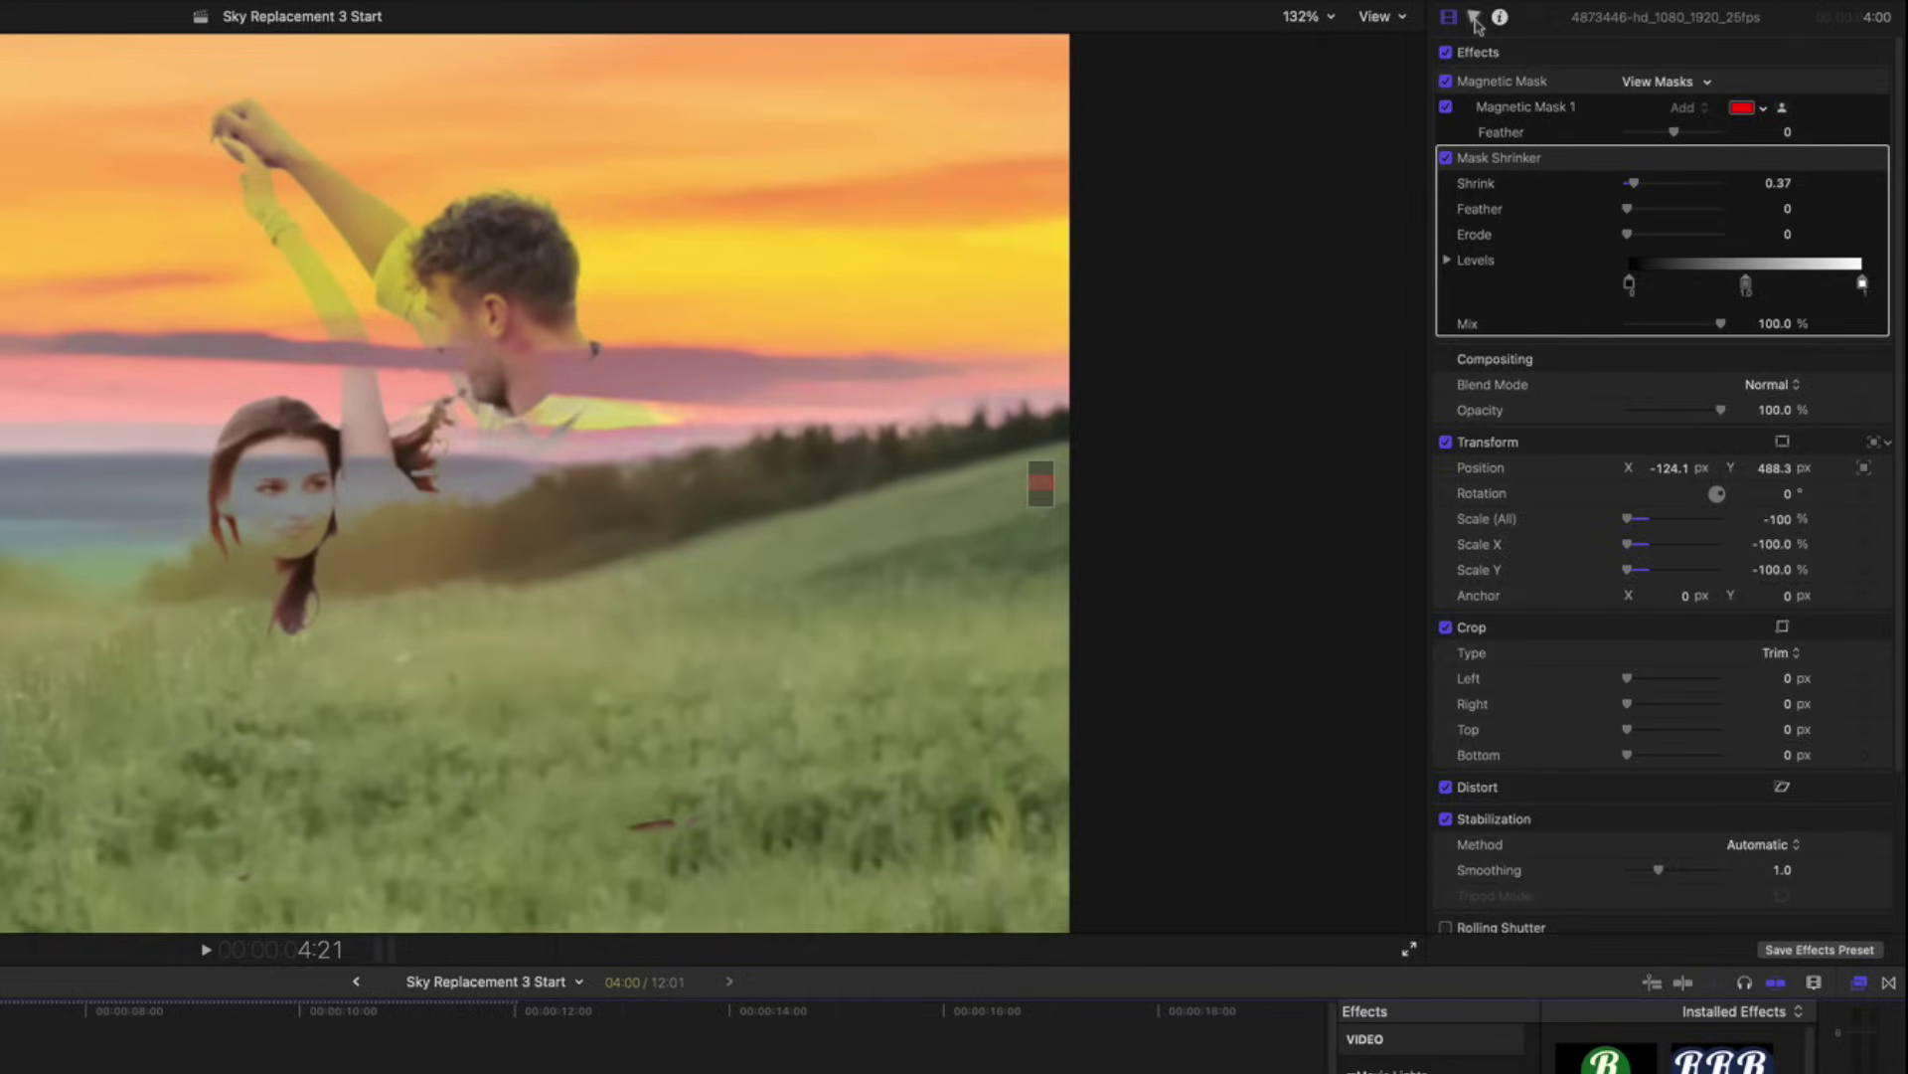
pyautogui.click(1606, 59)
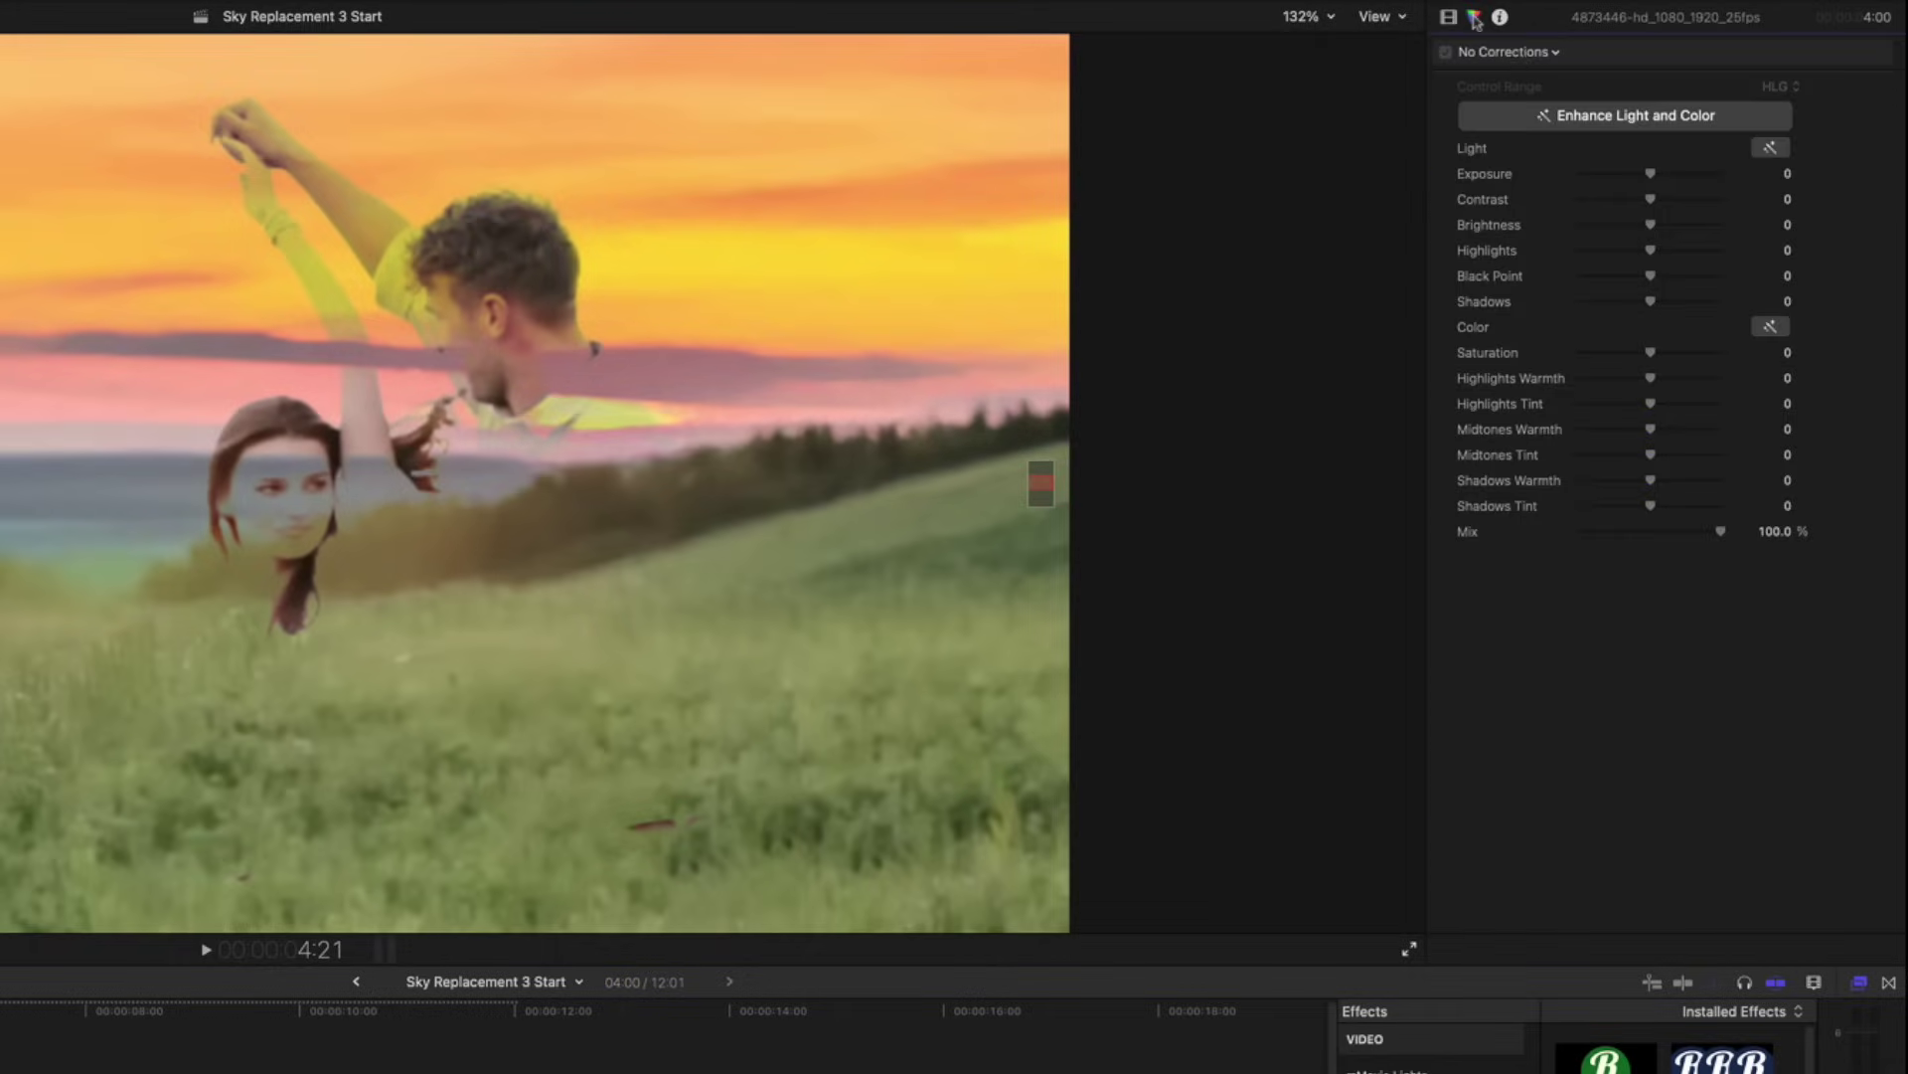
pyautogui.click(1536, 53)
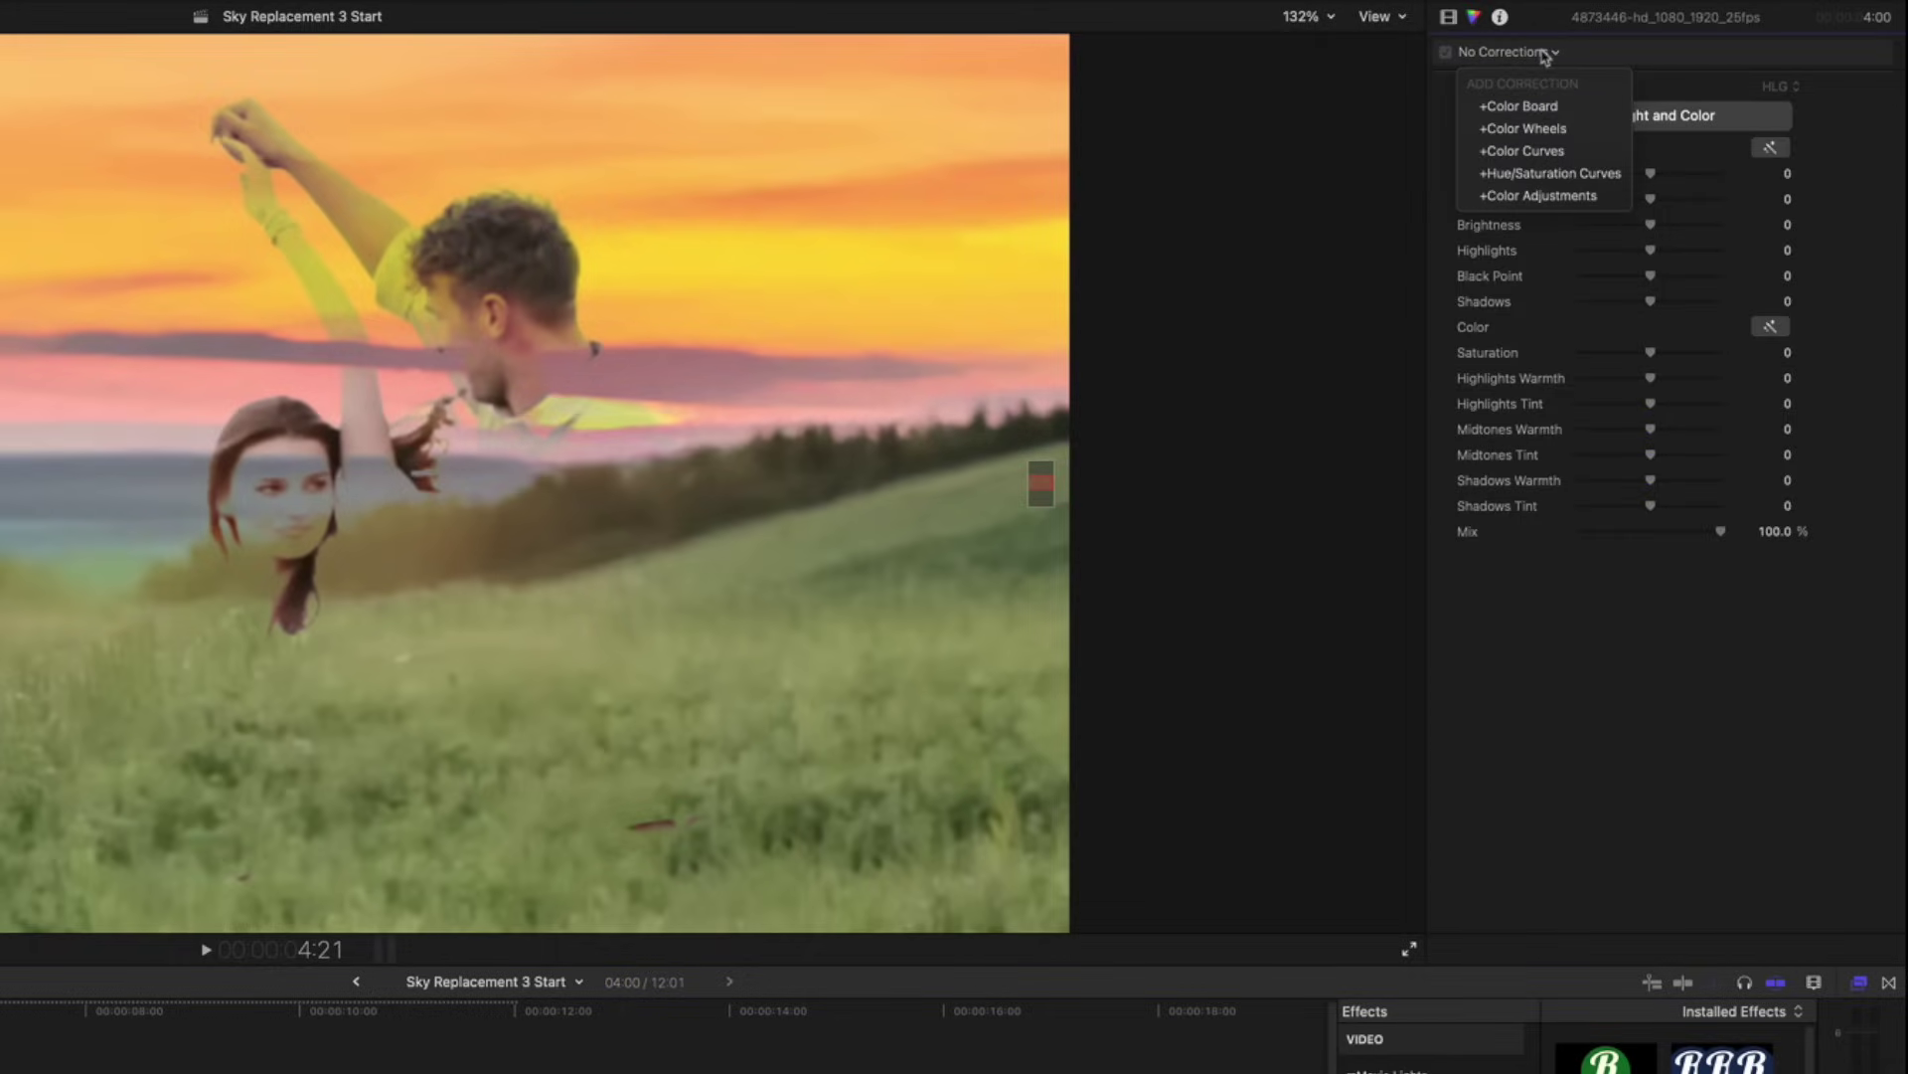
pyautogui.click(1558, 107)
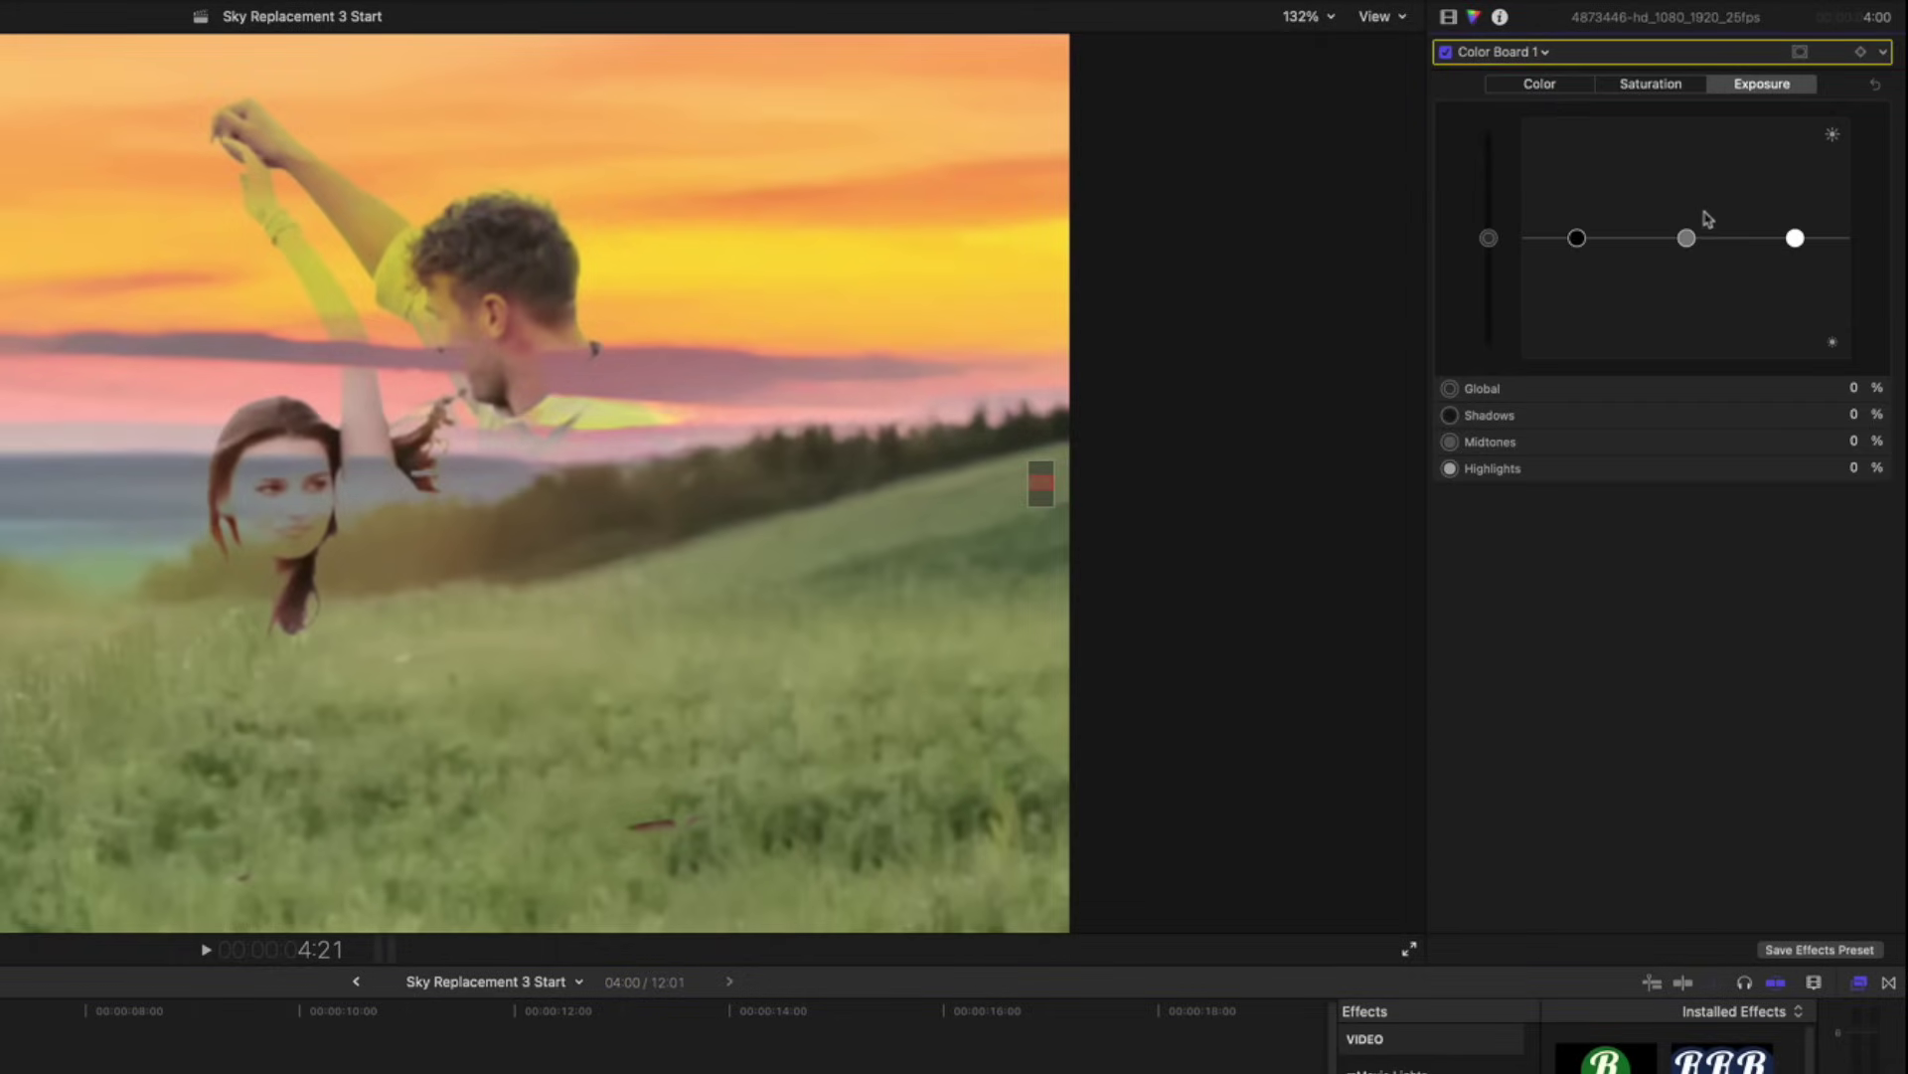
# - Lower the exposure to shadows −24%, midtones −17% and highlights −5%
pyautogui.moveTo(1687, 237); pyautogui.dragTo(1794, 243)
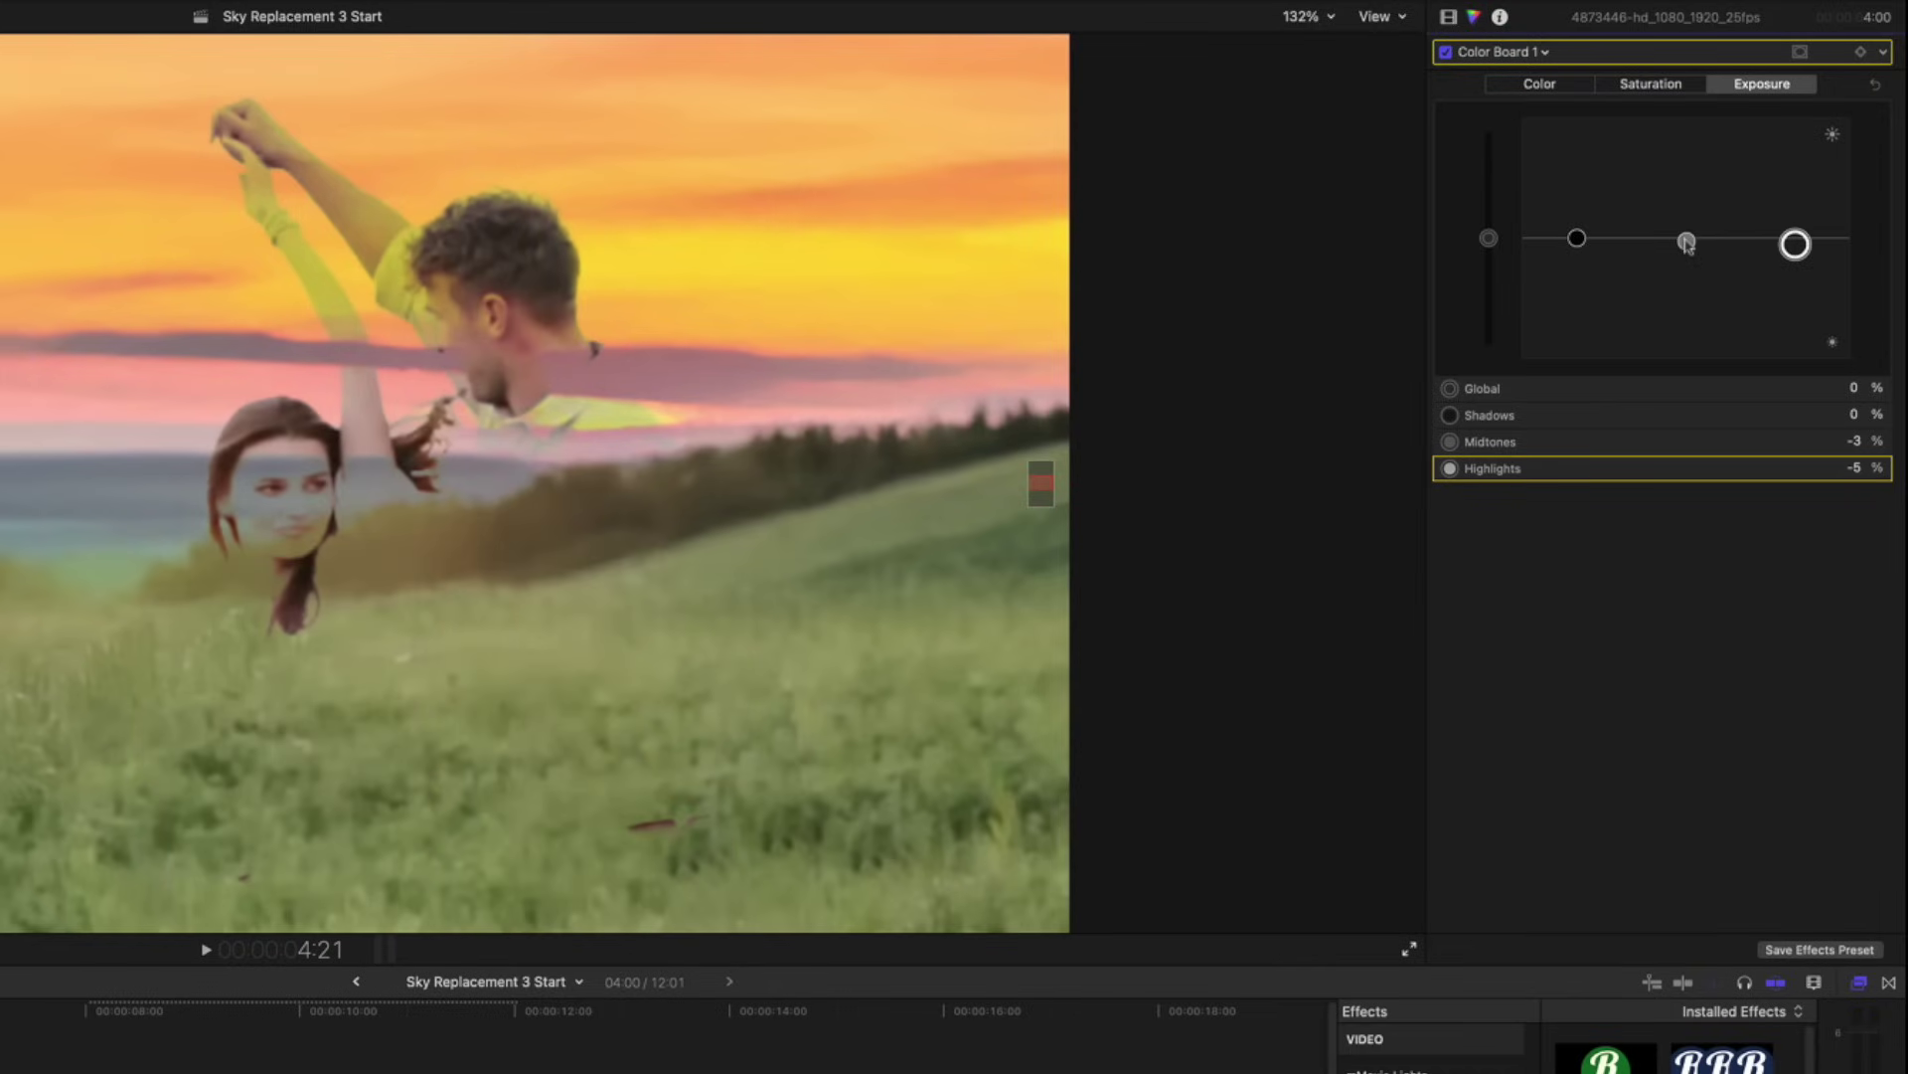
pyautogui.moveTo(1577, 238); pyautogui.dragTo(1578, 266)
pyautogui.moveTo(1687, 241); pyautogui.dragTo(1687, 260)
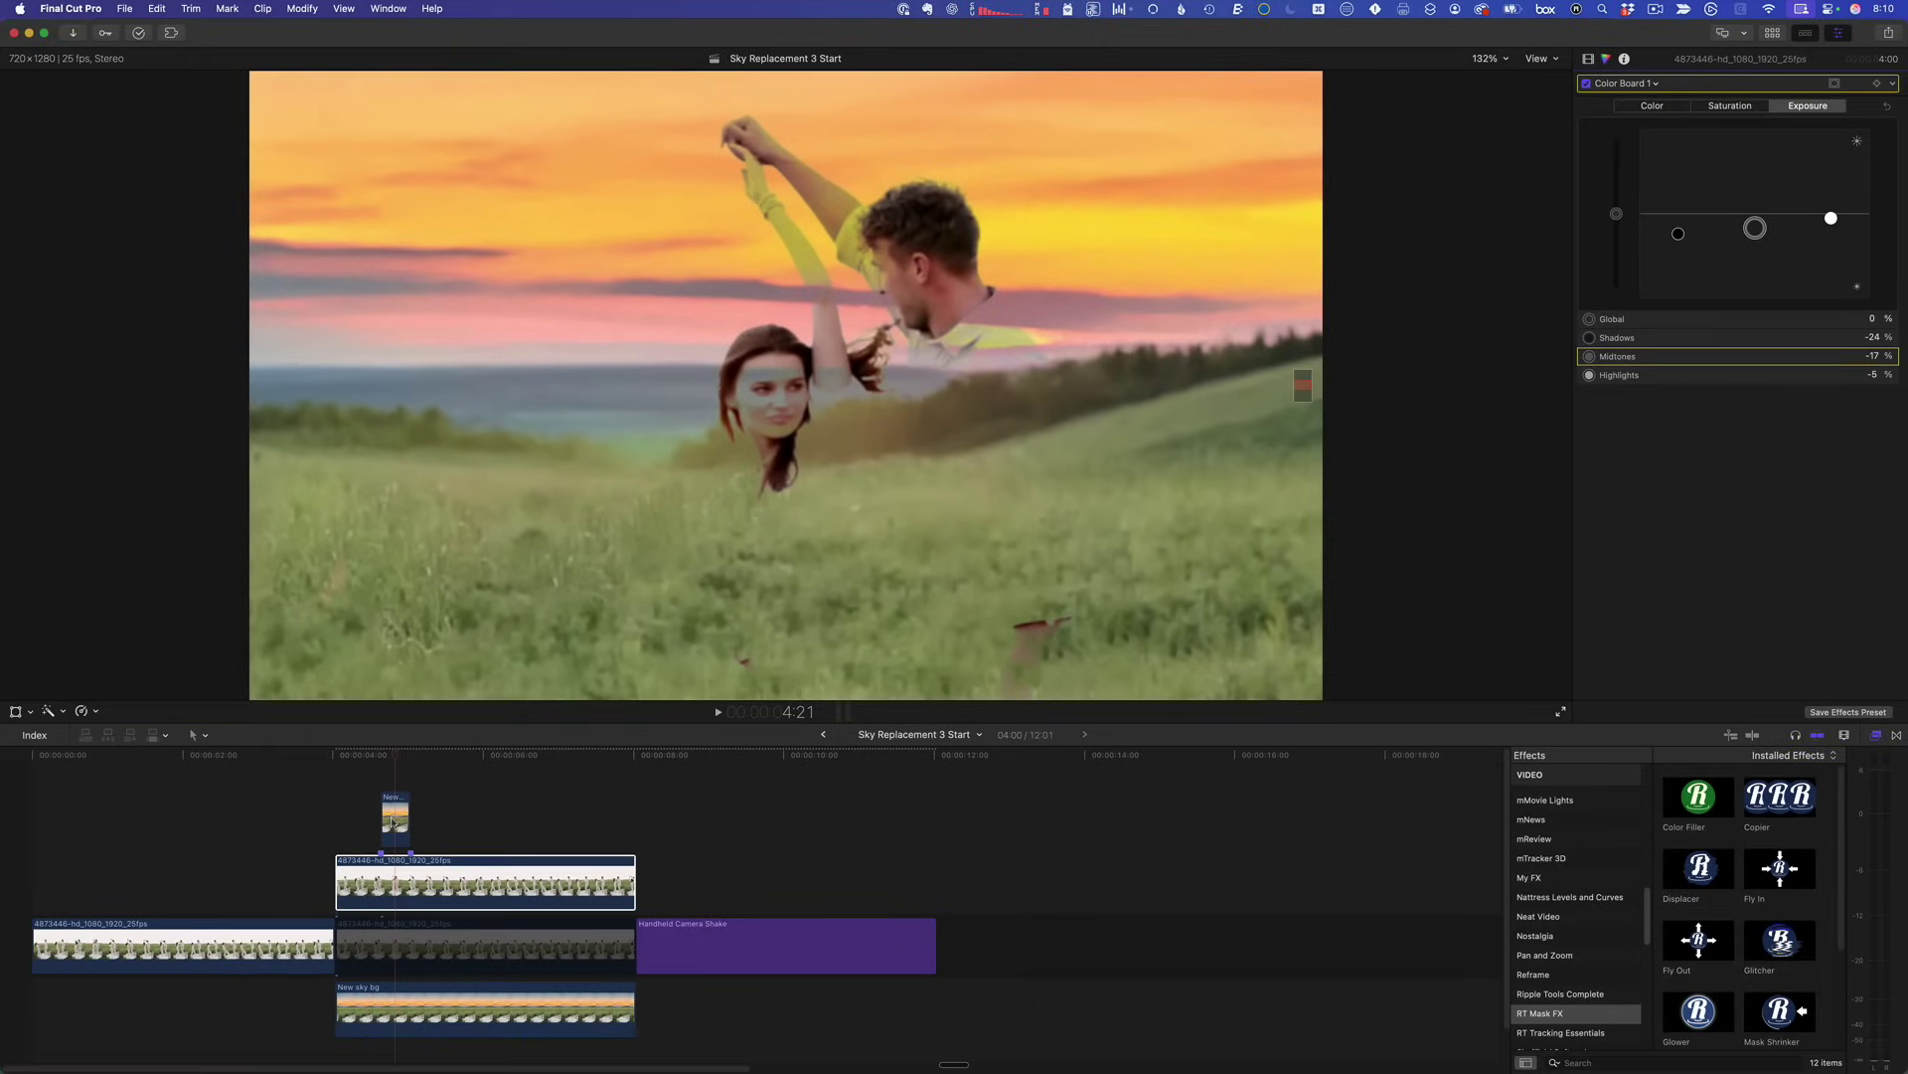
# - Apply a Draw Mask from Masks and Keying to the small connected sky copy
pyautogui.click(393, 821)
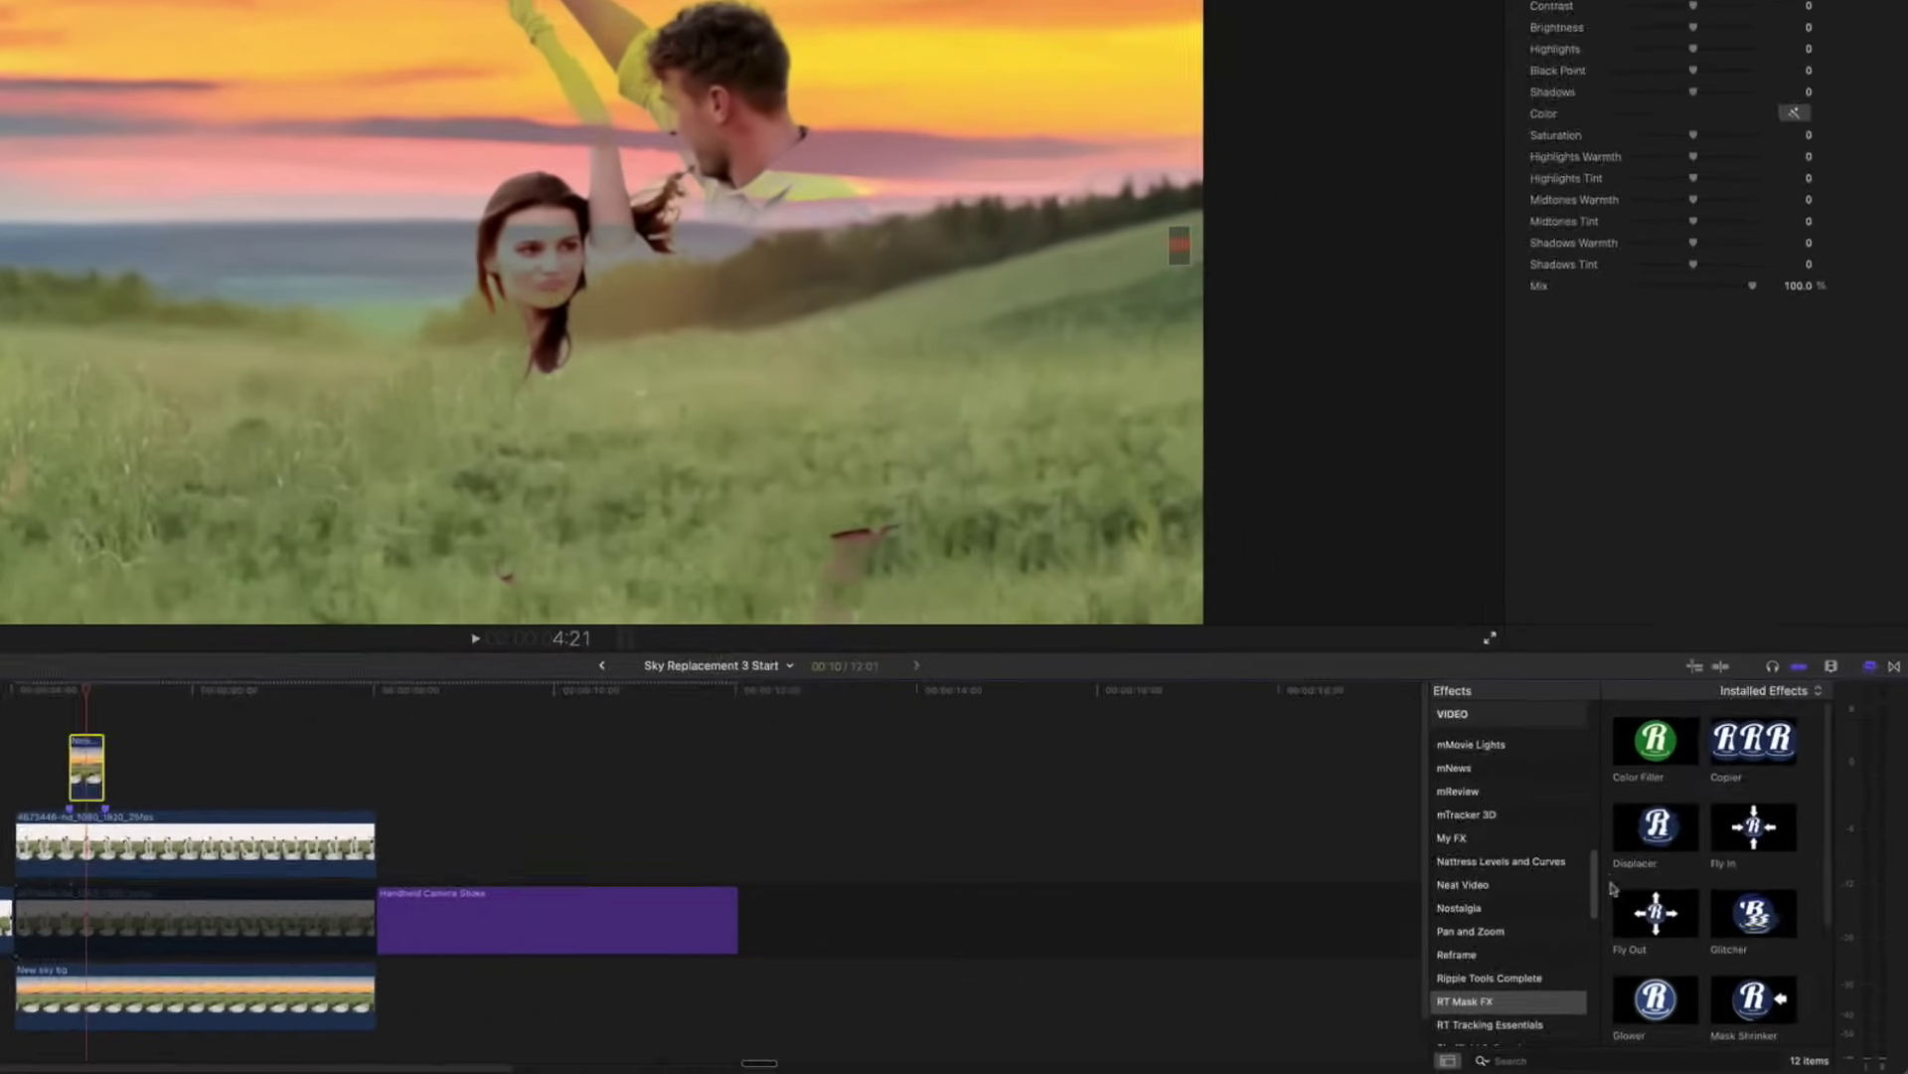
pyautogui.scroll(3, 1595, 901)
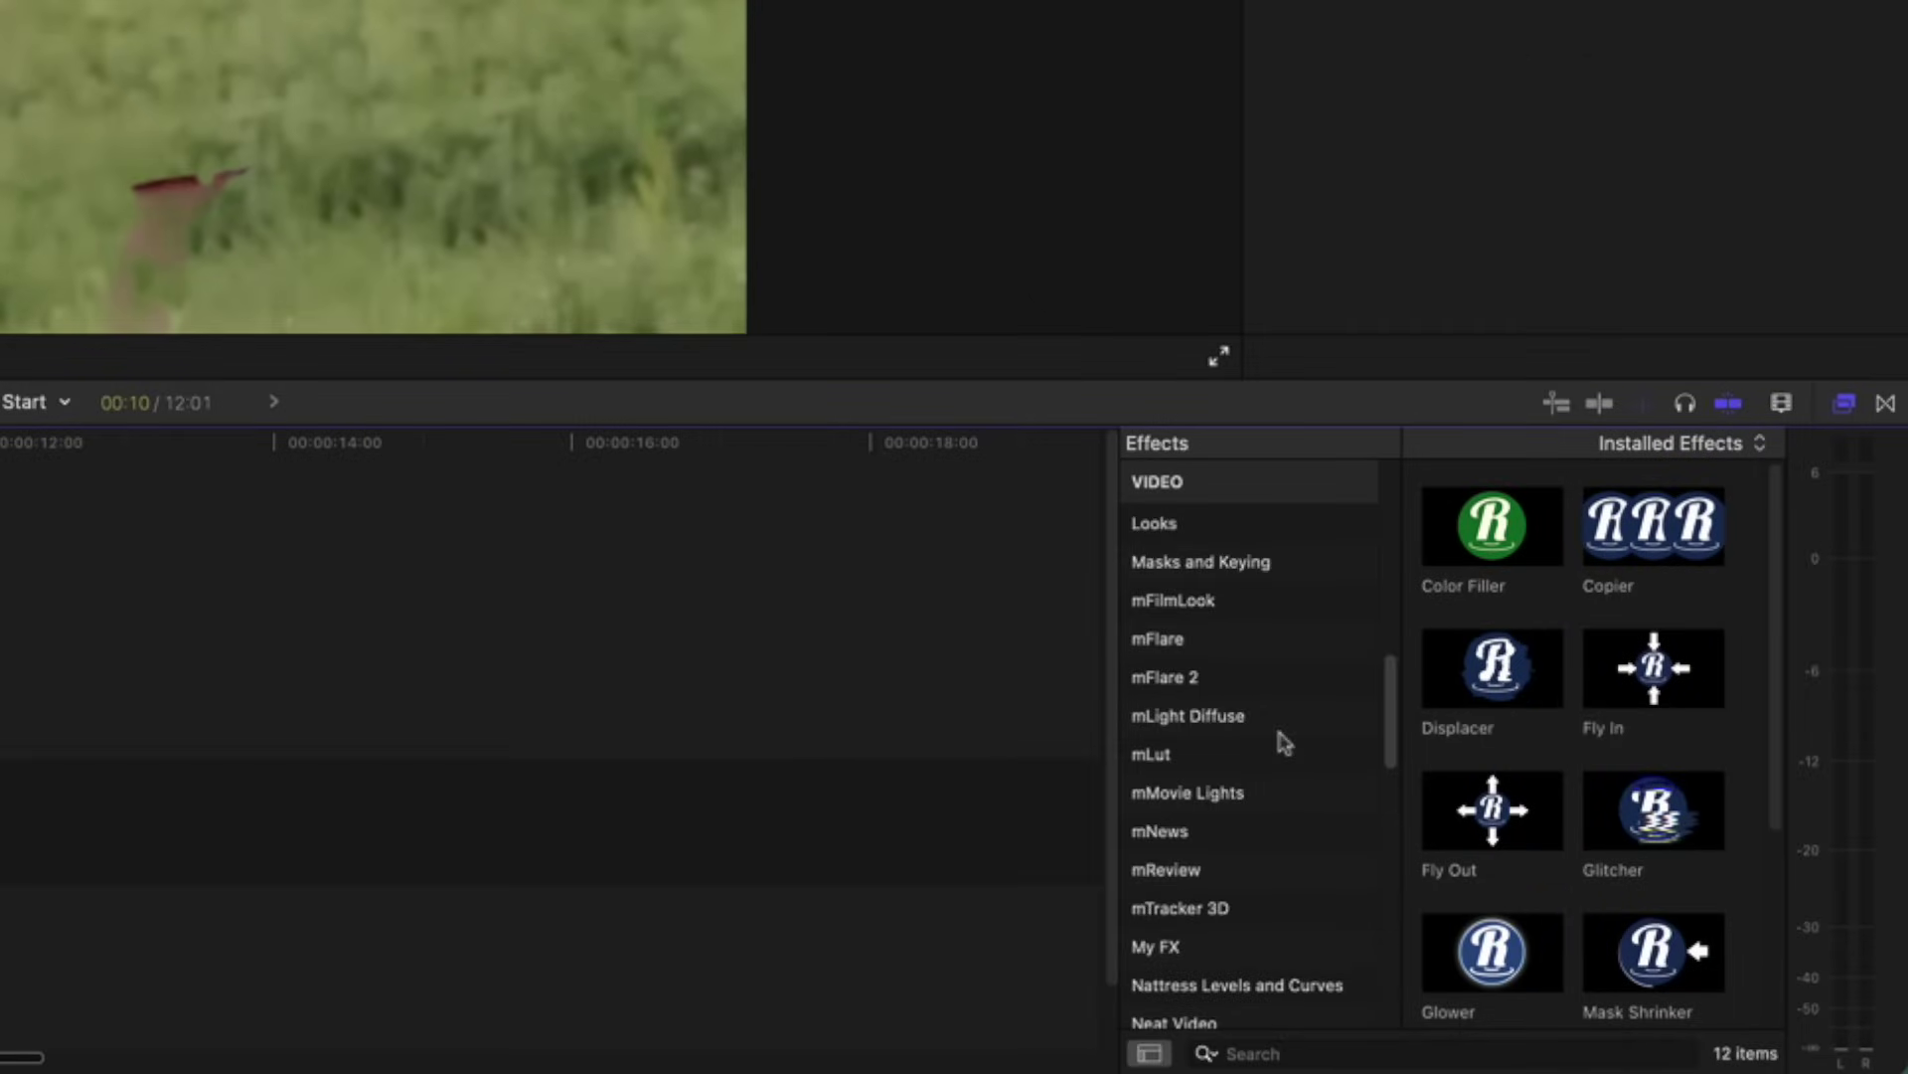
pyautogui.click(1245, 565)
pyautogui.moveTo(1638, 540); pyautogui.dragTo(395, 817)
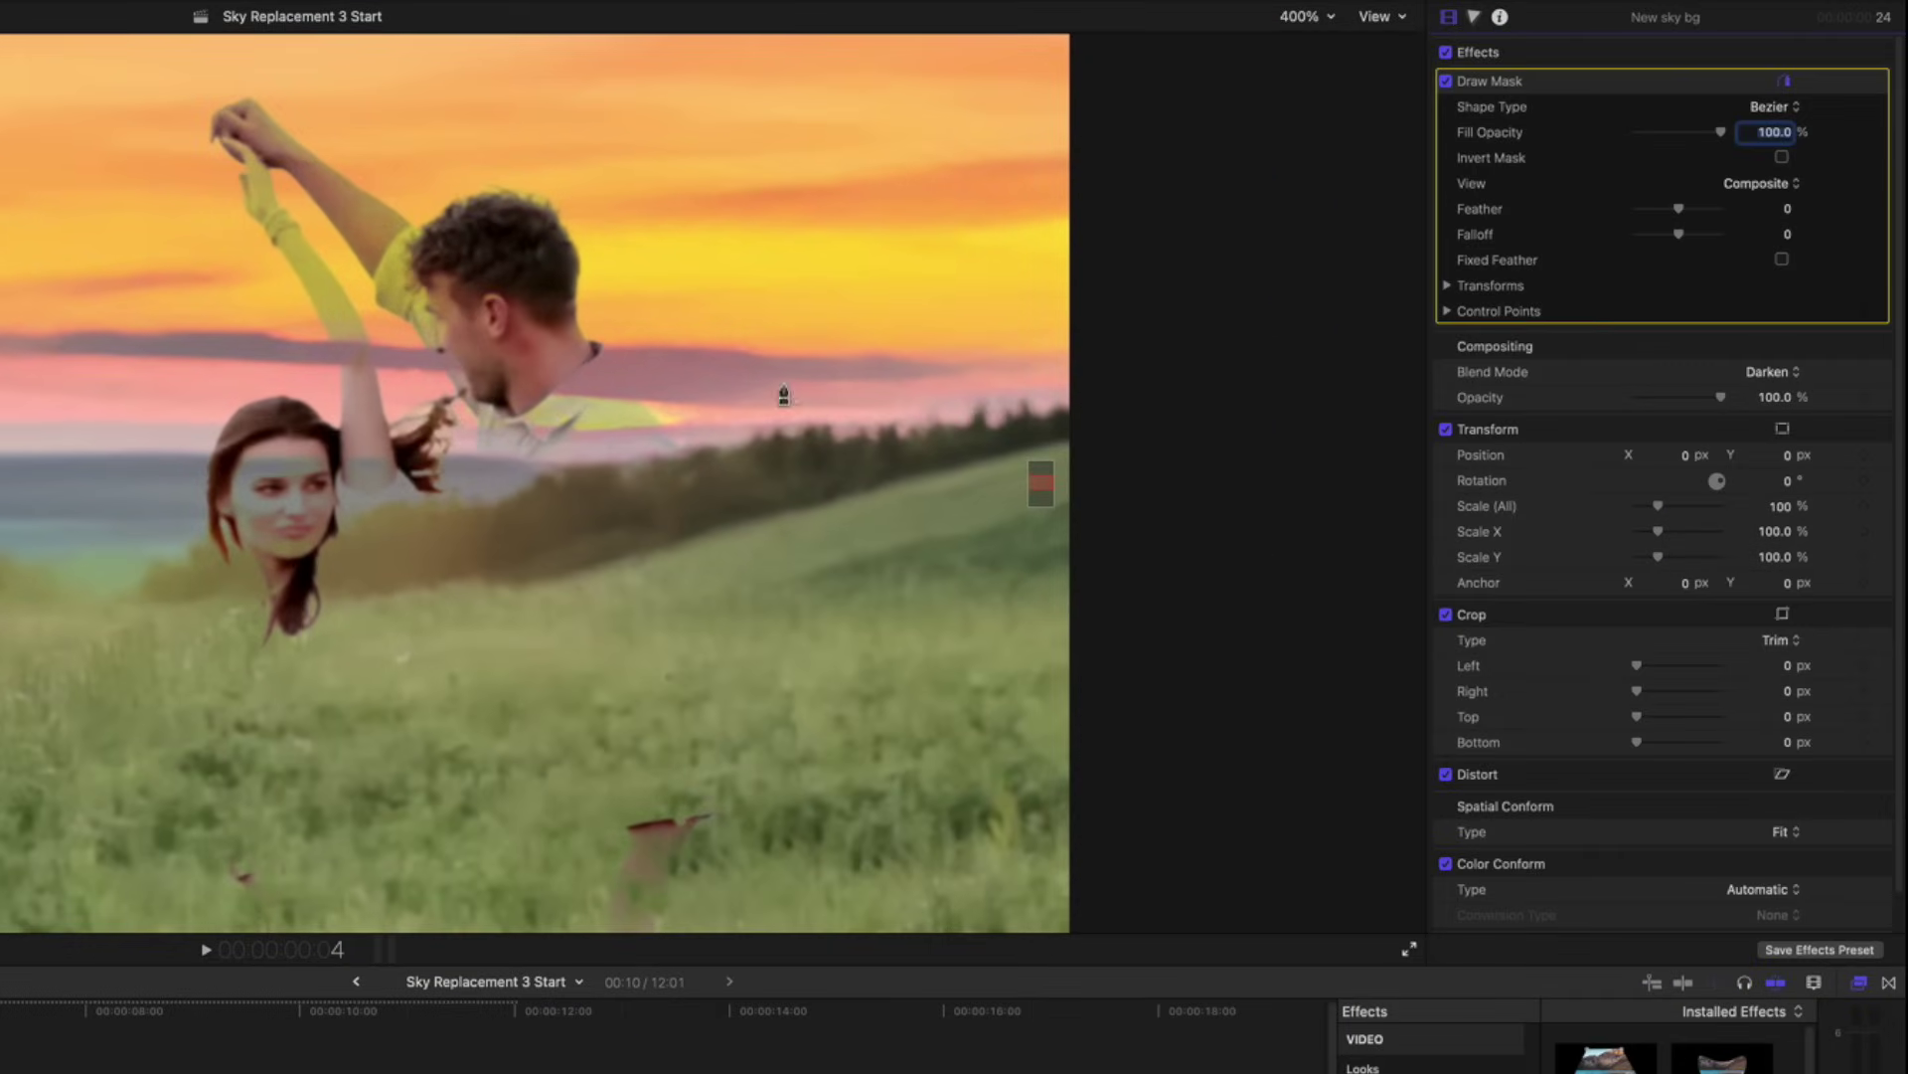
# - Draw a closed mask shape around the gap between the woman's arm and the man's shoulder
pyautogui.click(388, 409)
pyautogui.click(398, 462)
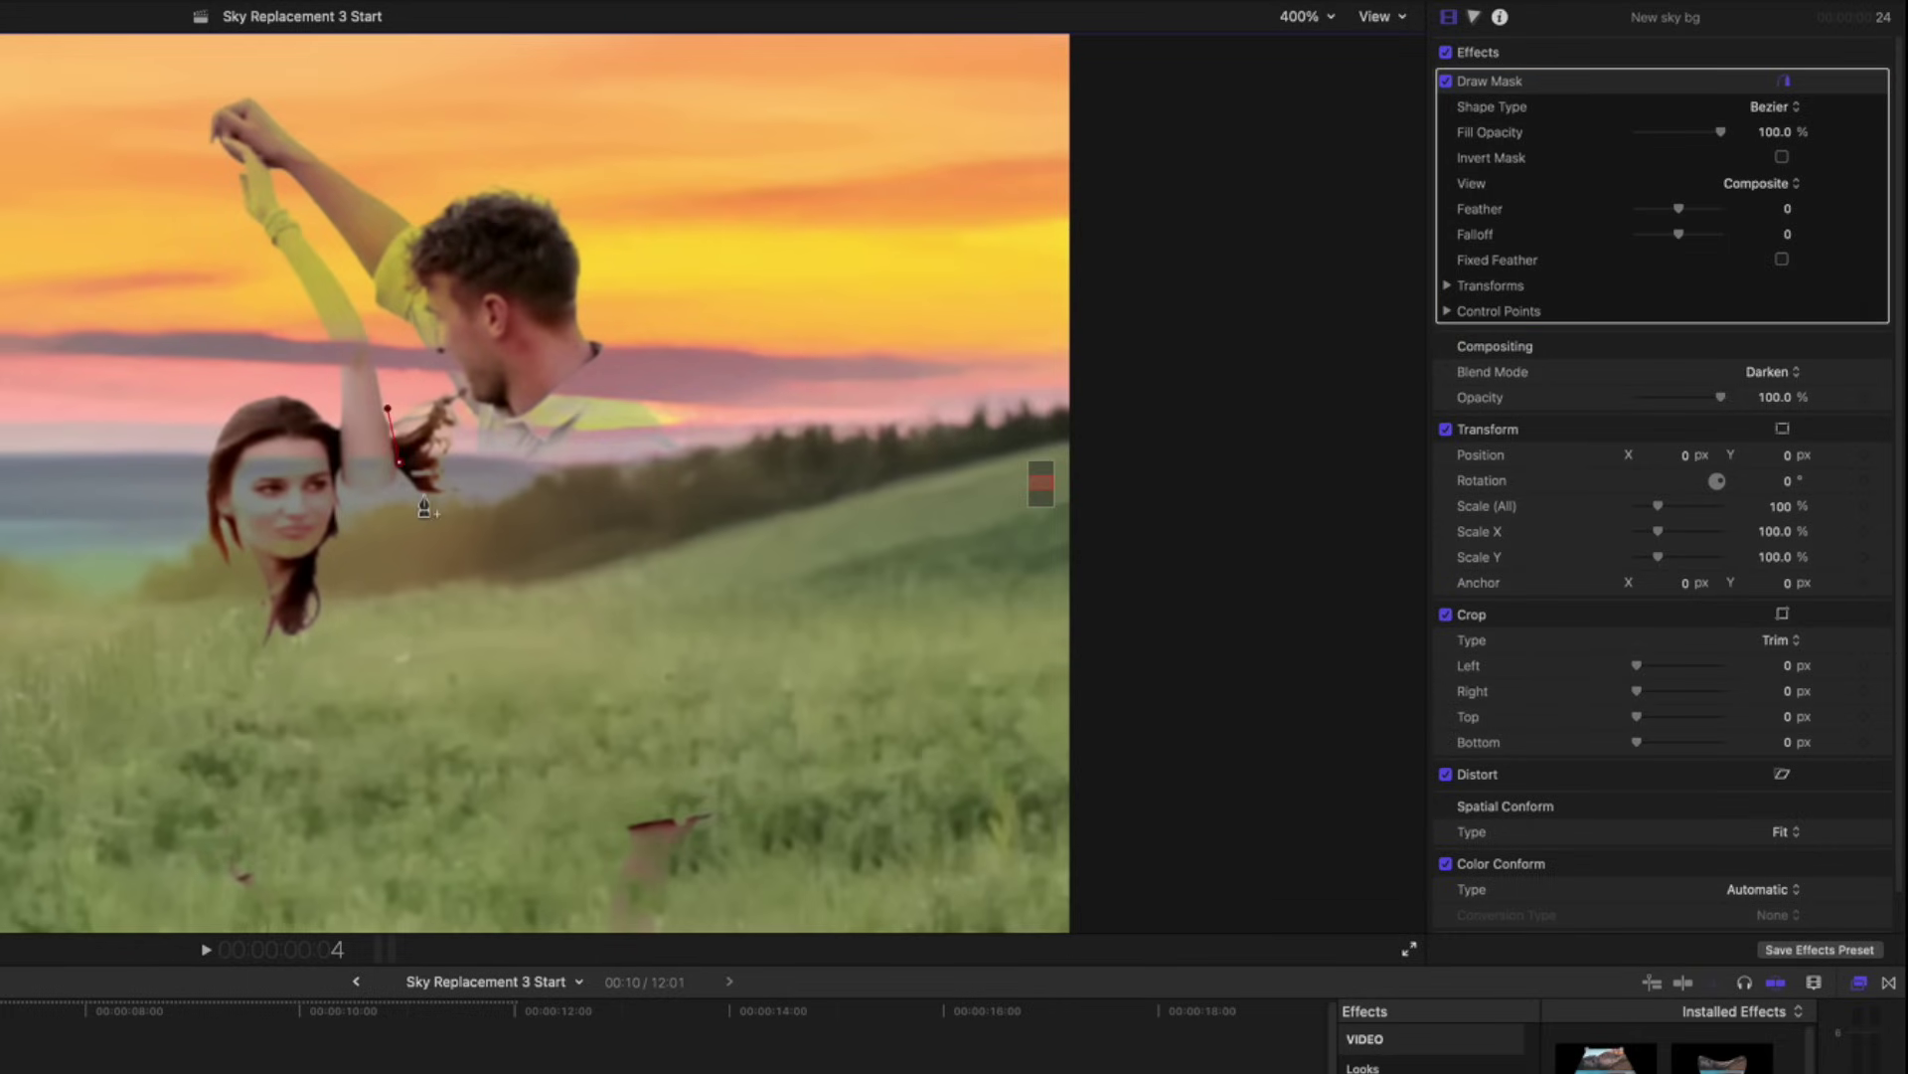
pyautogui.moveTo(424, 494); pyautogui.dragTo(464, 493)
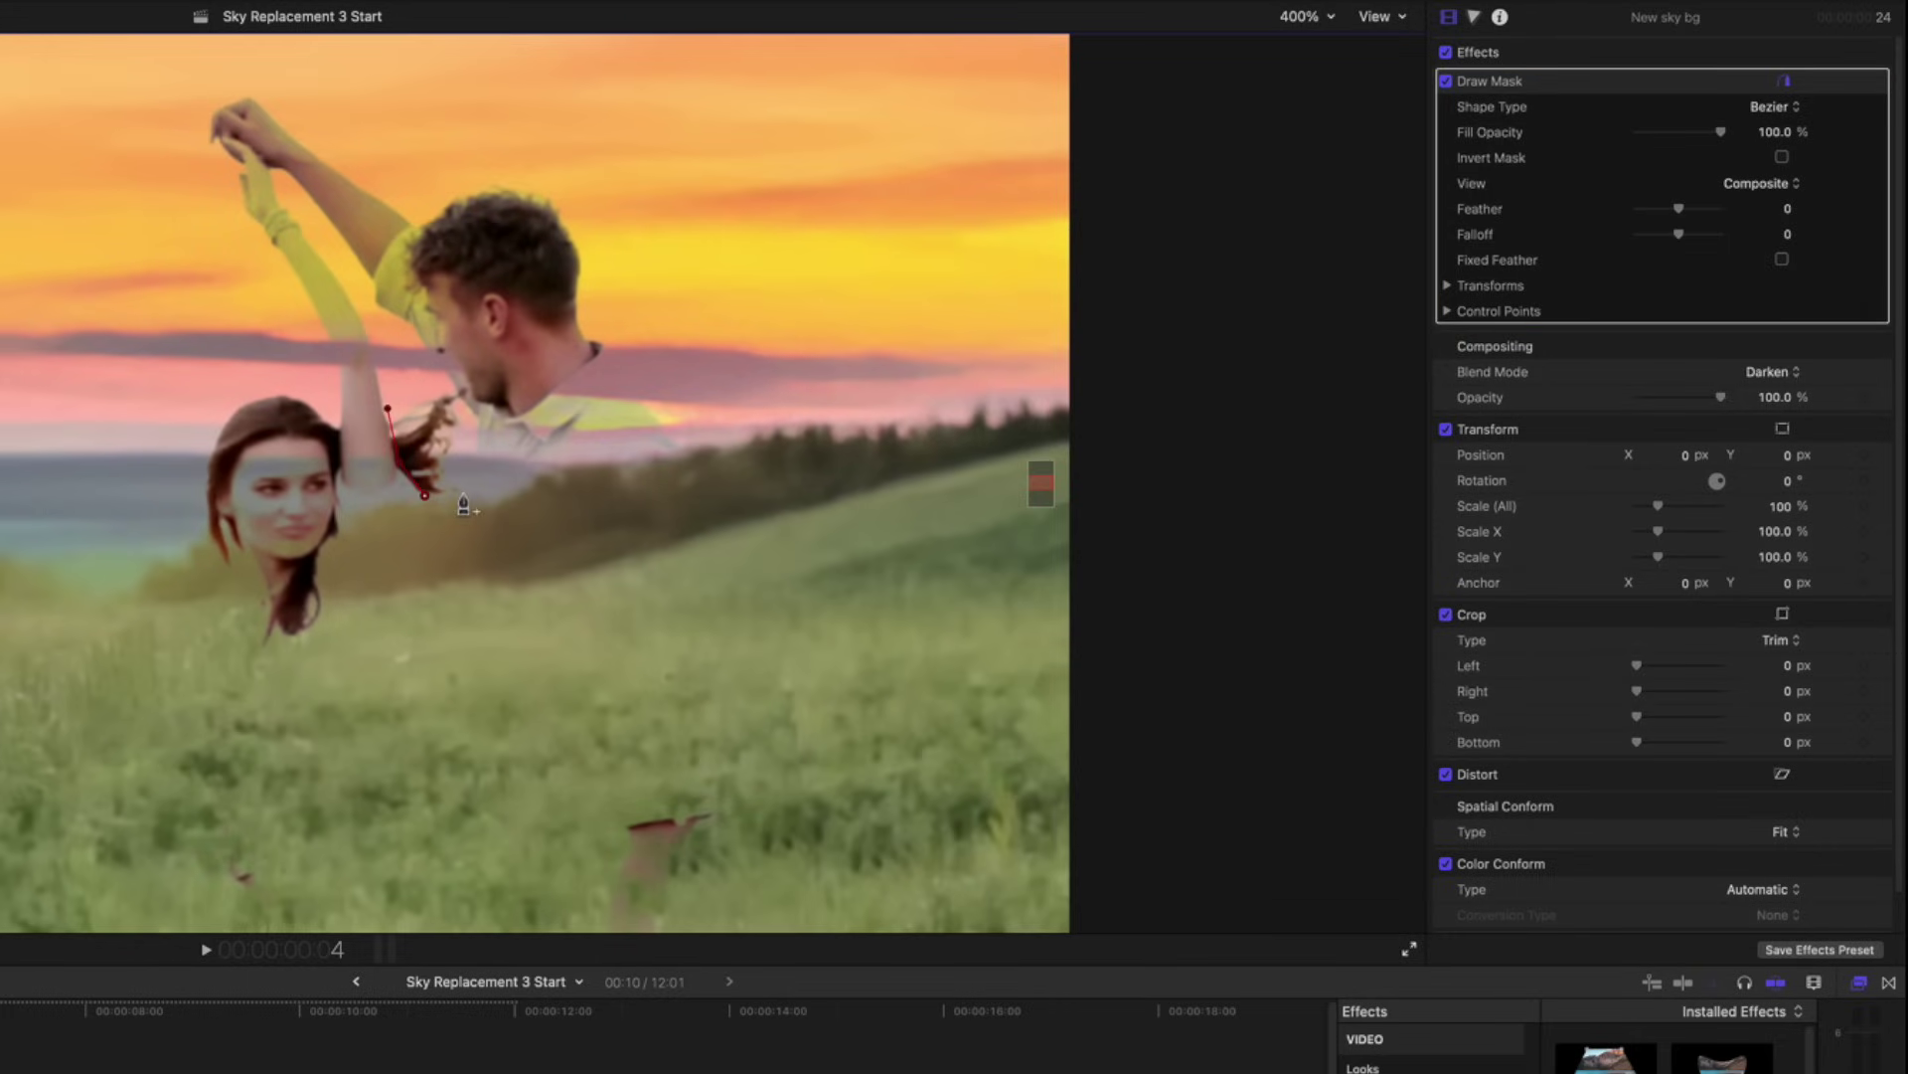
pyautogui.click(482, 419)
pyautogui.click(446, 371)
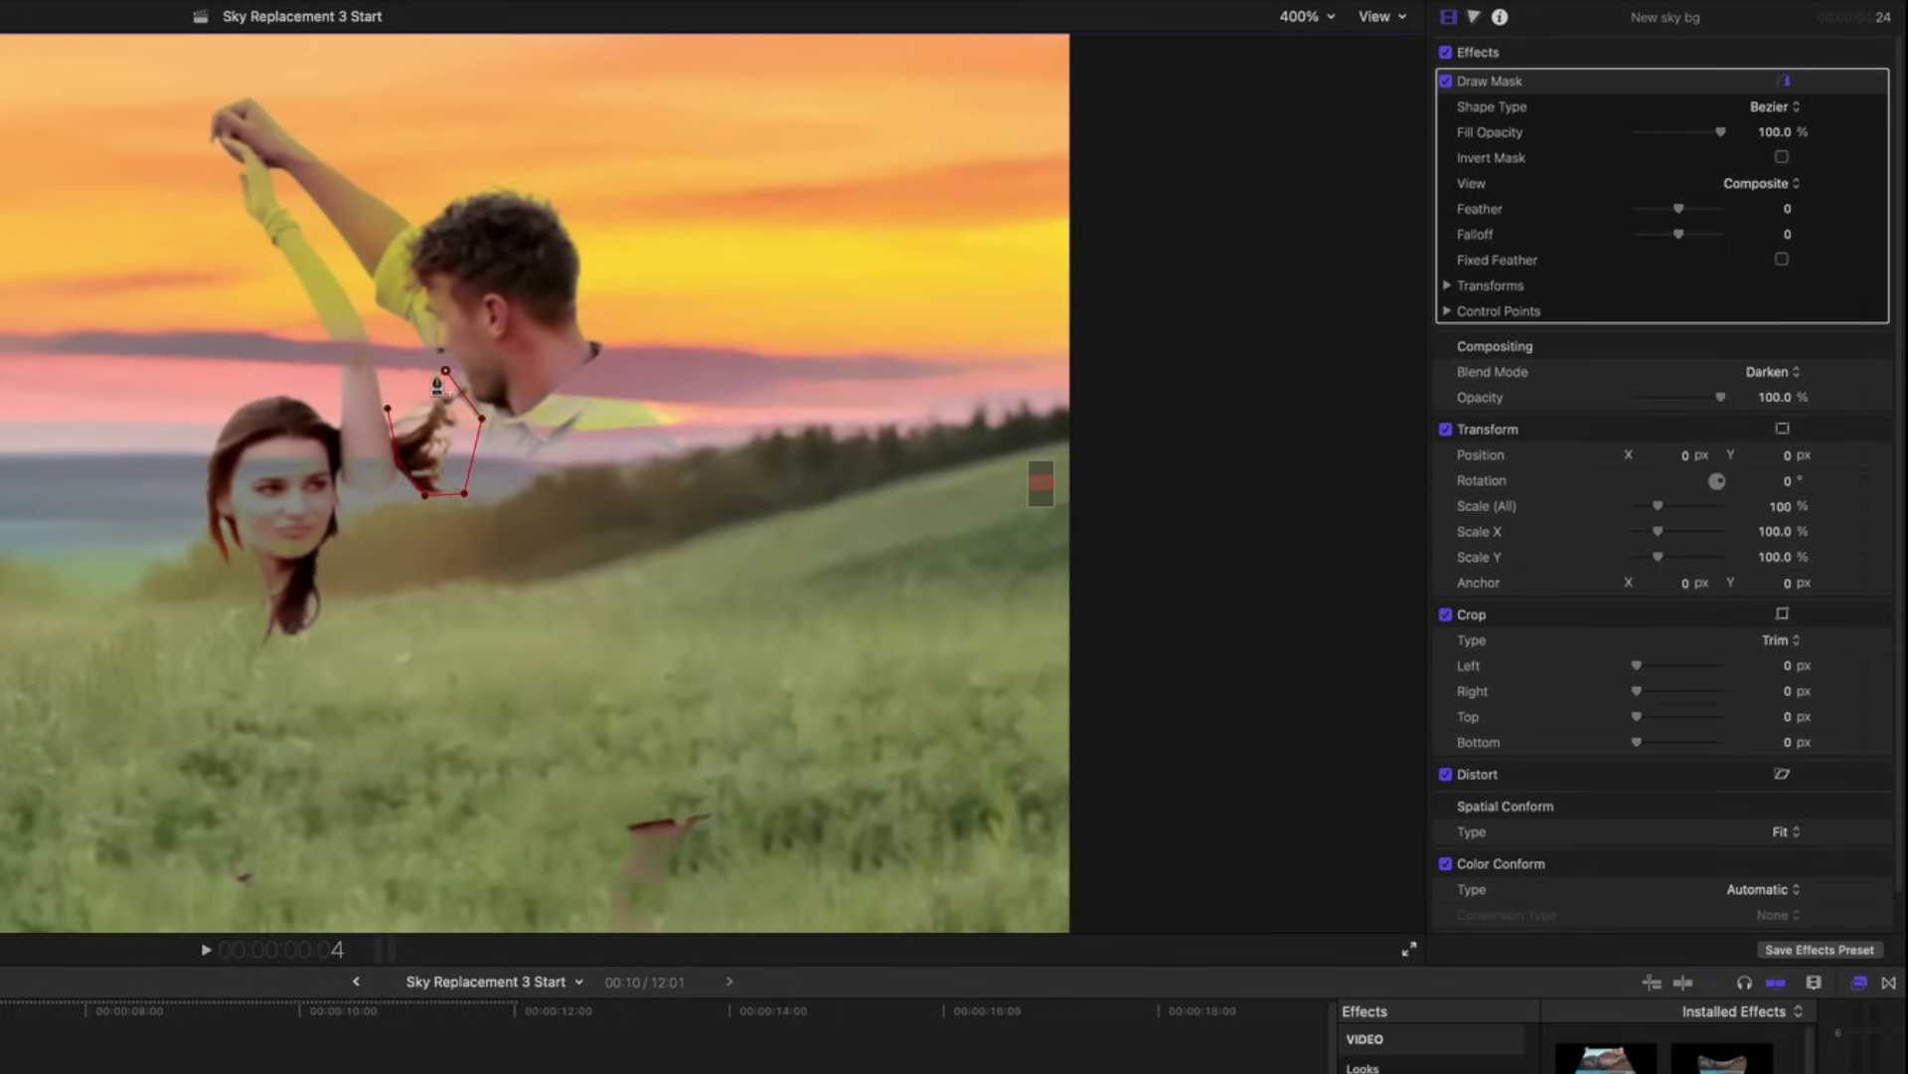
pyautogui.click(387, 411)
pyautogui.moveTo(424, 494); pyautogui.dragTo(436, 531)
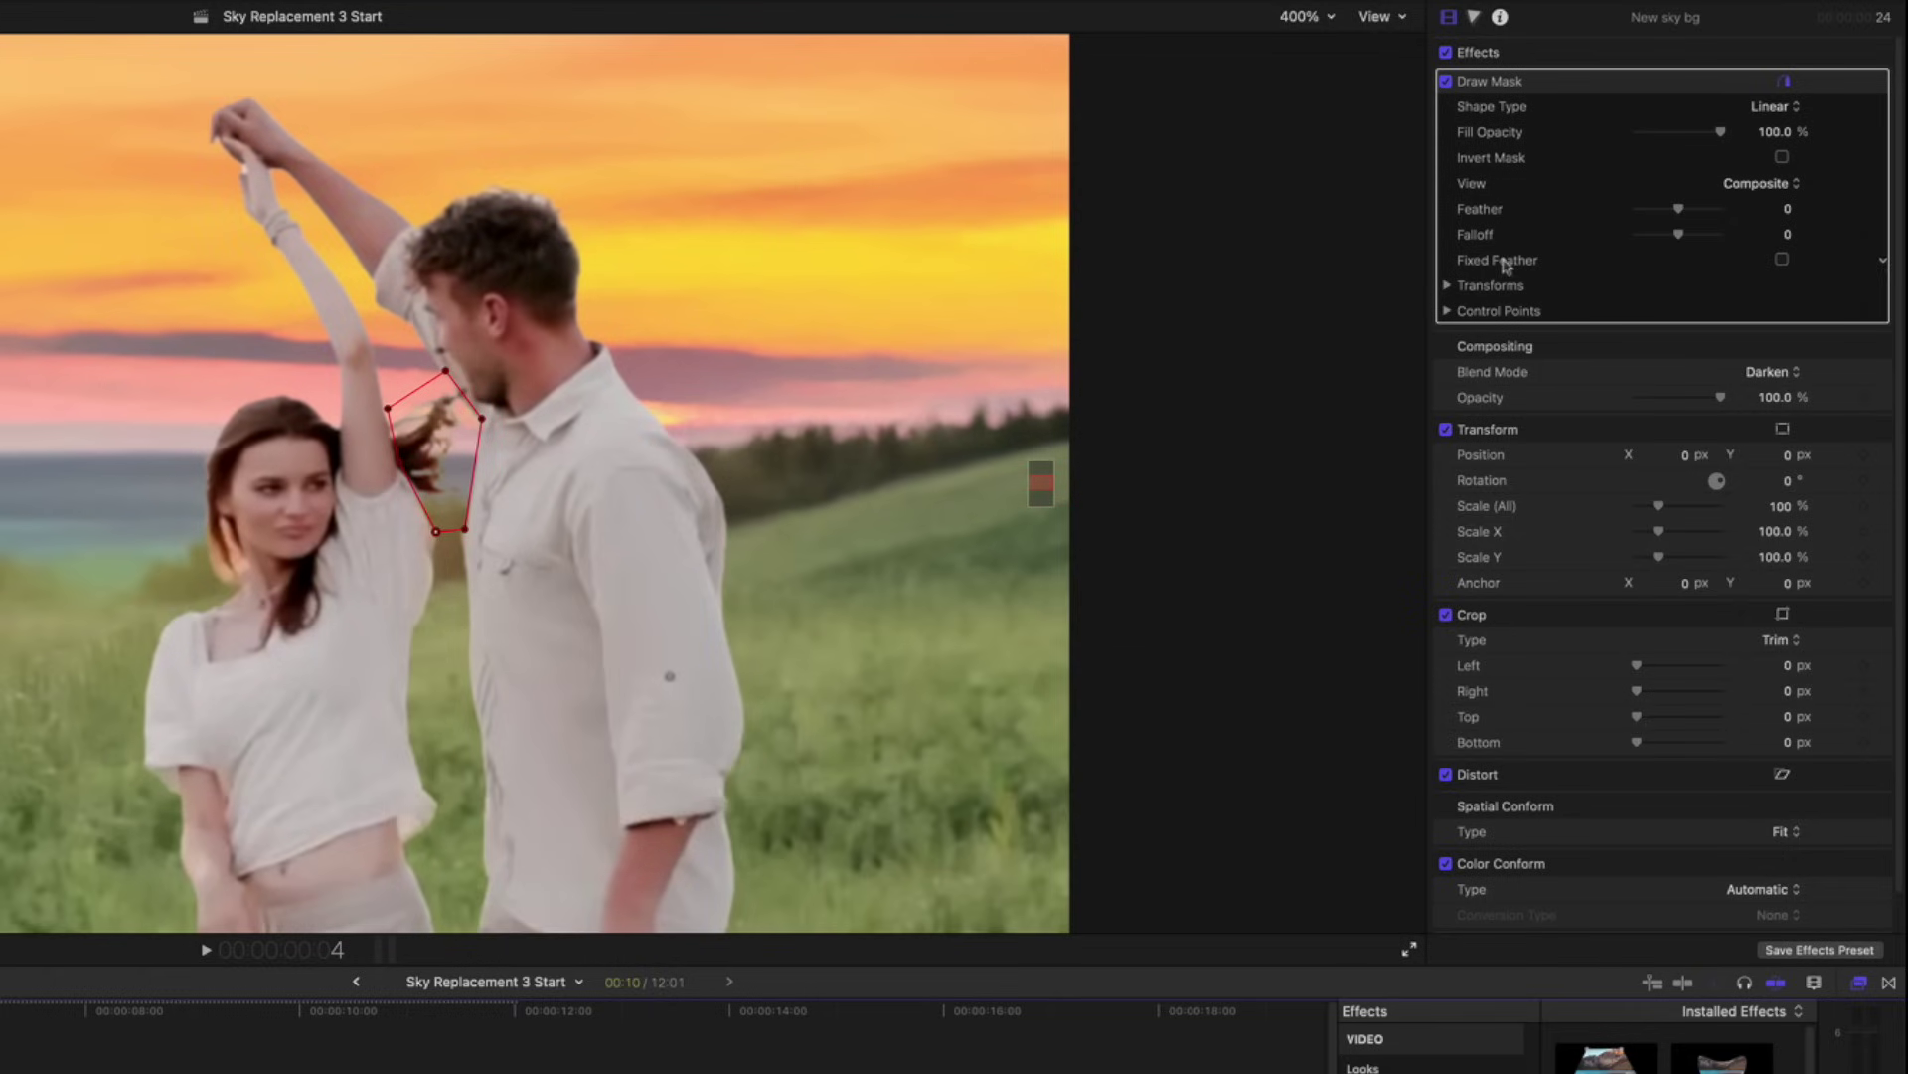
# - Select the couple footage clip and uncheck its Color Board 1 correction
pyautogui.press('super+Down')
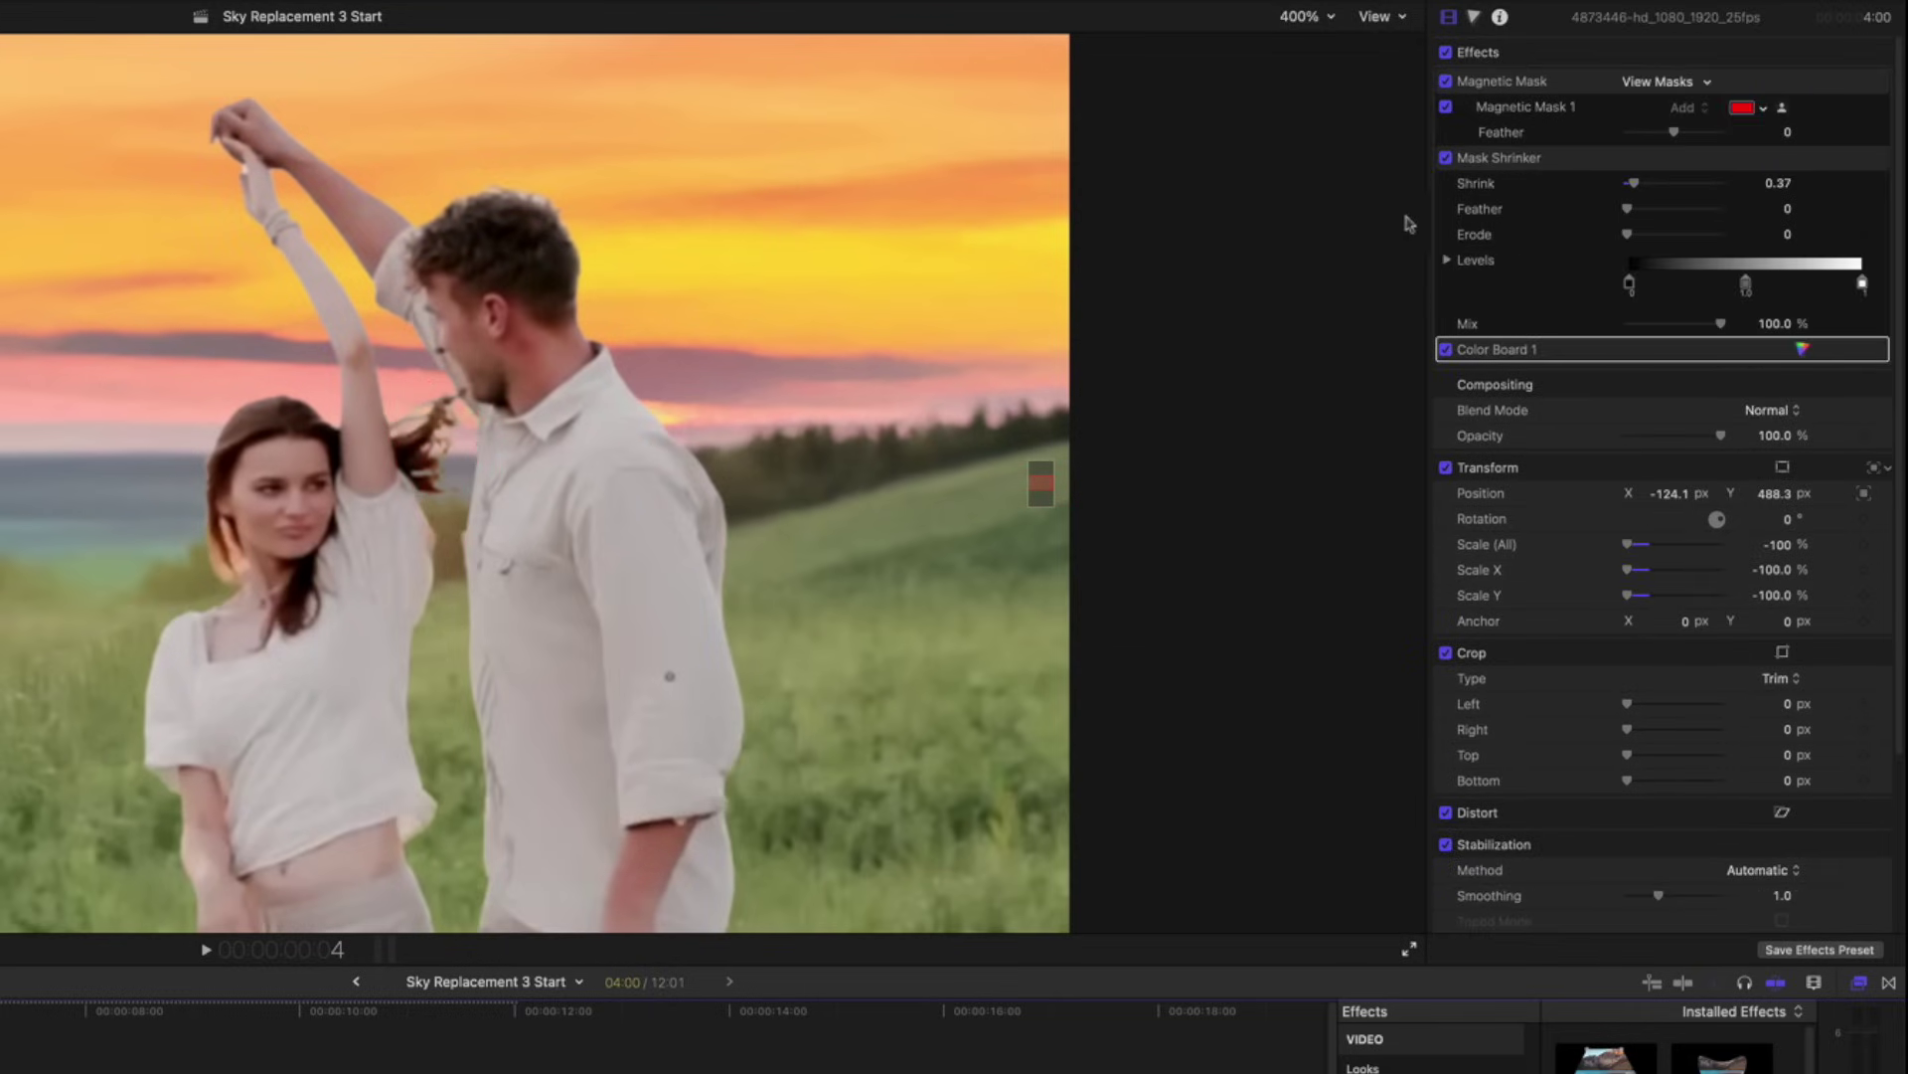
pyautogui.click(1447, 349)
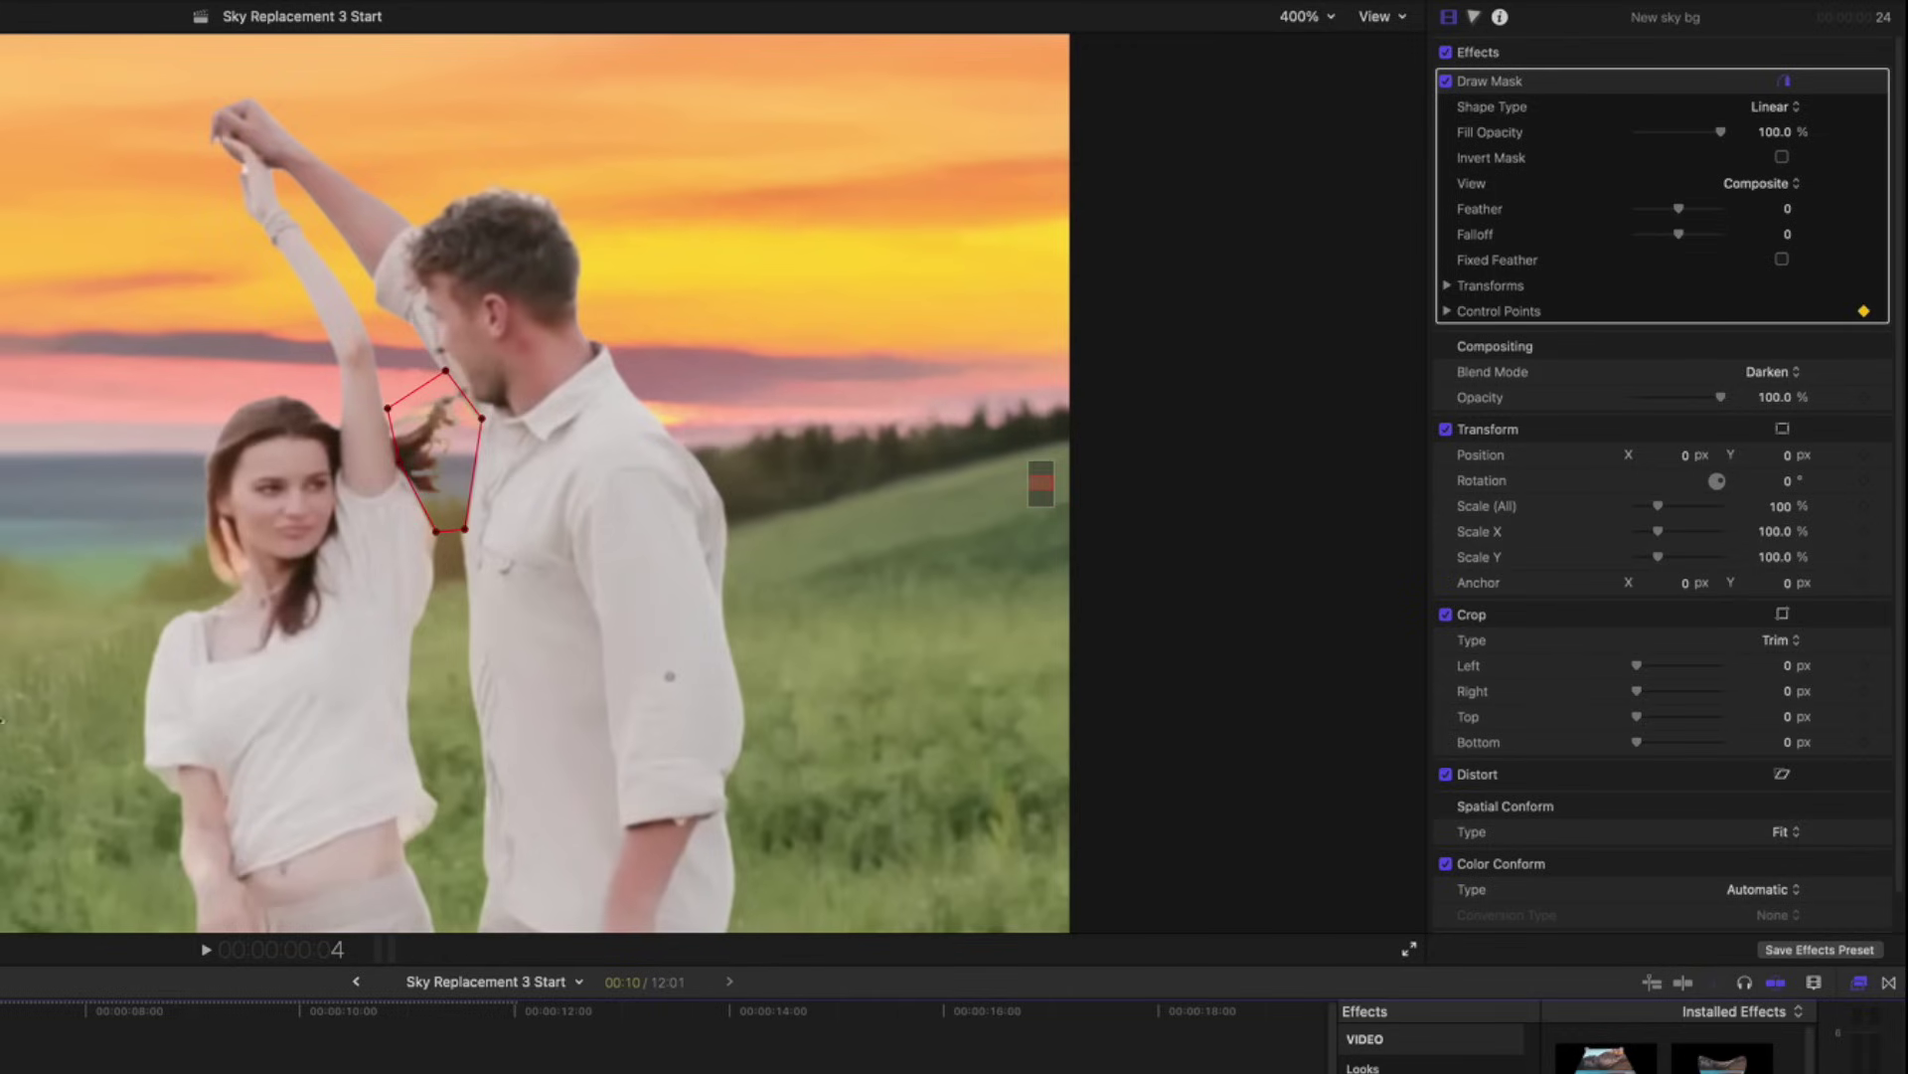
# - At frame 4:22, reshape the sky-copy mask points to create the first keyframe
pyautogui.write('22')
pyautogui.press('Return')
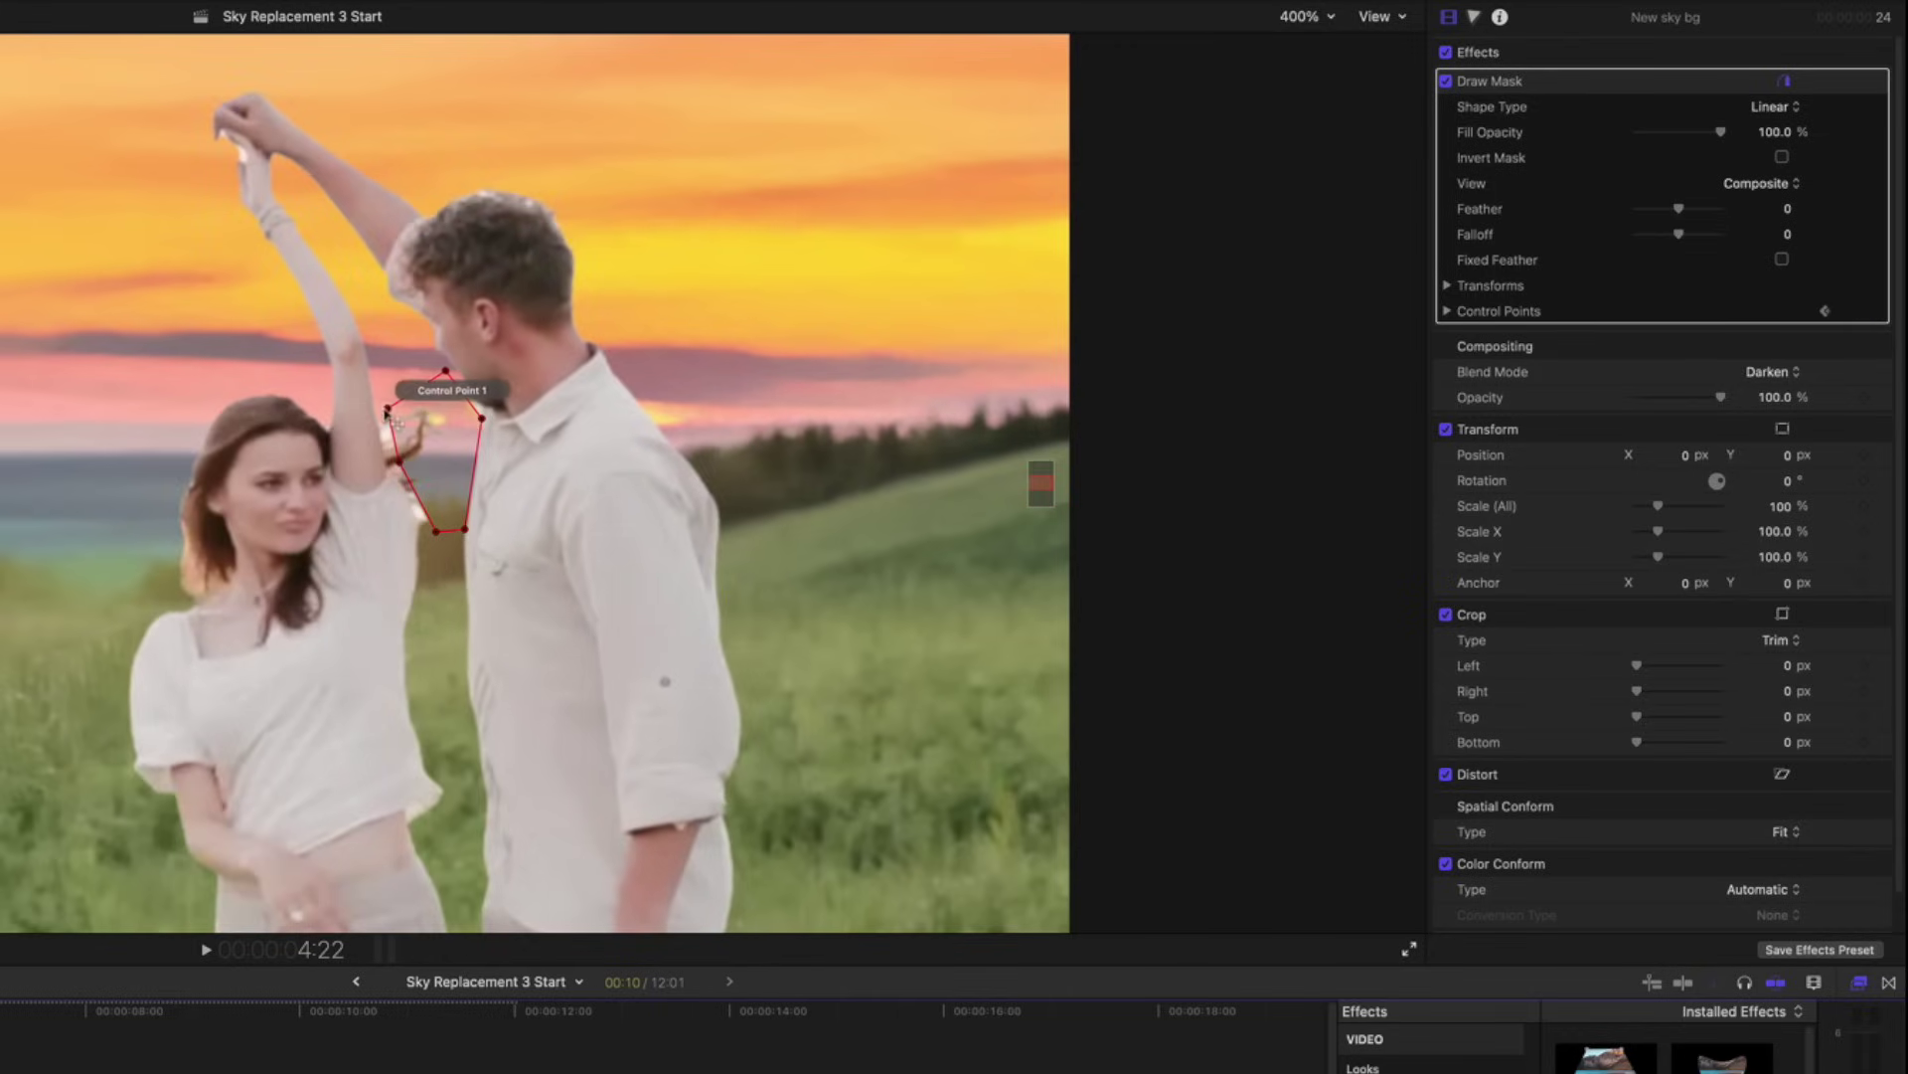
pyautogui.moveTo(386, 411); pyautogui.dragTo(391, 465)
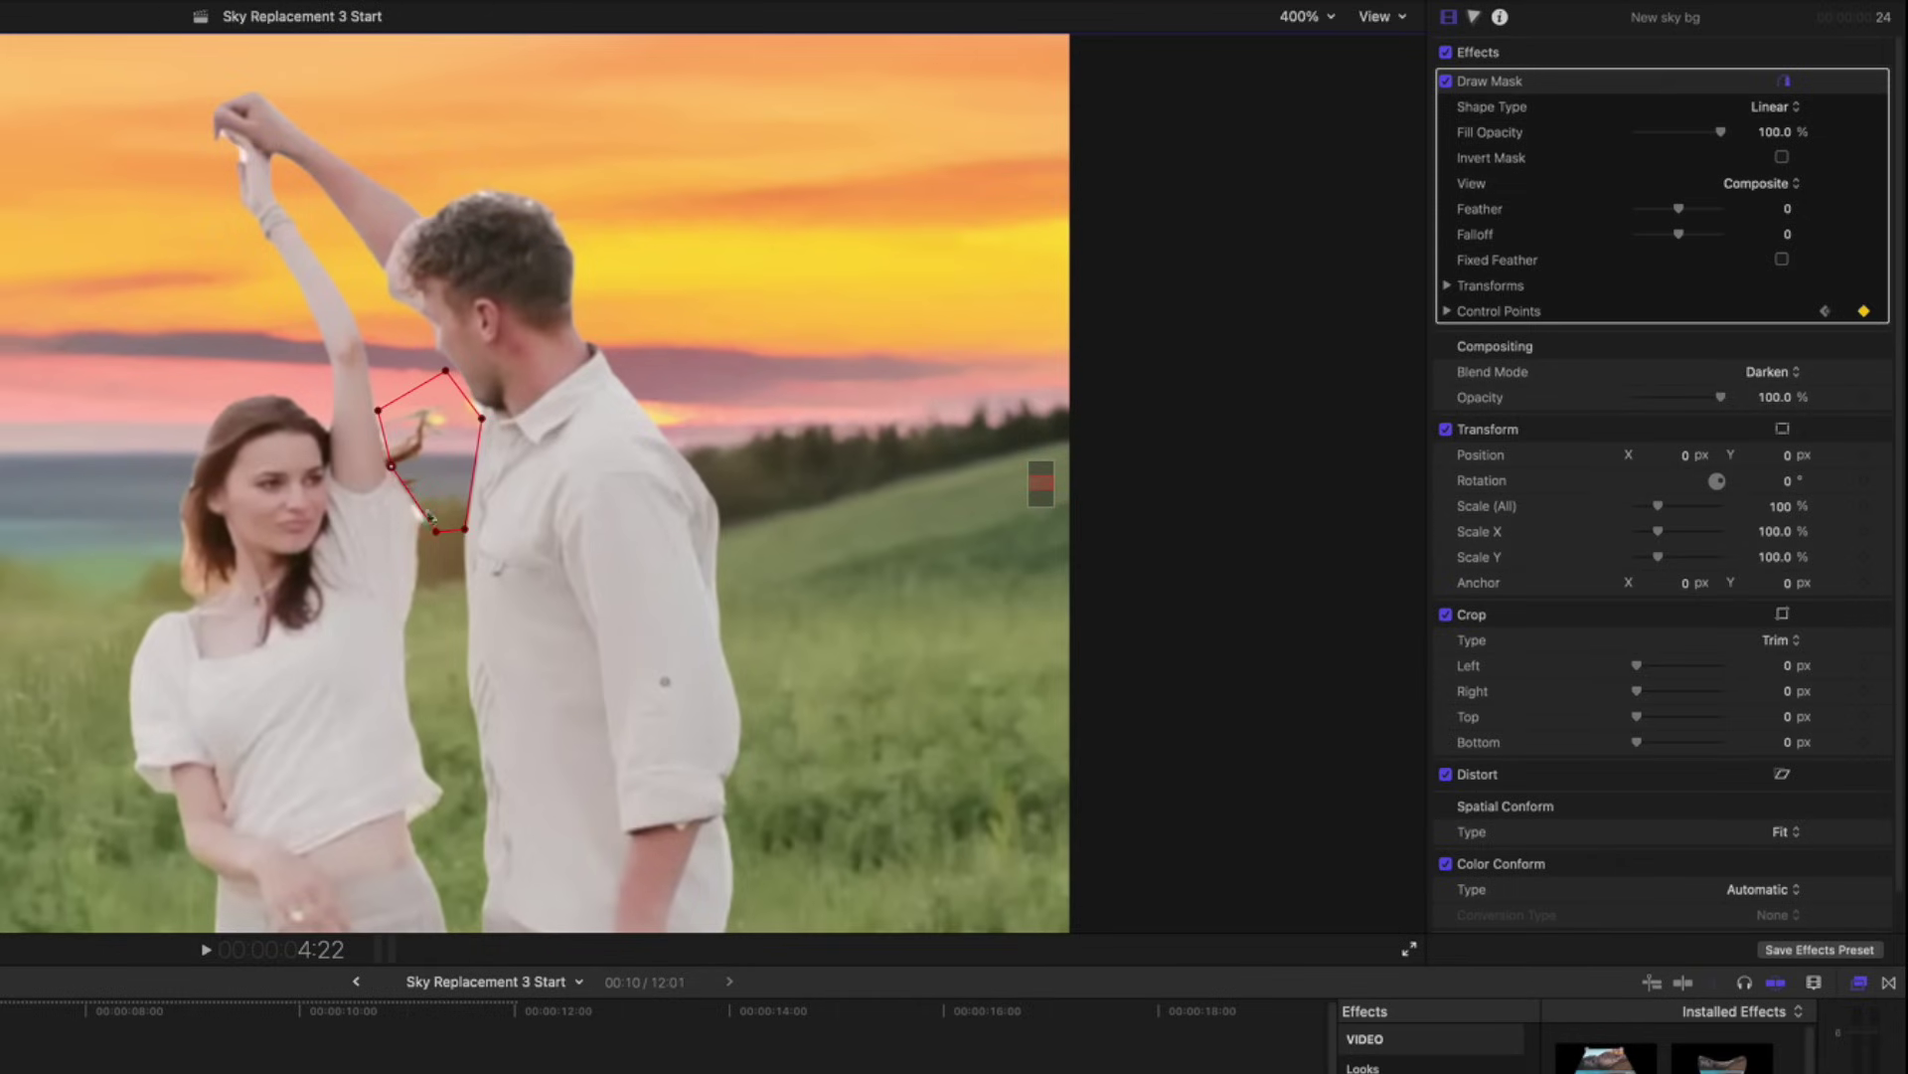
pyautogui.moveTo(433, 527); pyautogui.dragTo(426, 524)
pyautogui.moveTo(482, 418)
pyautogui.mouseDown()
pyautogui.moveTo(466, 425)
pyautogui.moveTo(479, 407)
pyautogui.mouseUp()
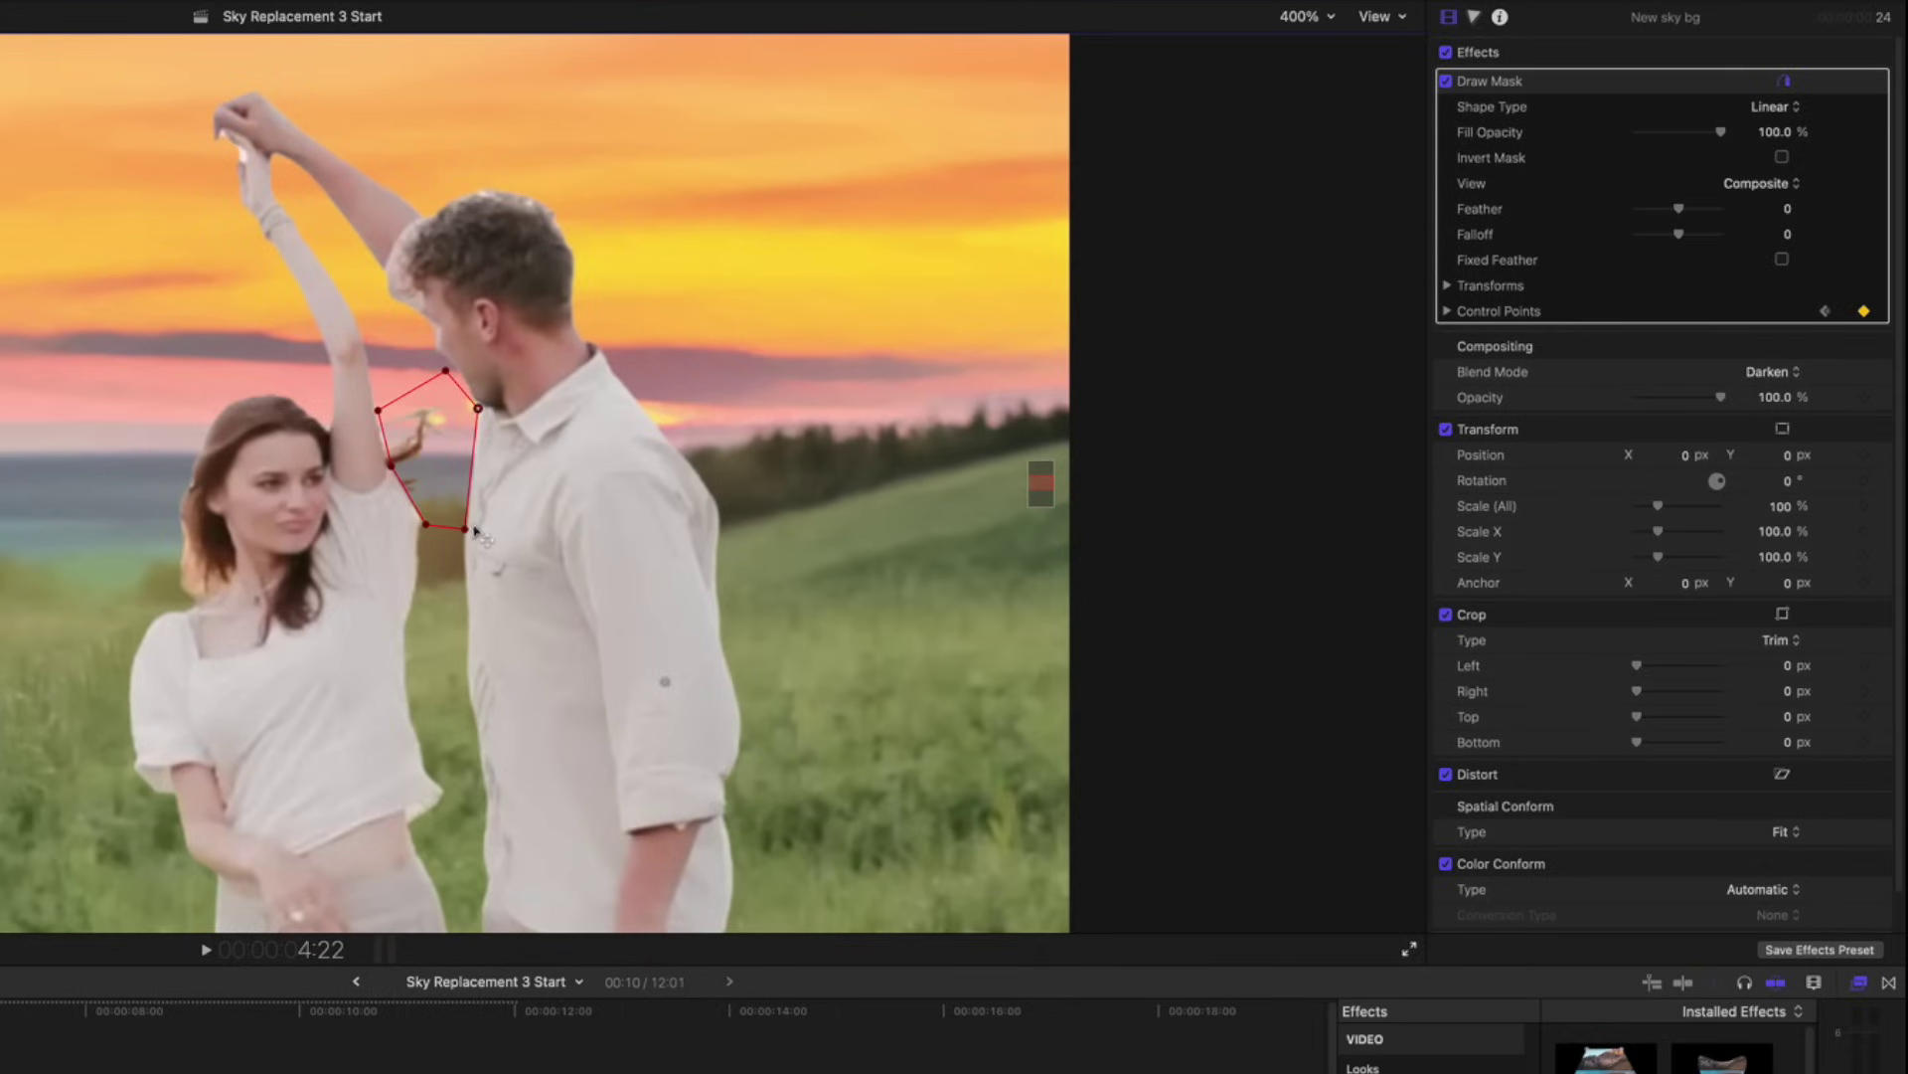
pyautogui.moveTo(463, 529); pyautogui.dragTo(463, 530)
# - On the following frames, move the left mask points to keep following the arm
pyautogui.press('Right')
pyautogui.moveTo(378, 409); pyautogui.dragTo(368, 407)
pyautogui.moveTo(391, 465); pyautogui.dragTo(381, 575)
pyautogui.press('Right')
pyautogui.press('Right')
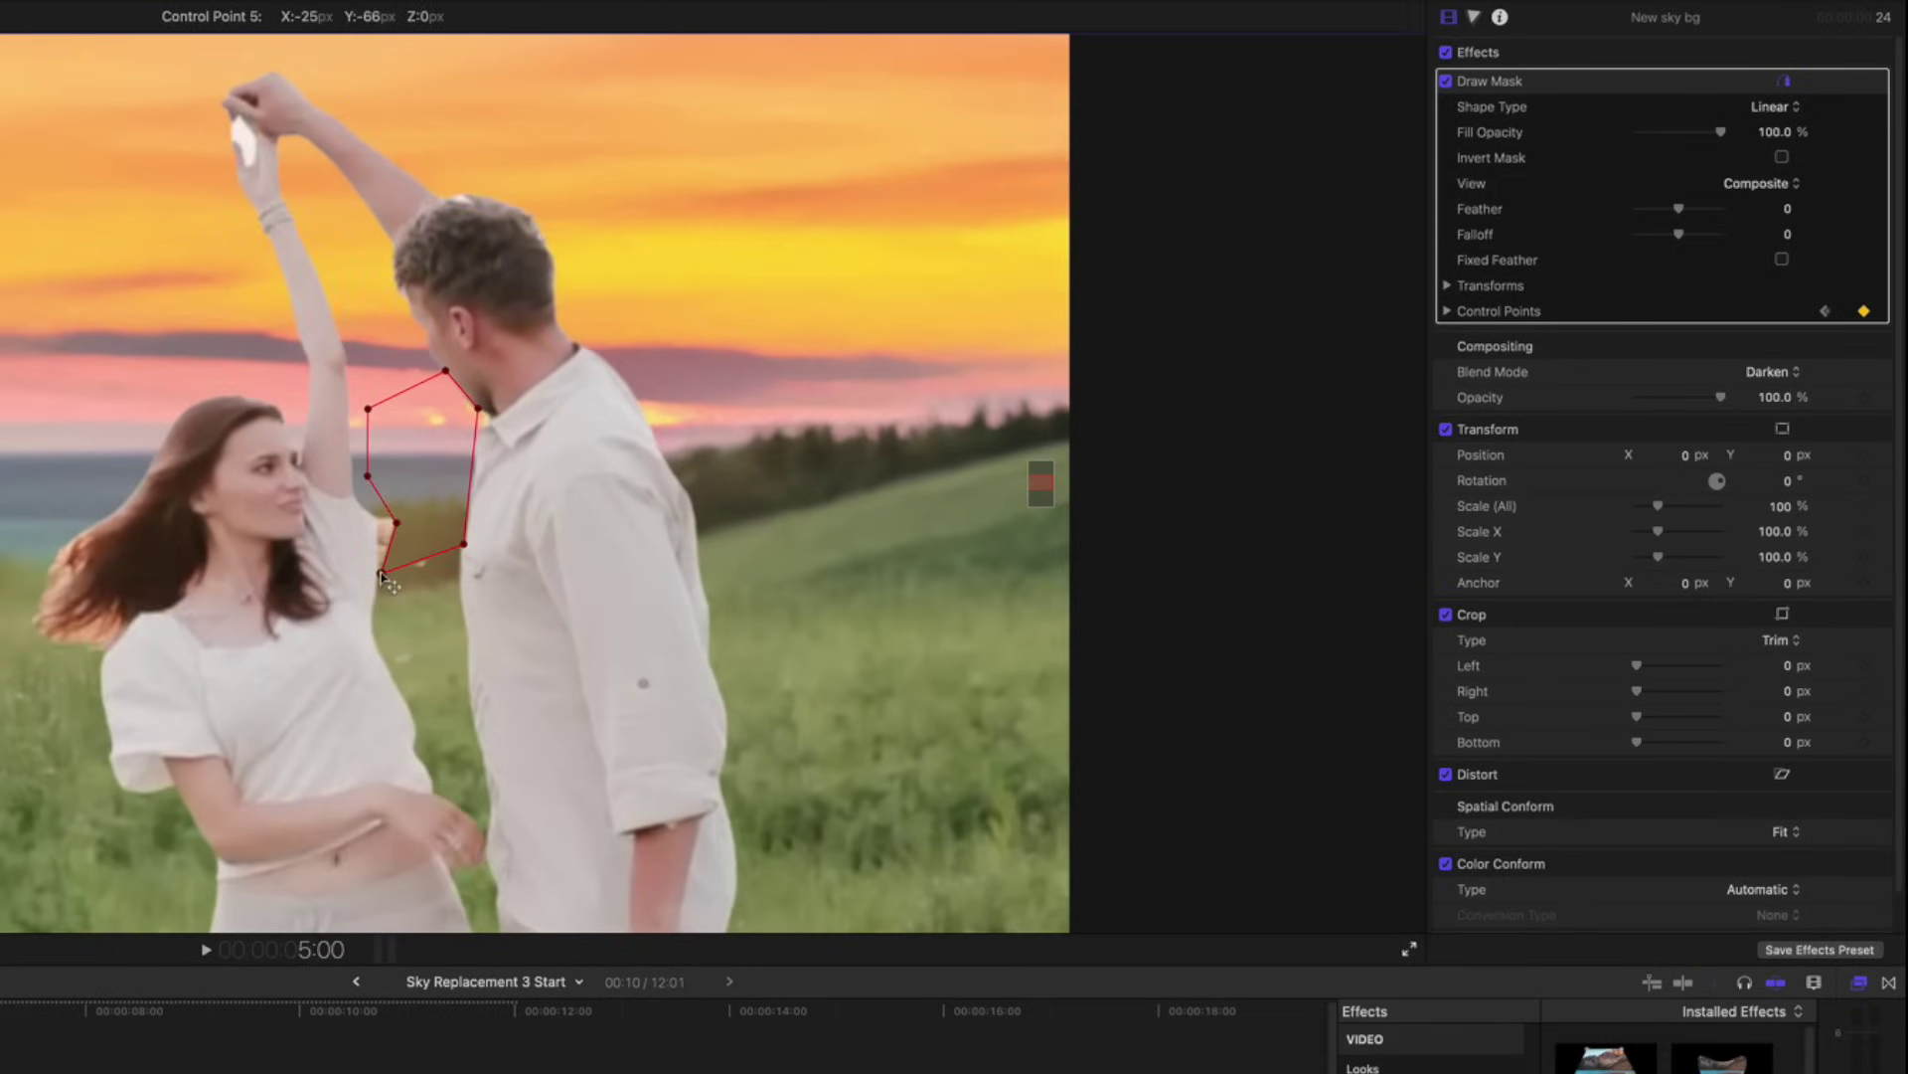
pyautogui.press('Right')
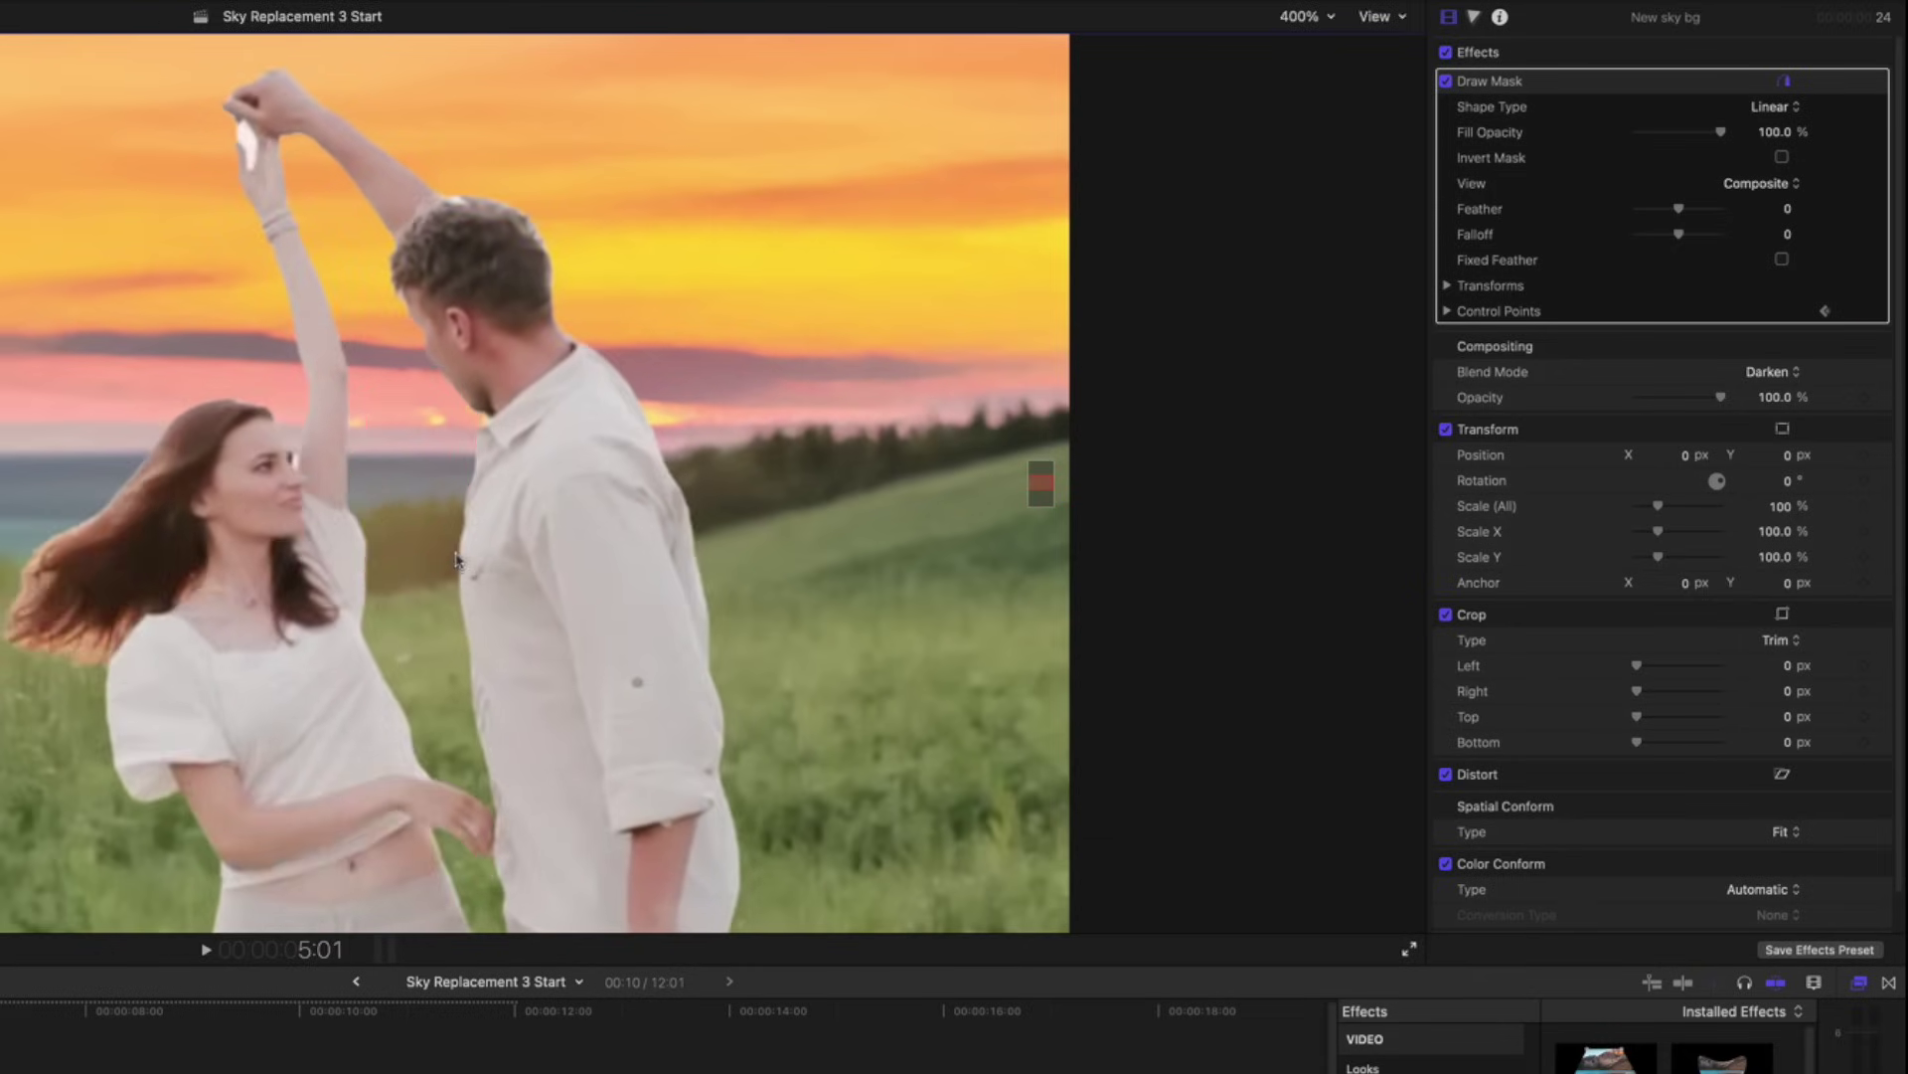
# - Keyframe the mask on earlier frames 4:19 to 4:15 to track the arm, then check 4:19
pyautogui.press('Left')
pyautogui.press('Left')
pyautogui.press('Left')
pyautogui.press('Left')
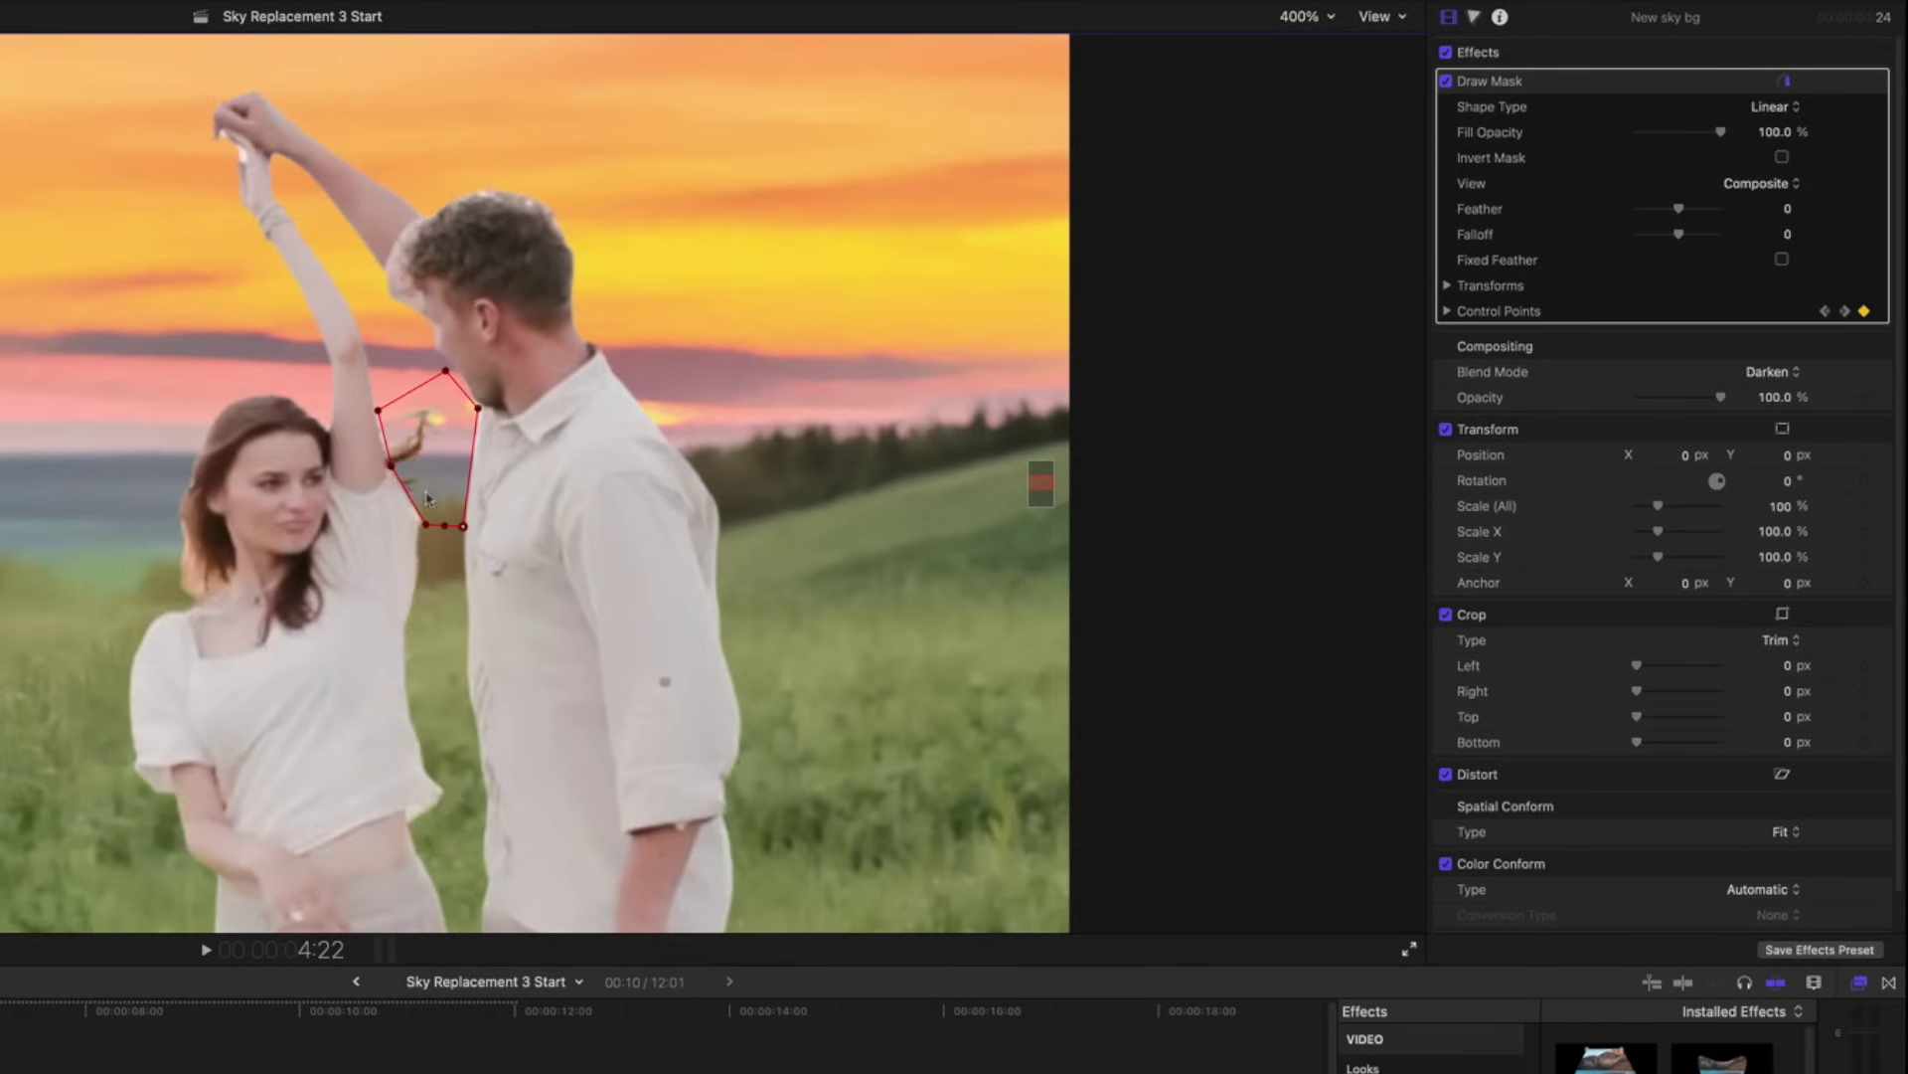
pyautogui.press('Left')
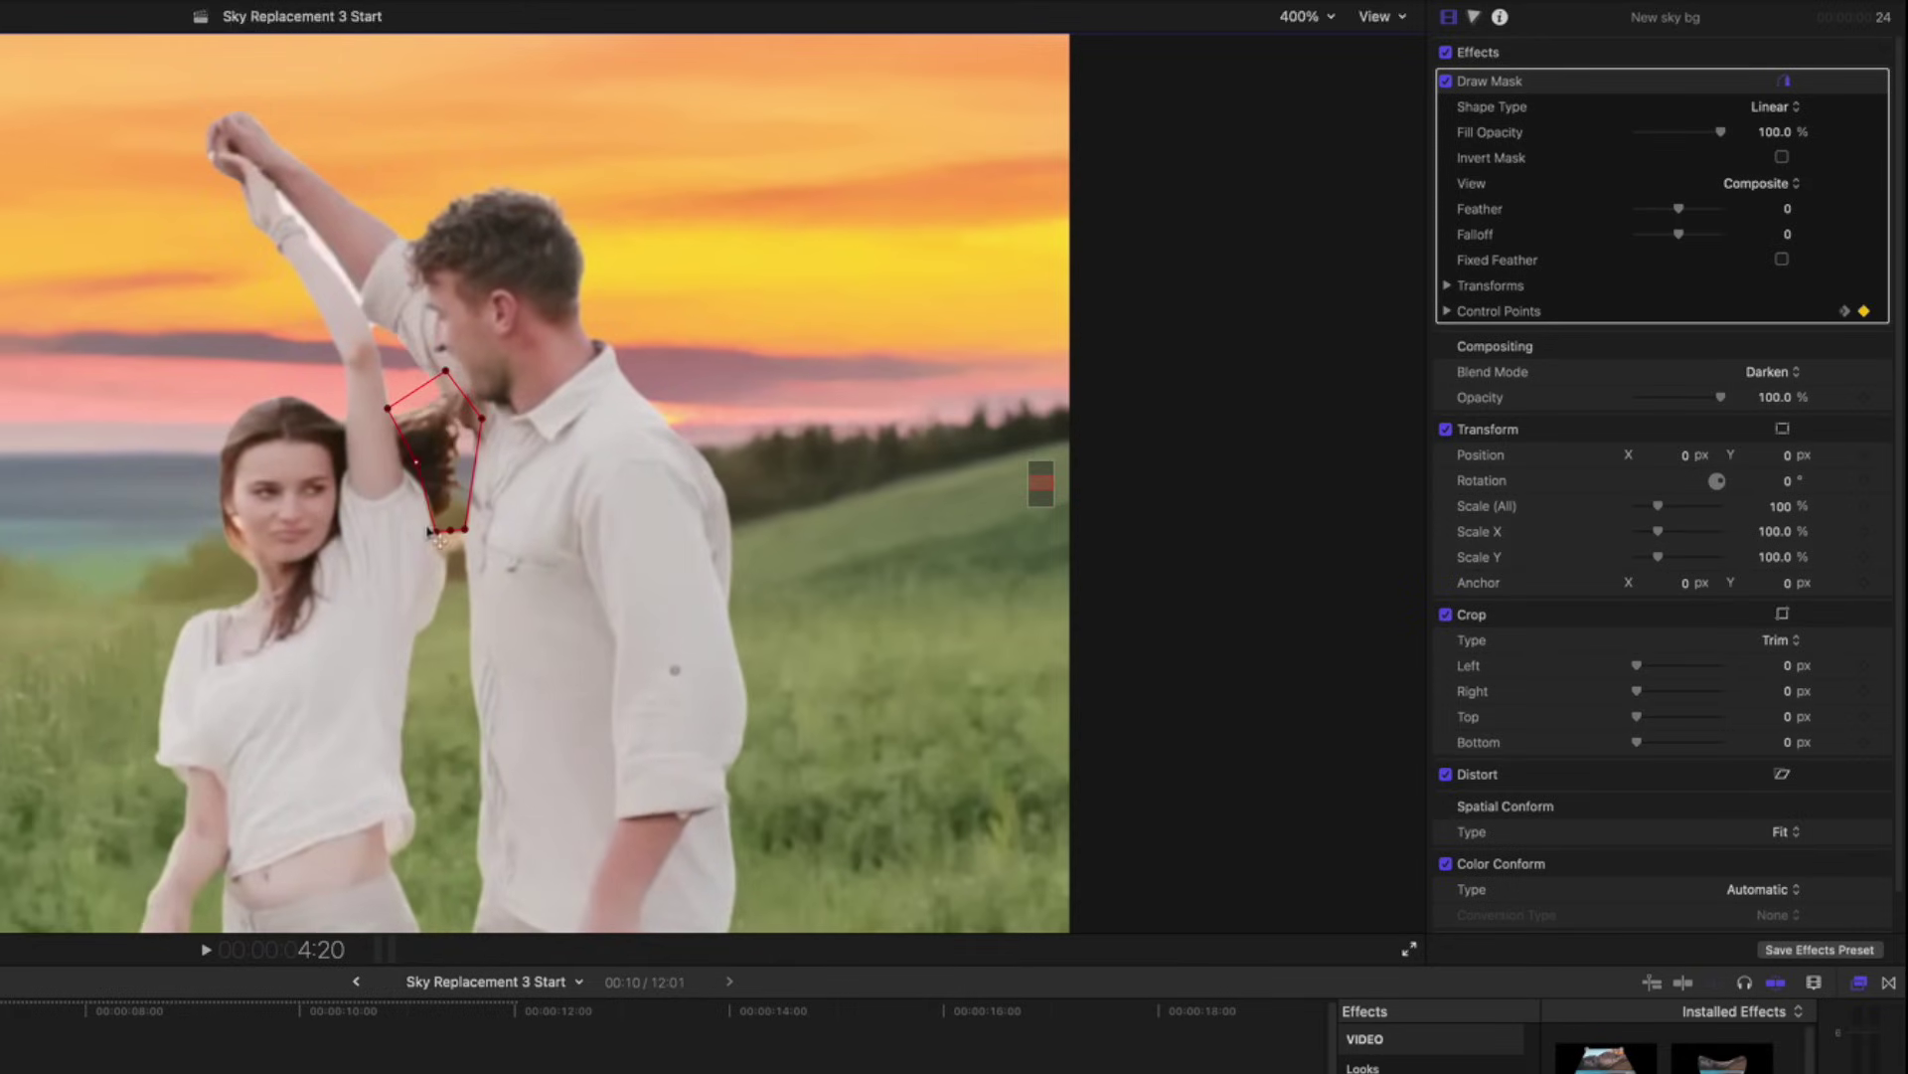
pyautogui.press('Left')
pyautogui.moveTo(445, 371); pyautogui.dragTo(365, 376)
pyautogui.press('Left')
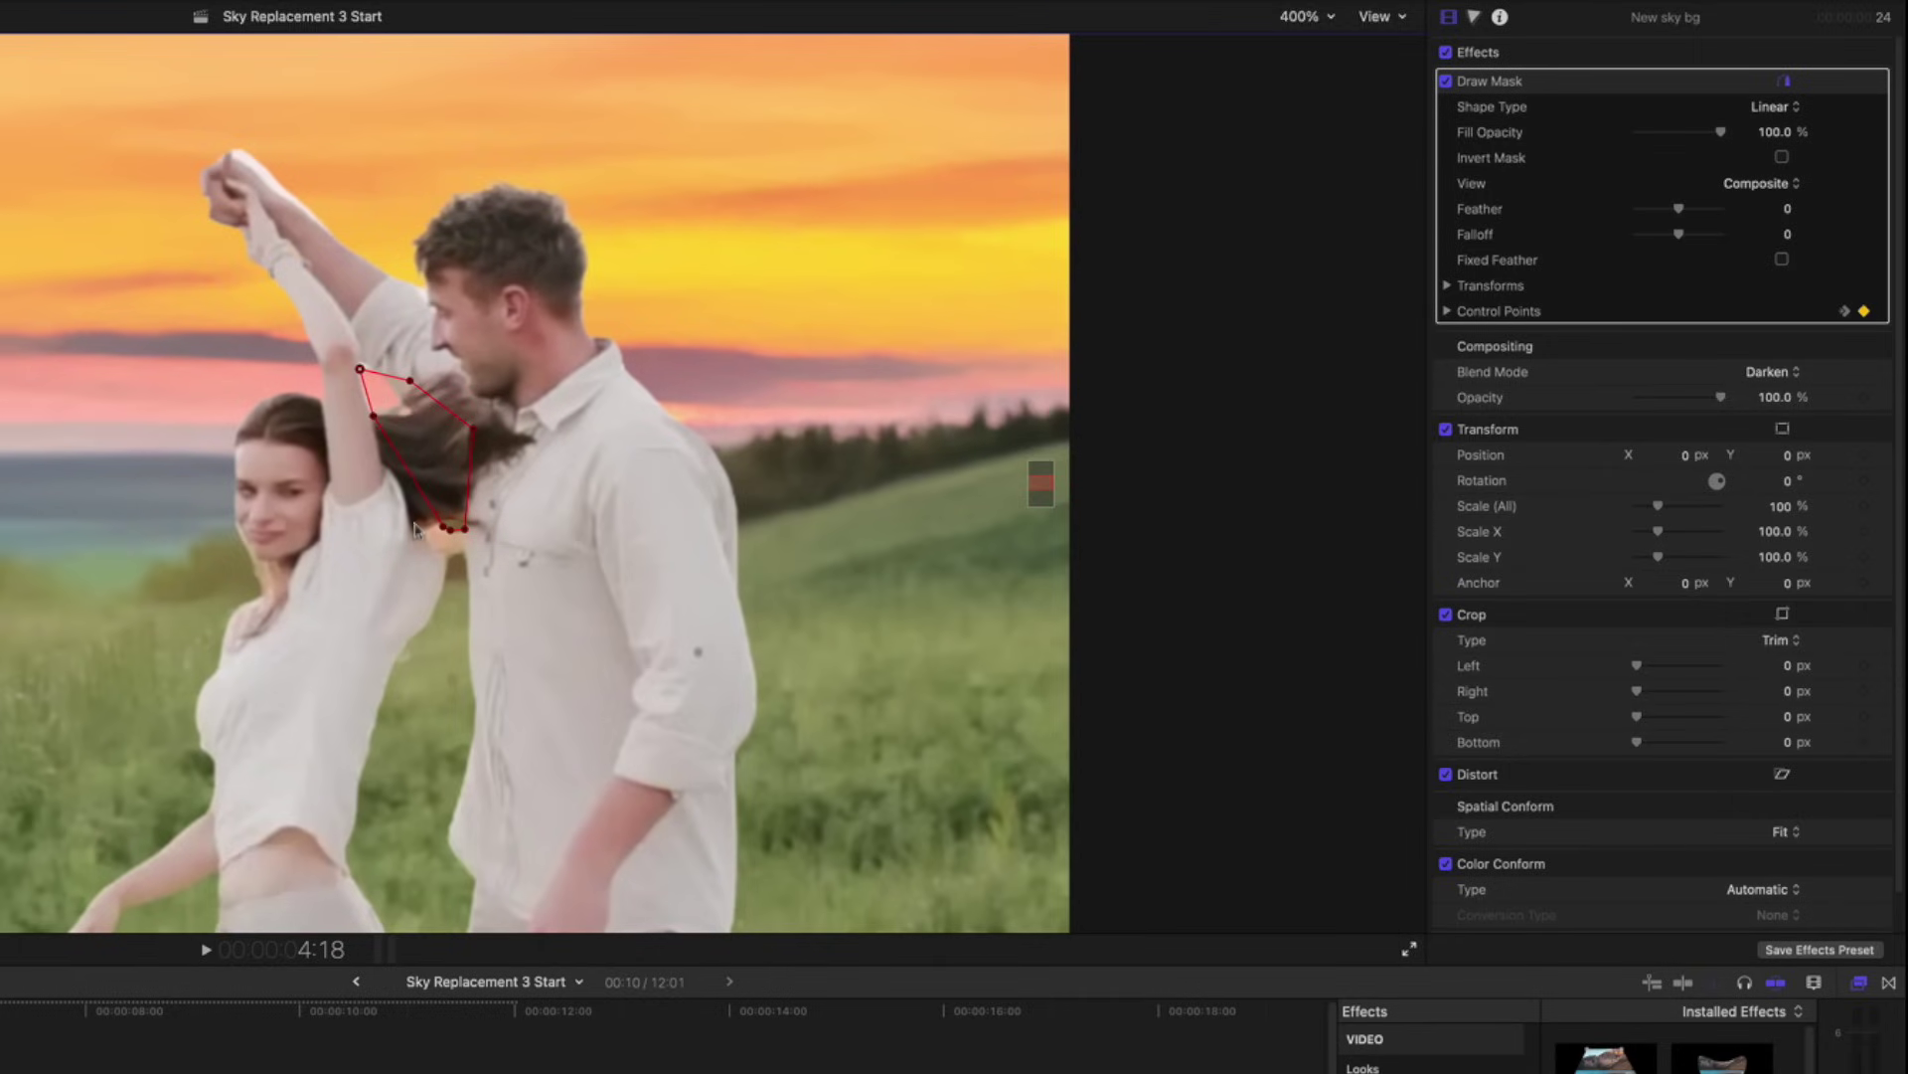
pyautogui.press('Left')
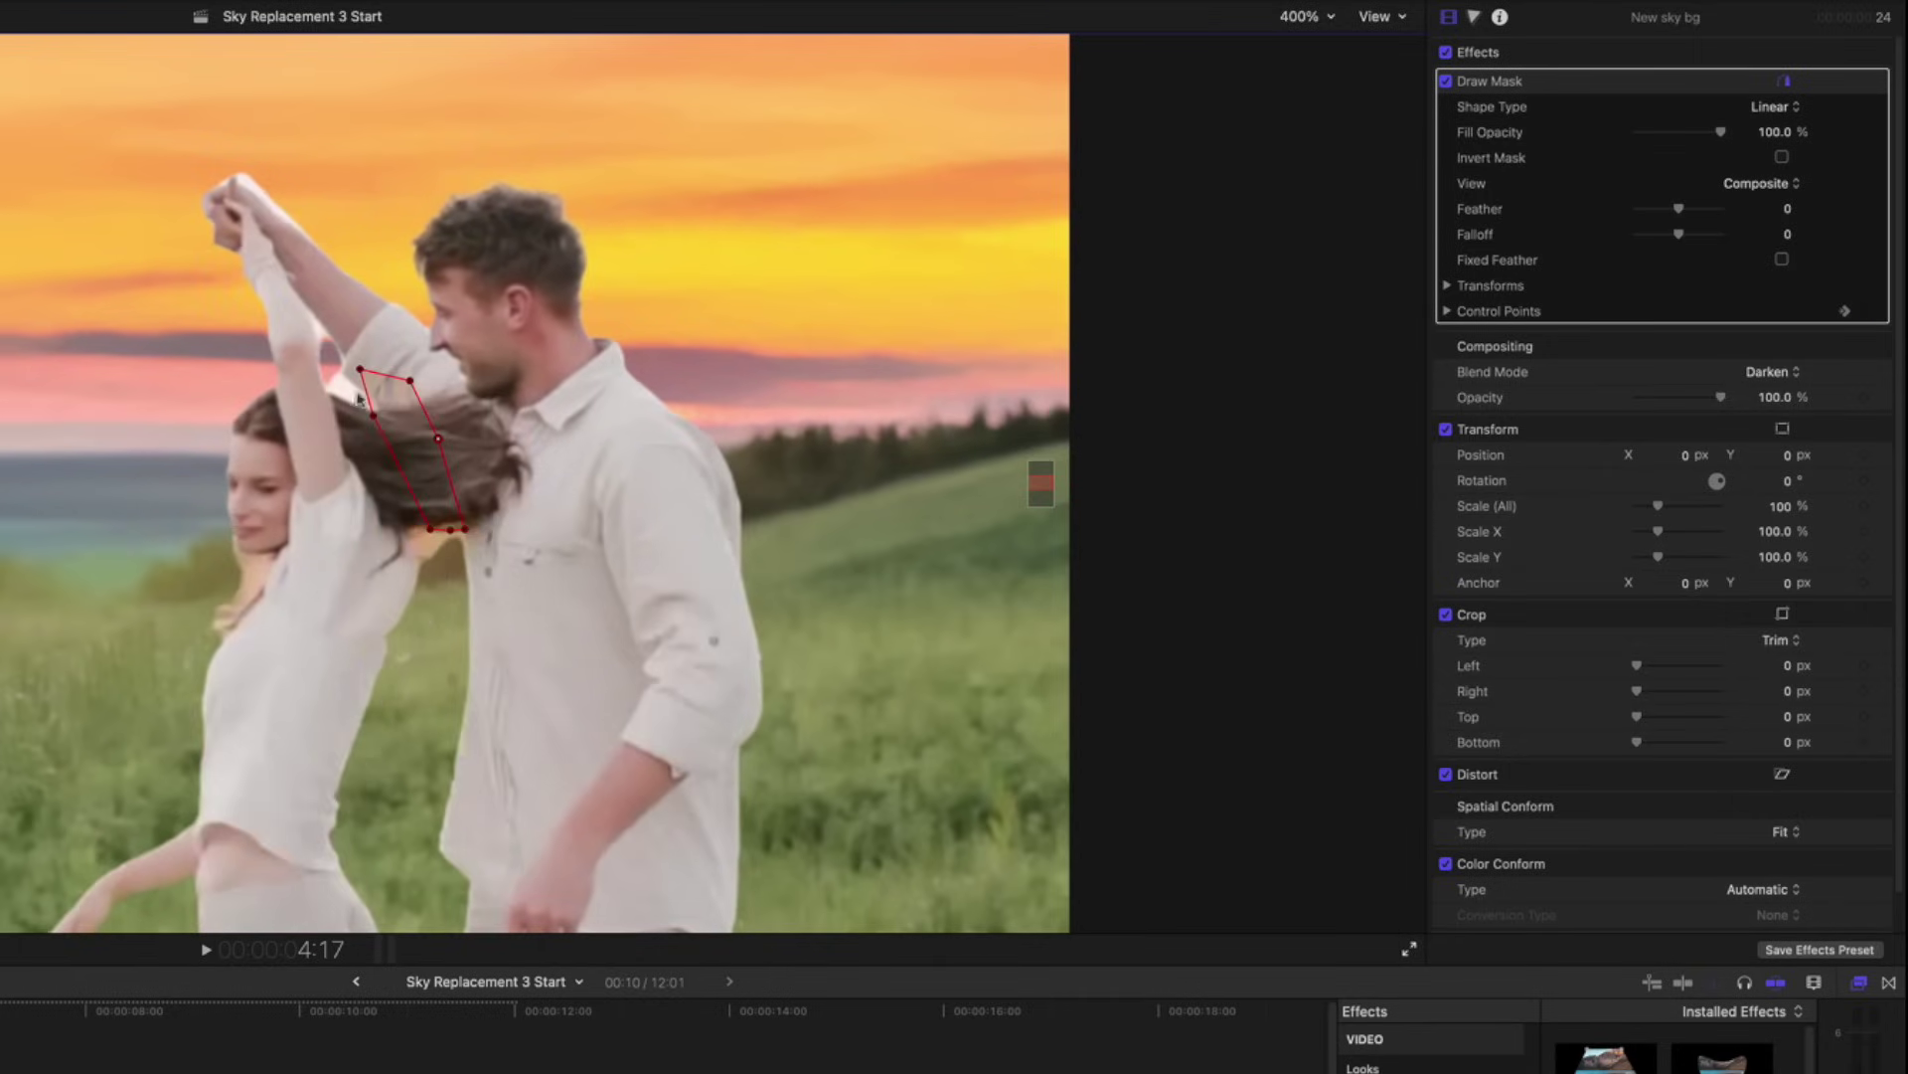
pyautogui.moveTo(361, 367); pyautogui.dragTo(354, 438)
pyautogui.moveTo(430, 528); pyautogui.dragTo(485, 494)
pyautogui.press('Left')
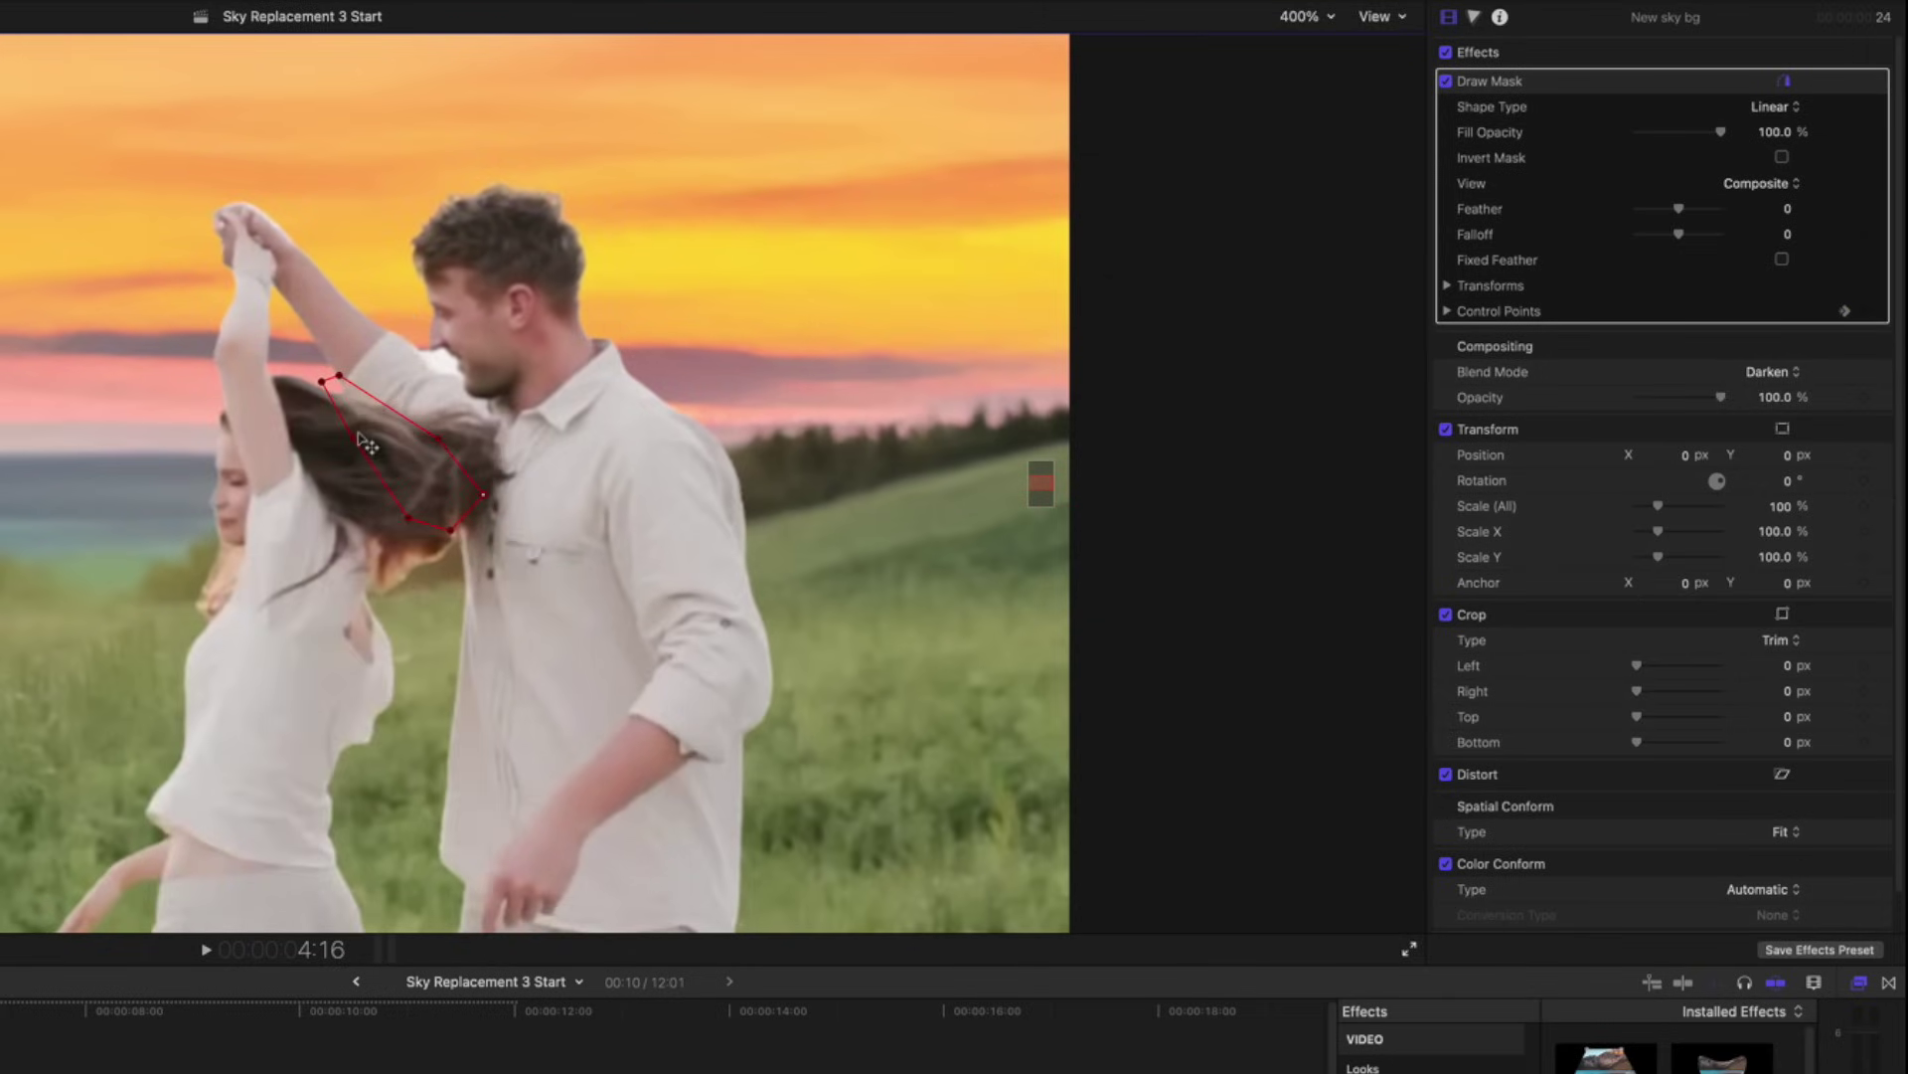
pyautogui.press('Left')
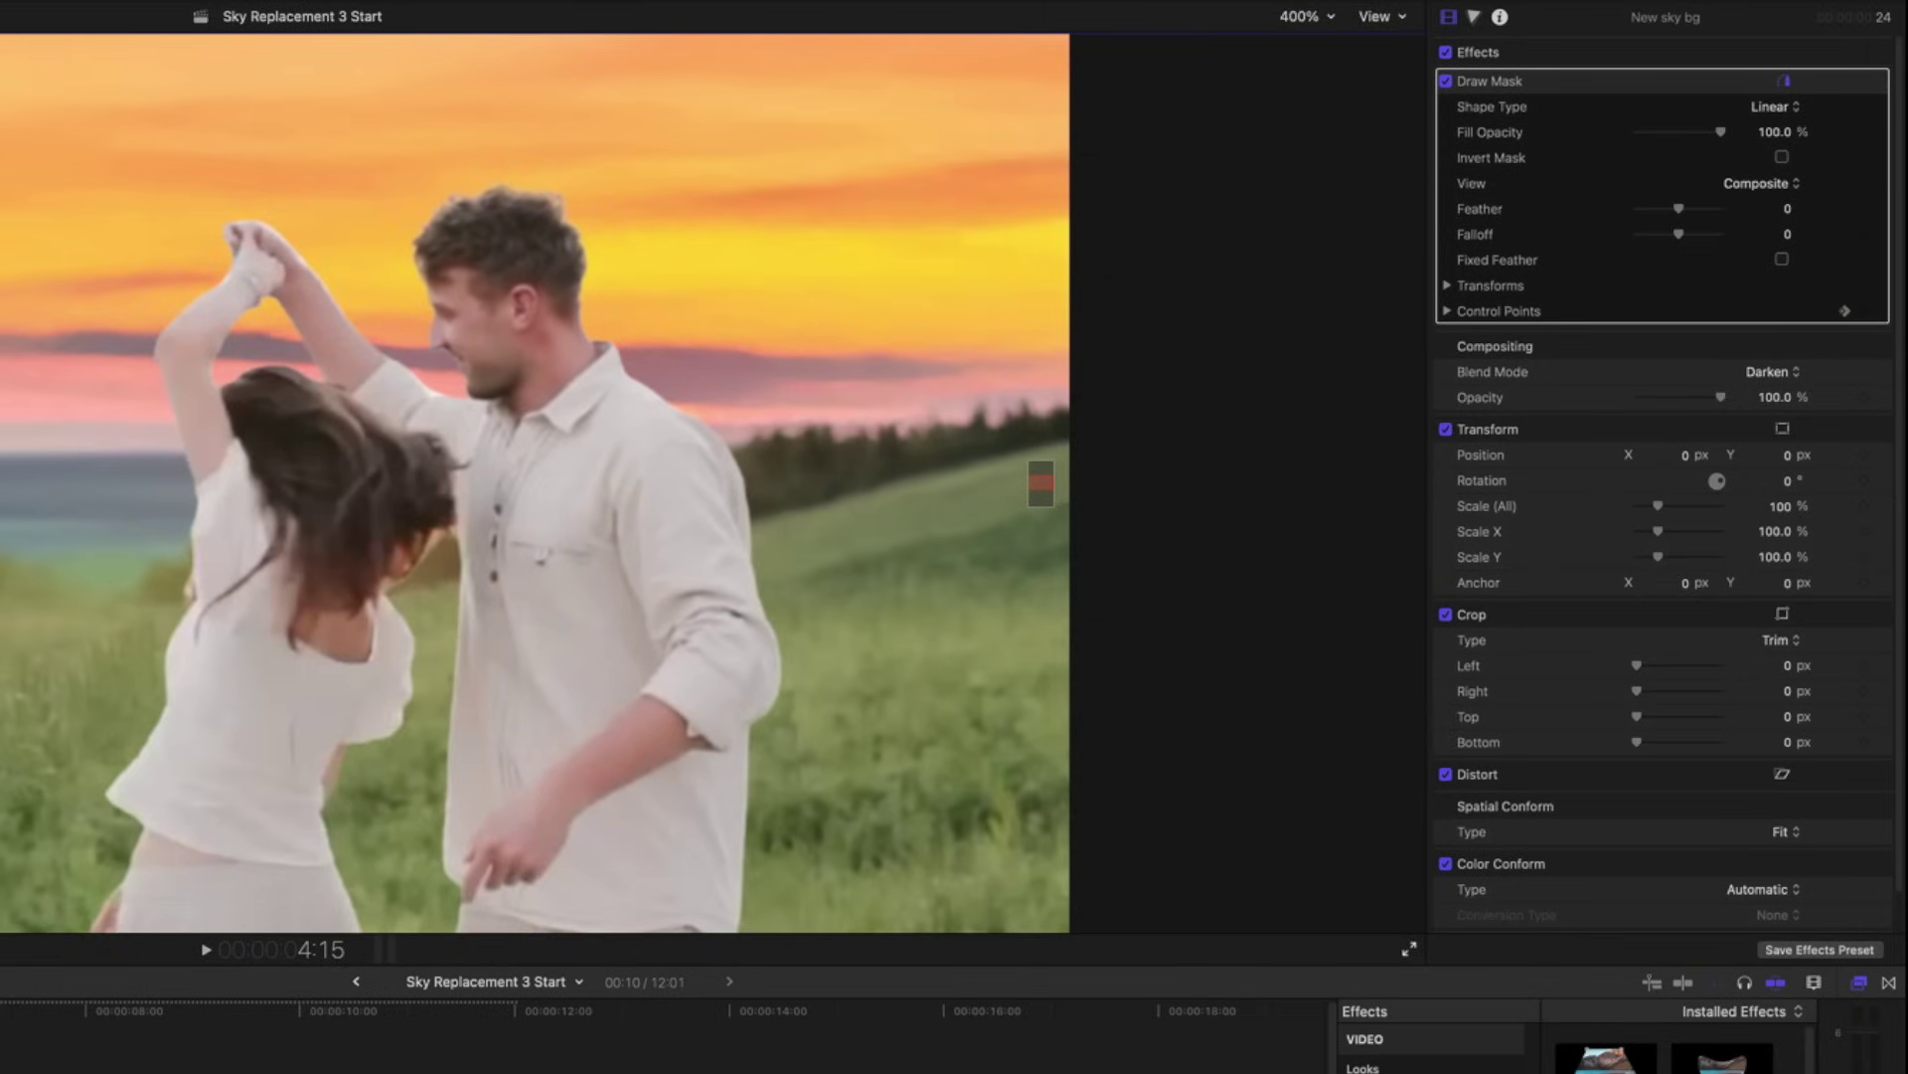
pyautogui.press('Right')
pyautogui.press('Right')
pyautogui.press('Right')
pyautogui.press('Right')
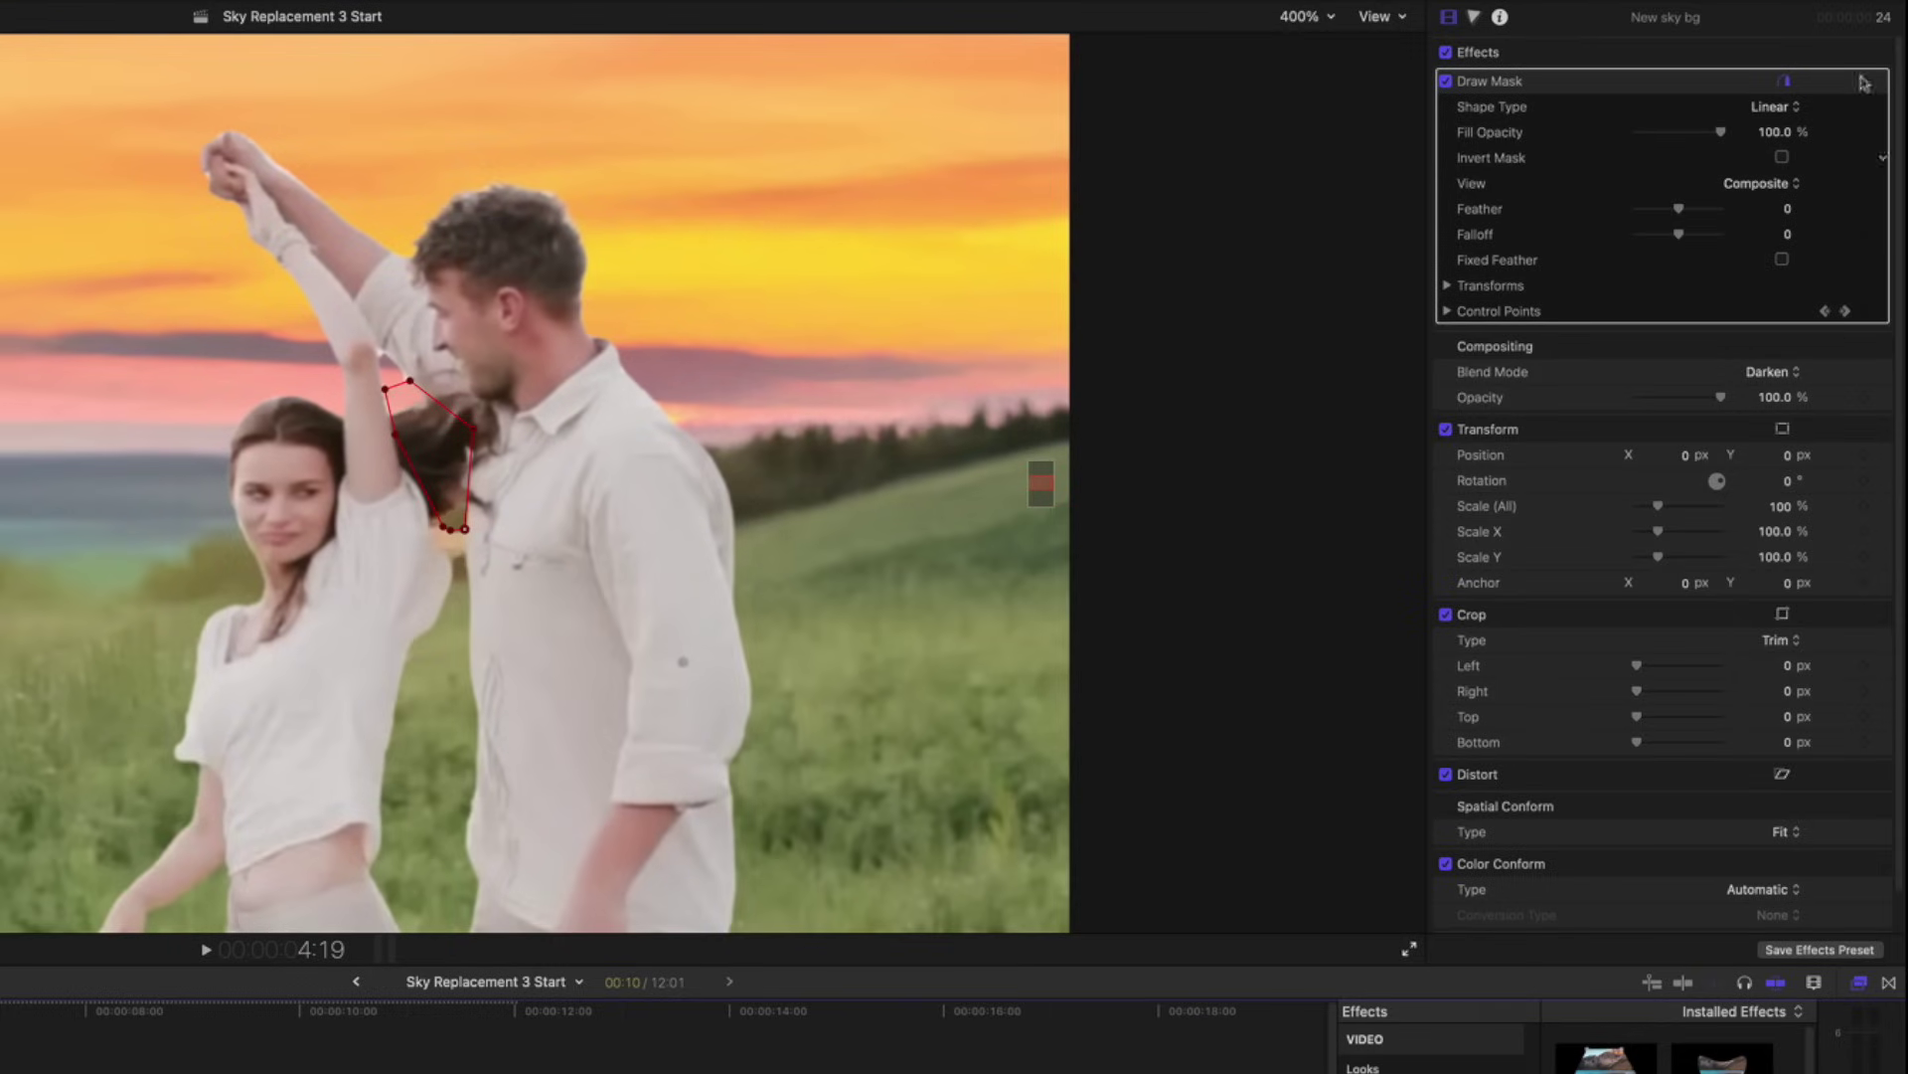
# - Hide the Draw Mask outline and step frames back and forth to check the patch
pyautogui.click(1787, 83)
pyautogui.press('Left')
pyautogui.press('Left')
pyautogui.press('Left')
pyautogui.press('Right')
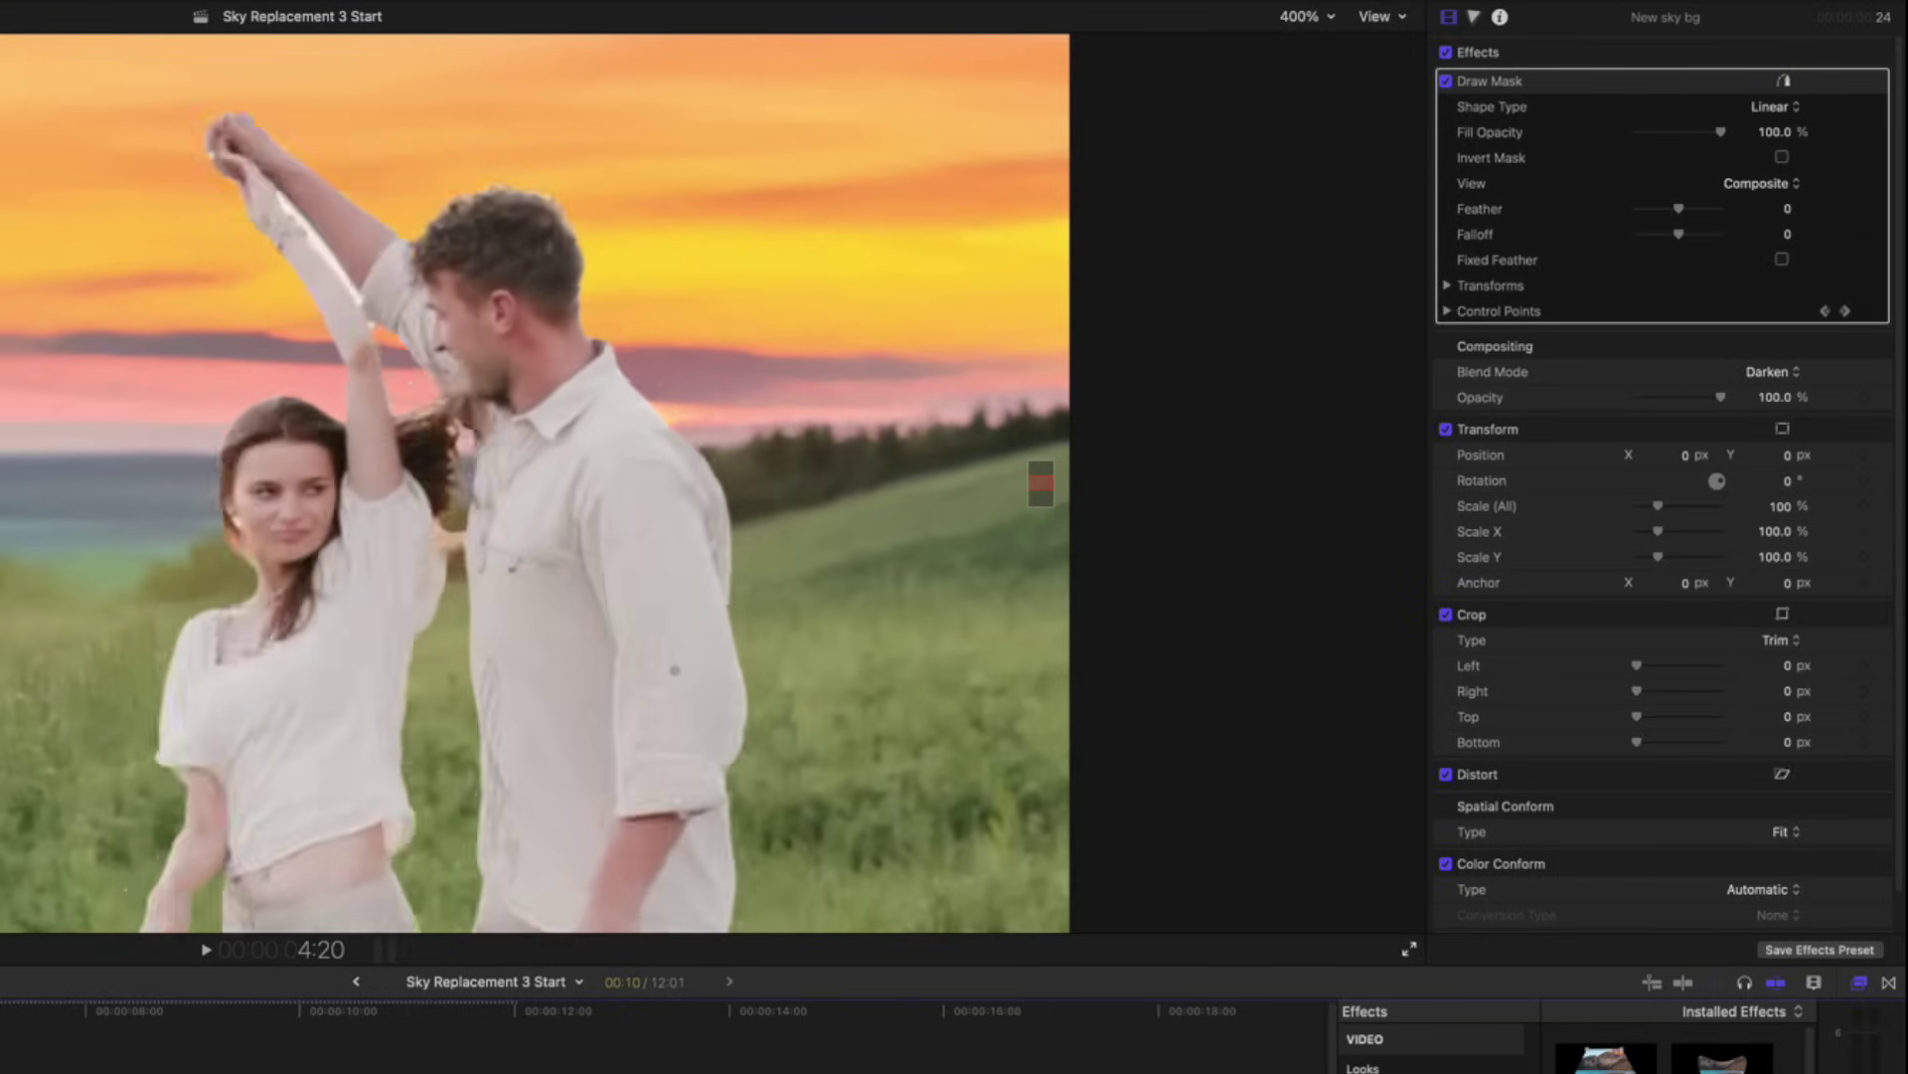
pyautogui.press('Right')
pyautogui.press('Left')
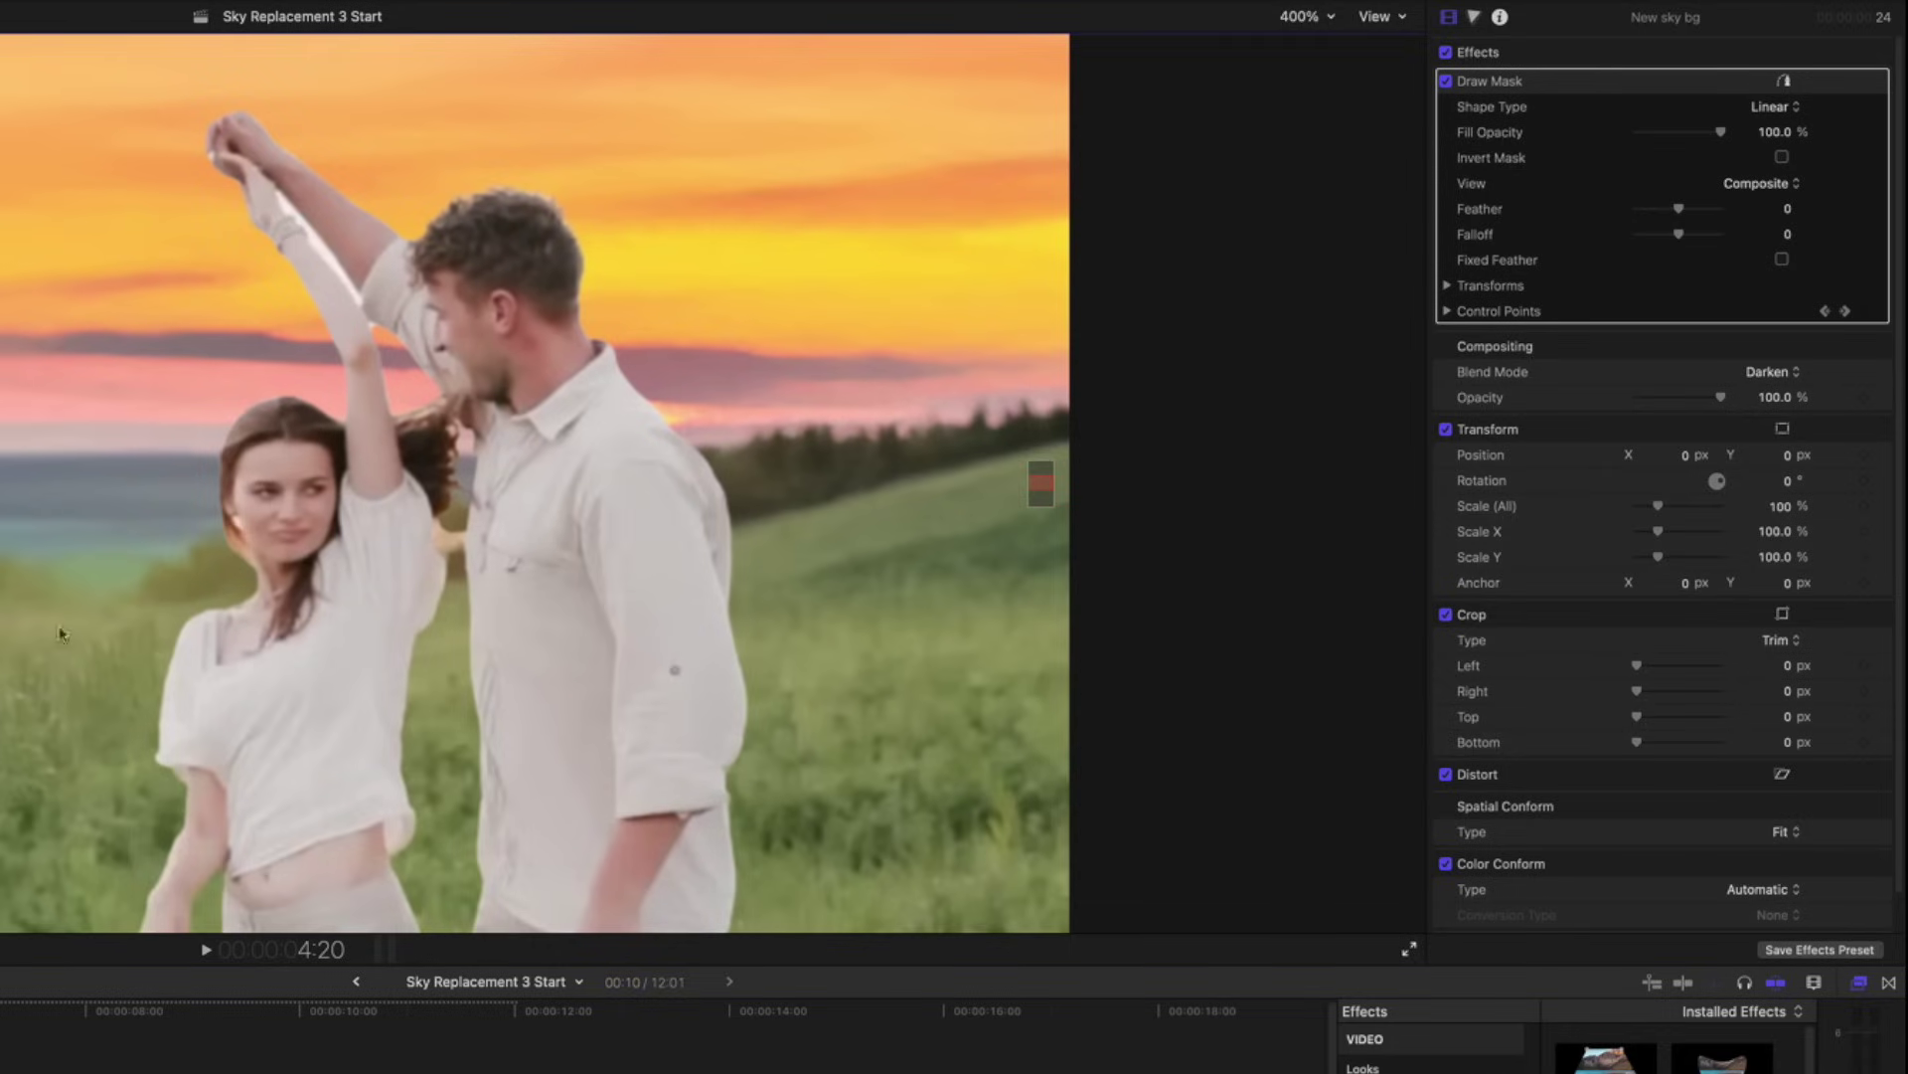
pyautogui.hotkey('alt', 'k')
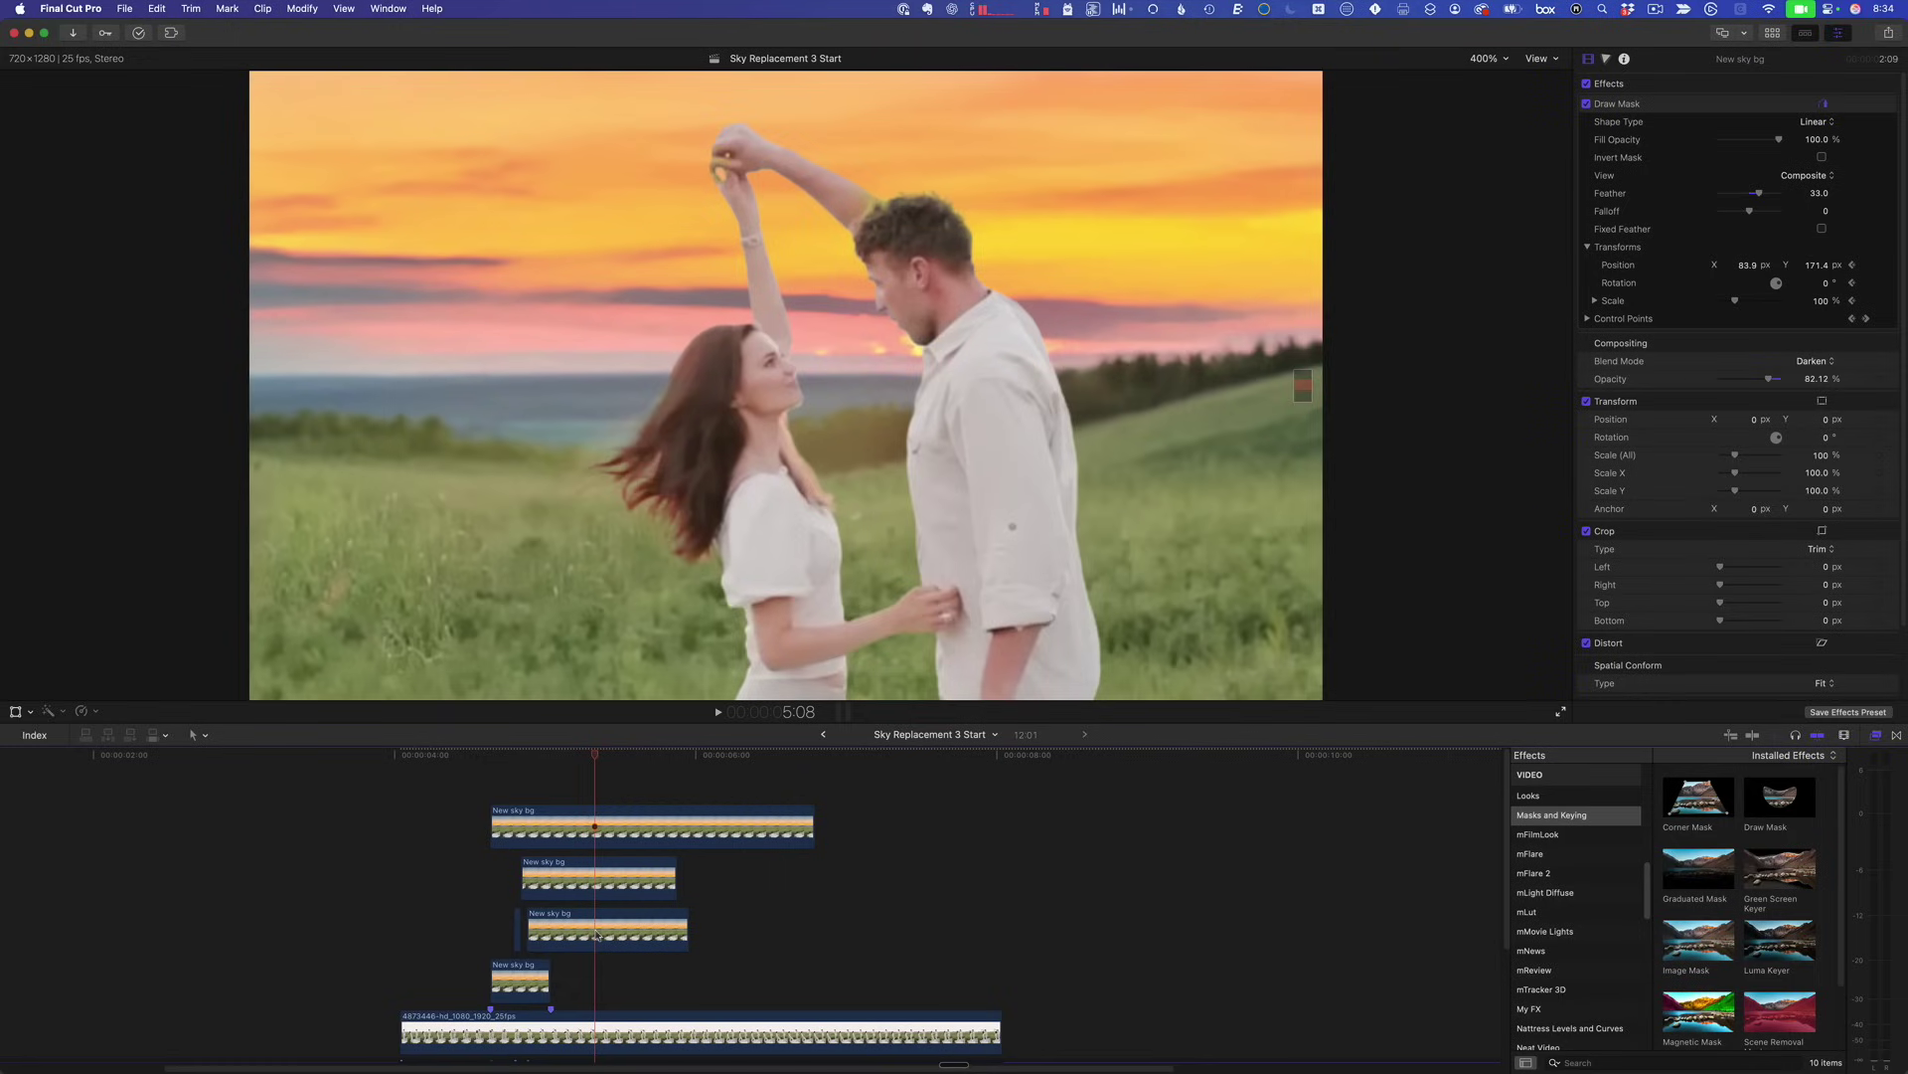
# - Lower the third New sky bg copy's compositing opacity to about 82%
pyautogui.click(591, 934)
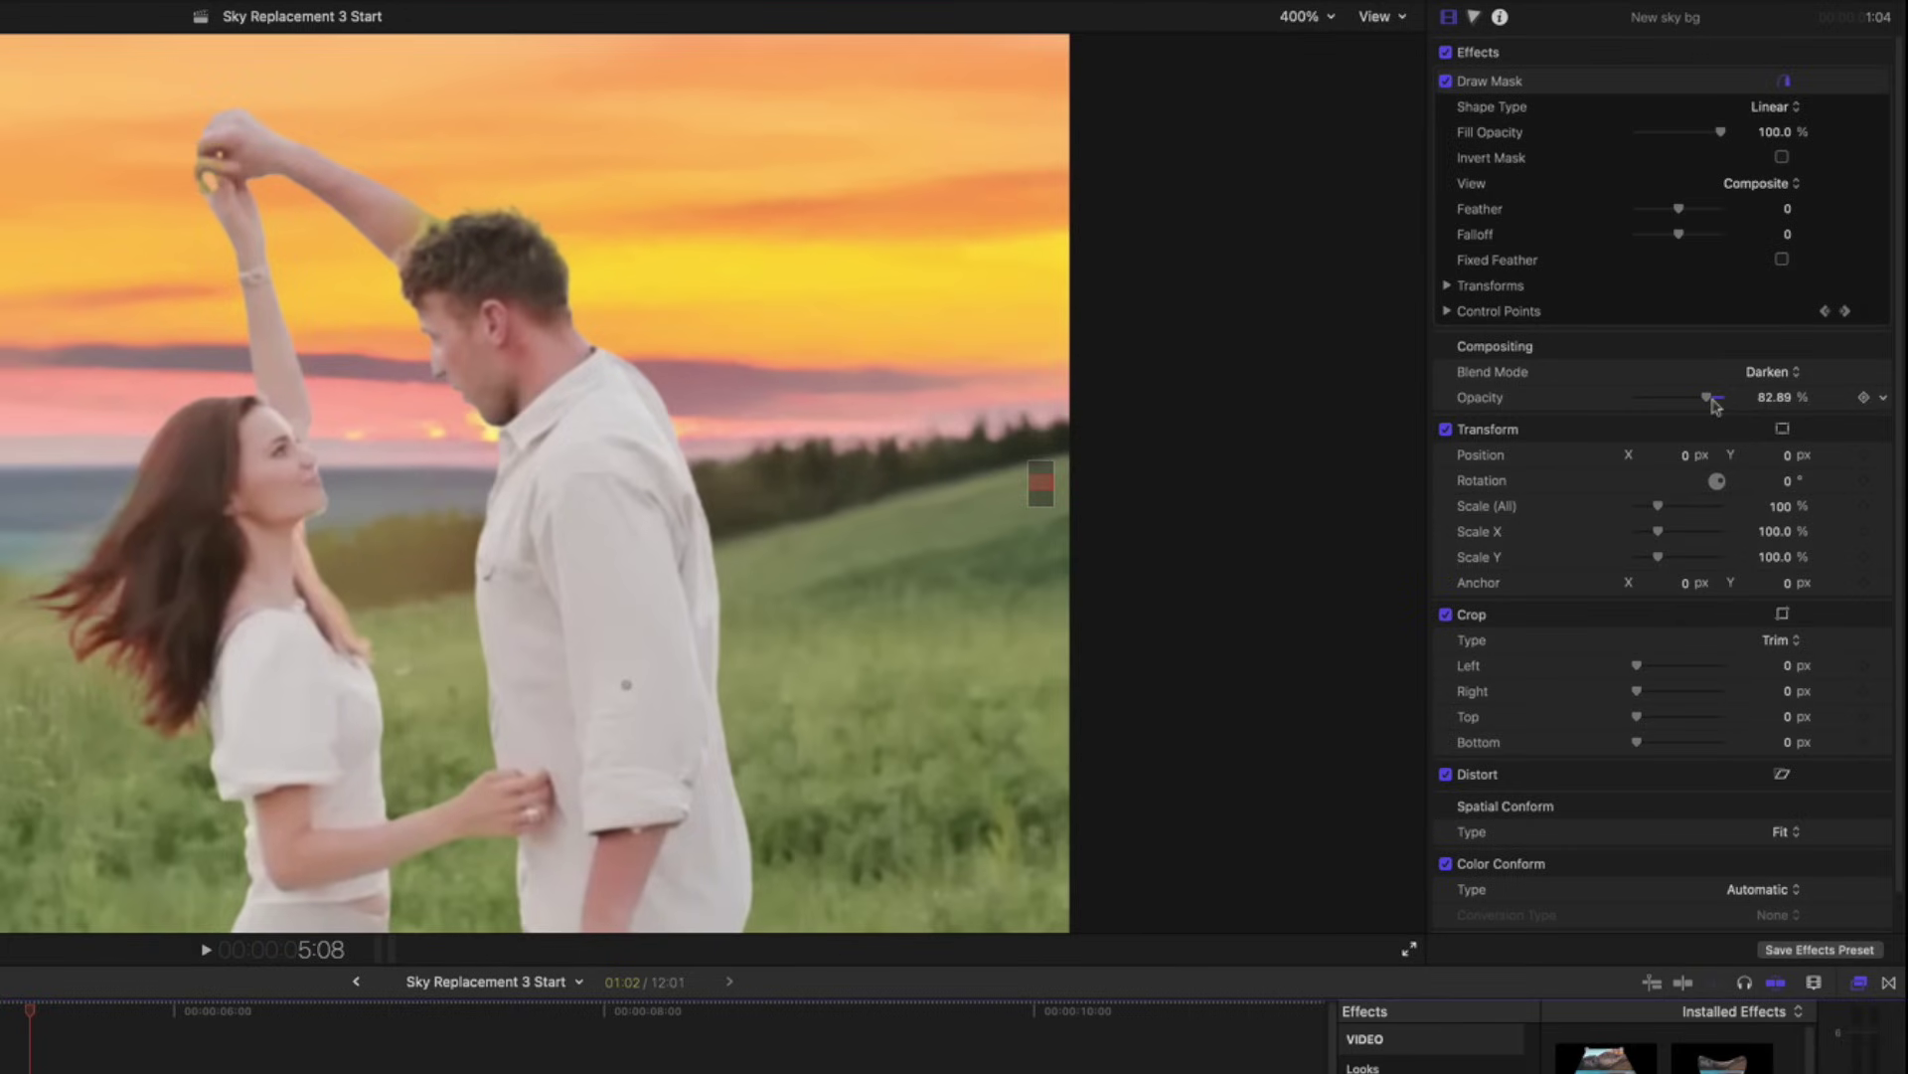
pyautogui.moveTo(1708, 400)
pyautogui.mouseDown()
pyautogui.moveTo(1631, 409)
pyautogui.moveTo(1744, 397)
pyautogui.moveTo(1720, 404)
pyautogui.mouseUp()
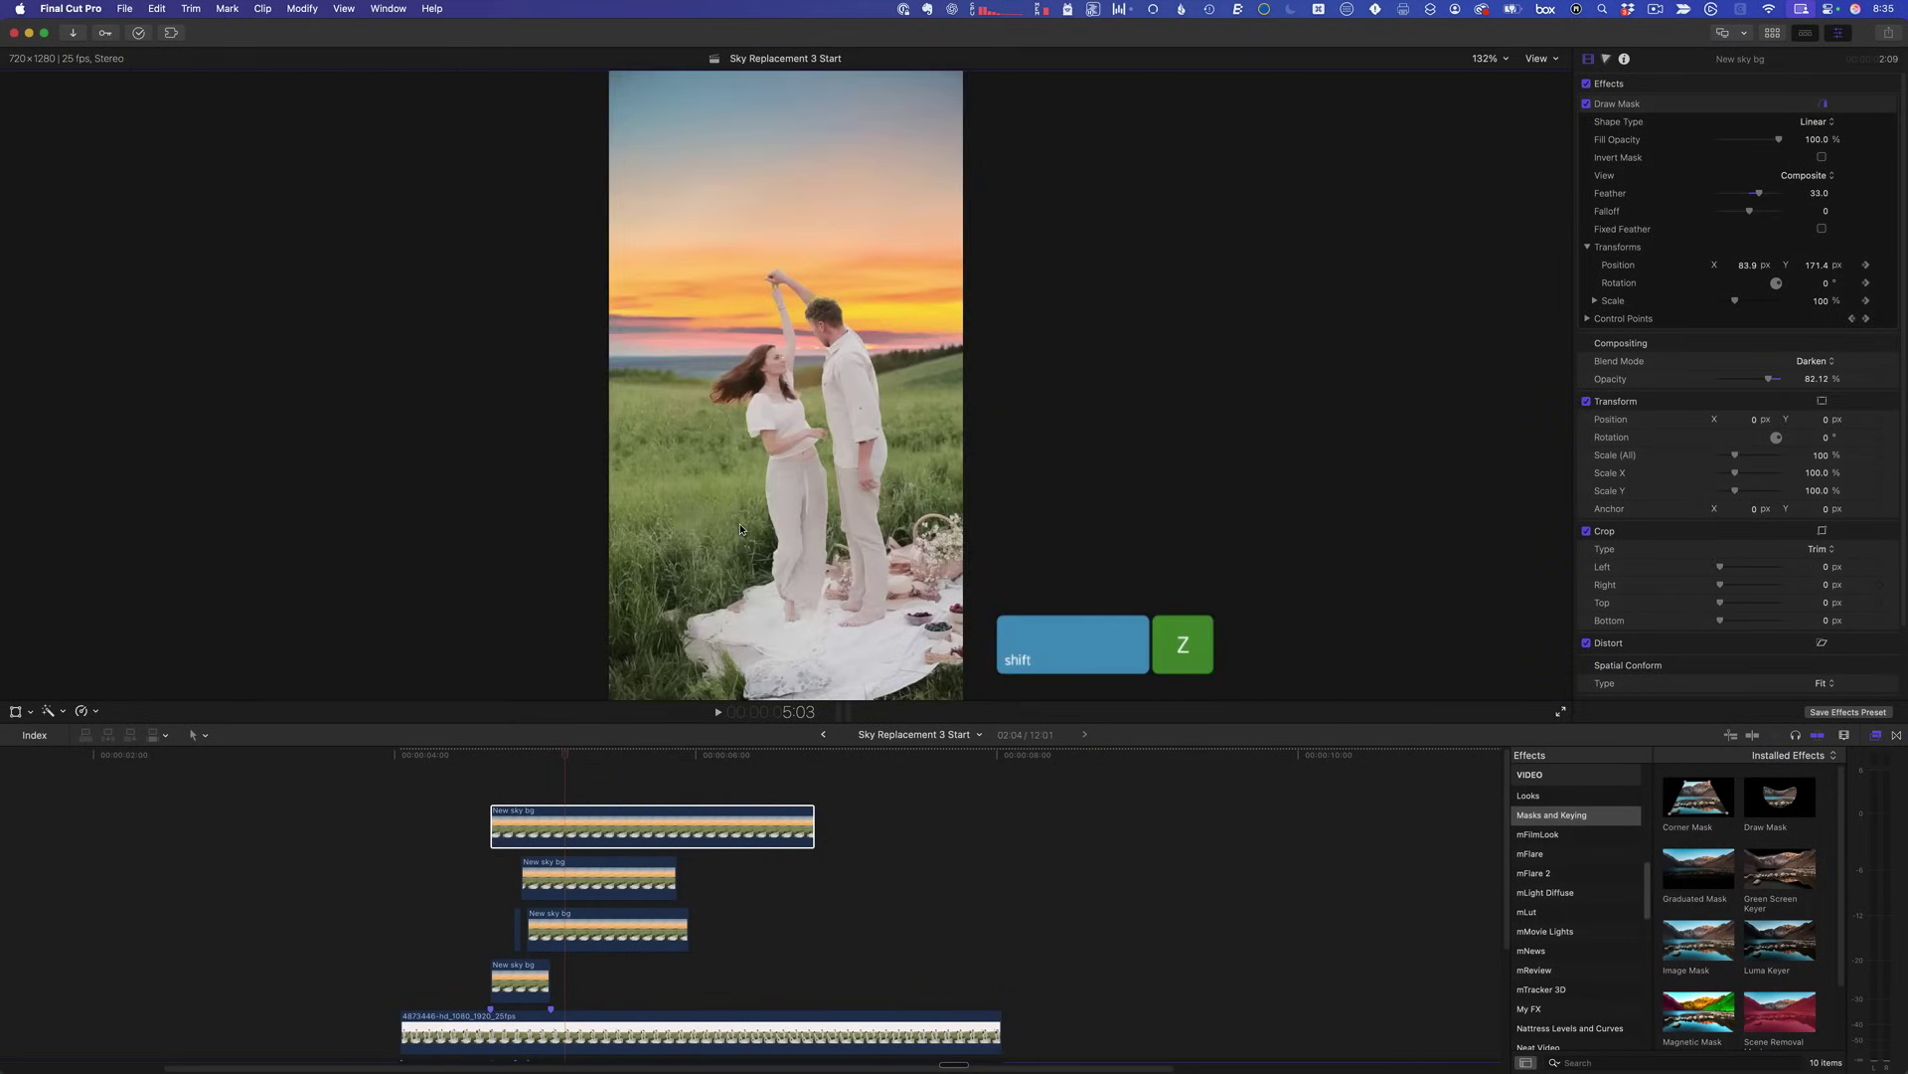
# - Scrub to an earlier frame and select the 4873446-hd couple footage clip
pyautogui.moveTo(626, 760); pyautogui.dragTo(917, 793)
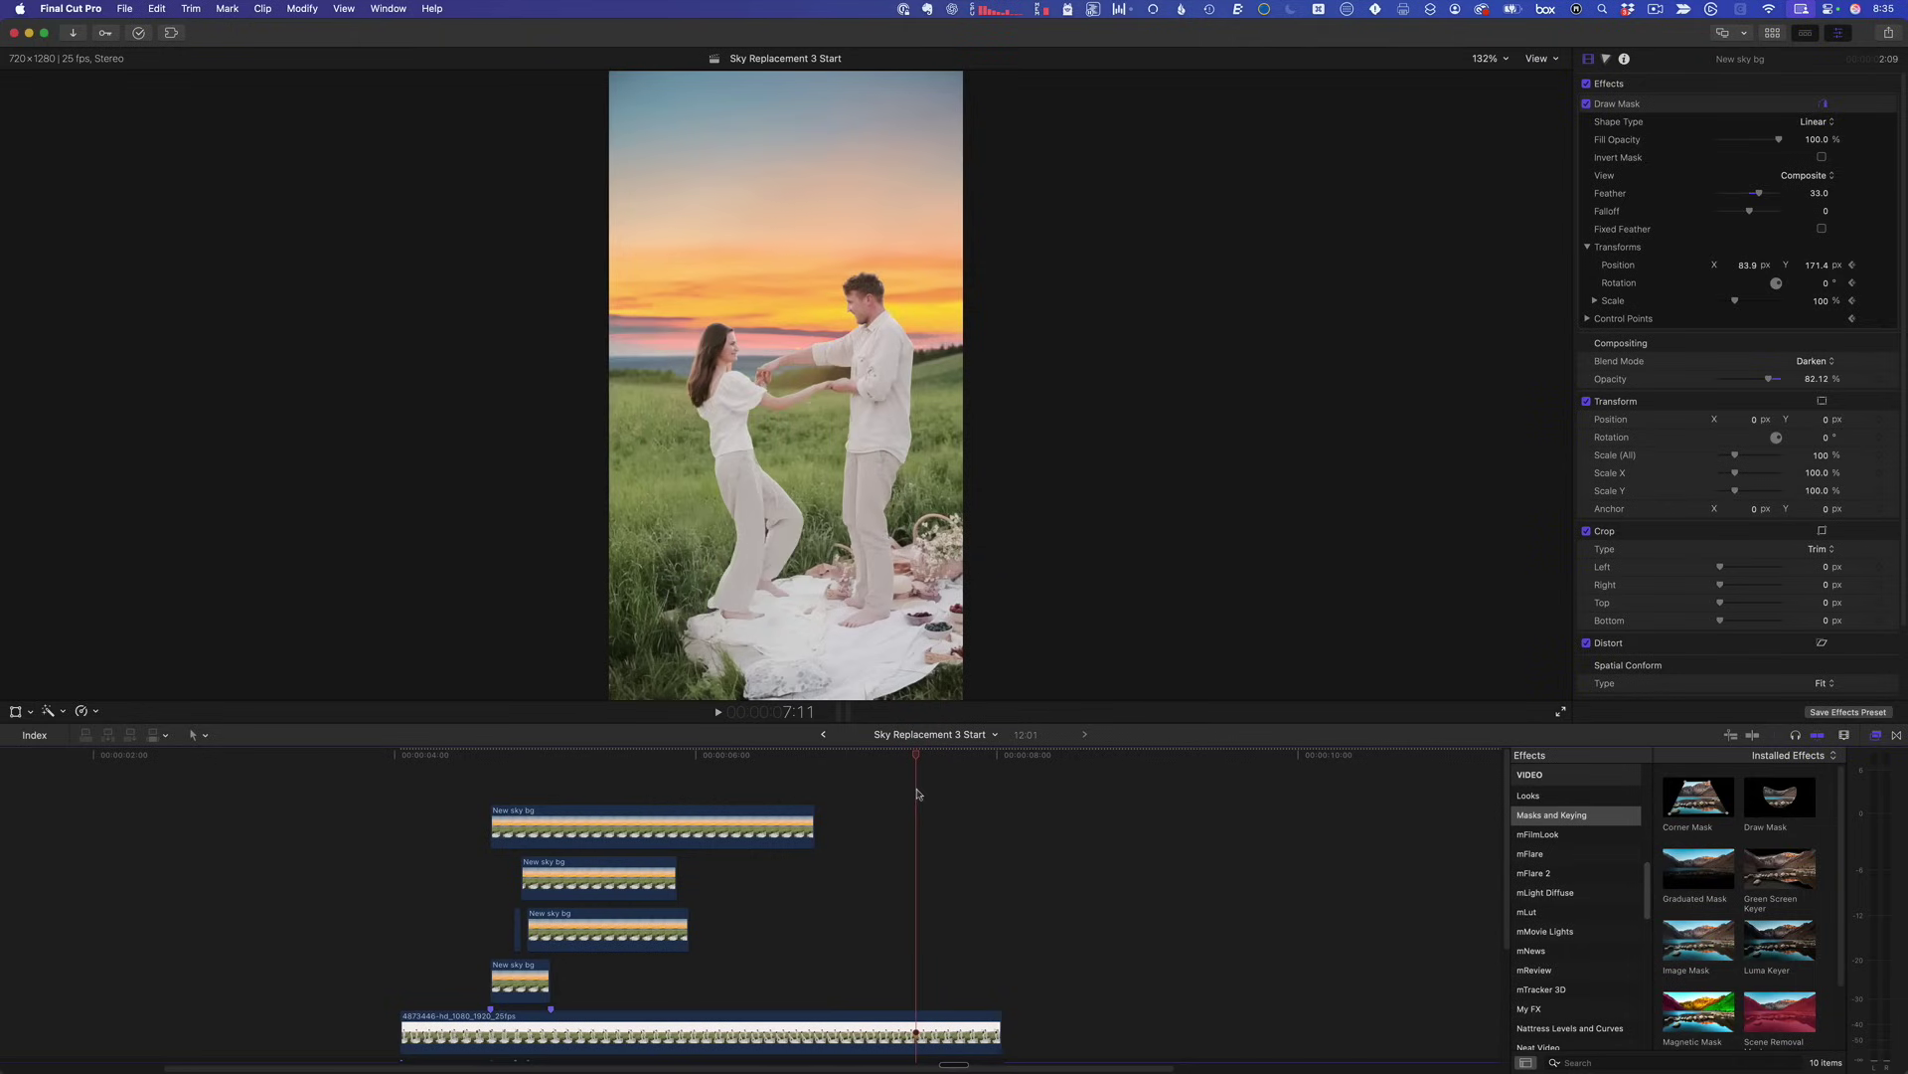
pyautogui.click(919, 810)
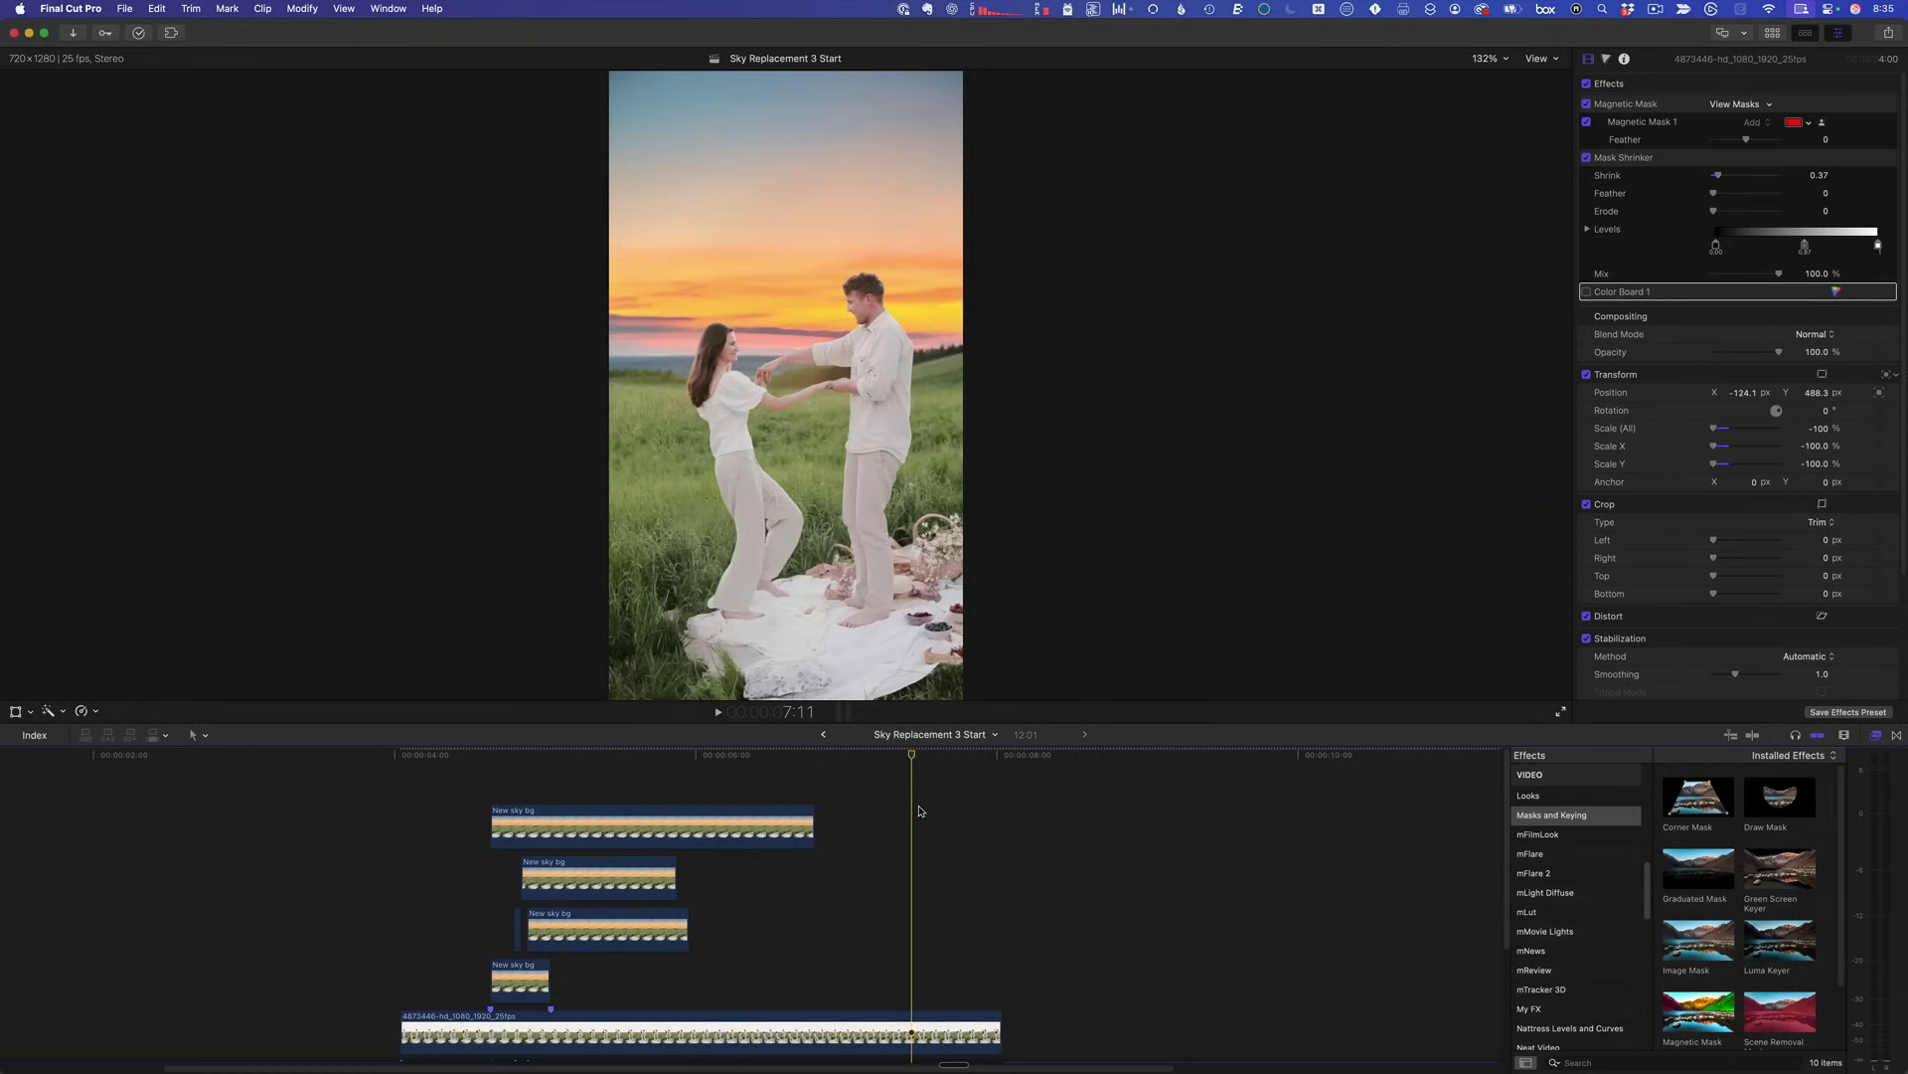